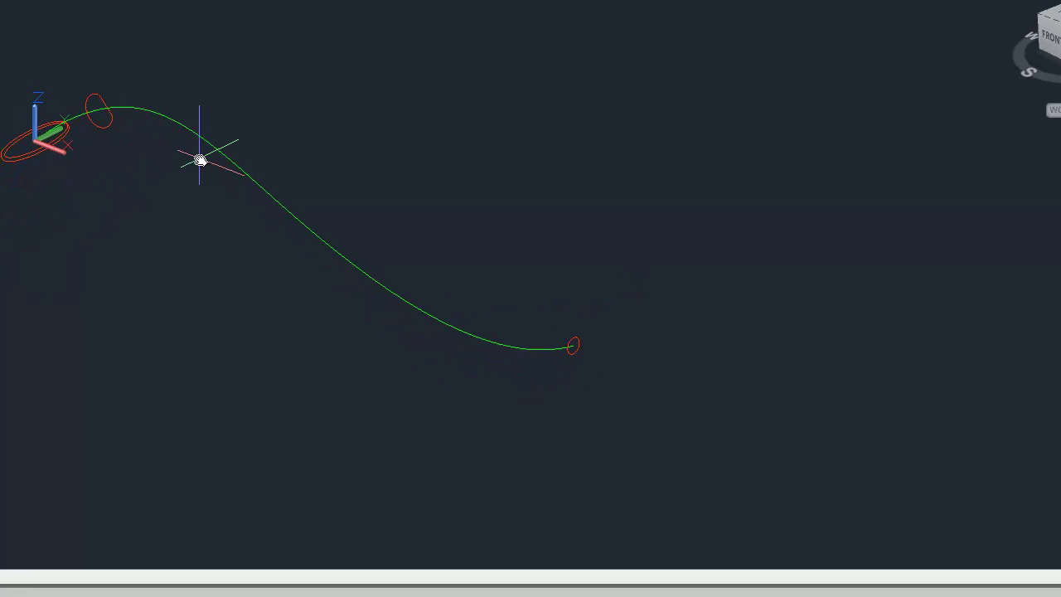
Switch the workspace to 3D Modeling.
mouse_move(199, 160)
middle_mouse_down()
mouse_move(232, 175)
mouse_move(247, 166)
mouse_move(320, 183)
mouse_move(319, 208)
mouse_move(437, 158)
middle_mouse_up()
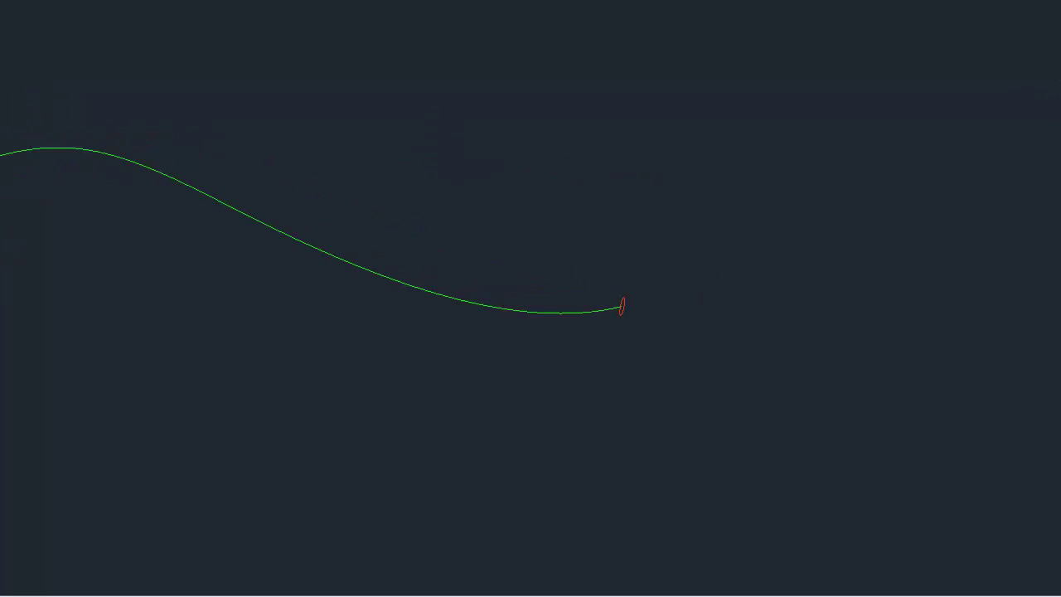
left_click(340, 9)
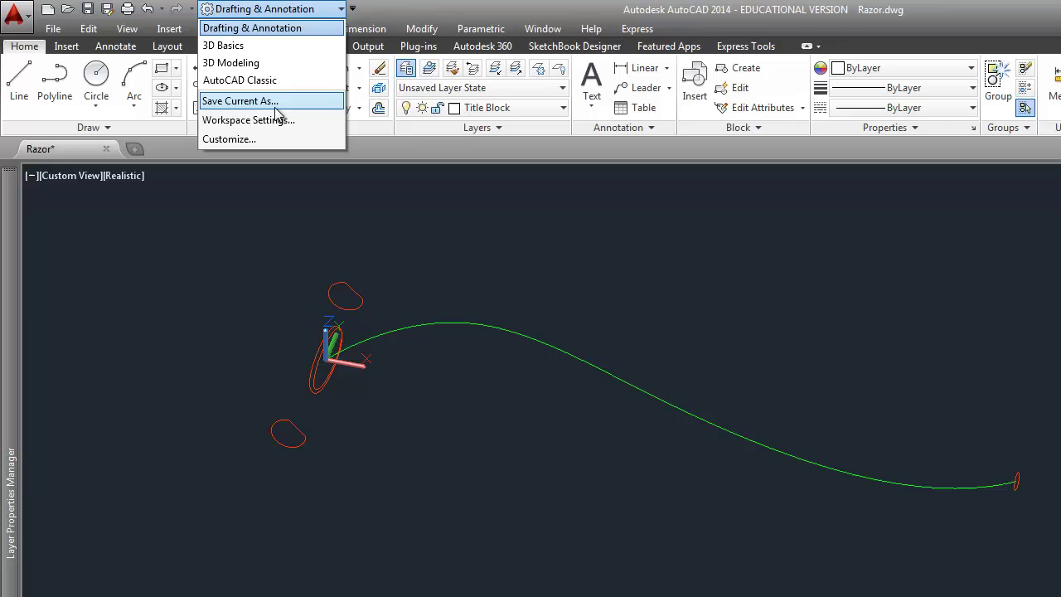
left_click(255, 66)
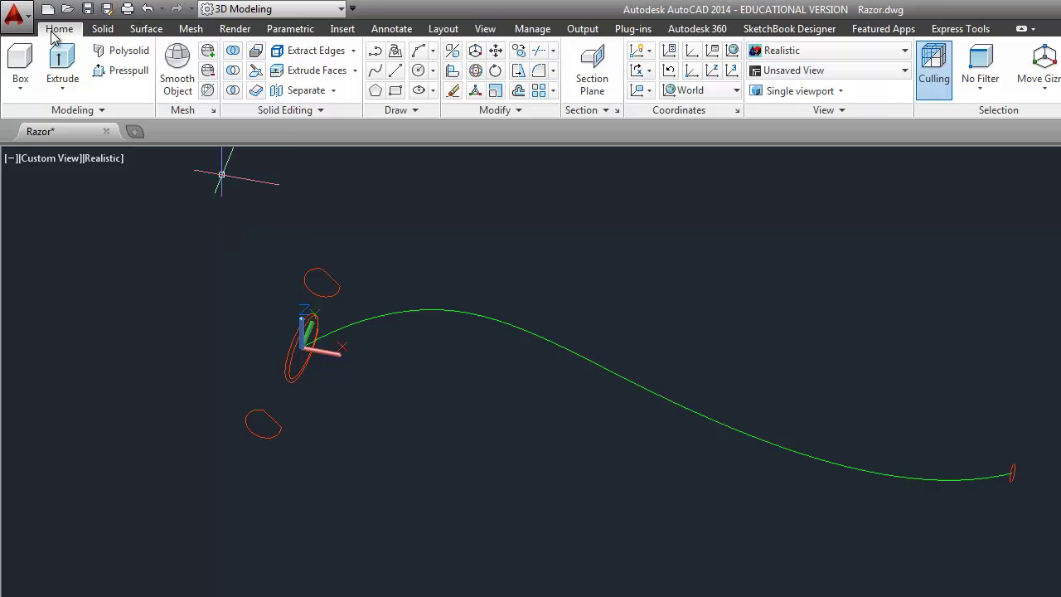
Try to begin a Loft with the small red profile at the green curve's far end as the first cross section.
left_click(66, 89)
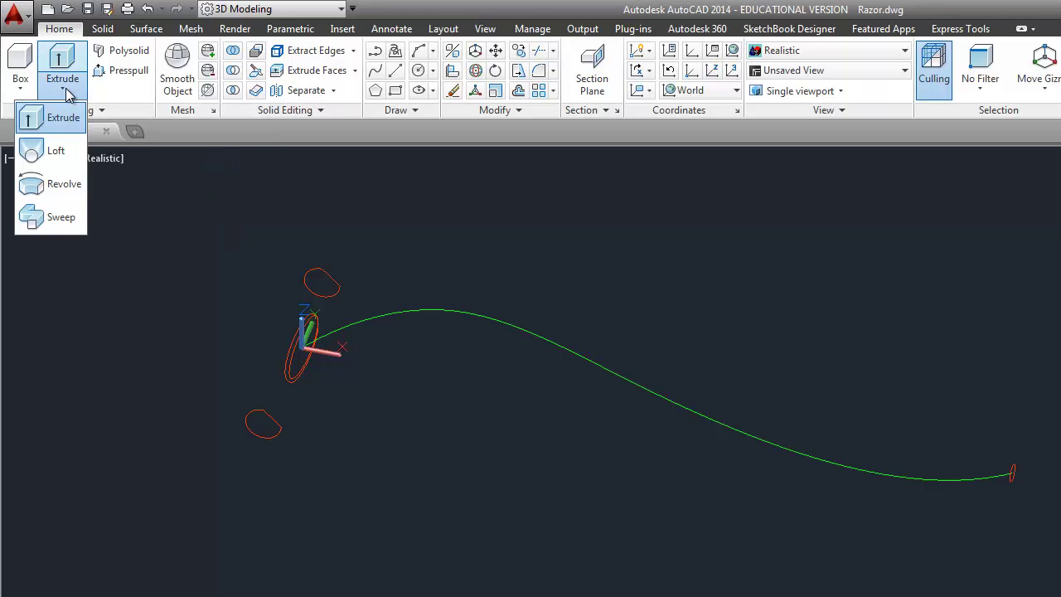
left_click(52, 150)
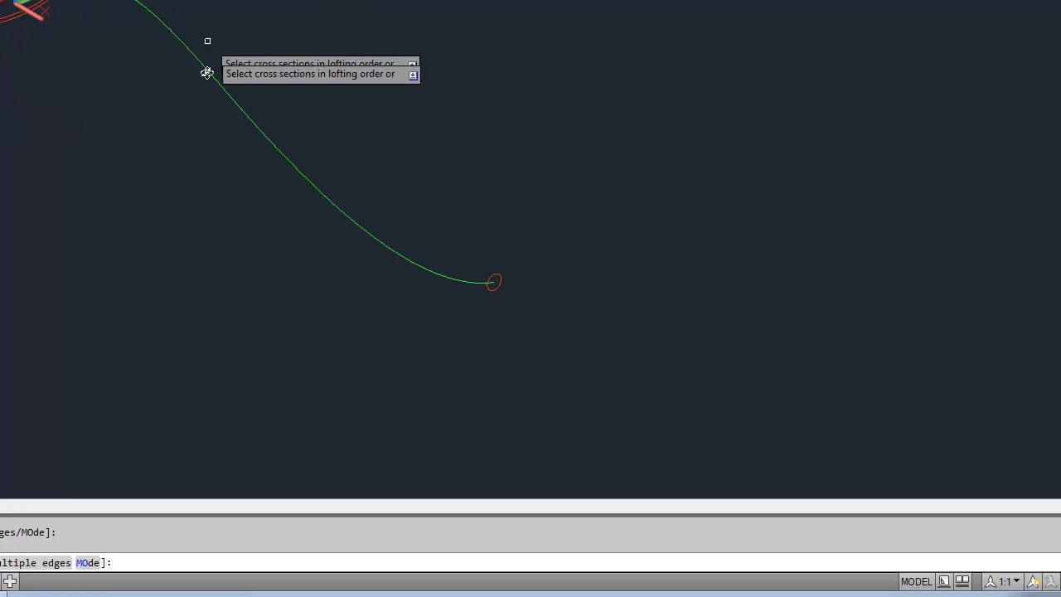
middle_click_drag(225, 260, 265, 282, "shift")
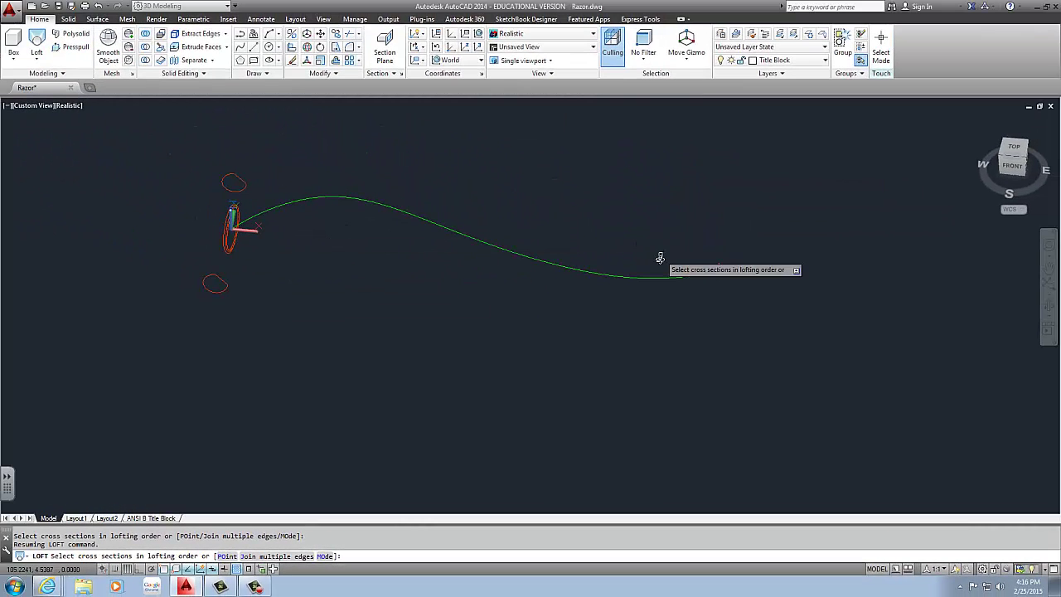
scroll(327, 317, "down", 2)
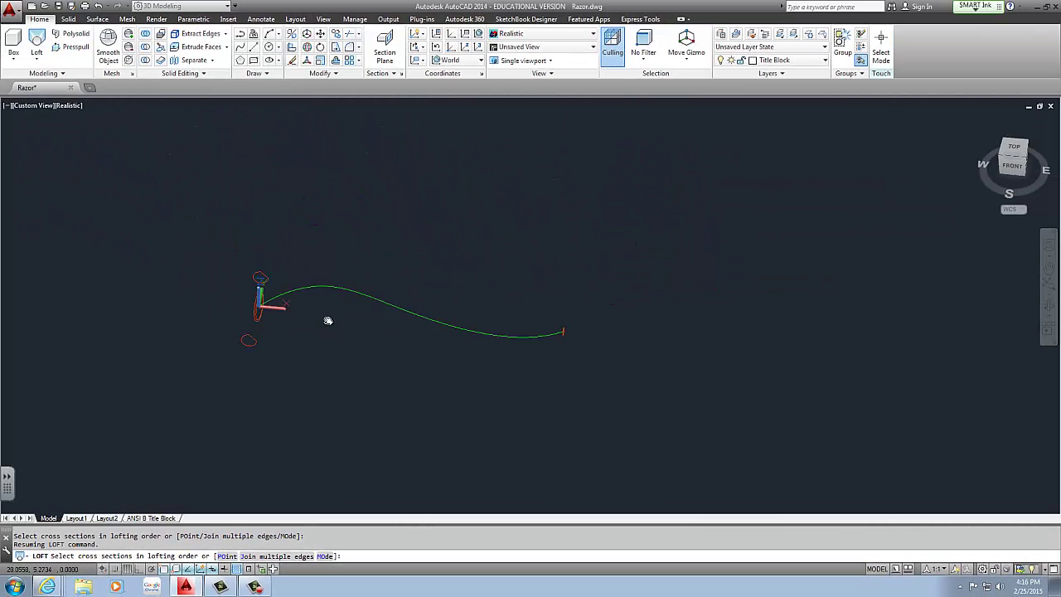
scroll(244, 320, "up", 5)
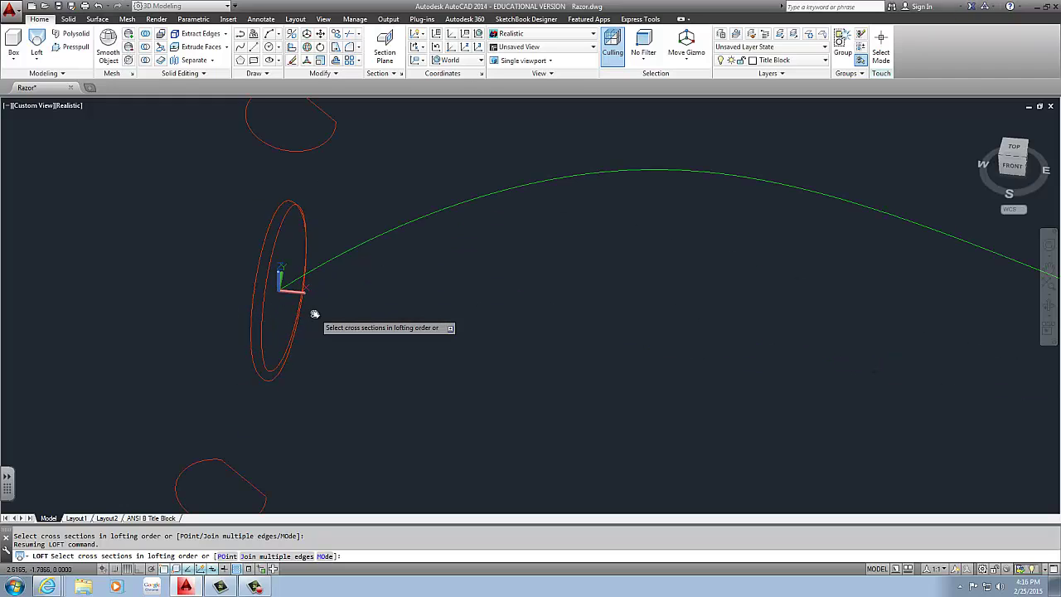
scroll(265, 303, "down", 4)
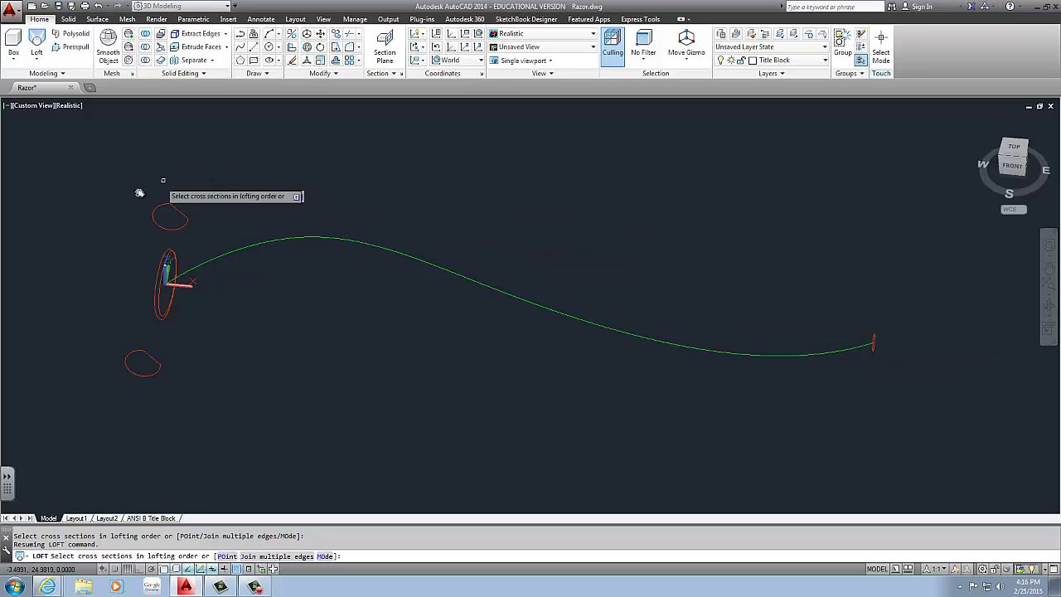
scroll(166, 288, "up", 5)
scroll(125, 286, "down", 6)
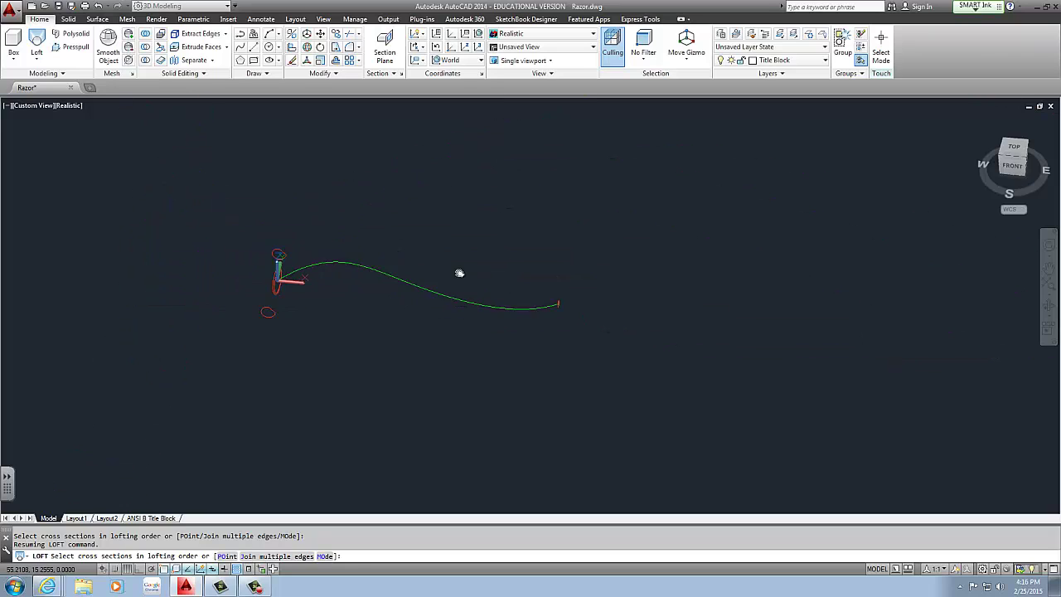
scroll(606, 304, "up", 2)
left_click(666, 309)
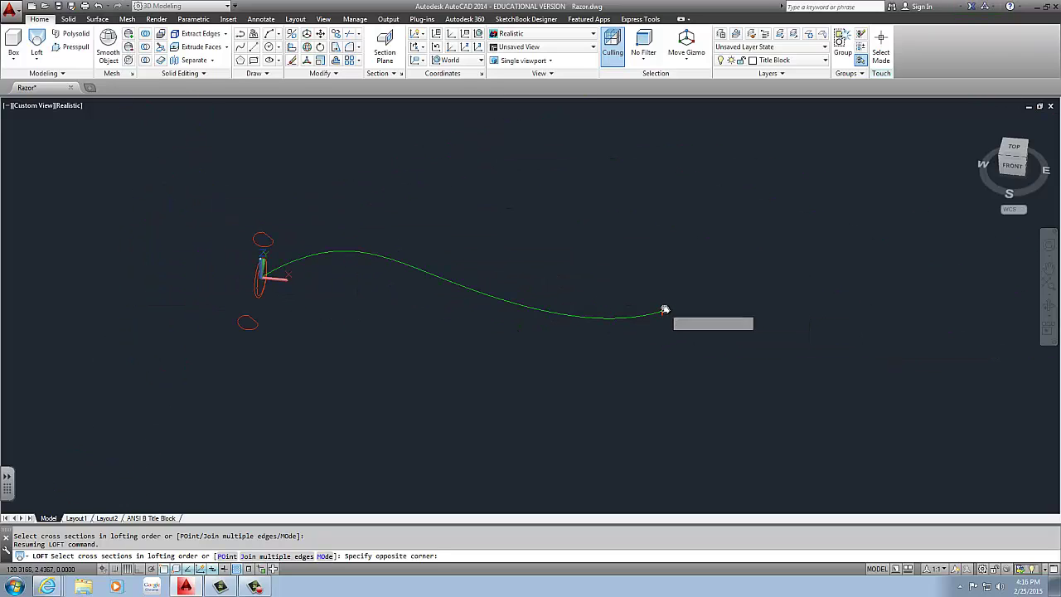
left_click(659, 312)
Try to add both red ellipses at the origin as cross sections and loft them along the green curve with the Path option.
scroll(254, 280, "up", 4)
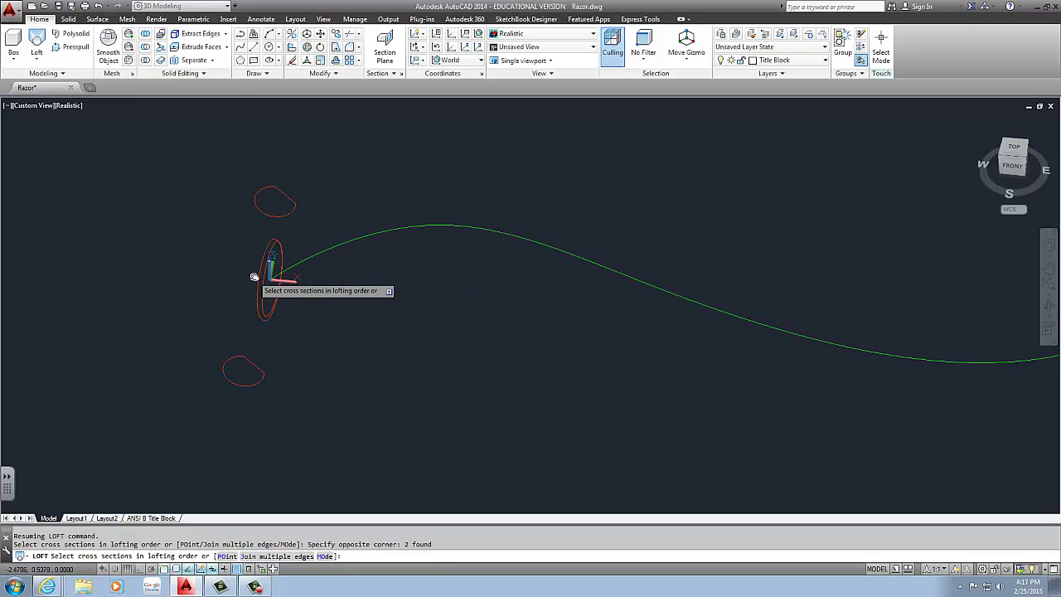
middle_click_drag(328, 291, 359, 268, "shift")
scroll(321, 296, "up", 5)
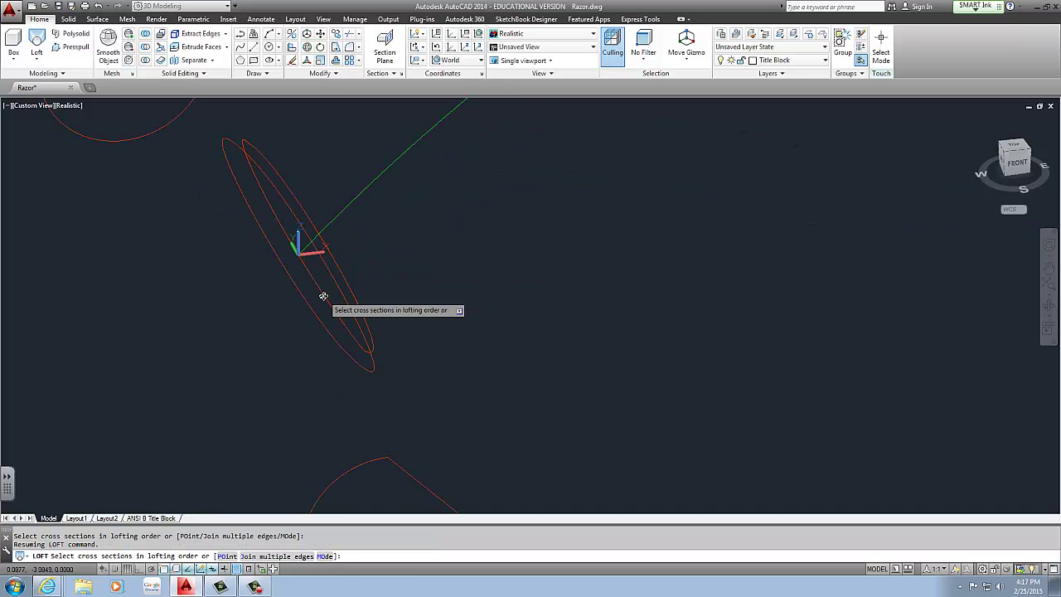
left_click(323, 295)
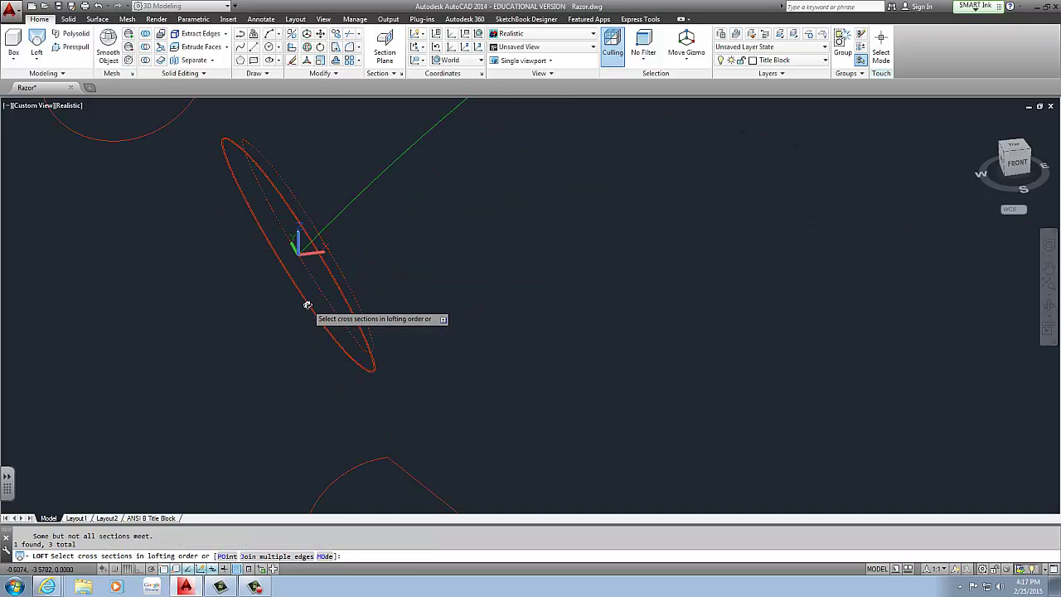
left_click(307, 305)
scroll(303, 323, "down", 3)
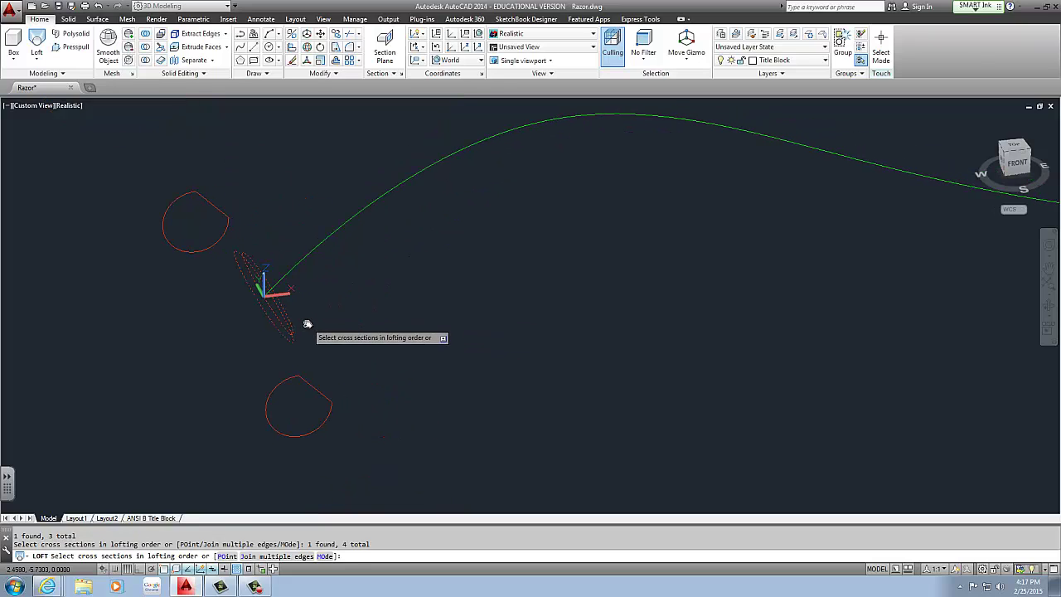
key("Return")
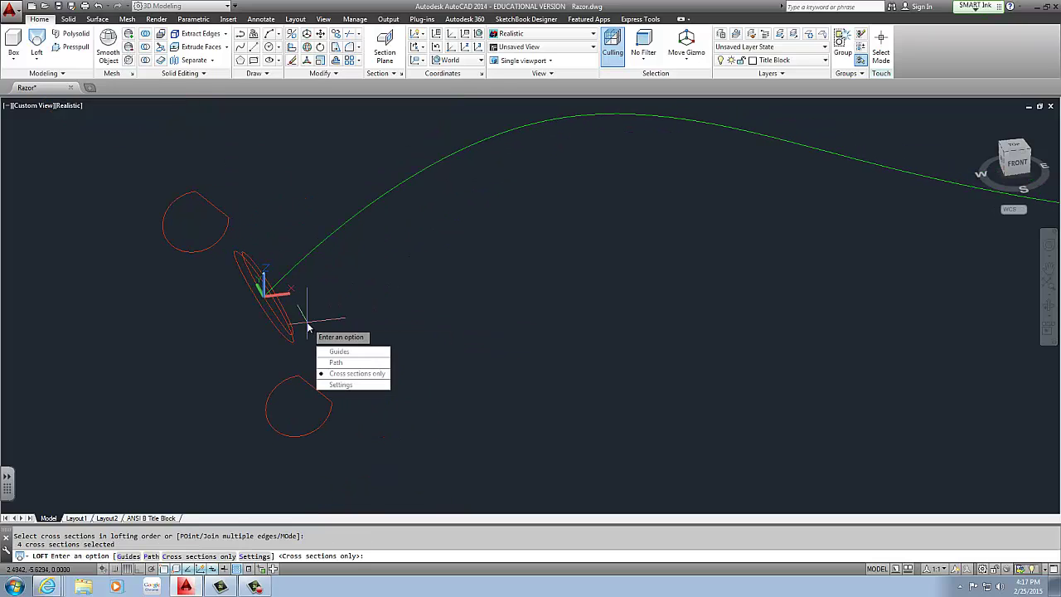
left_click(340, 363)
left_click(327, 239)
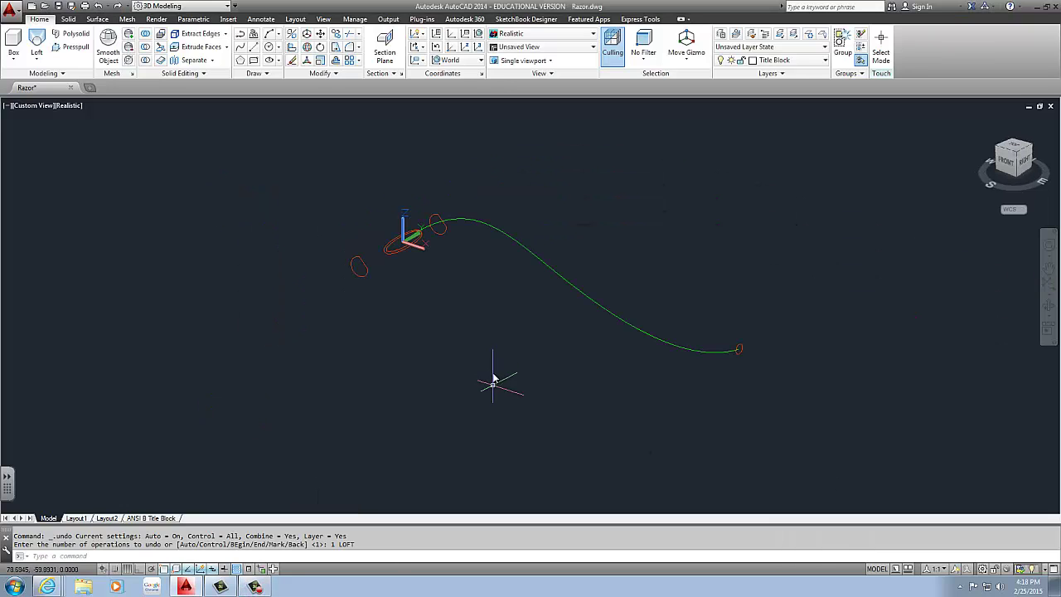
Begin a solid Loft and select the small far-end profile, the inner ellipse and the outer ellipse, in that order, as cross sections.
middle_click_drag(479, 360, 496, 381)
left_click(37, 39)
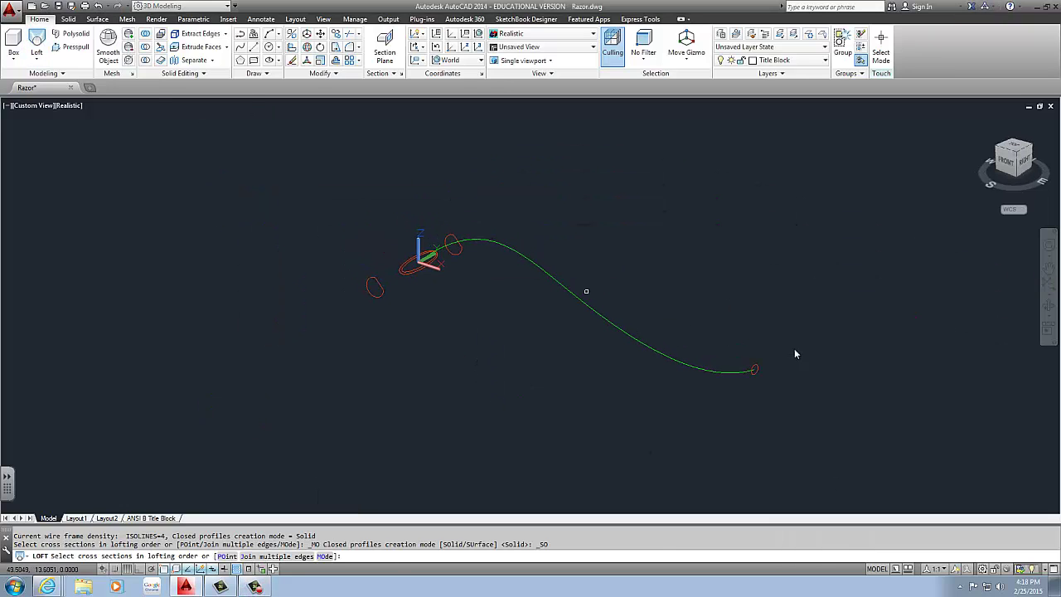
scroll(754, 372, "up", 2)
left_click(759, 378)
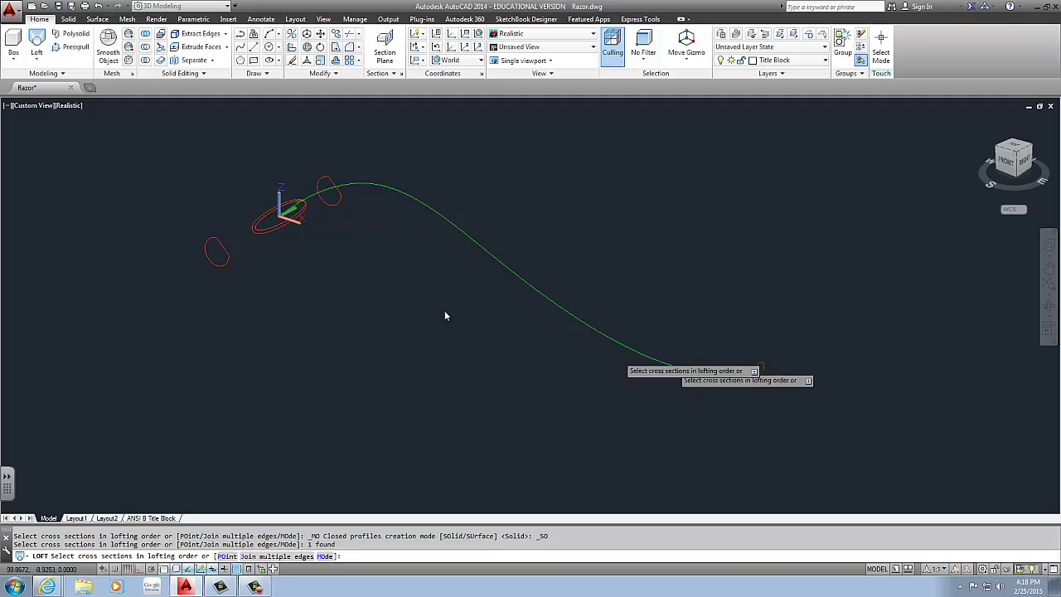
scroll(298, 217, "up", 3)
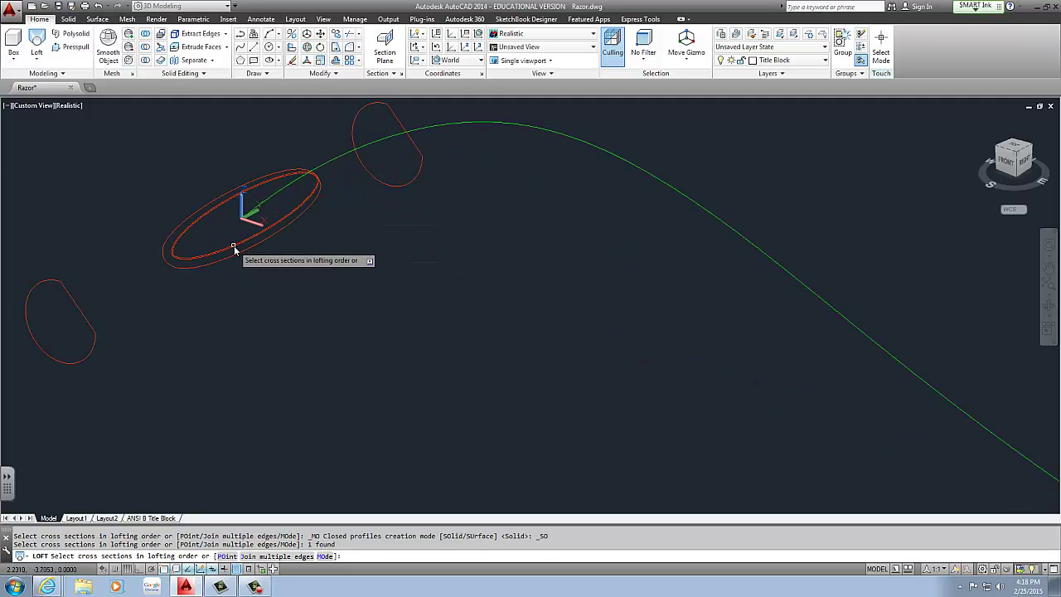
left_click(236, 247)
left_click(169, 269)
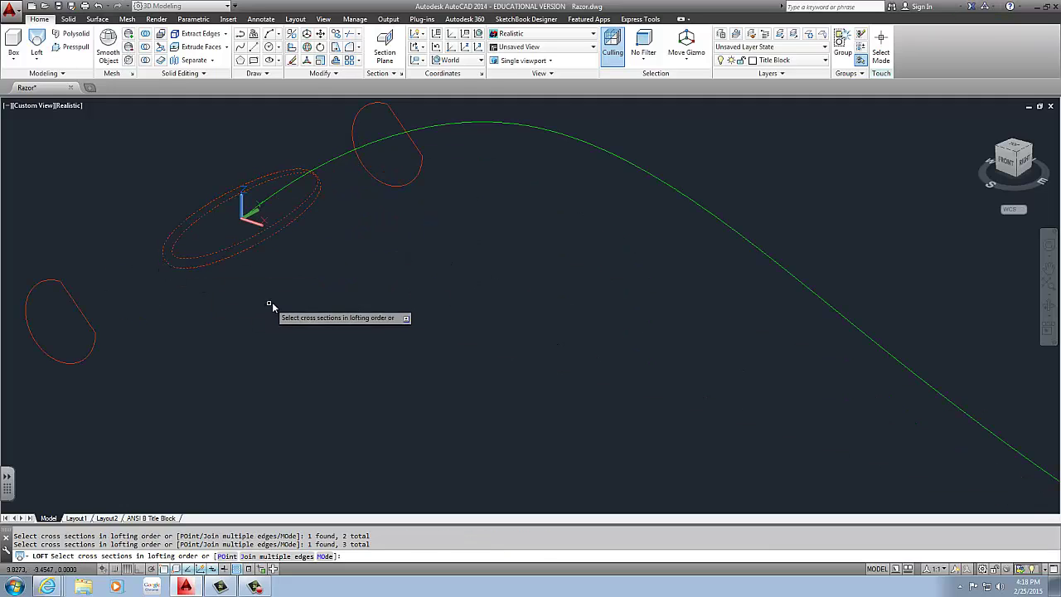
scroll(267, 310, "down", 4)
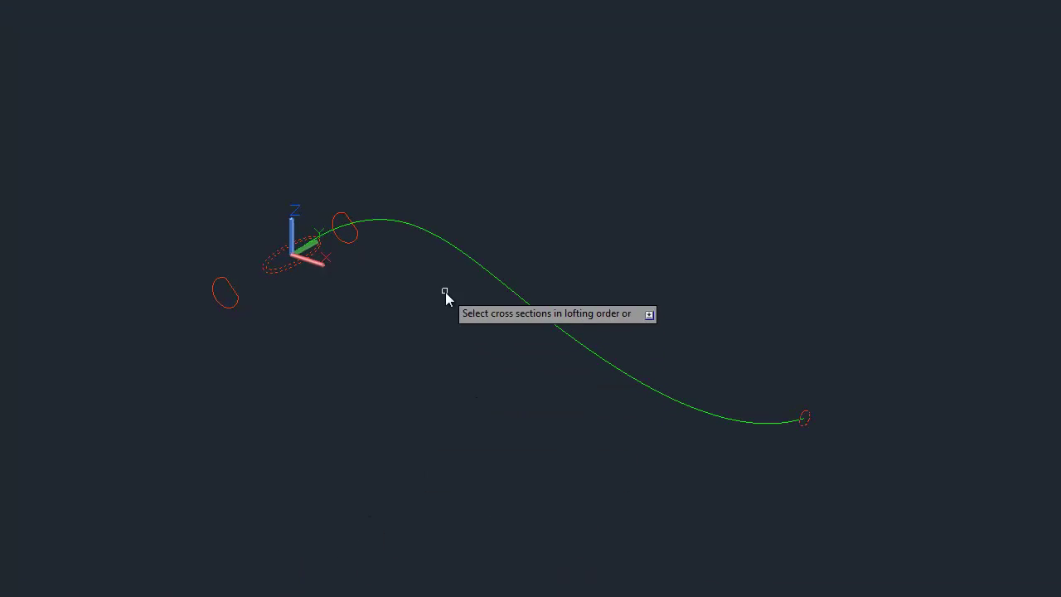
Complete the loft with the Path option, using the green curve as the path profile.
key("Return")
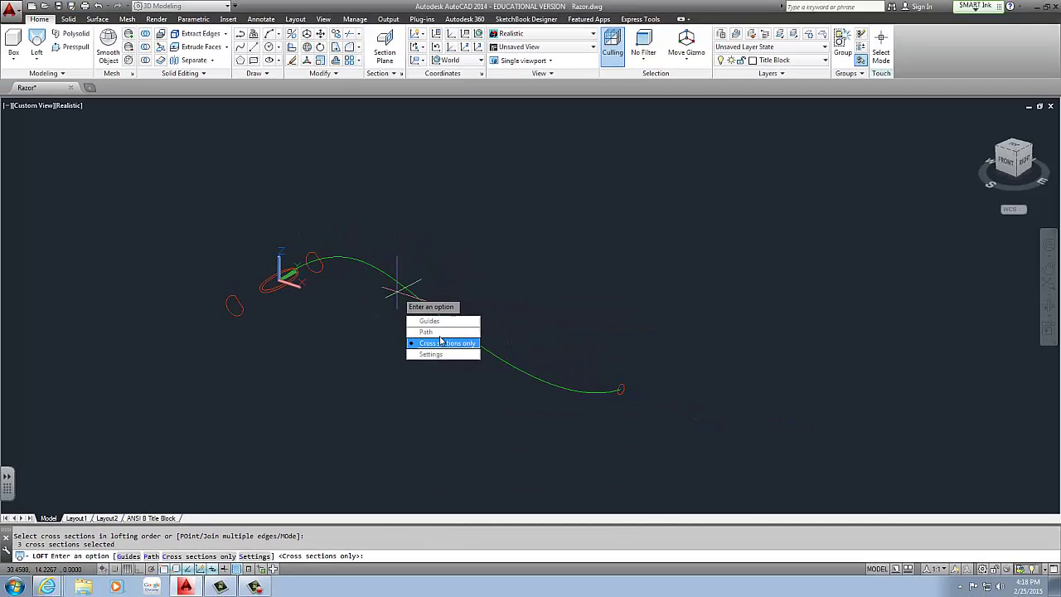
left_click(441, 340)
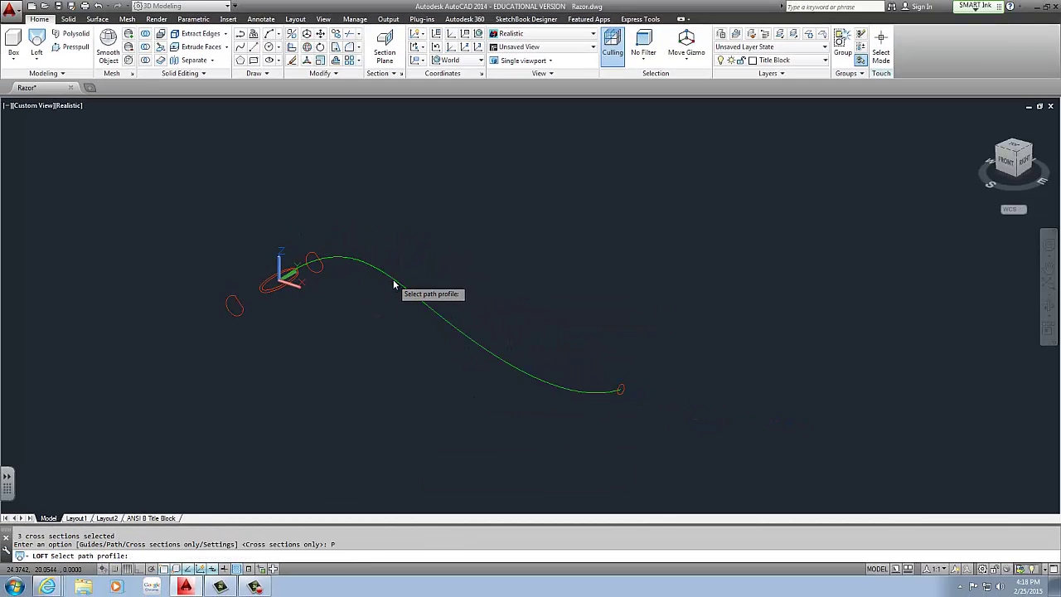
left_click(395, 282)
Examine the lofted solid's shape and the two separate D-shaped profiles beside its wide end.
middle_click_drag(293, 317, 436, 341, "shift")
middle_click_drag(567, 355, 484, 339, "shift")
scroll(437, 365, "up", 3)
middle_click_drag(400, 356, 430, 282)
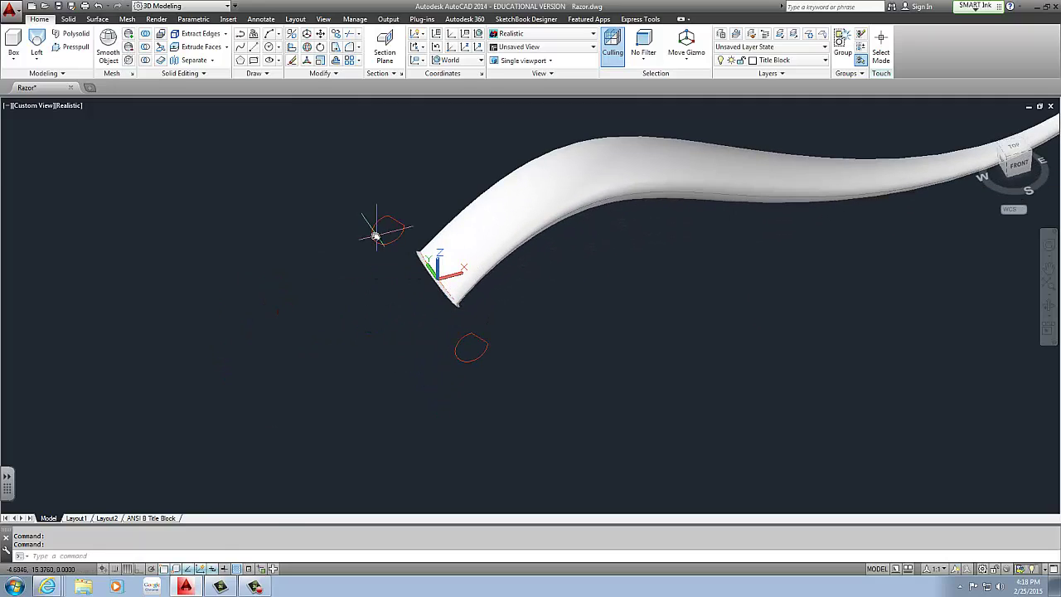
middle_click_drag(379, 230, 601, 306, "shift")
middle_click_drag(441, 316, 298, 339, "shift")
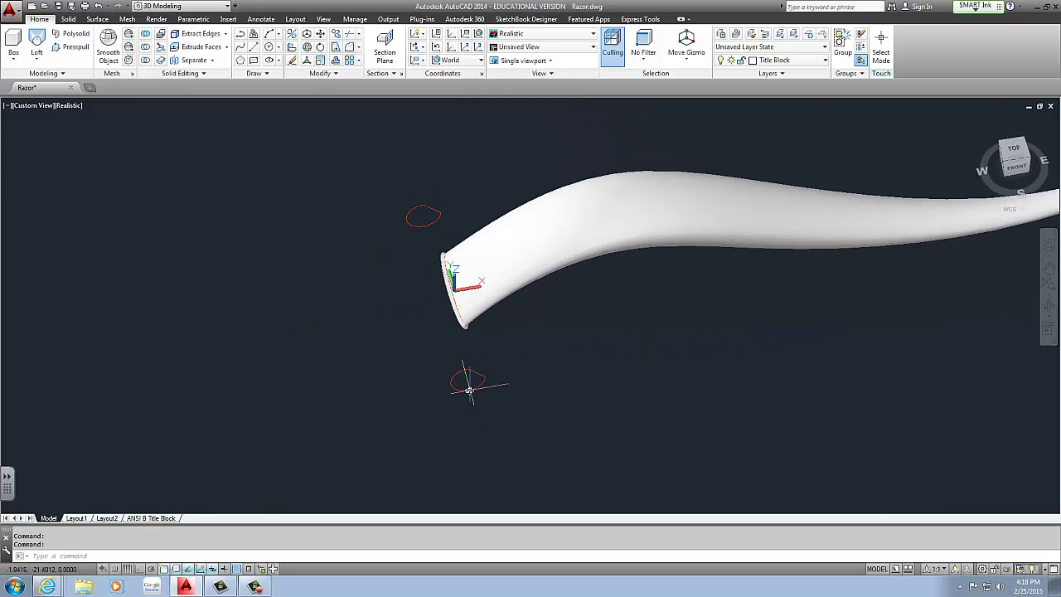
middle_click_drag(469, 391, 511, 400)
scroll(456, 234, "up", 3)
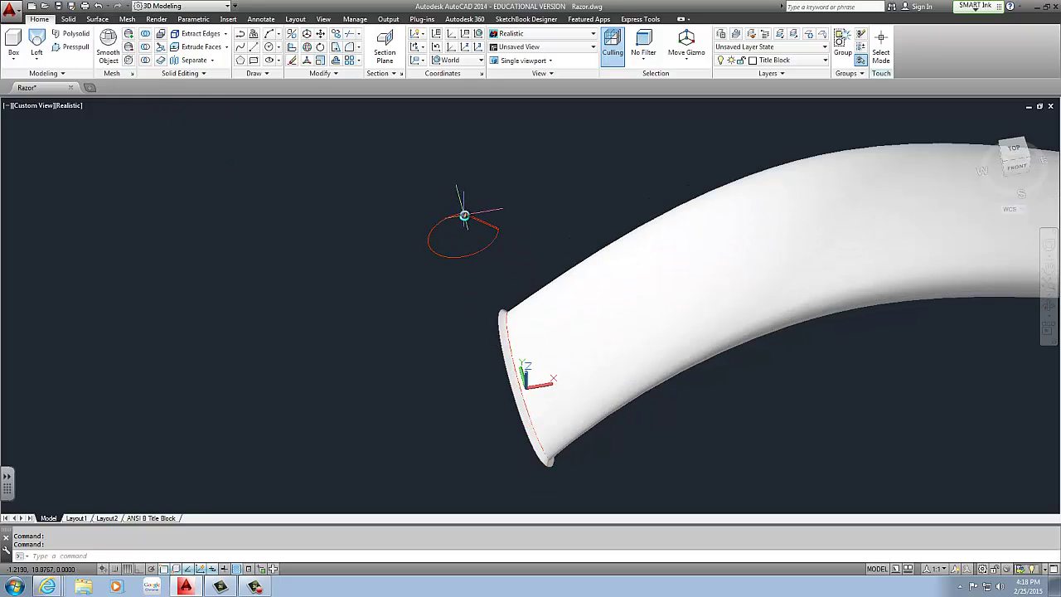
Check whether the line and arc of the upper D-shaped profile are separate objects by selecting each one individually.
key("Escape")
key("Escape")
scroll(488, 242, "down", 2)
middle_click_drag(488, 242, 478, 192)
scroll(478, 192, "up", 3)
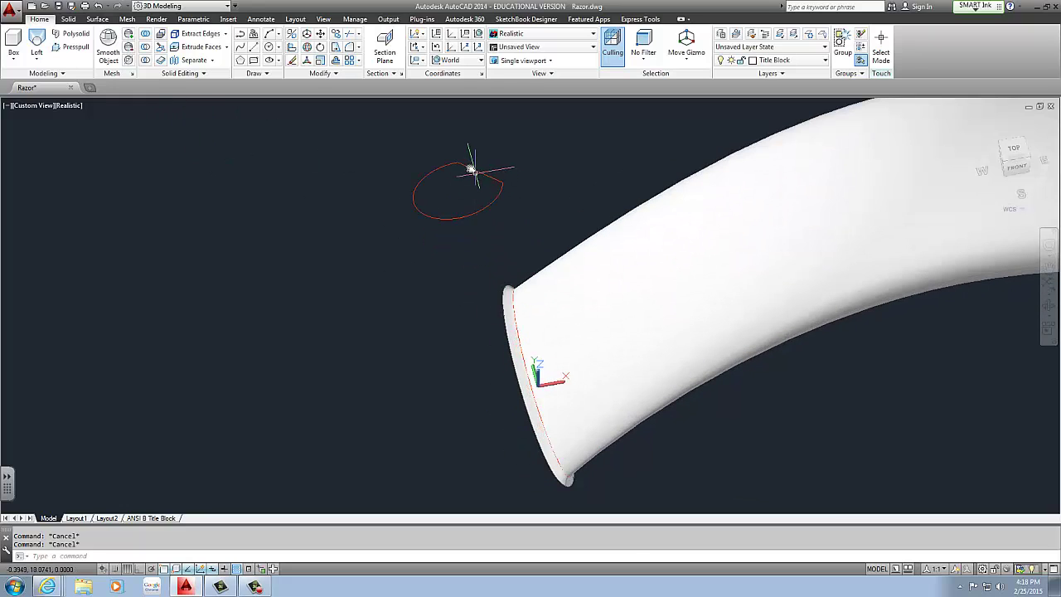
key("Escape")
left_click(443, 168)
key("Escape")
left_click(466, 168)
key("Escape")
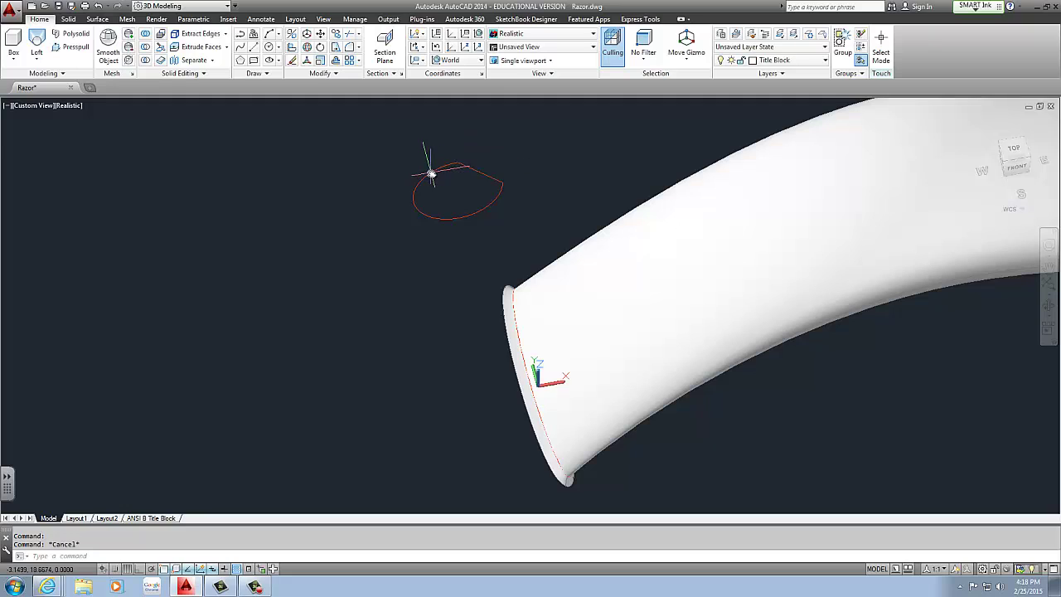
left_click(431, 172)
key("Escape")
key("Escape")
scroll(461, 236, "down", 3)
scroll(450, 206, "up", 3)
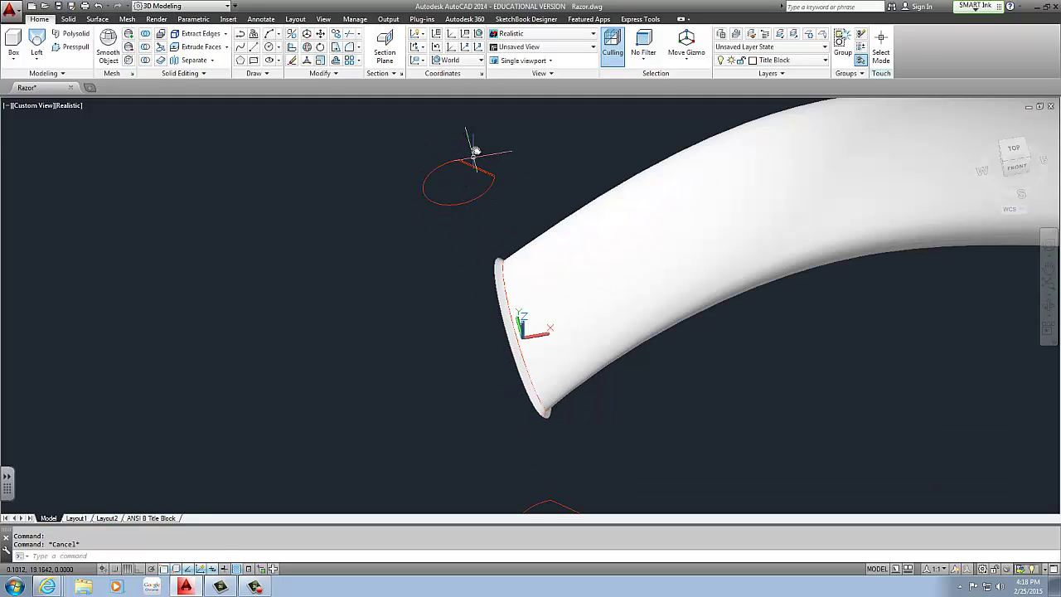
left_click(474, 156)
left_click(440, 159)
key("Escape")
key("Escape")
Convert the line and arc of the upper D-shaped profile into a region.
scroll(467, 219, "down", 7)
middle_click_drag(467, 223, 460, 182)
scroll(460, 185, "up", 2)
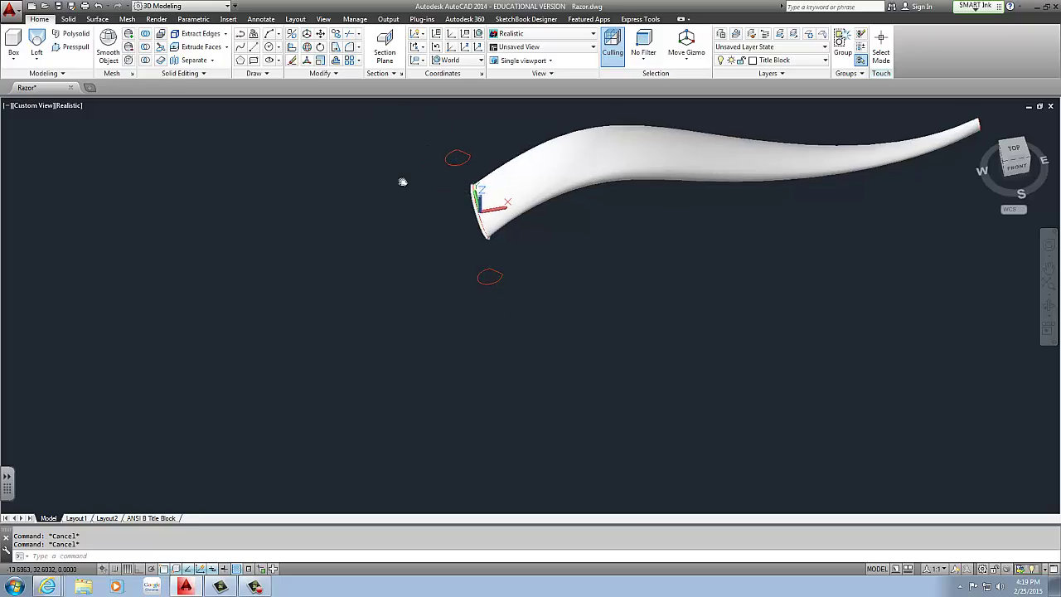
scroll(403, 180, "down", 3)
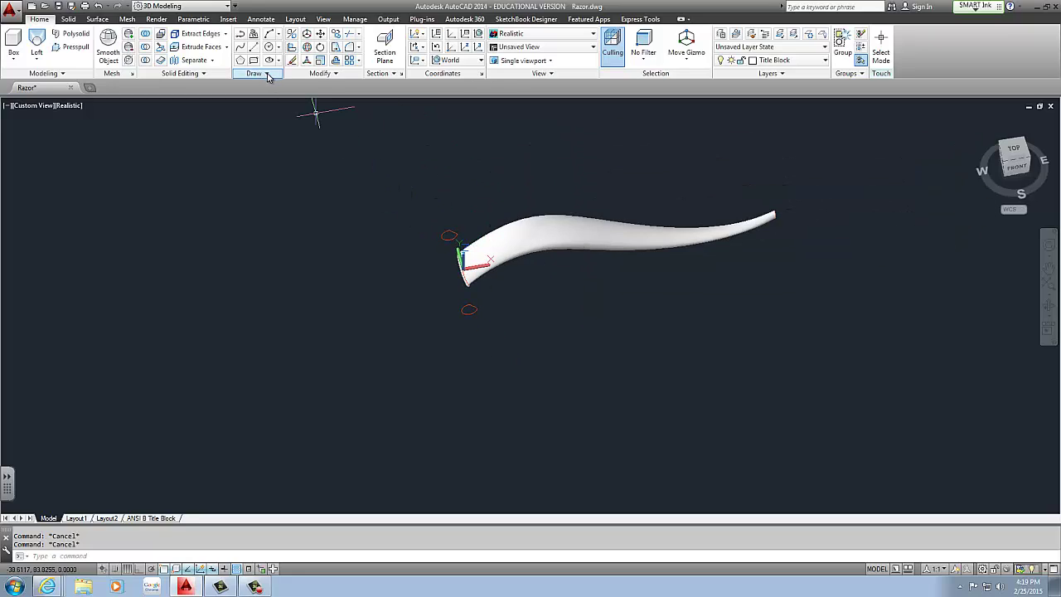
left_click(267, 74)
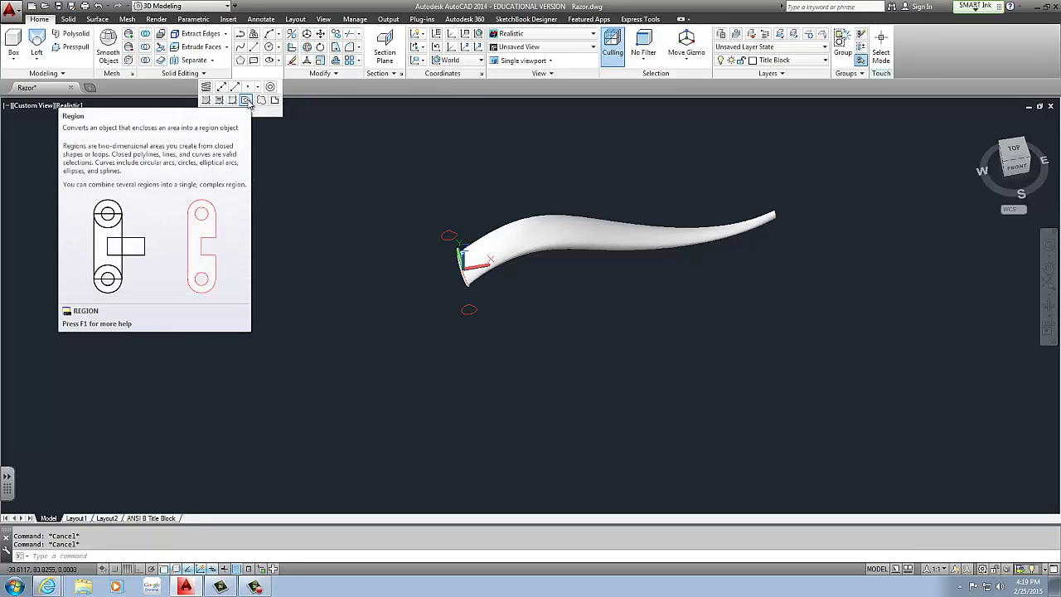
left_click(248, 101)
scroll(450, 237, "up", 5)
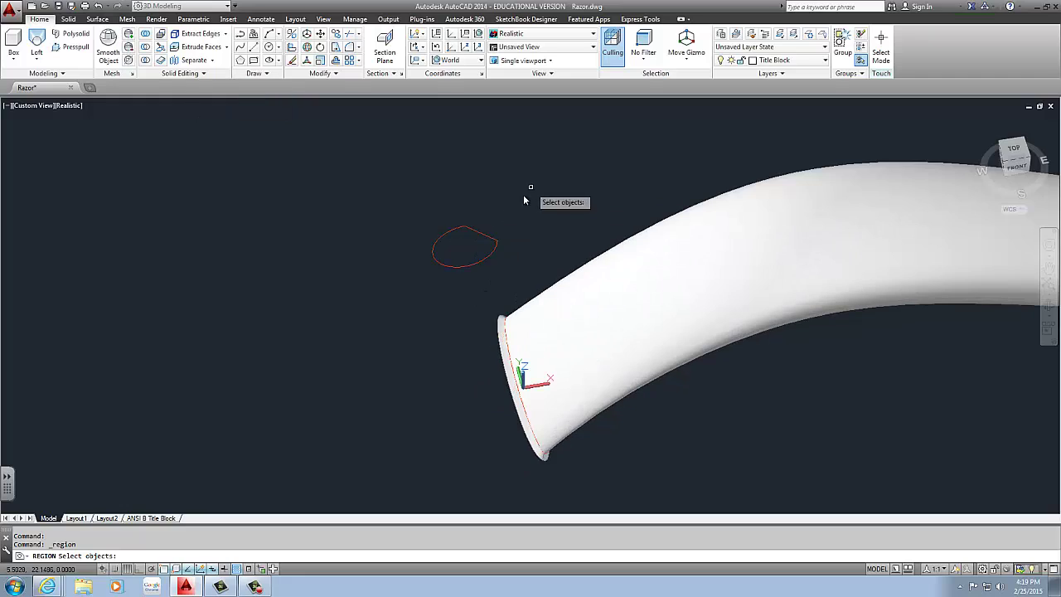
left_click(529, 188)
left_click(407, 283)
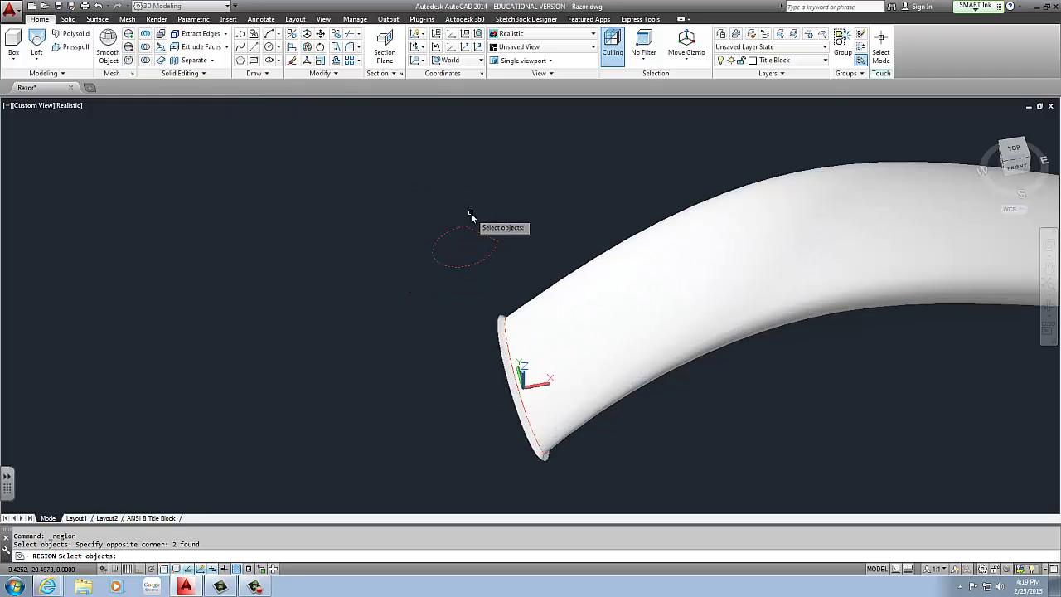
scroll(465, 241, "up", 1)
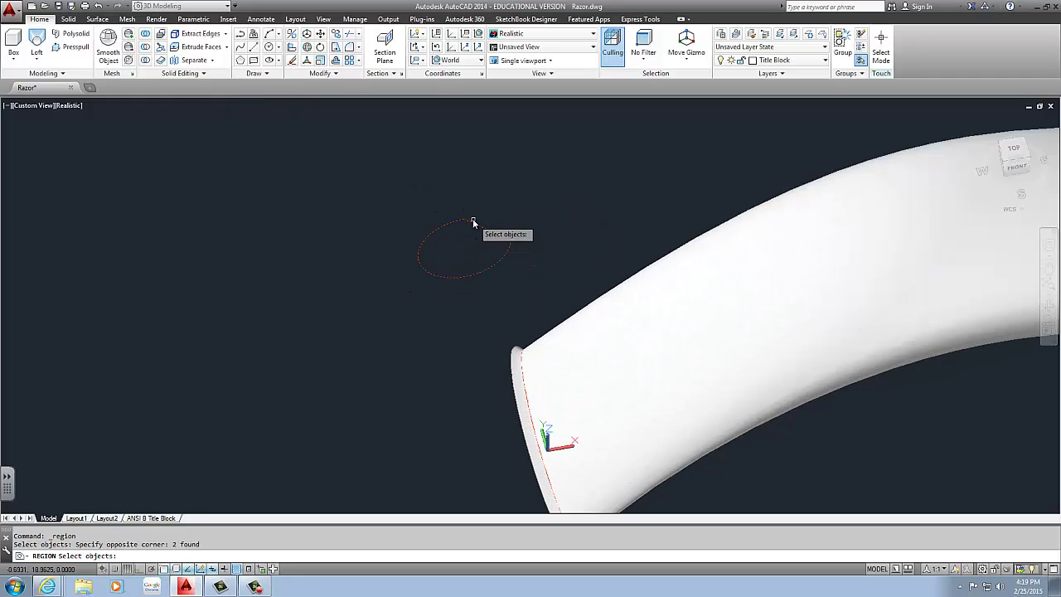
key("Return")
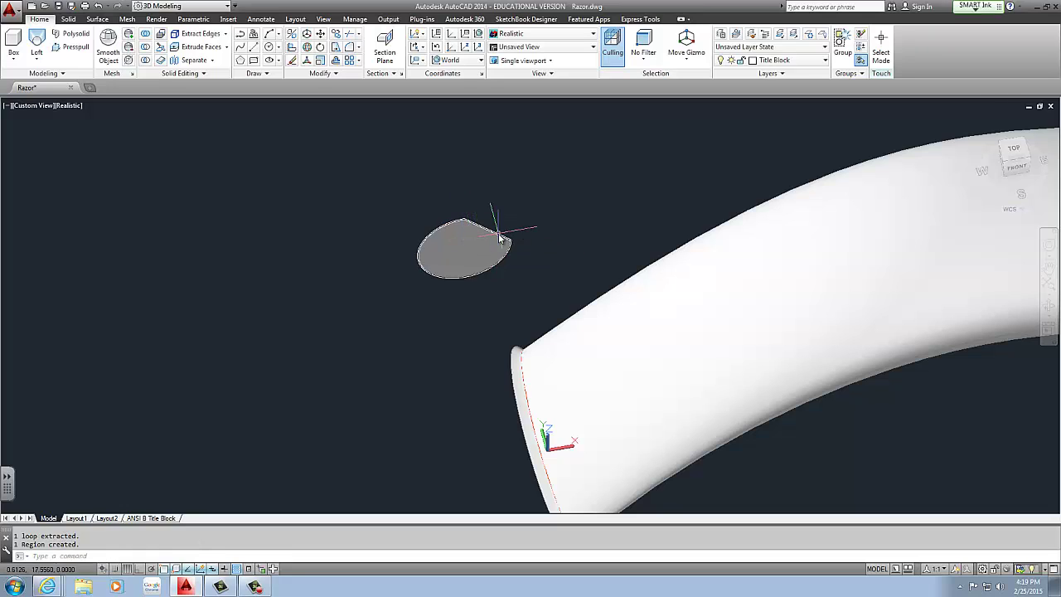
Convert the lower D-shaped profile into a region with the same command.
scroll(452, 241, "down", 4)
middle_click_drag(452, 241, 441, 167)
key("Return")
left_click(547, 307)
left_click(428, 387)
key("Return")
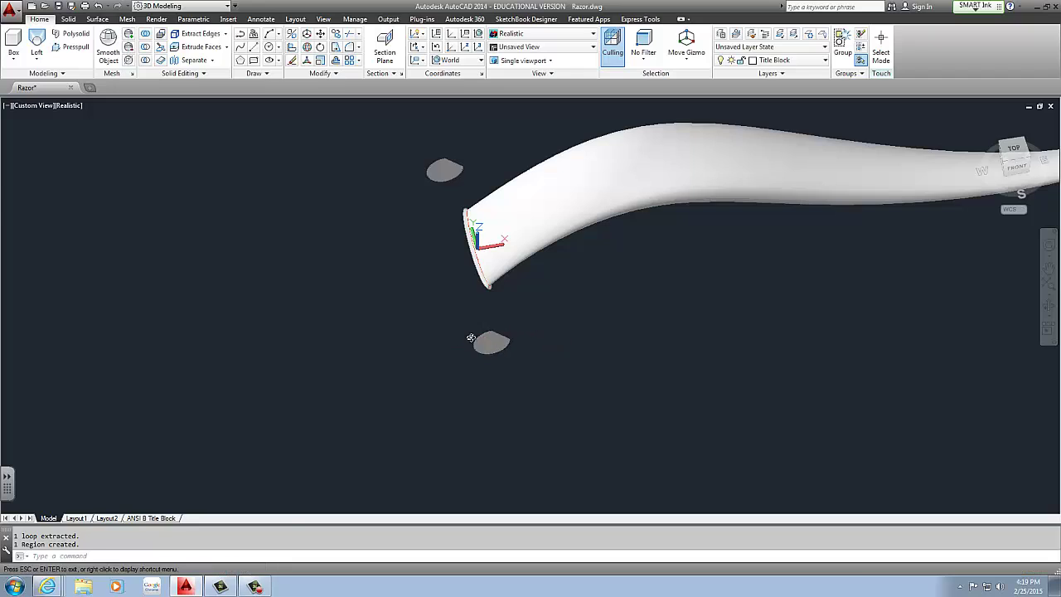
Try to extrude the upper D-shaped region as a solid to the endpoint on the lower D-shaped region.
middle_click_drag(481, 339, 544, 225, "shift")
scroll(439, 209, "up", 2)
scroll(452, 207, "down", 3)
scroll(476, 199, "up", 3)
left_click(33, 59)
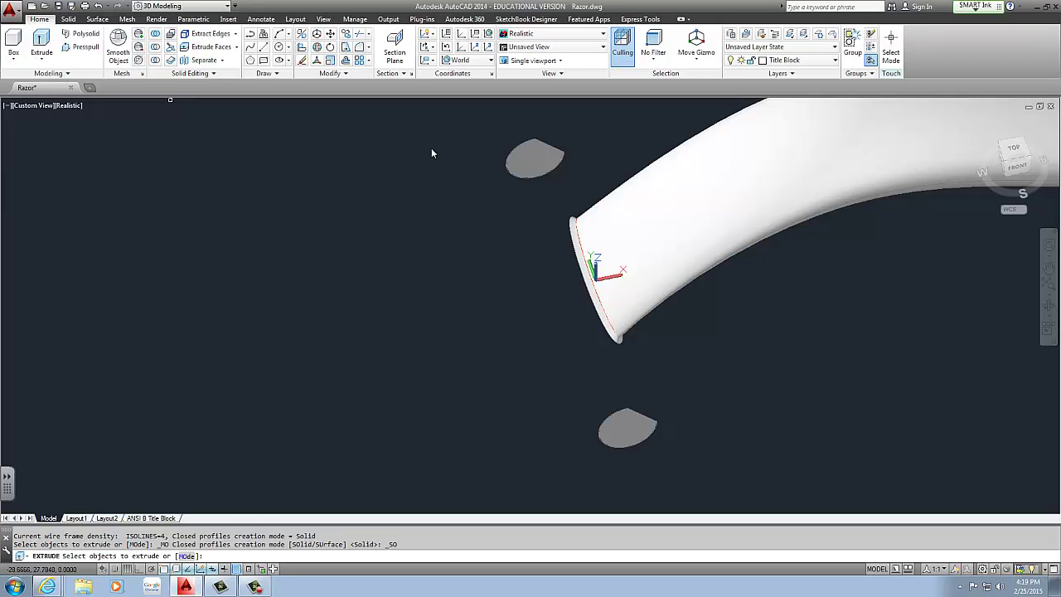
left_click(20, 87)
left_click(537, 151)
key("Return")
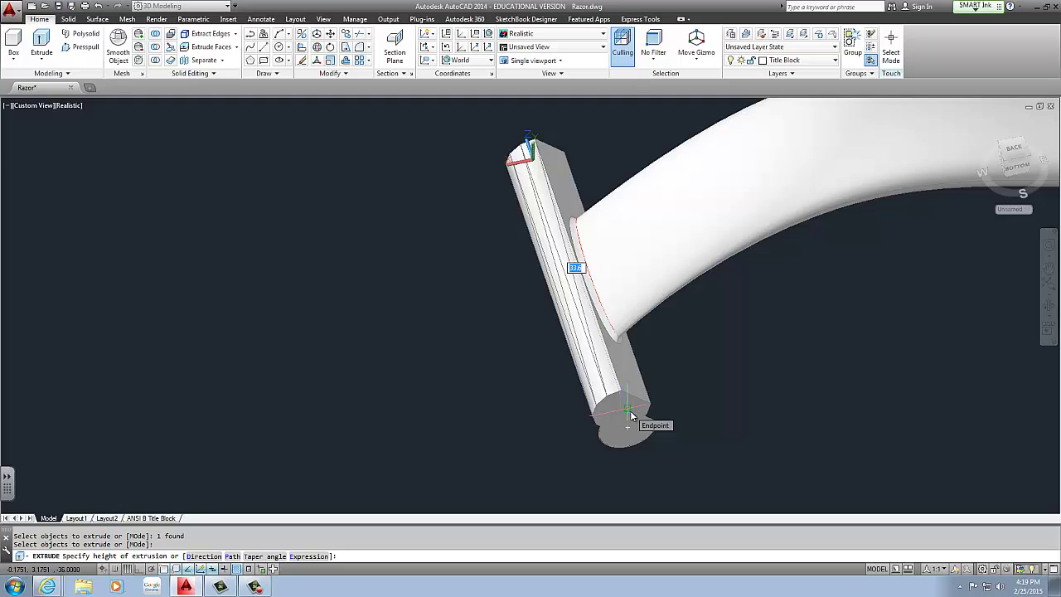
left_click(630, 412)
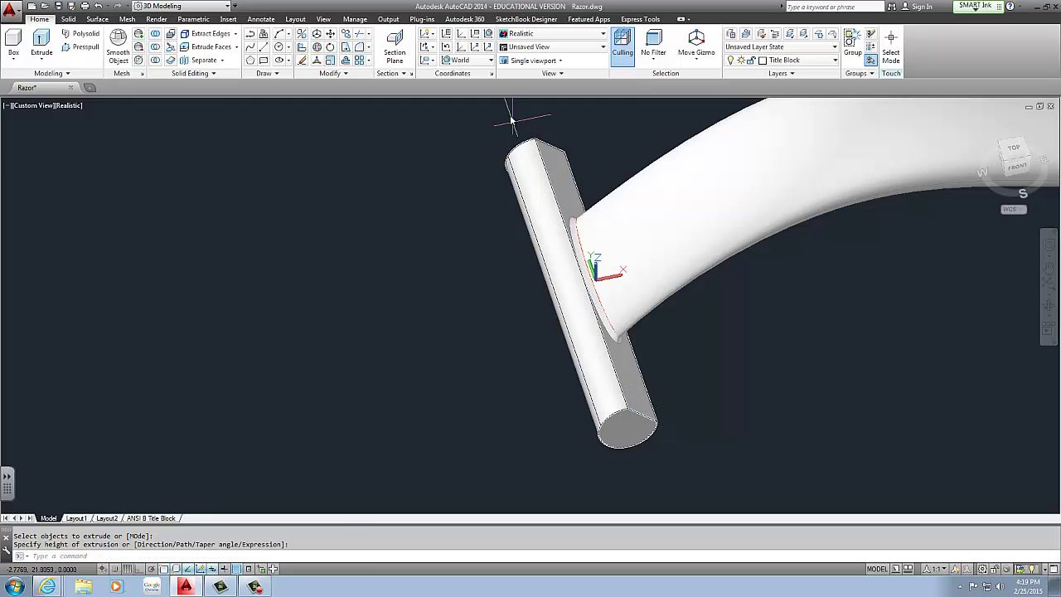
scroll(571, 235, "down", 6)
middle_click_drag(571, 237, 563, 261, "shift")
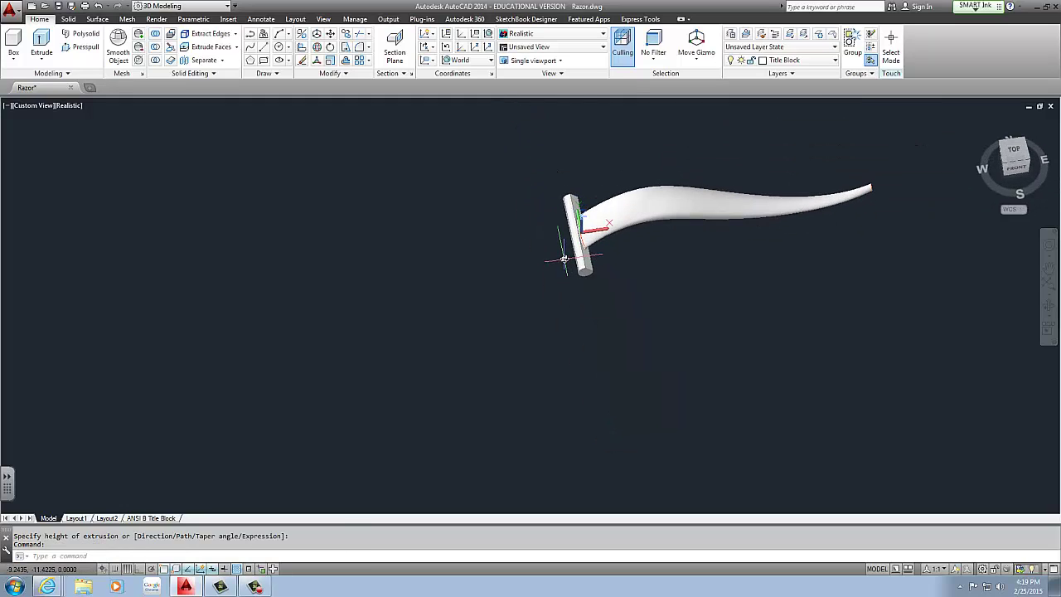
Undo the extrusion of the upper D-shaped region.
key("ctrl+z")
key("ctrl+z")
scroll(575, 255, "up", 5)
key("ctrl+z")
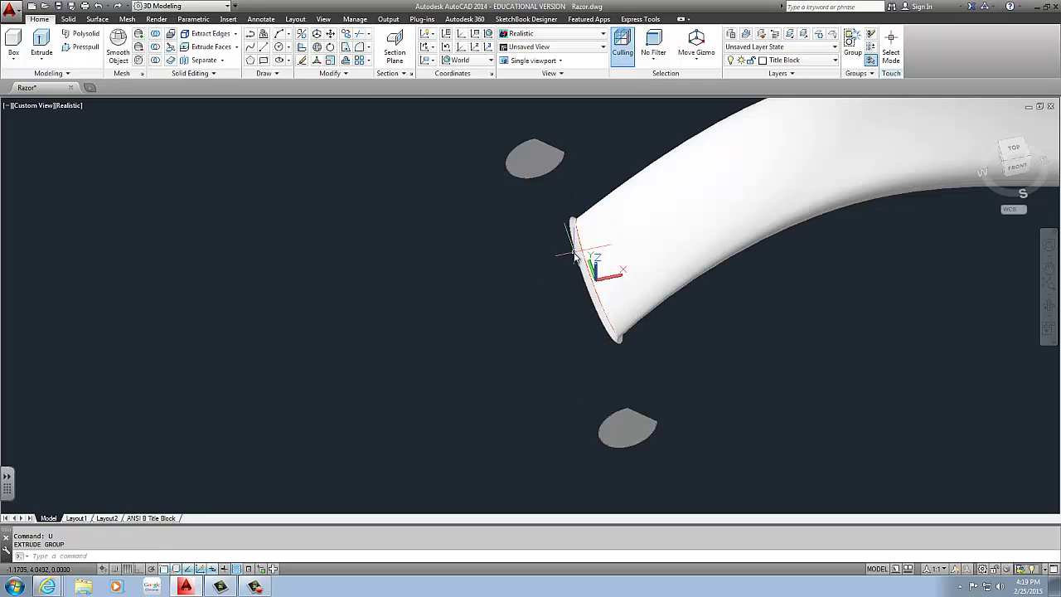
Loft a solid razor head from the upper D-shaped region to the lower one, using cross sections only.
left_click(41, 42)
left_click(41, 59)
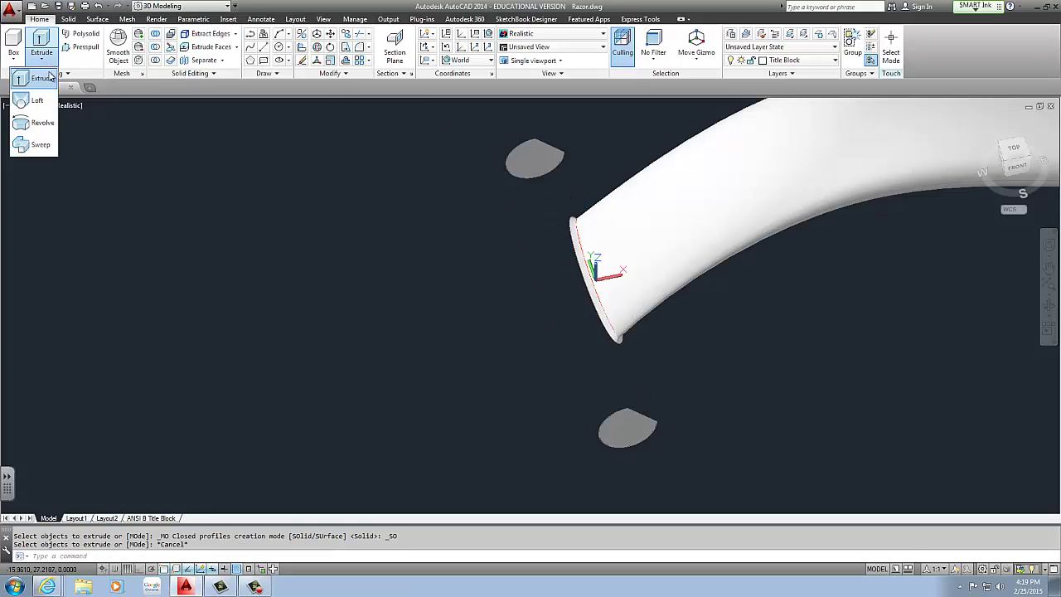
left_click(35, 100)
left_click(534, 159)
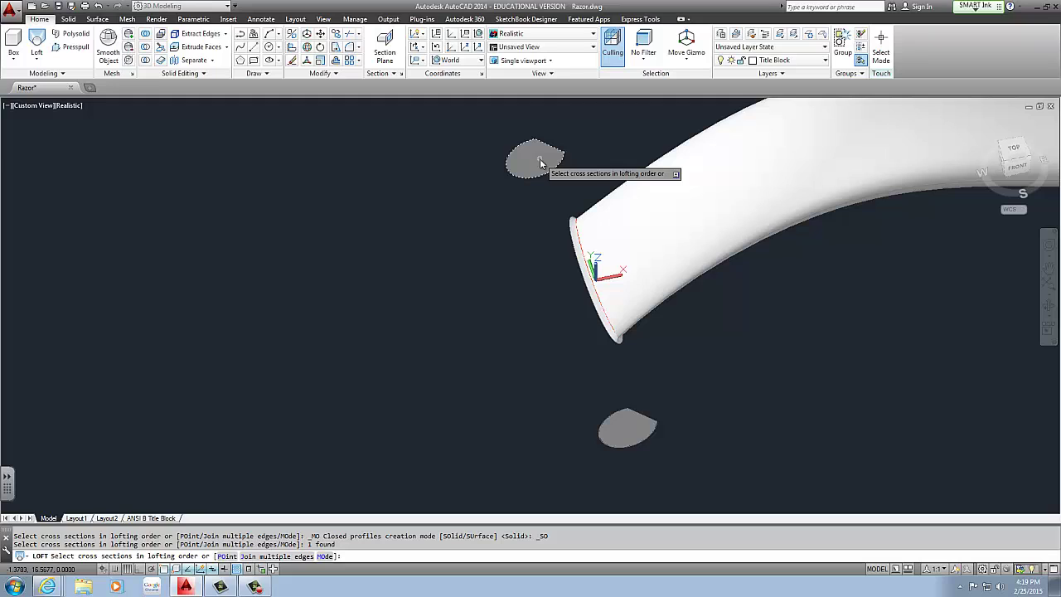
left_click(631, 429)
key("Return")
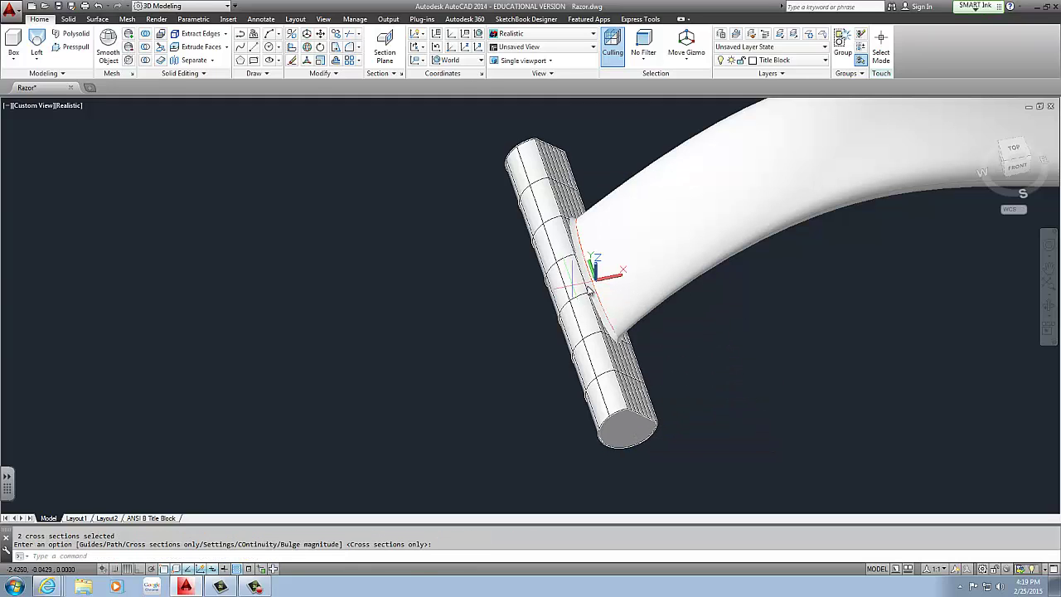
Examine the lofted razor head and how it meets the handle from several angles.
middle_click_drag(648, 297, 663, 314, "shift")
key("Return")
left_click(562, 310)
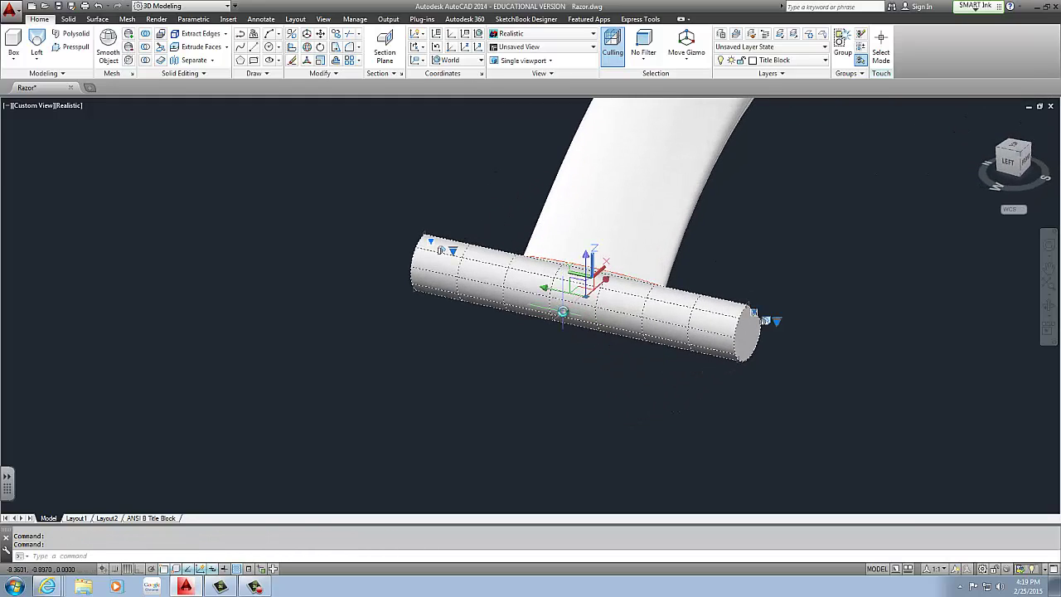
key("Escape")
key("Escape")
scroll(637, 295, "up", 2)
middle_click_drag(638, 294, 619, 389, "shift")
left_click(714, 397)
key("Escape")
key("Escape")
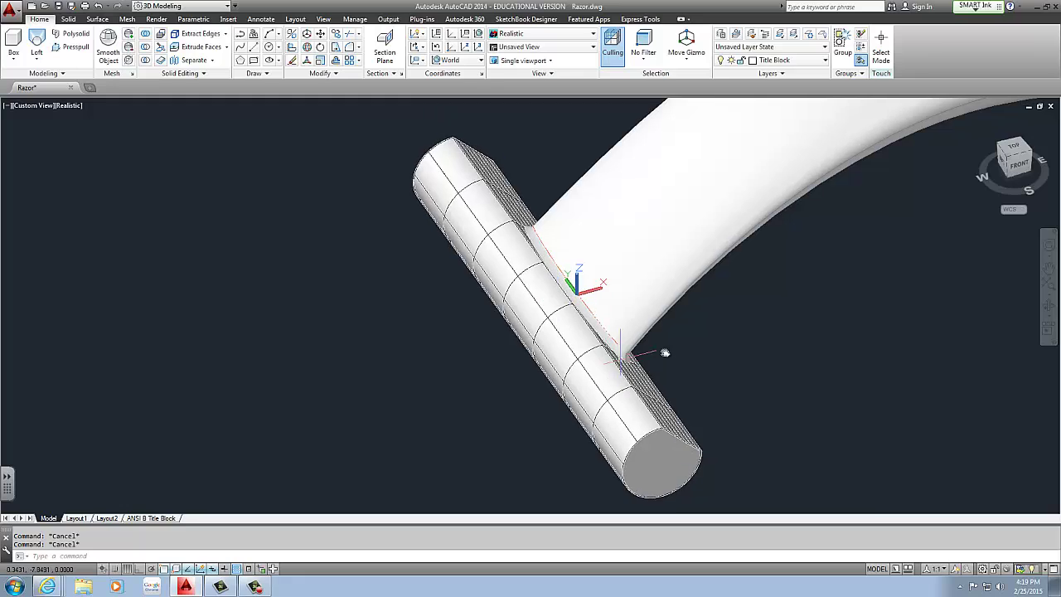
middle_click_drag(701, 333, 599, 340, "shift")
scroll(596, 341, "up", 6)
scroll(596, 342, "down", 8)
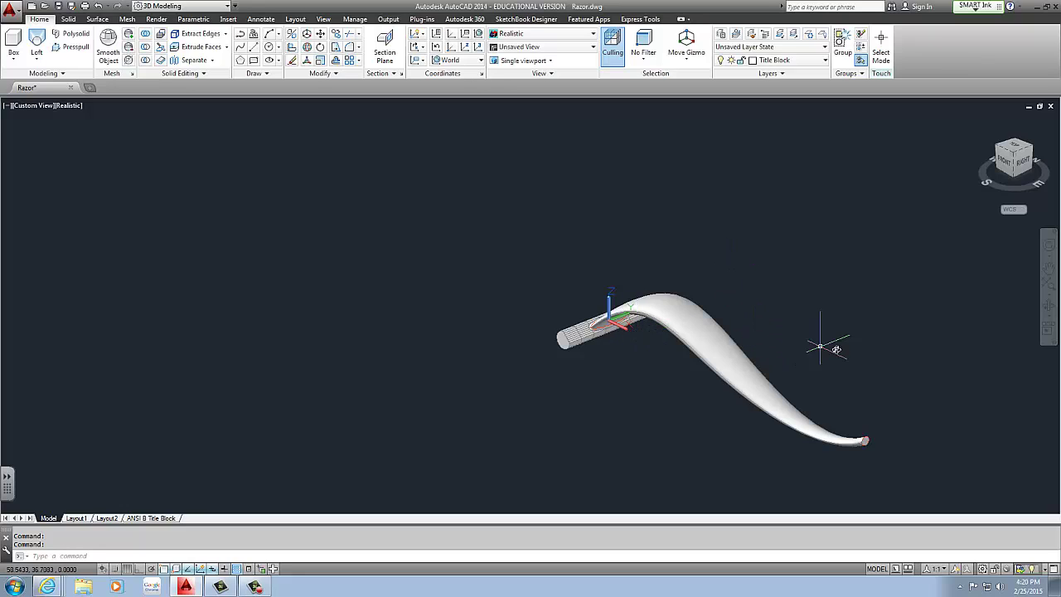
scroll(820, 347, "down", 2)
middle_click_drag(816, 355, 687, 328)
scroll(683, 330, "up", 3)
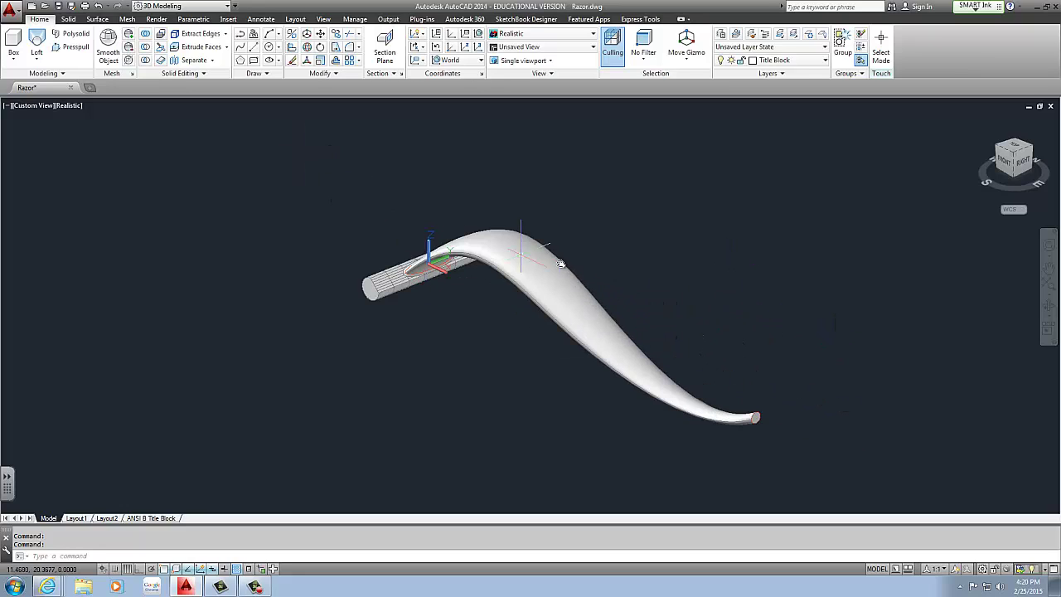
Erase the lofted handle solid, leaving its path curve and profiles in place.
left_click(528, 263)
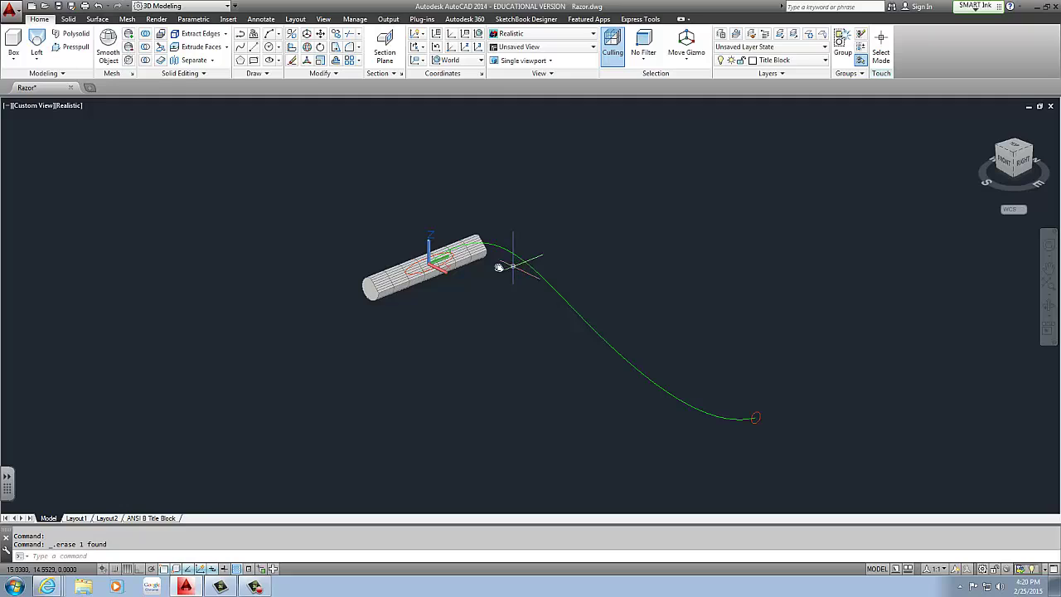
middle_click_drag(477, 276, 578, 331, "shift")
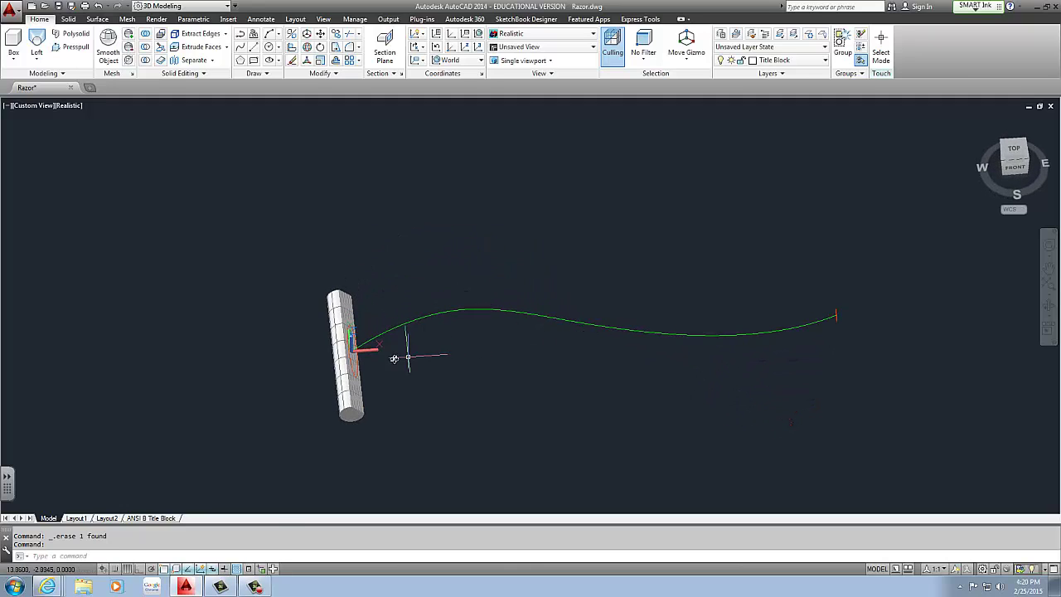
scroll(367, 361, "up", 3)
Erase the lofted razor head to check the regions beneath it, and undo that erasure.
left_click(322, 406)
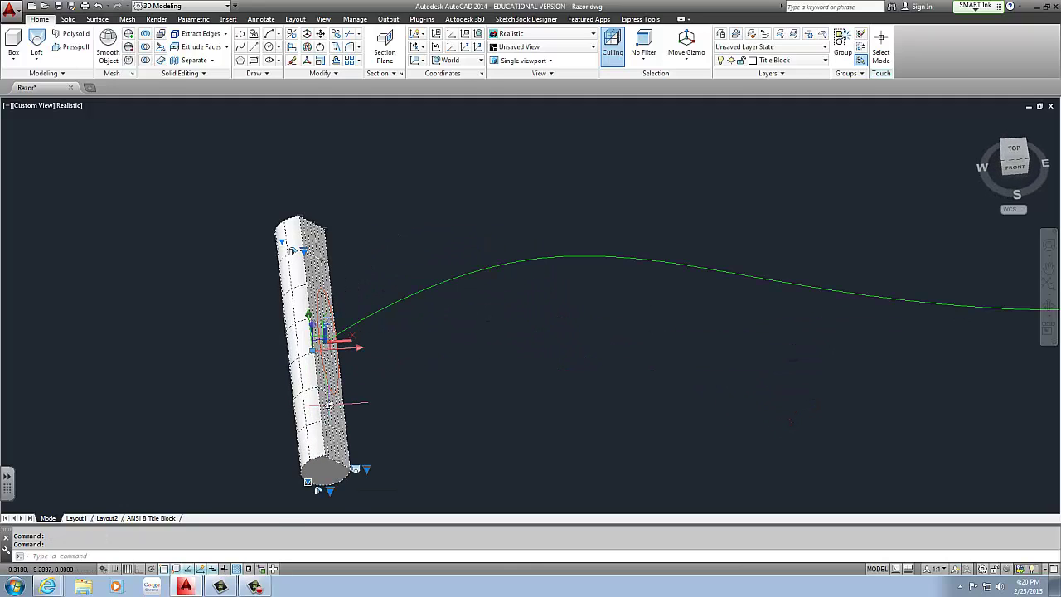
key("Delete")
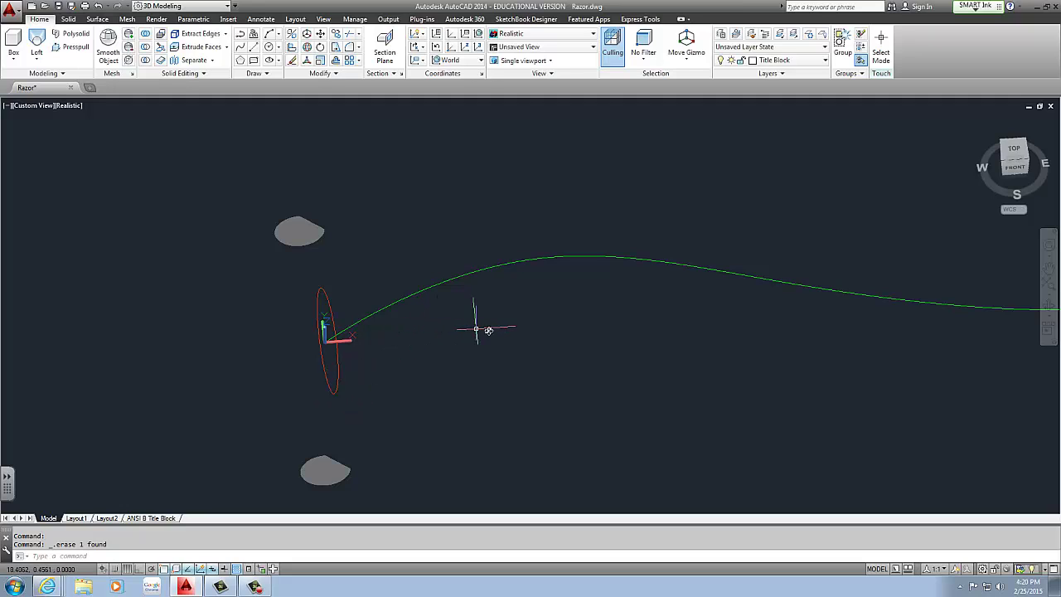
key("Return")
middle_click_drag(595, 305, 408, 321)
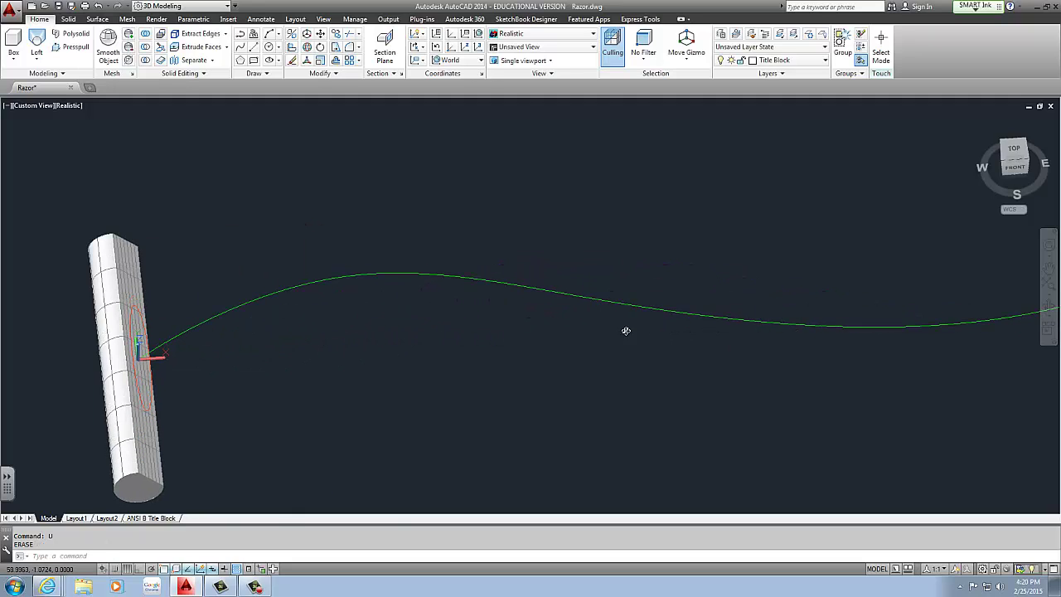
middle_click_drag(628, 304, 353, 299, "shift")
scroll(504, 291, "down", 5)
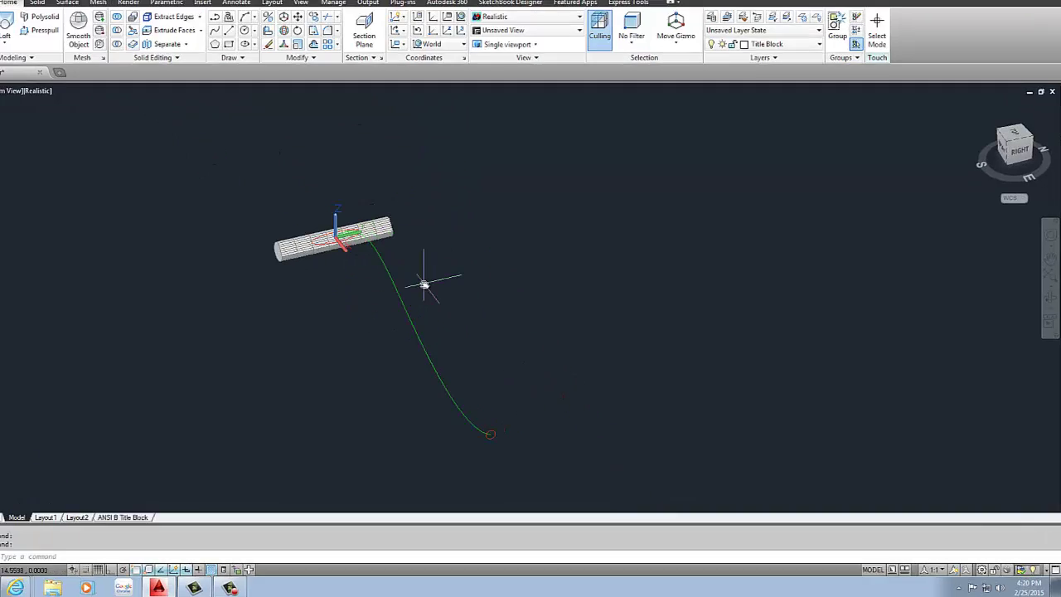
middle_click_drag(381, 299, 428, 307, "shift")
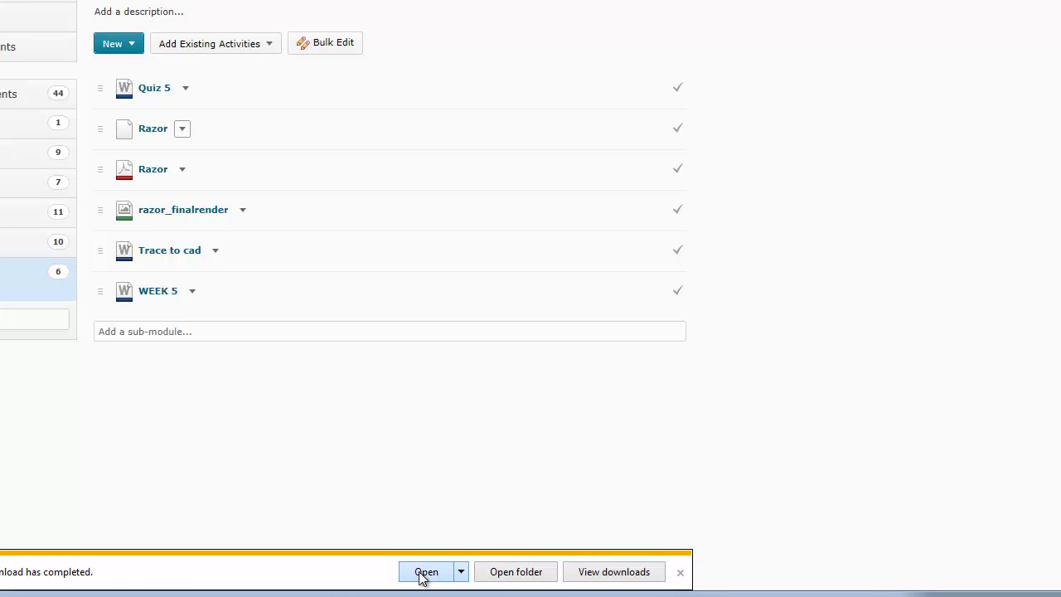
Open the downloaded Razor drawing from the browser's completed download.
left_click(426, 572)
scroll(72, 296, "up", 1)
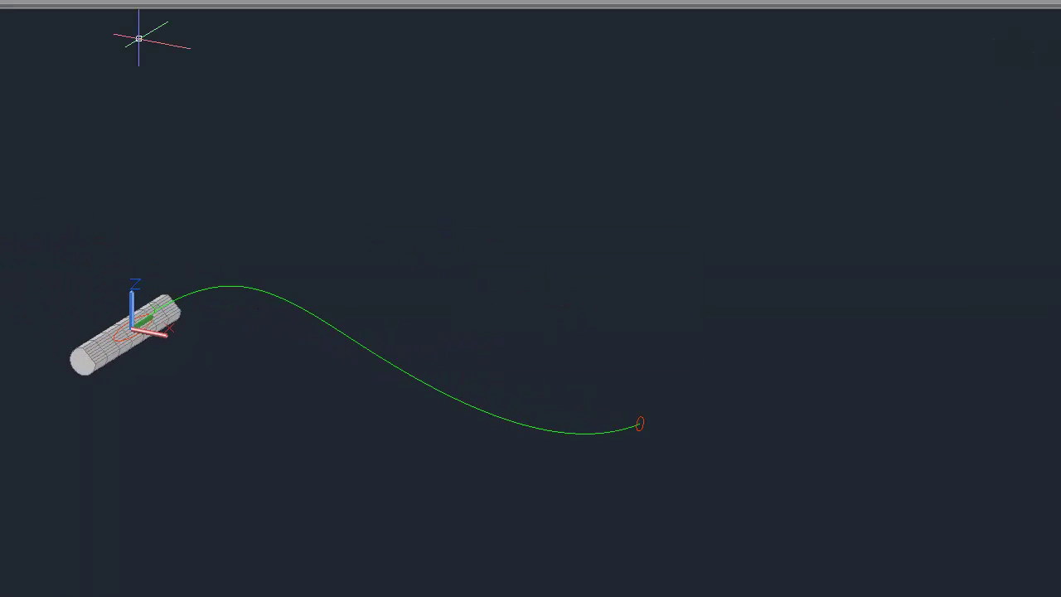
Save the current drawing to the Desktop as Razor1.
left_click(0, 0)
left_click(0, 132)
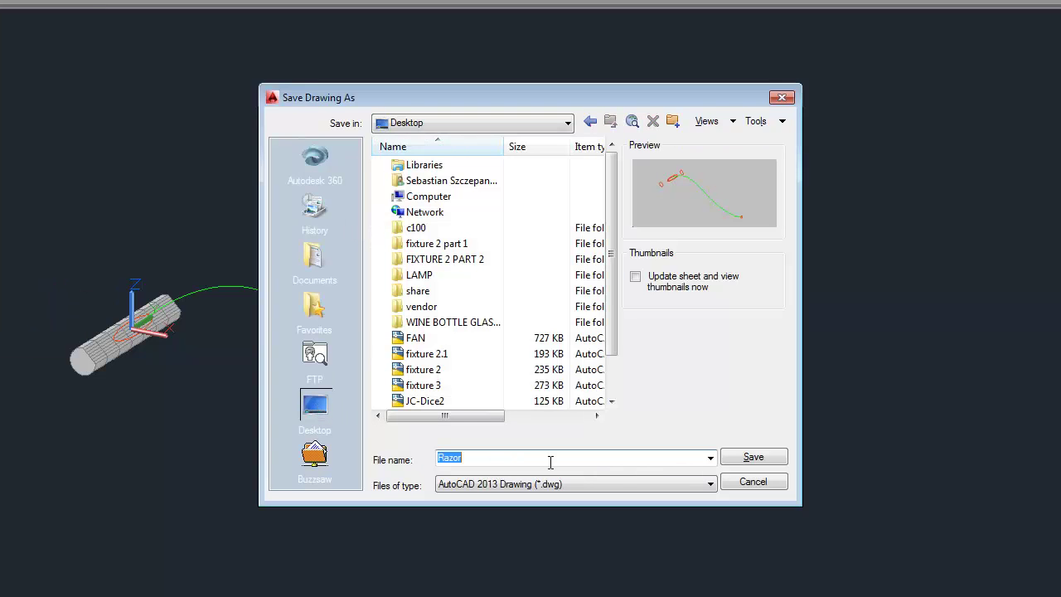
type("Razor1")
left_click(754, 460)
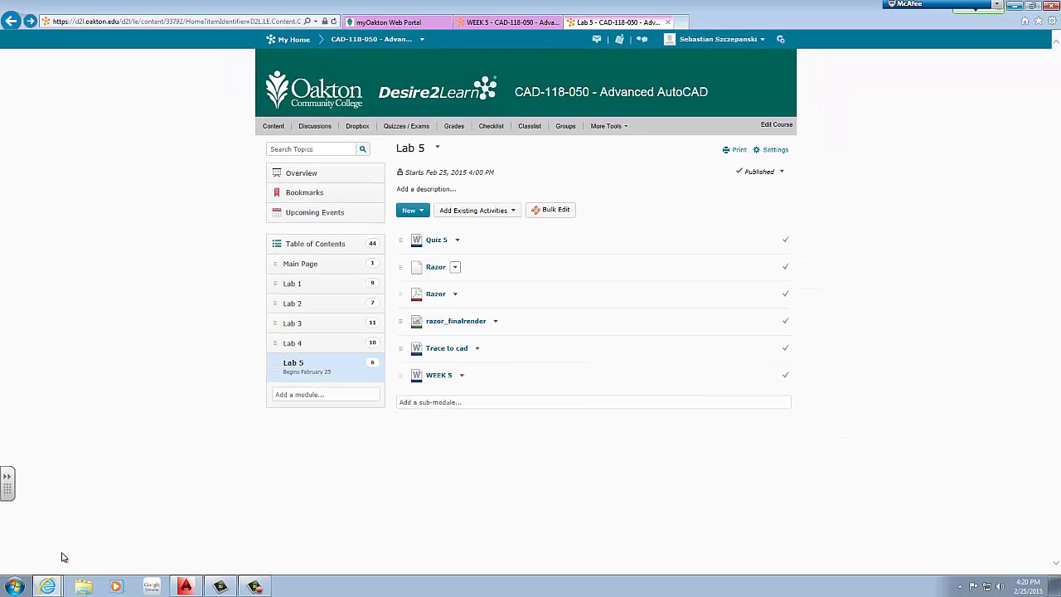
Switch to the browser, open the original Razor drawing from the Lab 5 course page, and view its profiles and path curve.
mouse_move(47, 586)
left_click(91, 551)
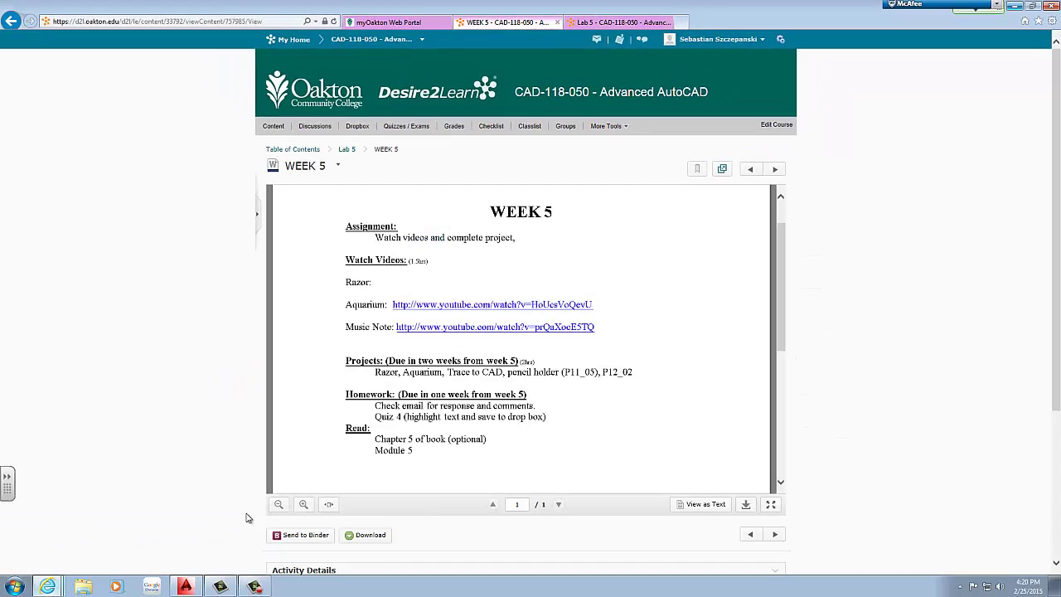
left_click(71, 566)
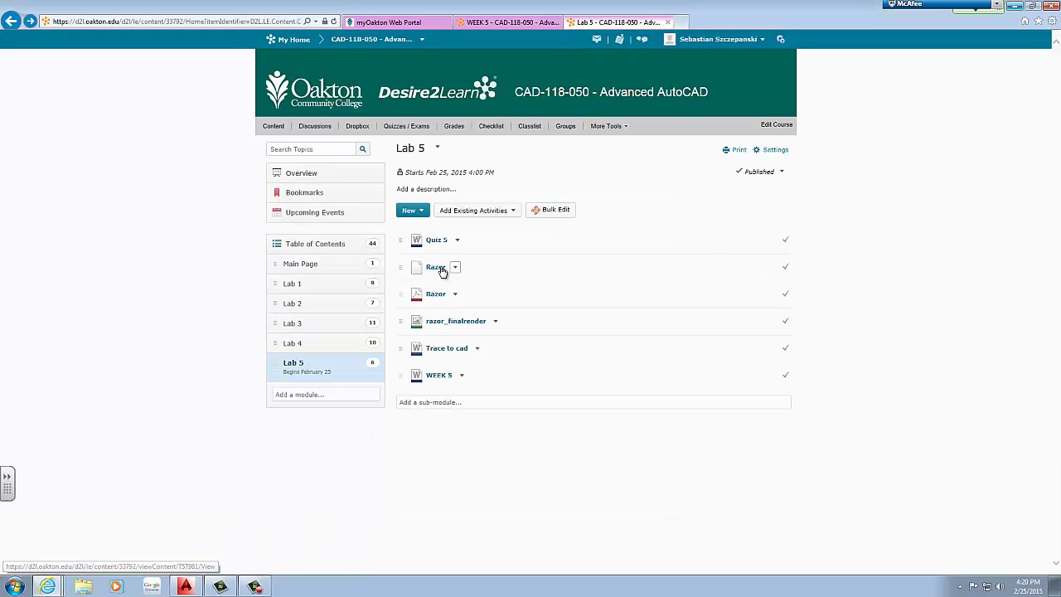
left_click(437, 270)
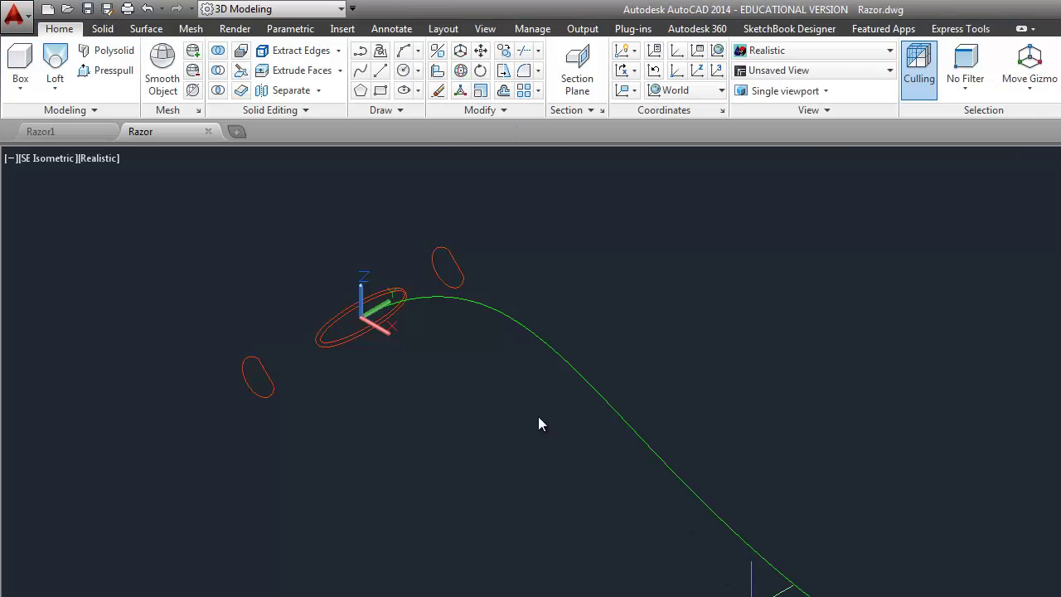
middle_click_drag(494, 471, 468, 429, "shift")
middle_click_drag(514, 365, 550, 377, "shift")
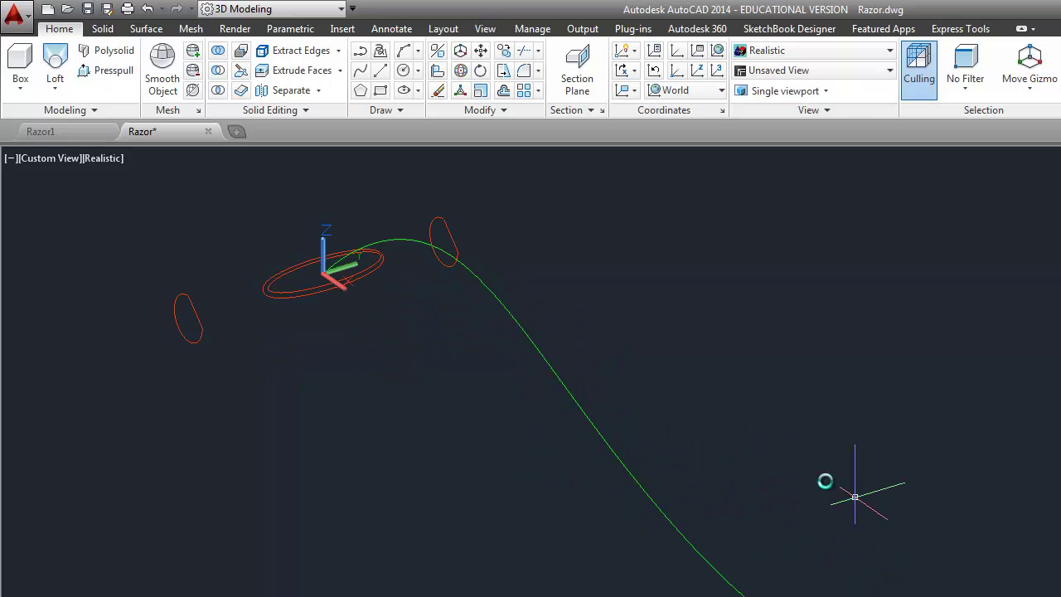
middle_click_drag(766, 454, 691, 471, "shift")
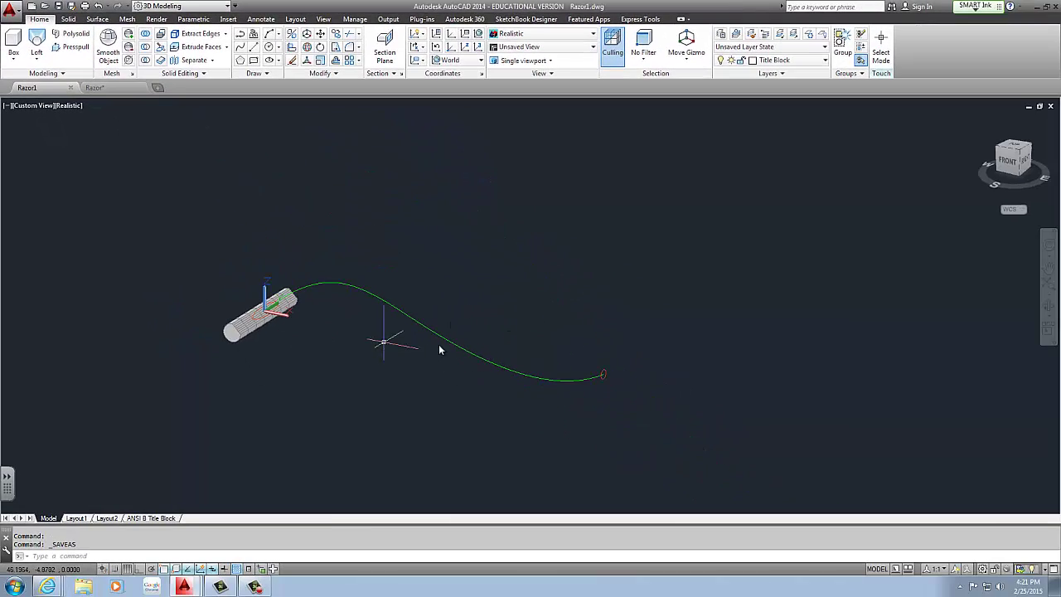
In the original Razor drawing, copy all the profiles and the path curve about 143.67 units along the Y axis.
scroll(485, 354, "up", 2)
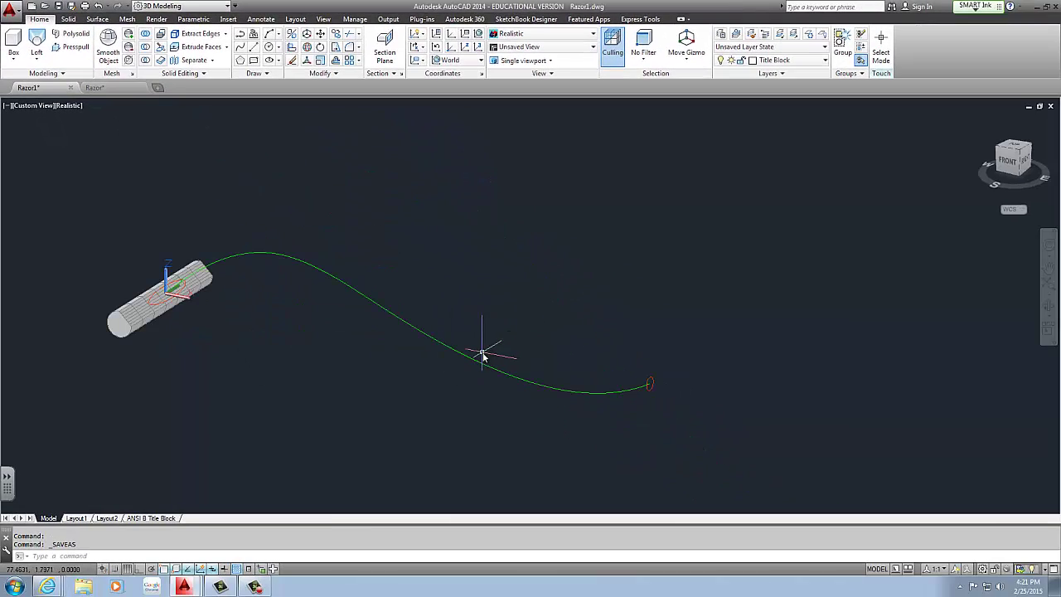
left_click(103, 90)
scroll(640, 411, "down", 2)
mouse_move(640, 411)
middle_mouse_down()
mouse_move(462, 294)
mouse_move(319, 265)
mouse_move(386, 327)
middle_mouse_up()
scroll(319, 261, "down", 3)
left_click(448, 181)
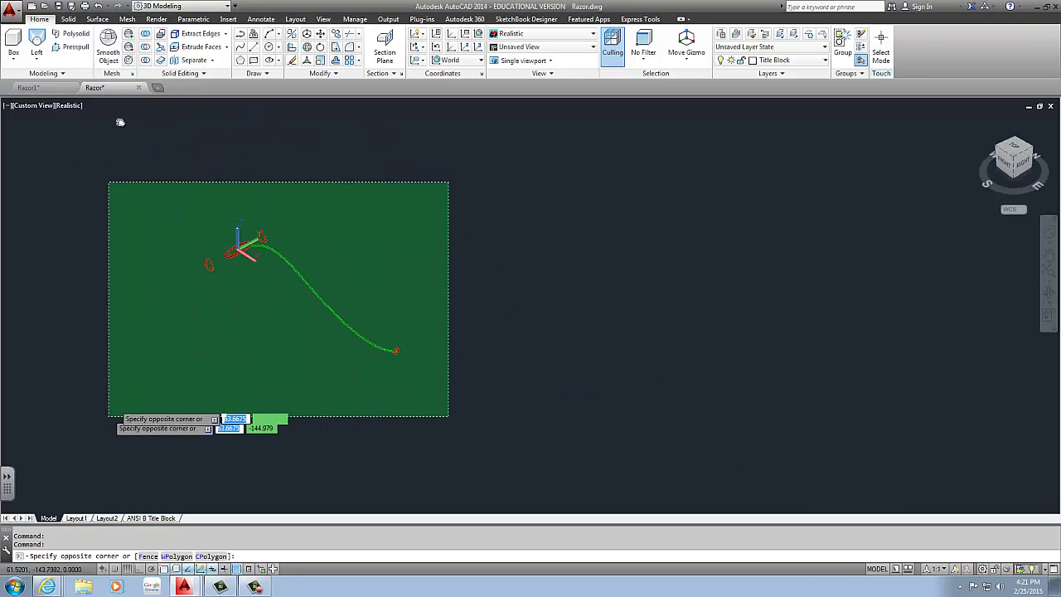
left_click(109, 415)
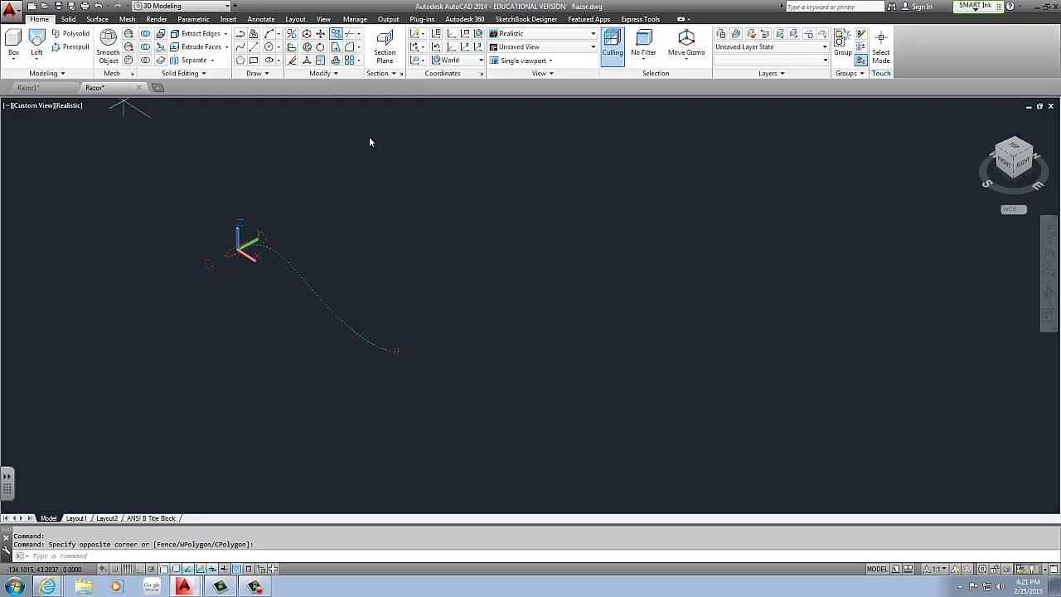
type("co")
key("Return")
left_click(379, 288)
key("F8")
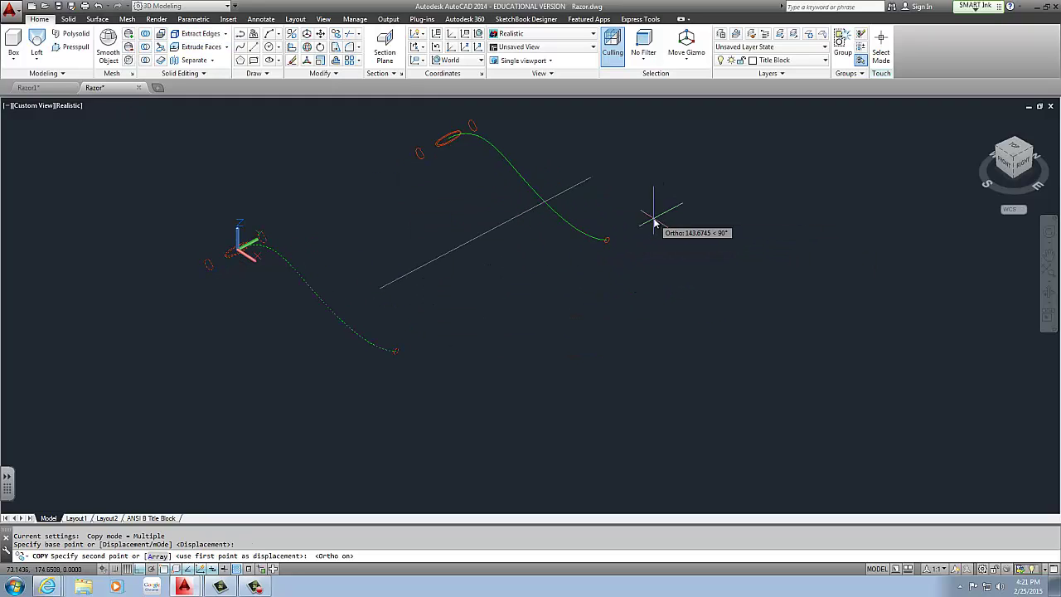
left_click(653, 219)
key("Escape")
key("Escape")
Loft the original set's small end profile through the inner and outer head ovals, using the green curve as the path.
middle_click_drag(418, 258, 452, 254, "shift")
scroll(329, 313, "up", 4)
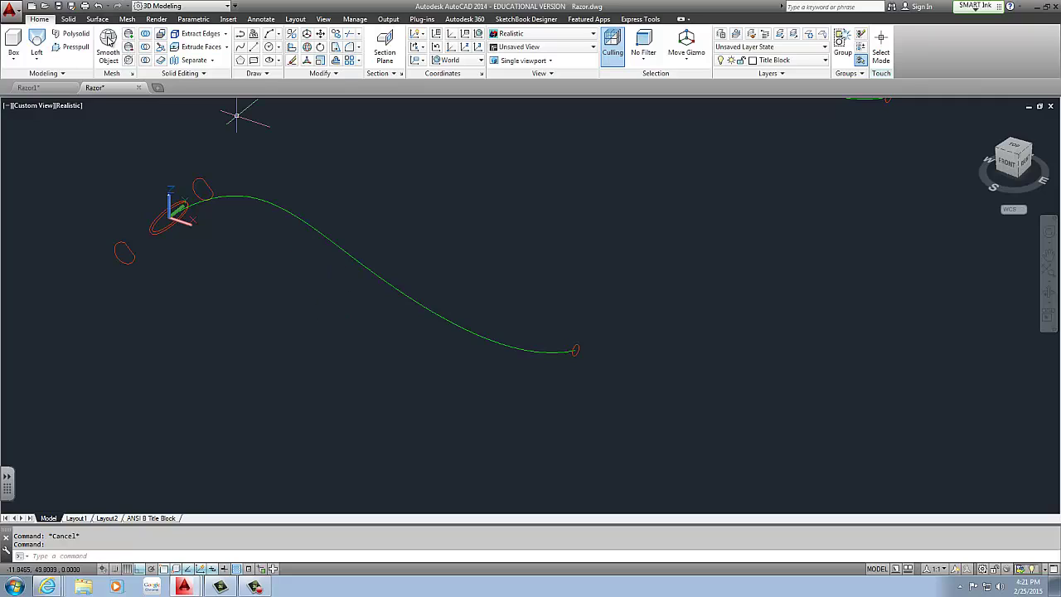
left_click(36, 42)
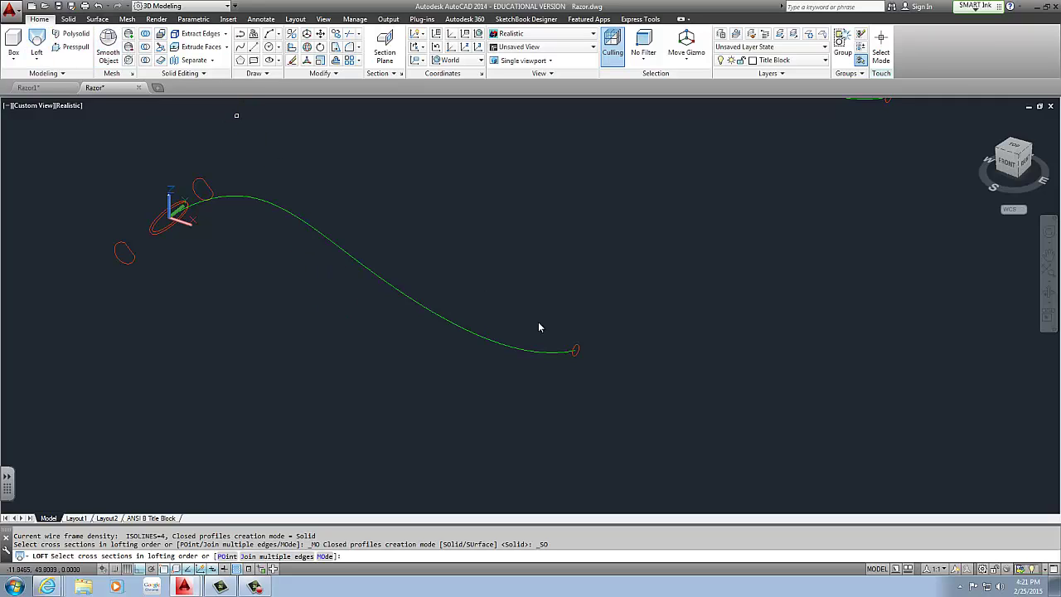
left_click(575, 350)
scroll(248, 249, "up", 3)
left_click(89, 225)
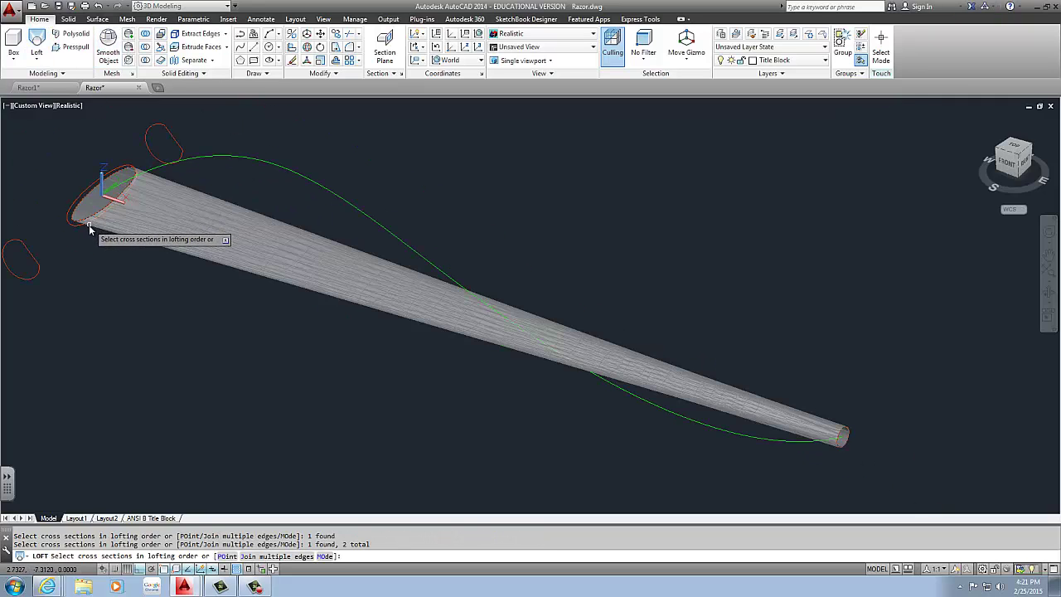
left_click(89, 224)
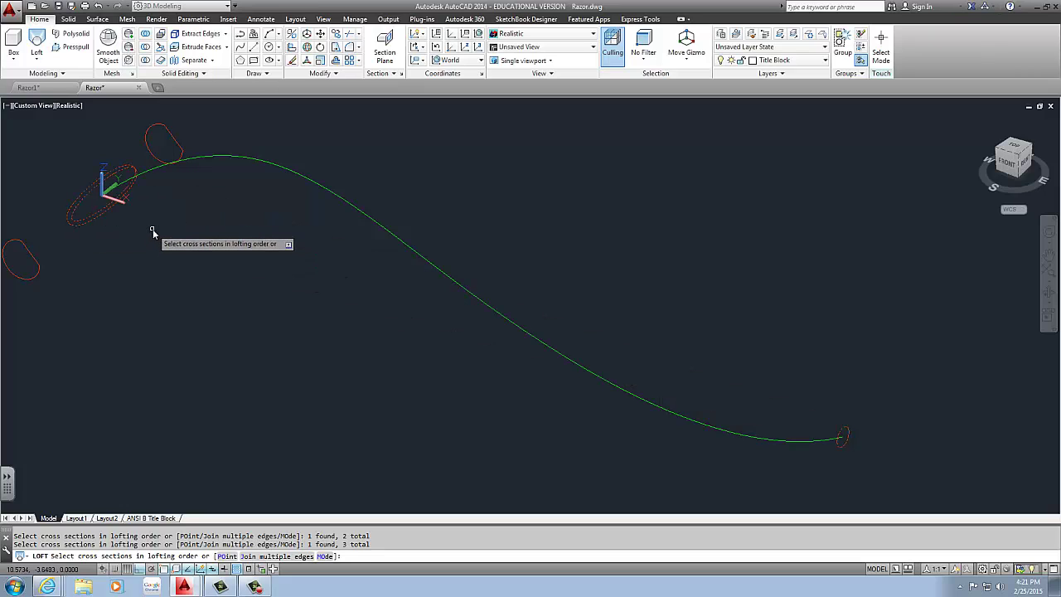
key("Return")
type("P")
key("Return")
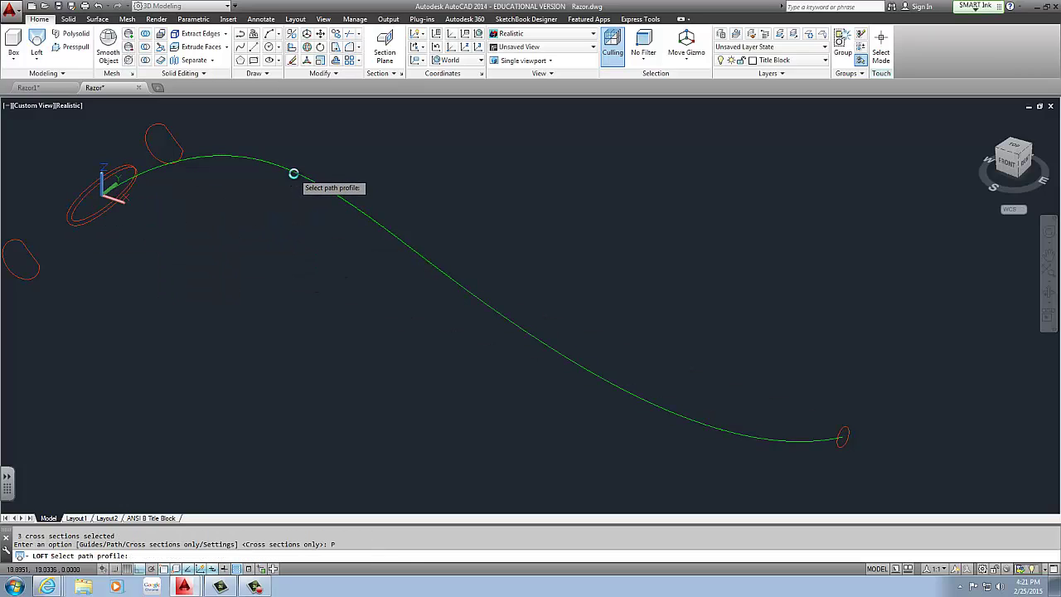
left_click(293, 170)
key("Return")
middle_click_drag(141, 208, 414, 242)
key("Escape")
key("Escape")
Copy the duplicated profiles and path curve again along the Y axis to make a third set.
scroll(431, 221, "down", 8)
middle_click_drag(497, 202, 188, 324)
scroll(239, 270, "up", 2)
middle_click_drag(301, 242, 236, 275)
left_click(497, 138)
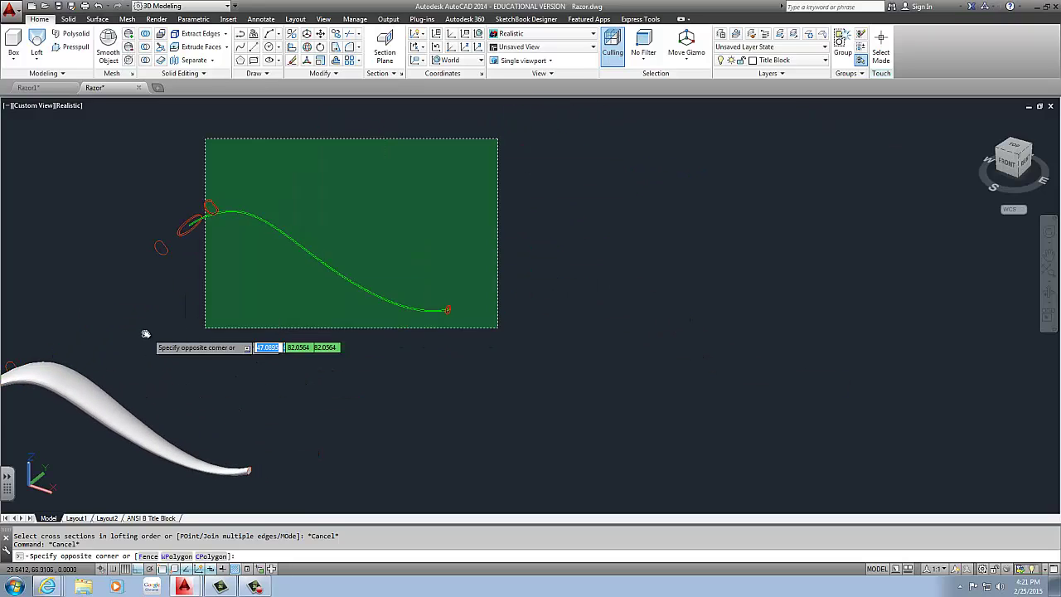
left_click(146, 314)
left_click(336, 34)
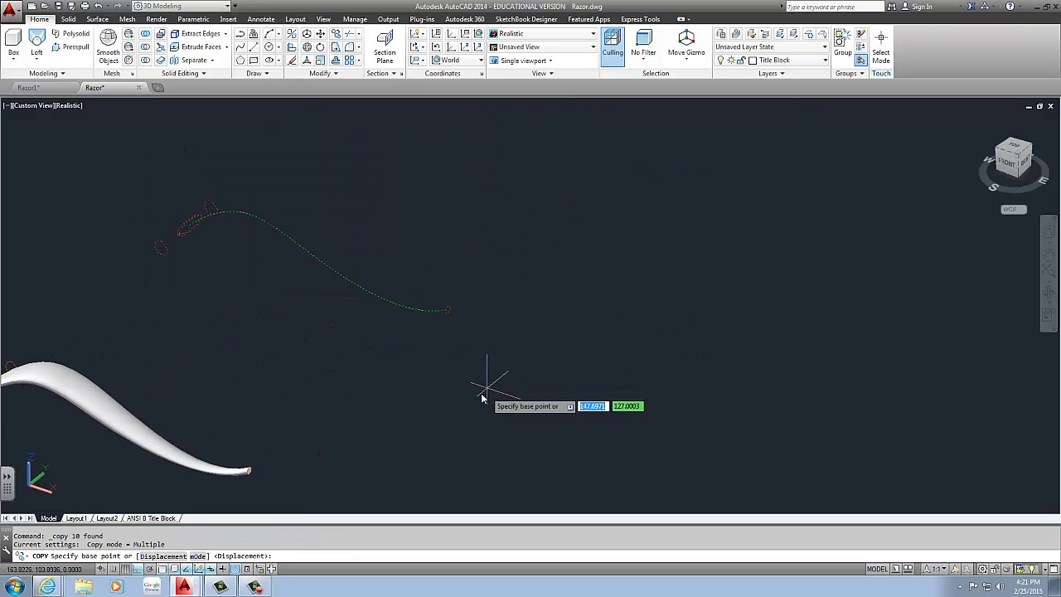
left_click(504, 403)
left_click(622, 308)
key("Escape")
key("Escape")
middle_click_drag(384, 335, 577, 308)
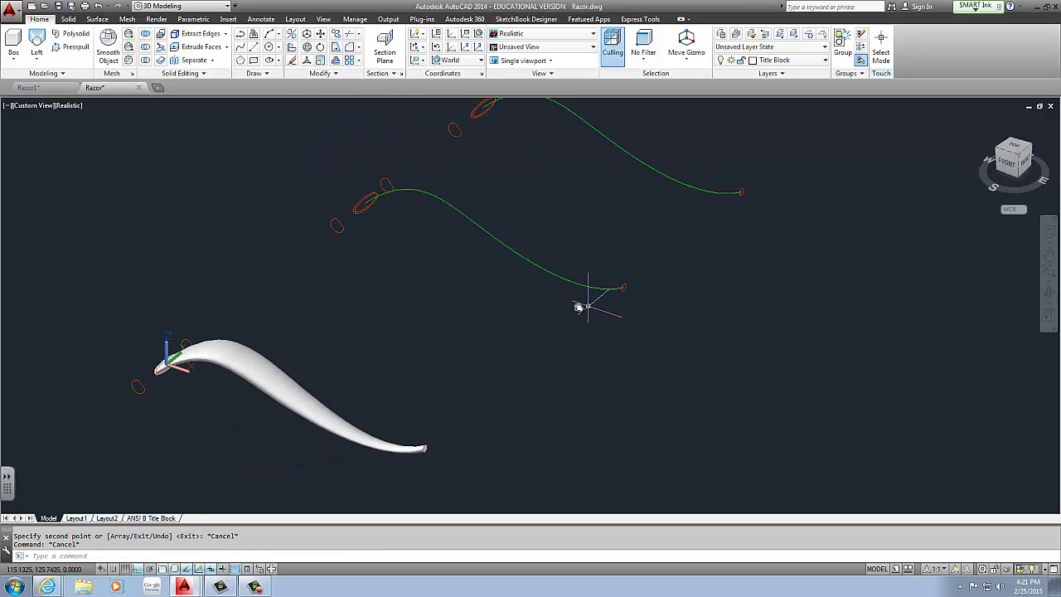
Draw an 8-sided polygon inscribed in a circle, centred near the middle of the second set's path curve.
middle_click_drag(419, 276, 372, 310)
scroll(396, 255, "up", 4)
scroll(412, 255, "down", 3)
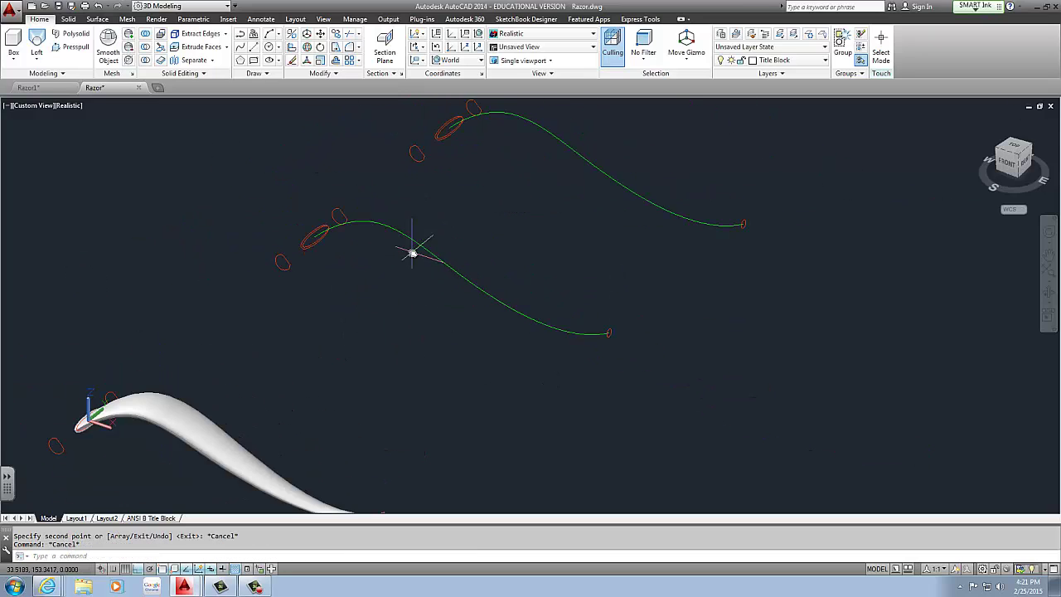
scroll(443, 266, "up", 6)
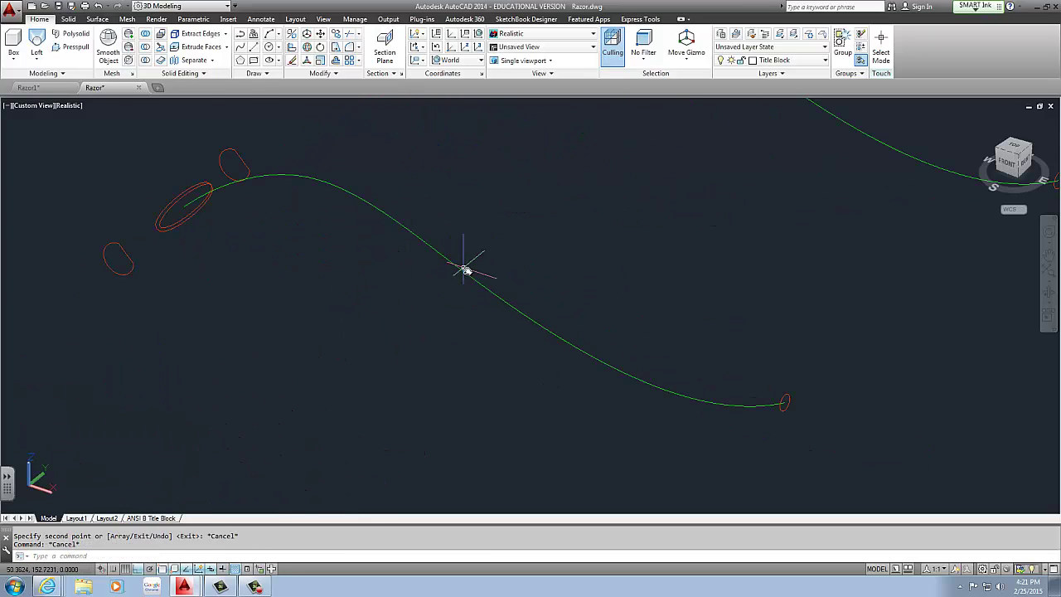
left_click(240, 62)
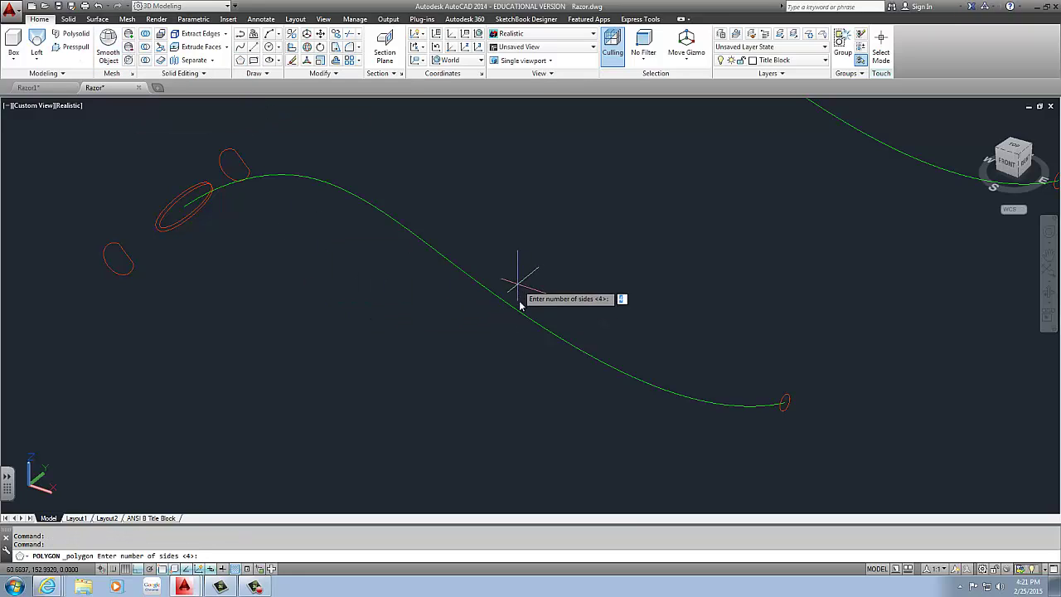
type("8")
key("Return")
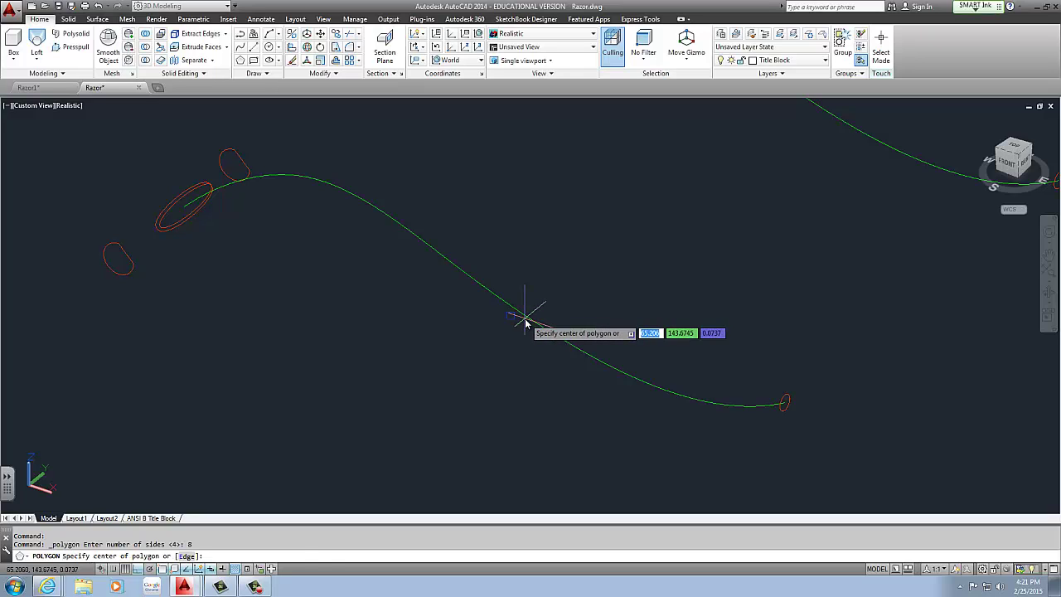
left_click(523, 315)
left_click(580, 350)
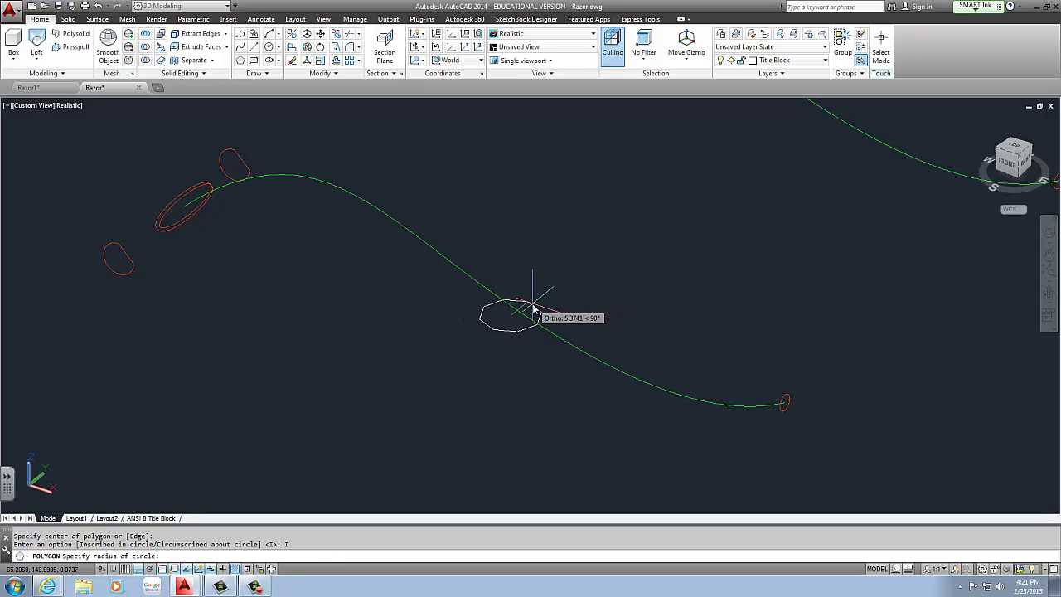
middle_click_drag(539, 350, 523, 322, "shift")
Rotate the octagon a quarter turn about the Y axis so it stands upright across the path curve.
left_click(511, 301)
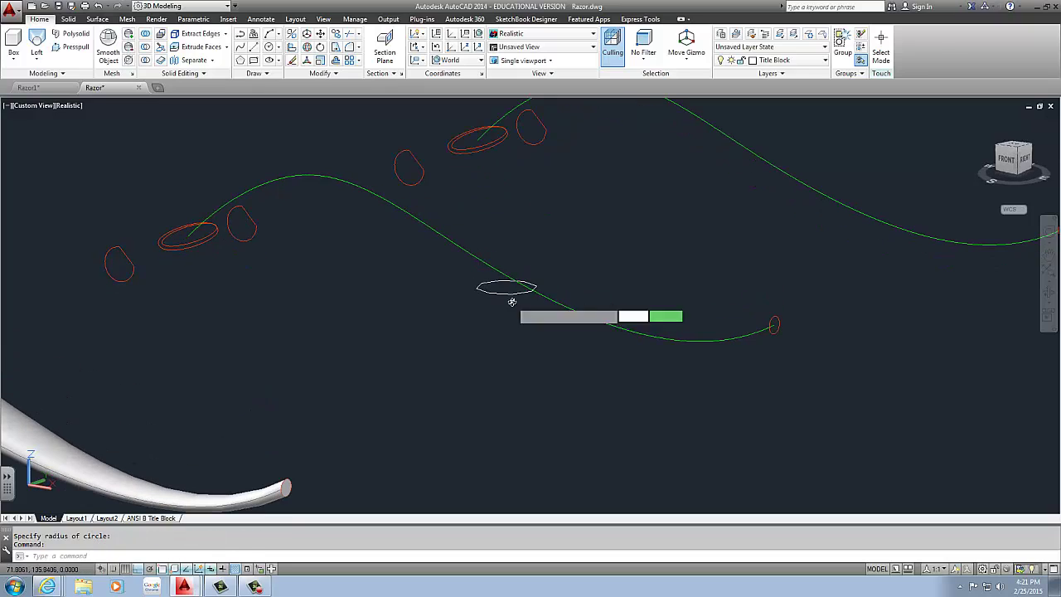
left_click(498, 285)
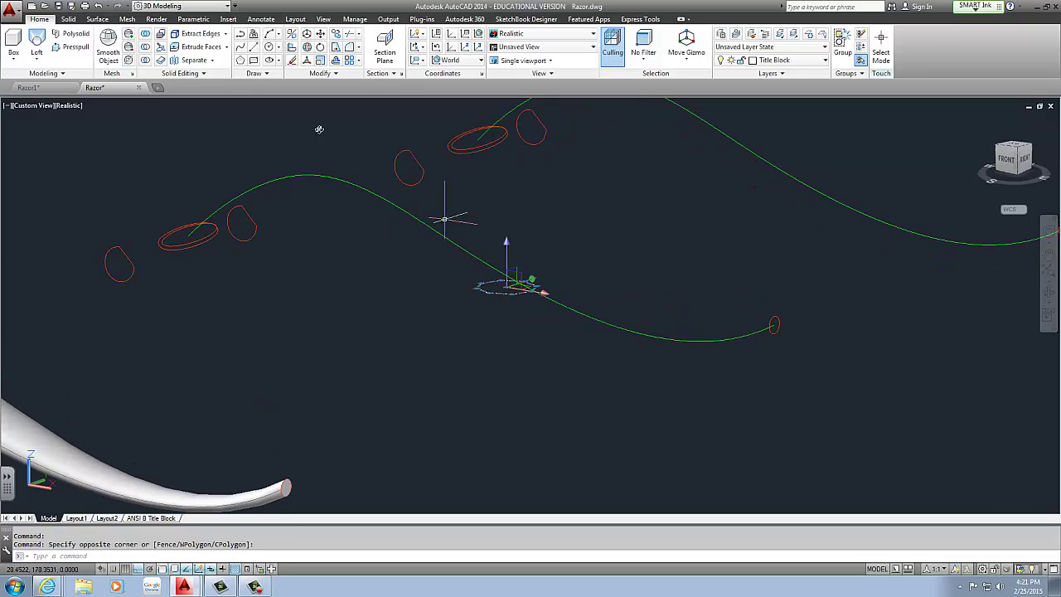
left_click(686, 59)
left_click(686, 104)
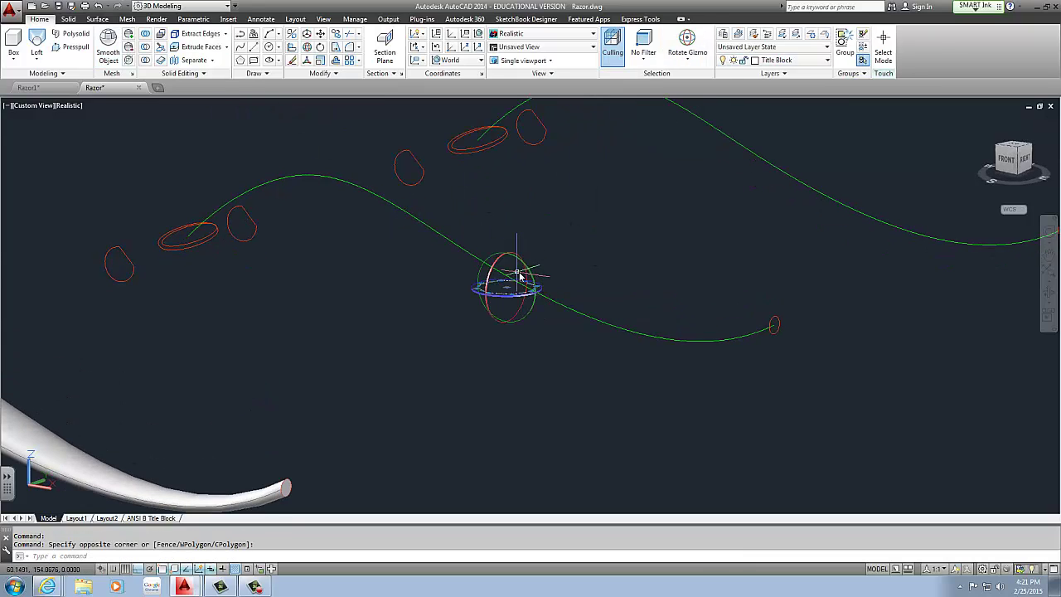
left_click(520, 278)
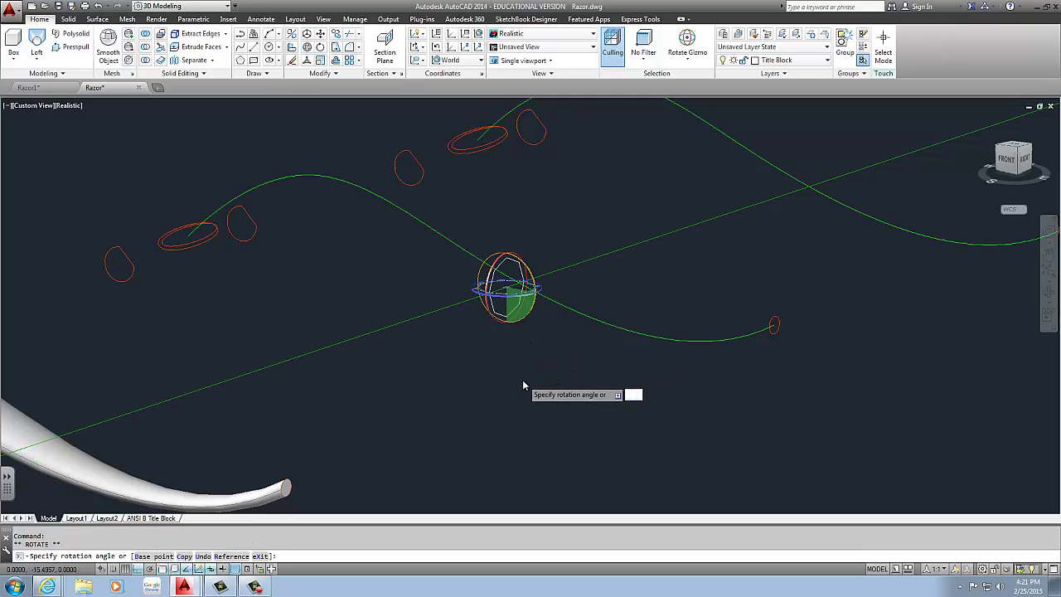
left_click(523, 384)
middle_click_drag(520, 285, 437, 303)
scroll(437, 301, "up", 3)
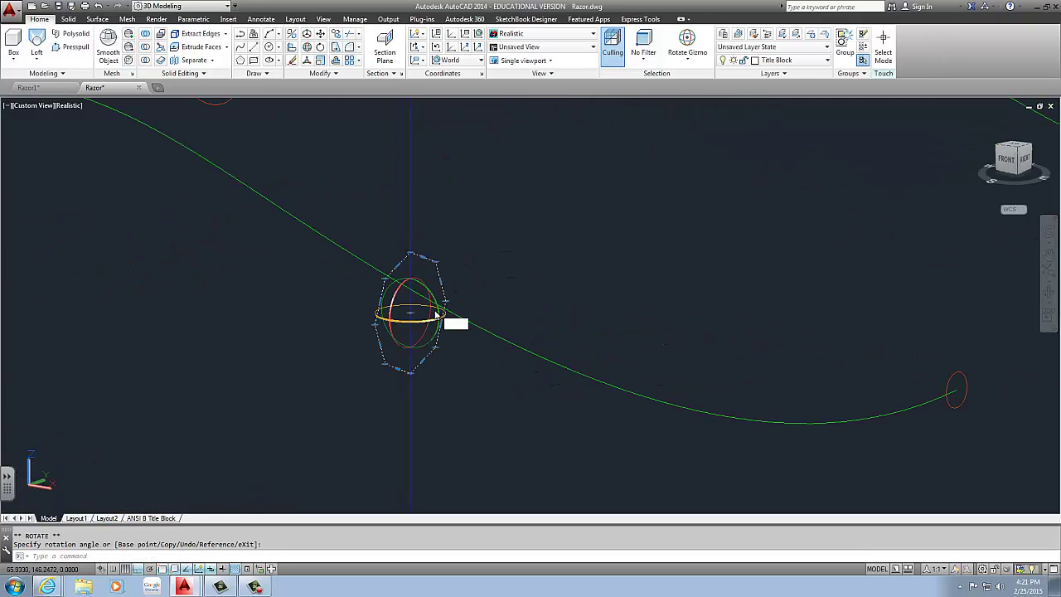
key("Escape")
type("m")
key("Return")
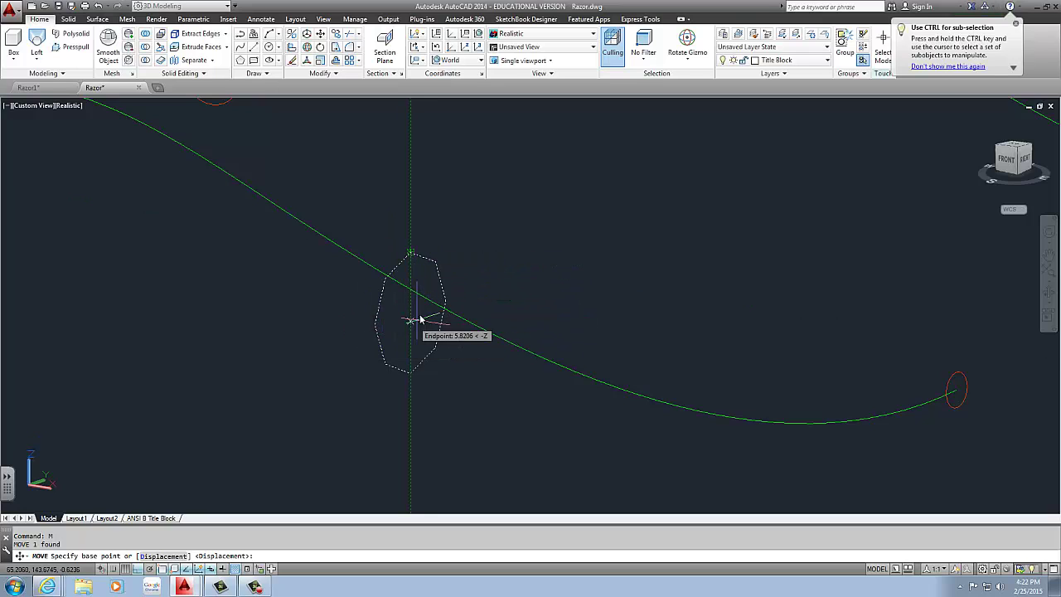
scroll(303, 299, "down", 2)
key("Escape")
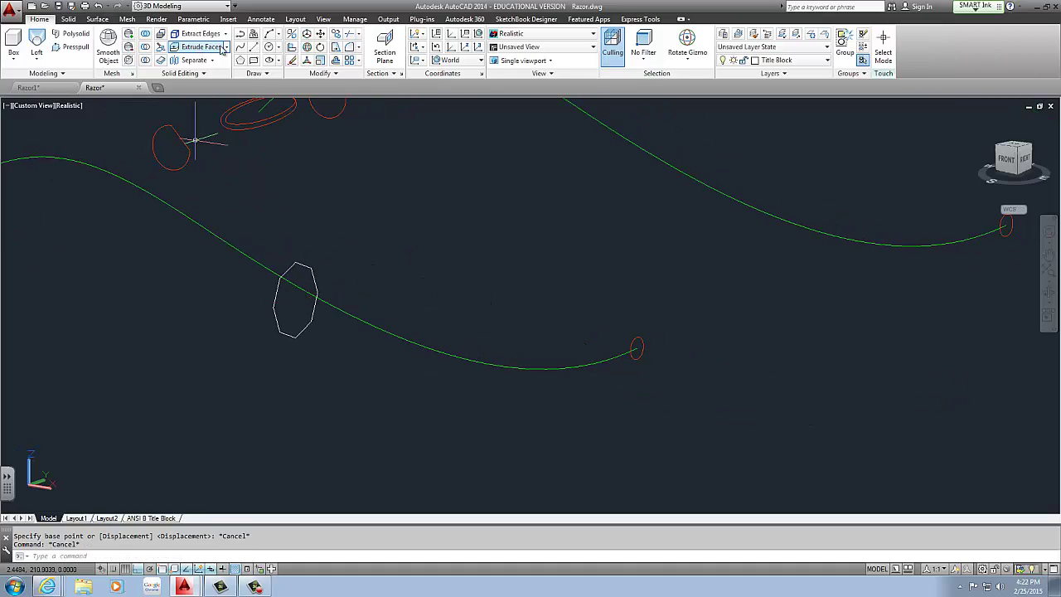
Draw a vertical helper line across the octagon from its top vertex to its bottom vertex.
left_click(254, 48)
scroll(295, 282, "up", 2)
left_click(289, 242)
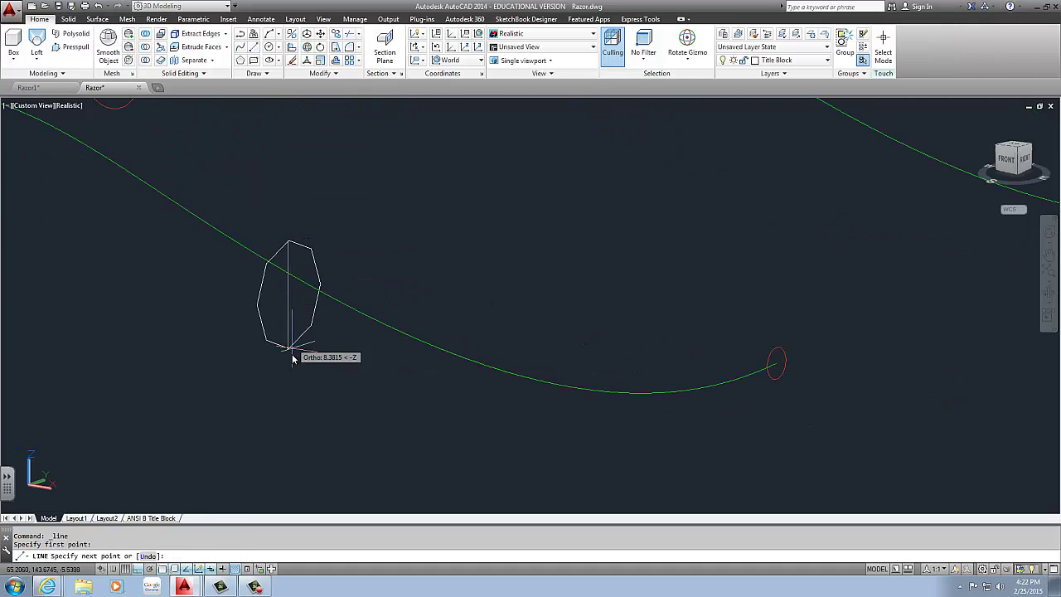
left_click(290, 347)
key("Escape")
key("Escape")
Move the octagon and its helper line from the line's midpoint so they are centred on the path curve.
left_click(339, 238)
left_click(286, 253)
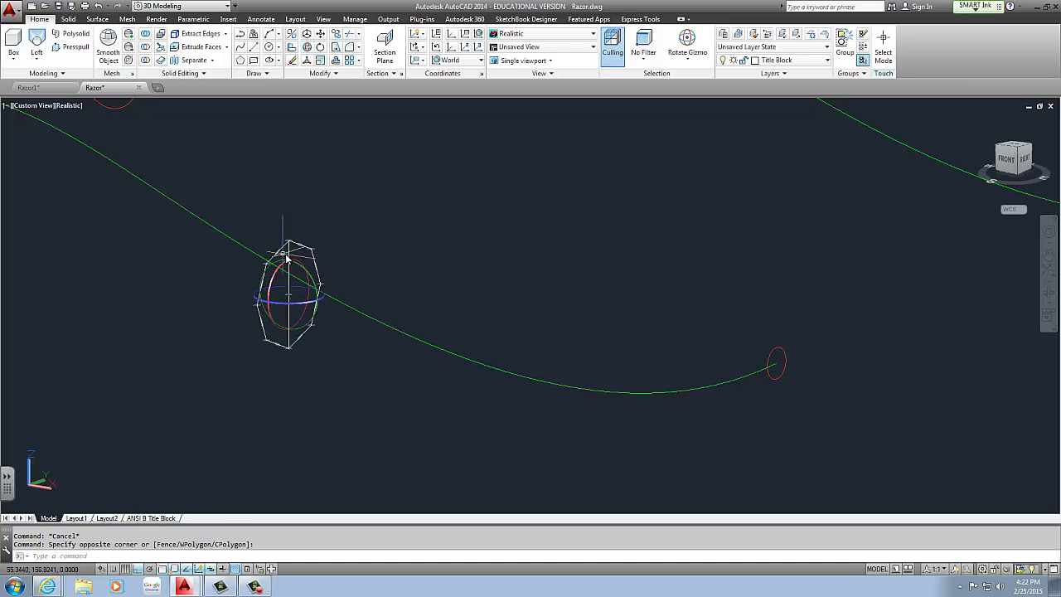
middle_click_drag(293, 280, 339, 279)
type("m")
key("Return")
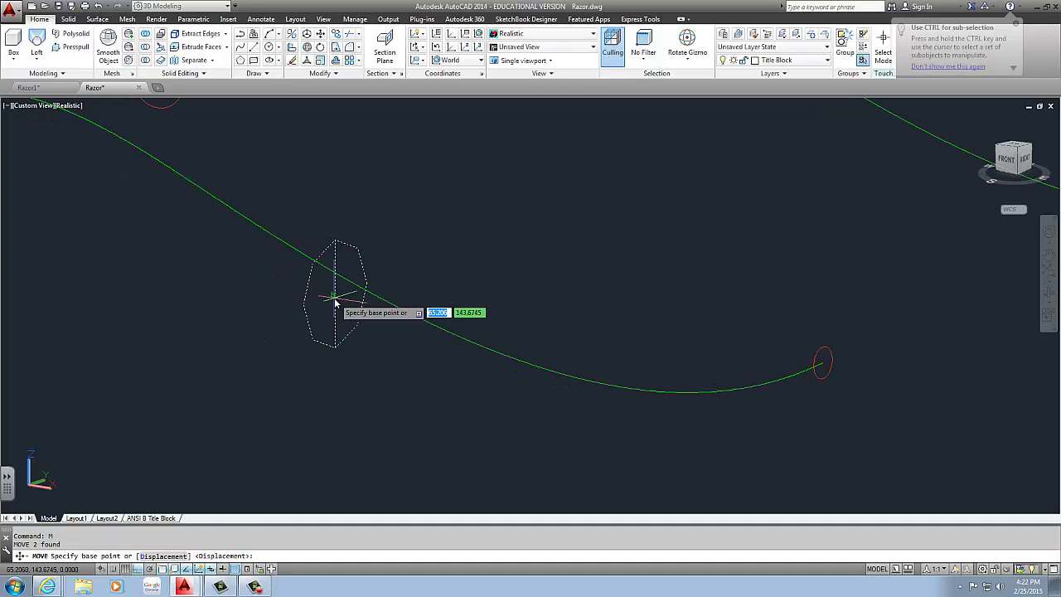
left_click(345, 296)
left_click(357, 297)
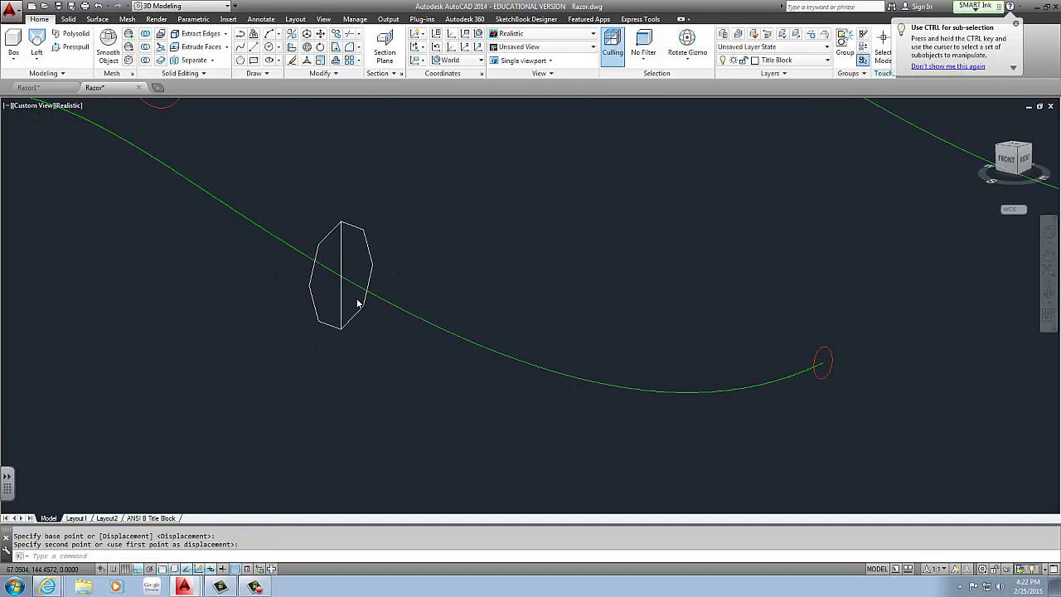
Erase the vertical helper line inside the octagon.
scroll(374, 303, "down", 3)
middle_click_drag(375, 303, 355, 315, "shift")
scroll(445, 346, "down", 2)
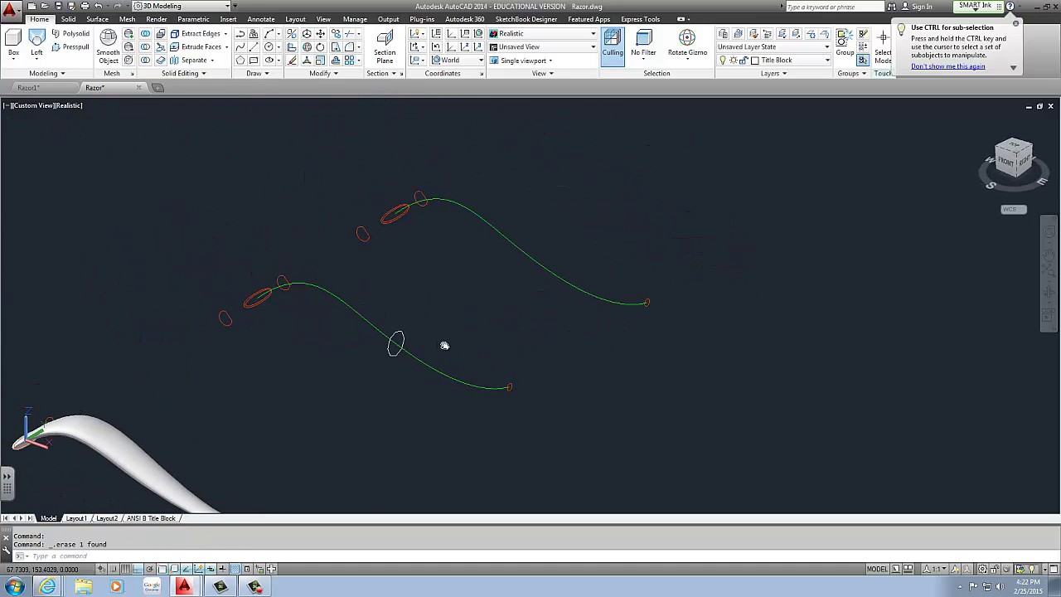
Loft the small end circle, the octagon, the inner ellipse and the outer ellipse, in that order, along their green path curve.
scroll(338, 316, "up", 3)
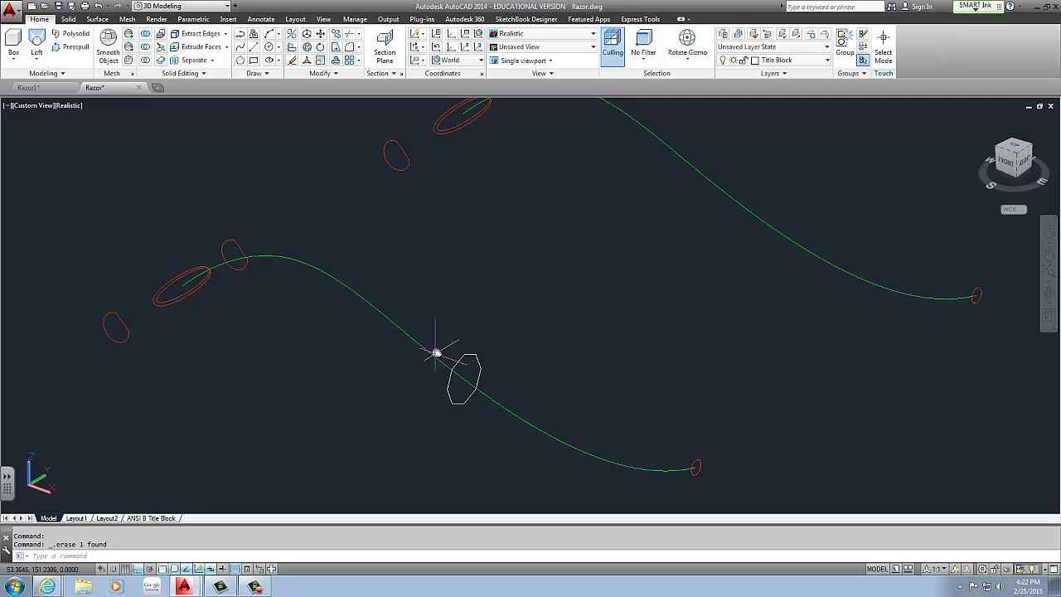
middle_click_drag(537, 348, 468, 303)
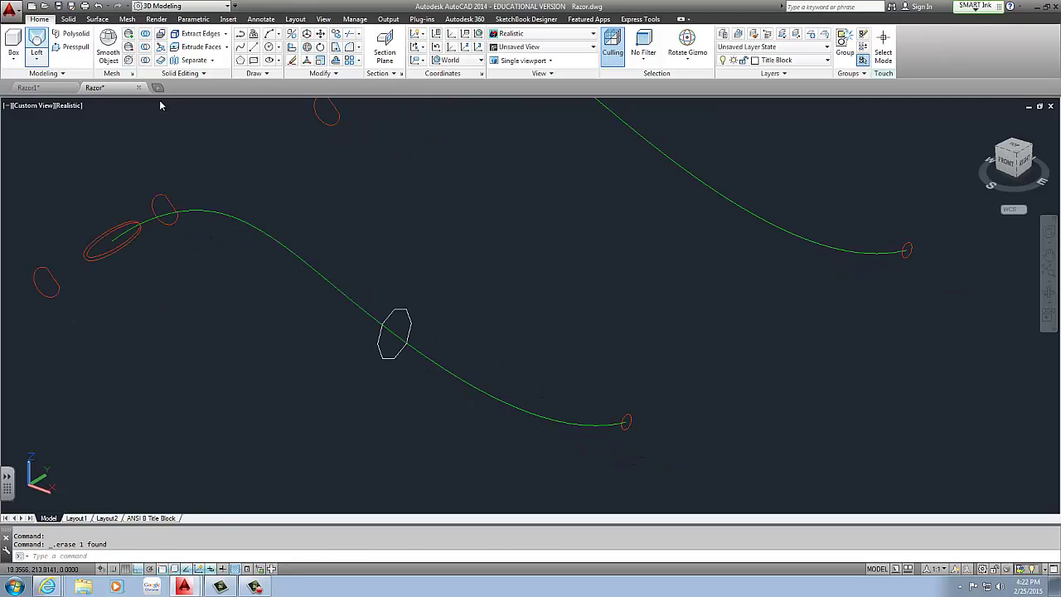
left_click(627, 420)
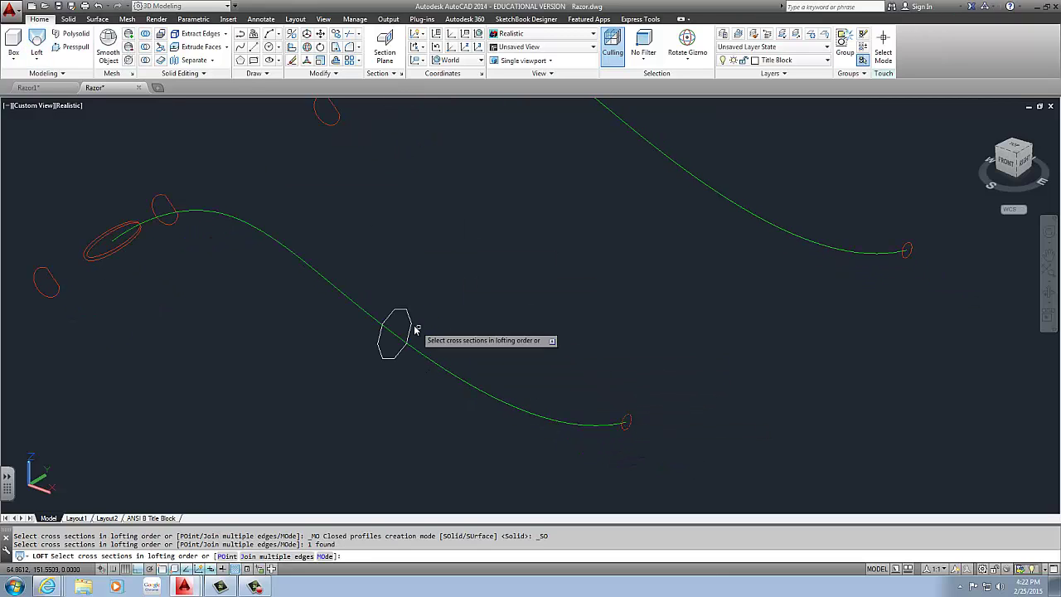
left_click(407, 331)
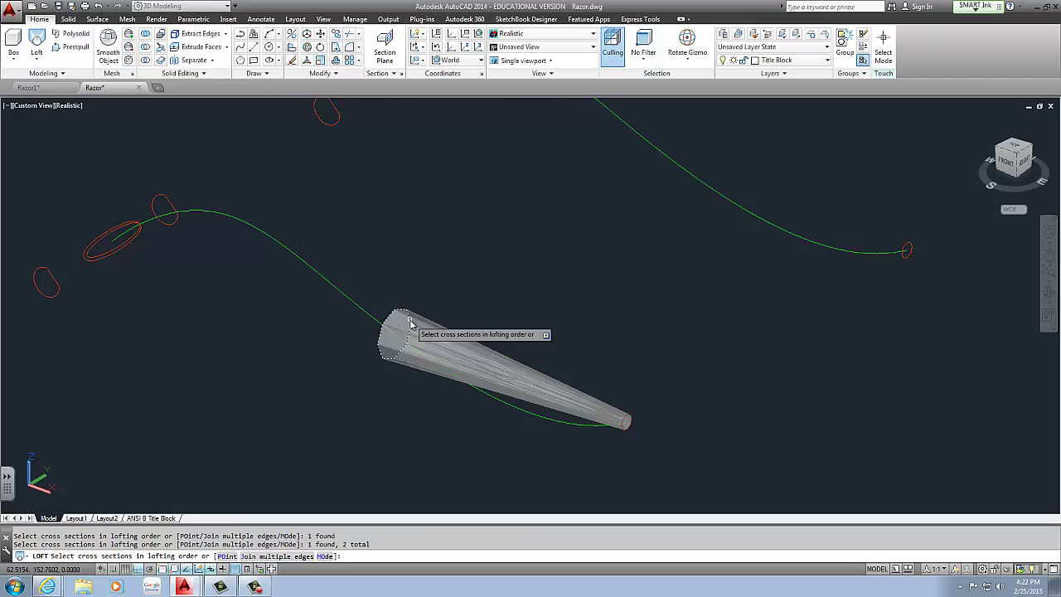
left_click(130, 239)
scroll(92, 265, "up", 3)
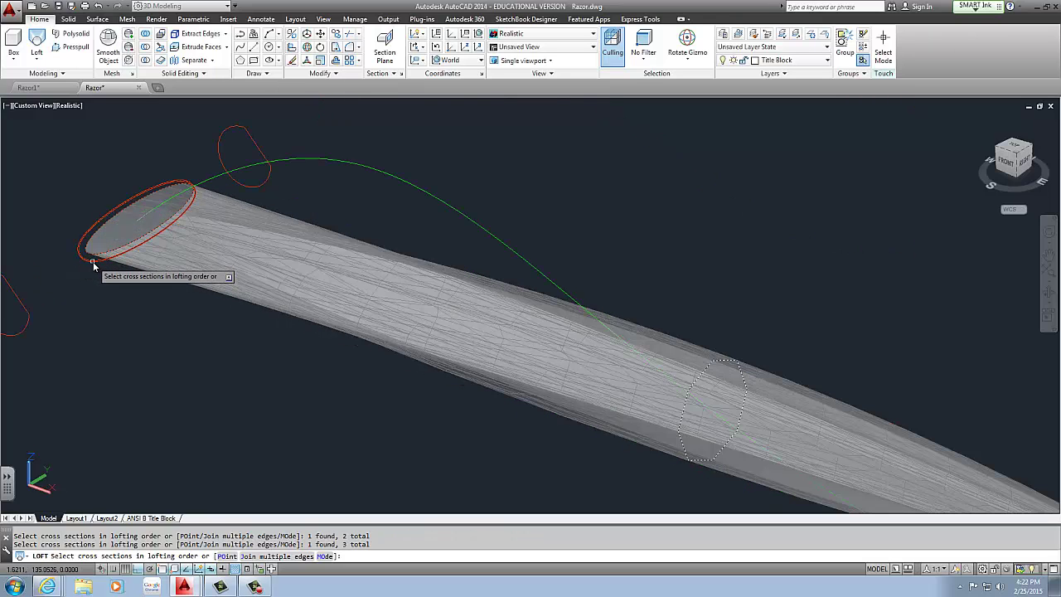
left_click(92, 266)
scroll(94, 265, "down", 3)
key("Return")
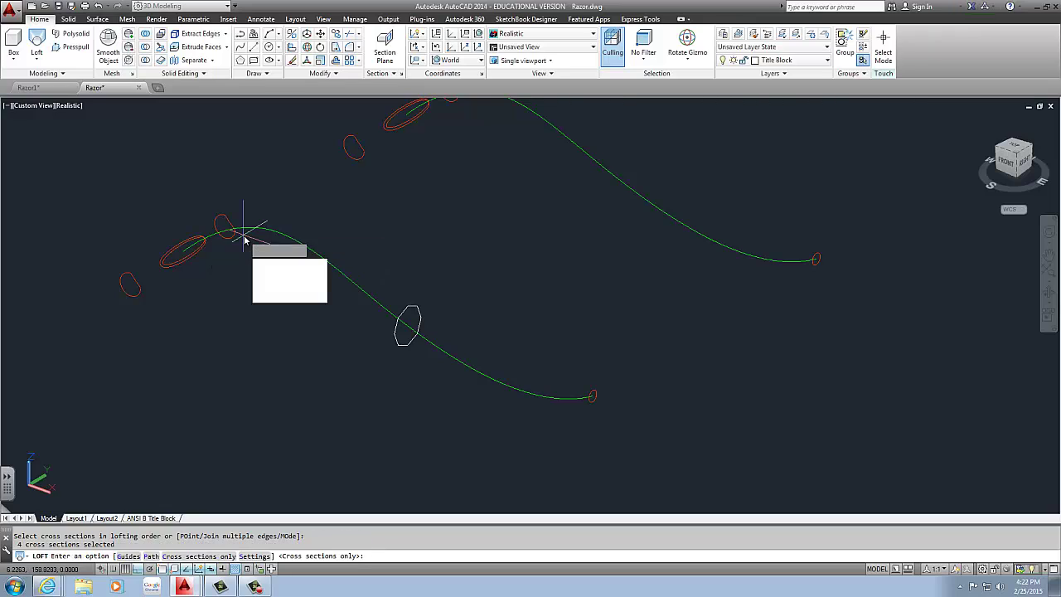
left_click(273, 275)
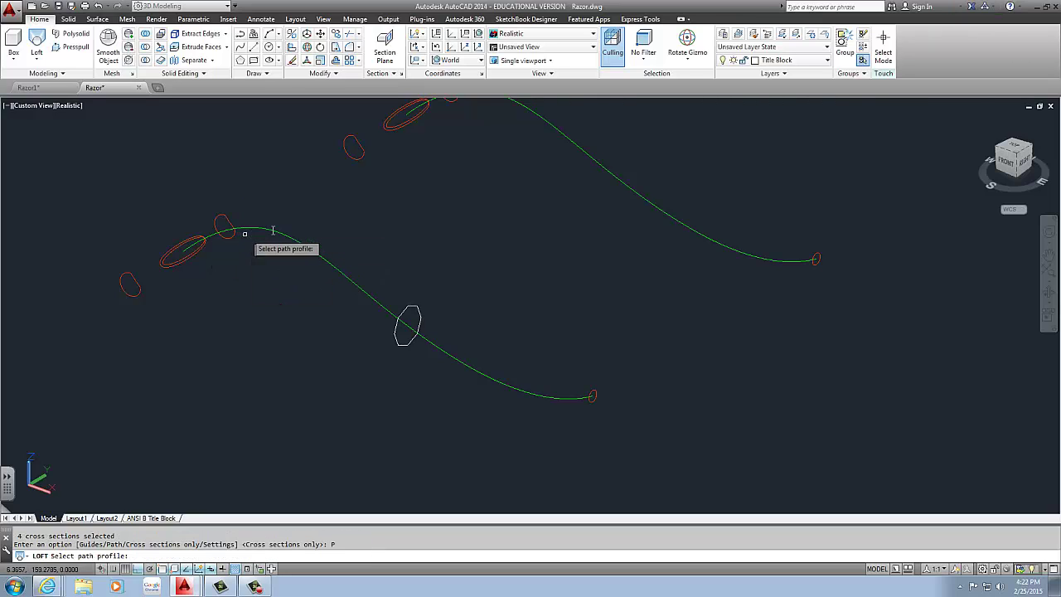
left_click(290, 238)
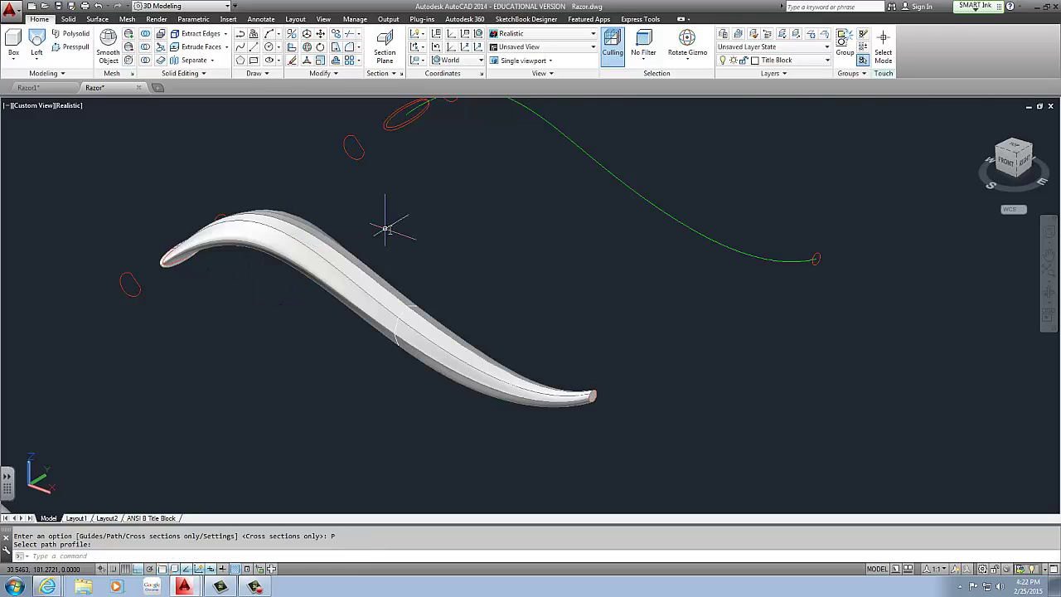
key("Return")
key("Return")
Examine the lofted handle with the octagonal section from several angles and compare it with the remaining profile set.
middle_click_drag(373, 228, 383, 244, "shift")
scroll(370, 270, "up", 5)
scroll(363, 255, "down", 11)
scroll(343, 283, "up", 6)
middle_click_drag(344, 284, 281, 306, "shift")
scroll(400, 267, "down", 5)
scroll(442, 292, "up", 8)
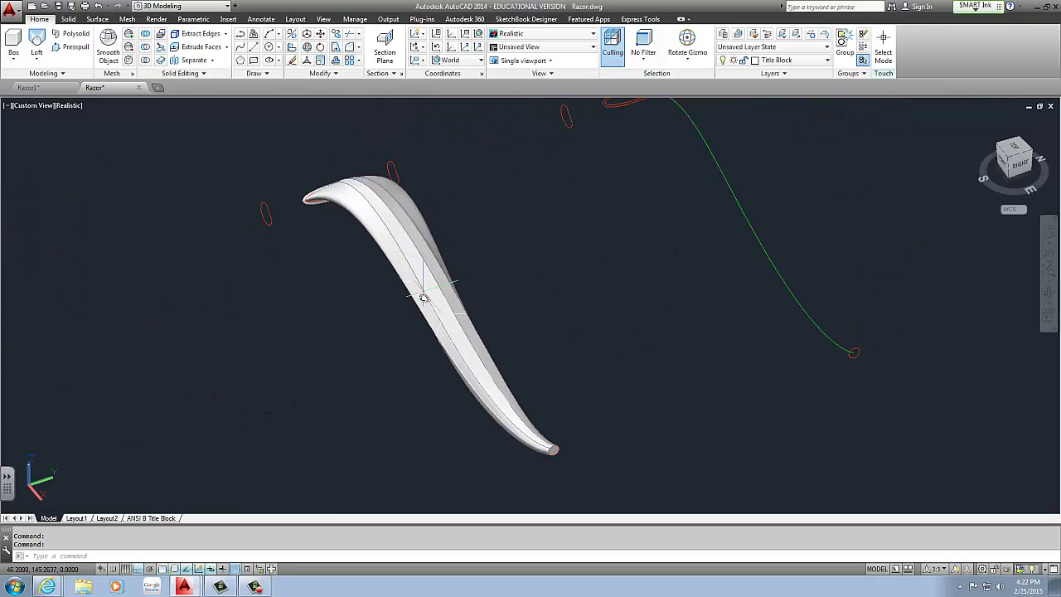
scroll(469, 294, "down", 4)
middle_click_drag(470, 293, 311, 320)
scroll(507, 259, "up", 3)
scroll(509, 267, "down", 4)
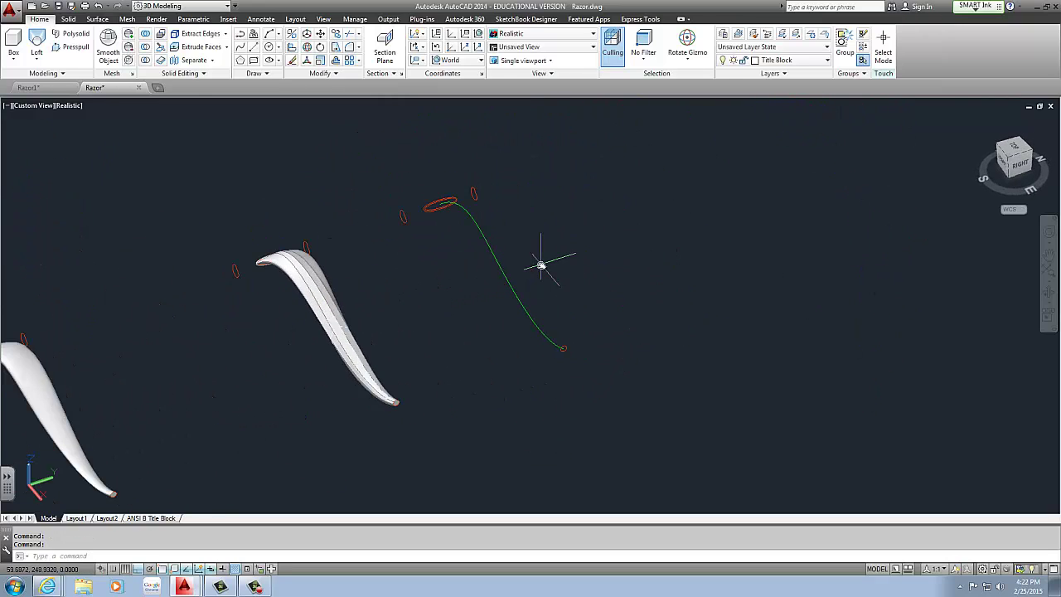
Draw a straight helper line between the two endpoints of the remaining green path curve.
scroll(518, 267, "up", 2)
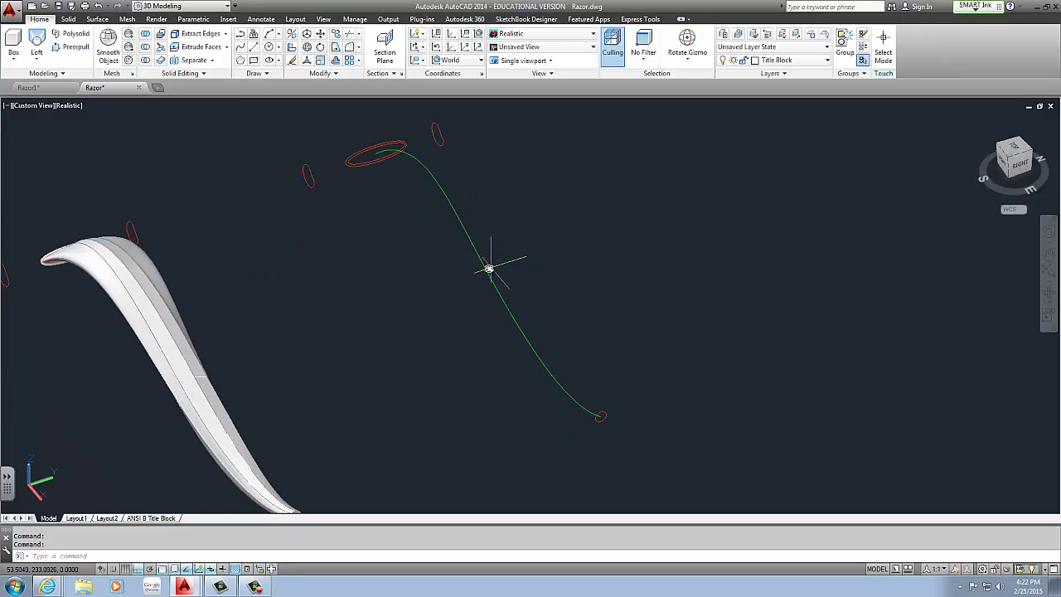
middle_click_drag(528, 256, 551, 233, "shift")
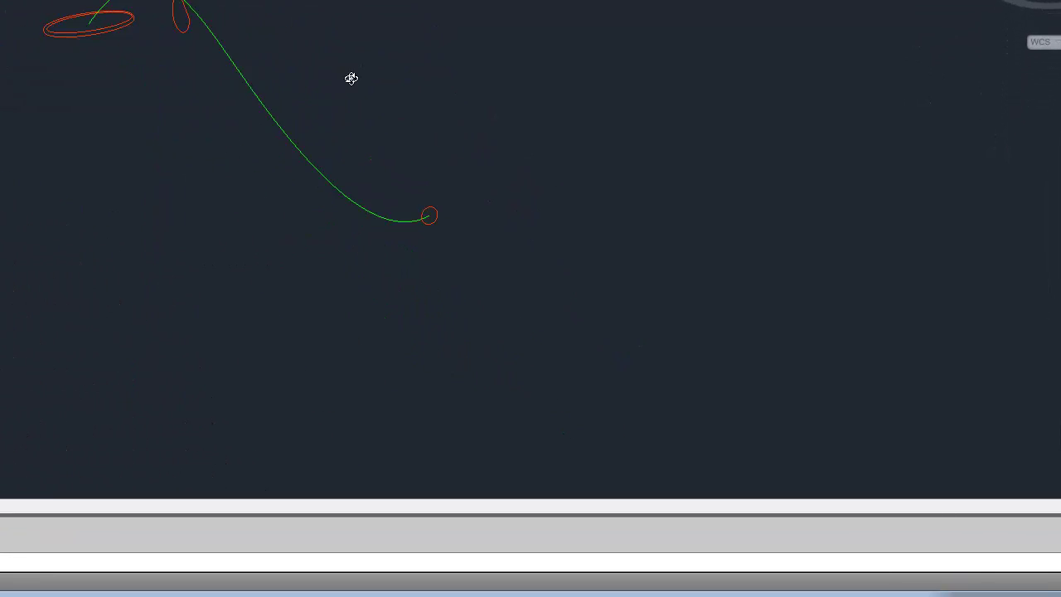
middle_click_drag(352, 78, 383, 80, "shift")
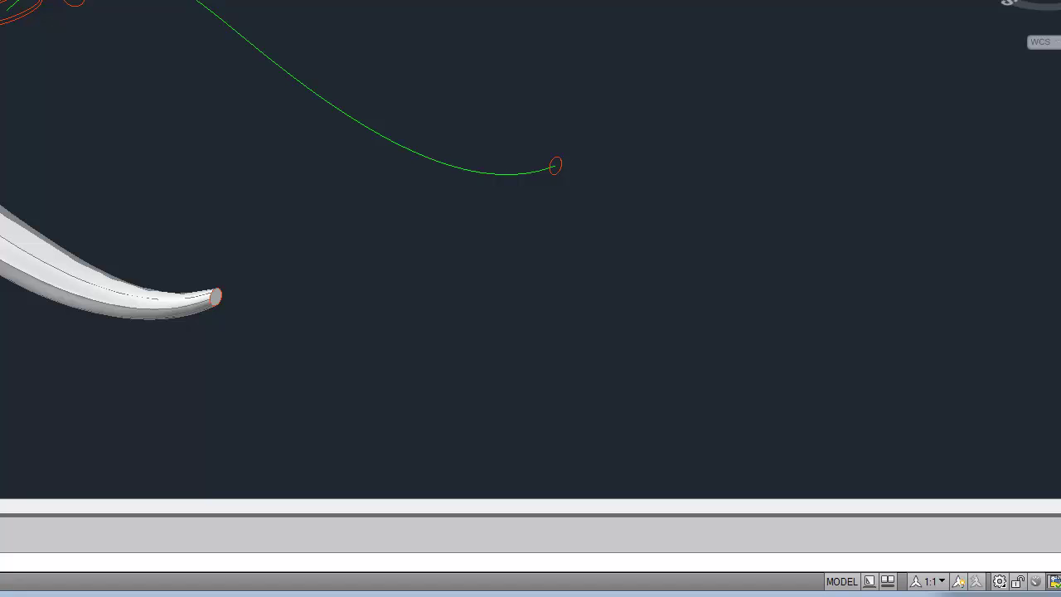
left_click(7, 11)
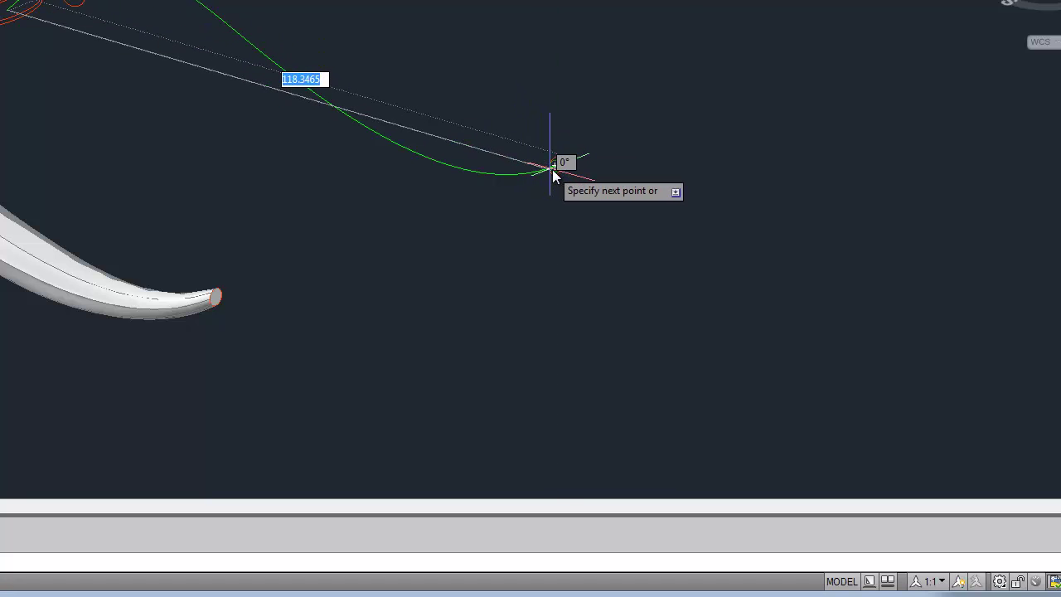
left_click(552, 169)
key("Return")
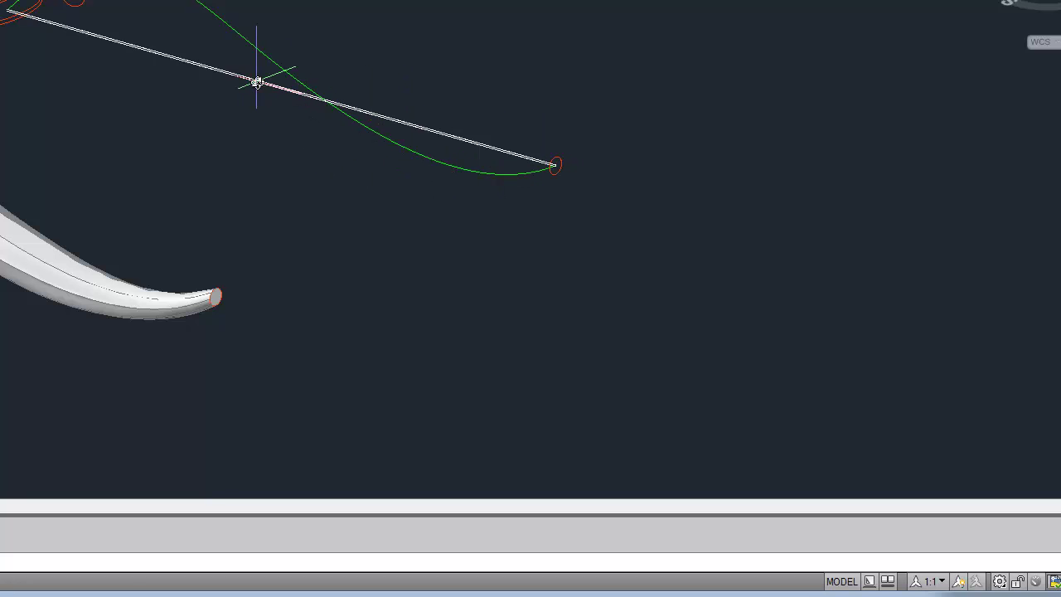
Draw a vertical helper line about 12 units long straight down from the midpoint of the straight helper line.
key("Return")
left_click(281, 89)
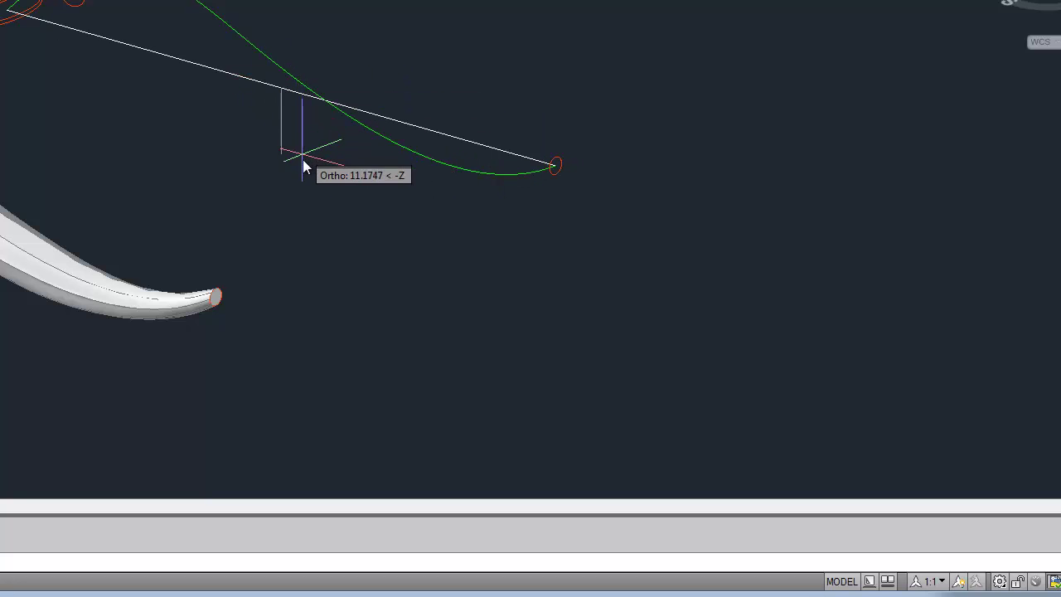
middle_click_drag(350, 188, 485, 170, "shift")
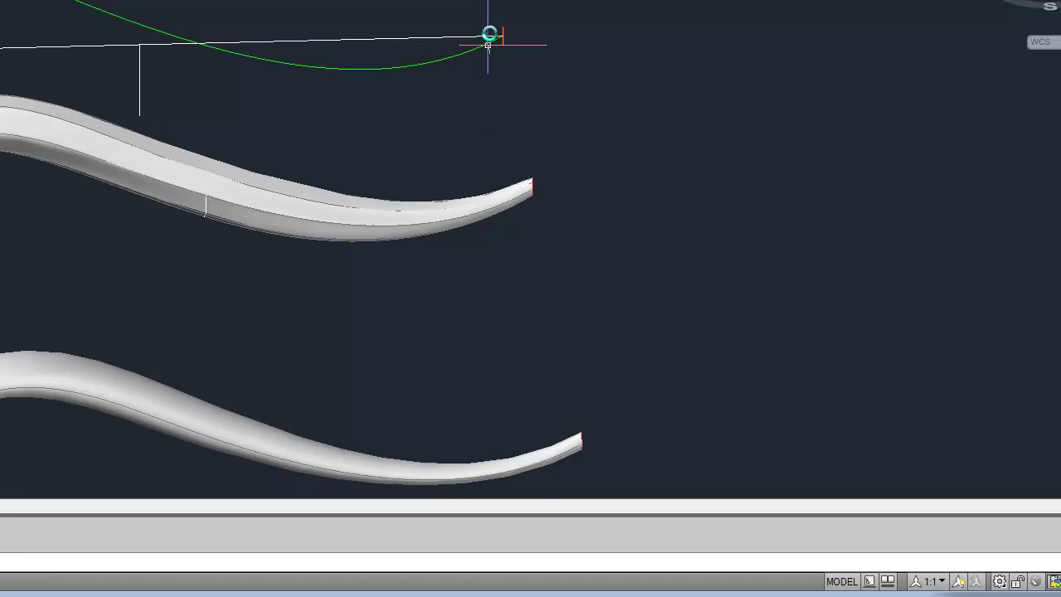
middle_click_drag(105, 114, 105, 184)
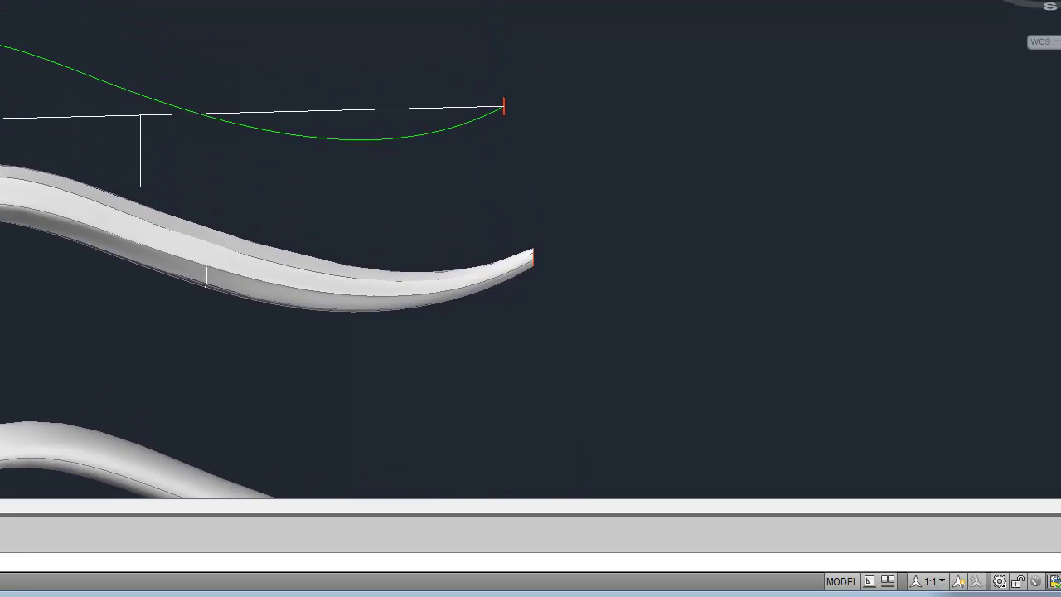
scroll(167, 265, "up", 5)
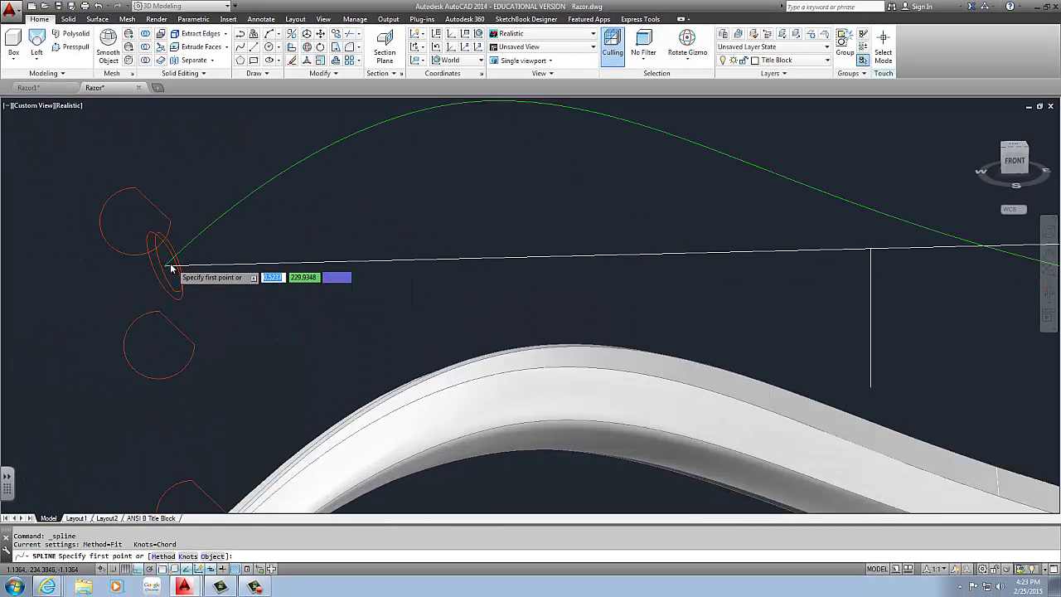
scroll(166, 267, "up", 2)
left_click(165, 267)
scroll(166, 267, "down", 5)
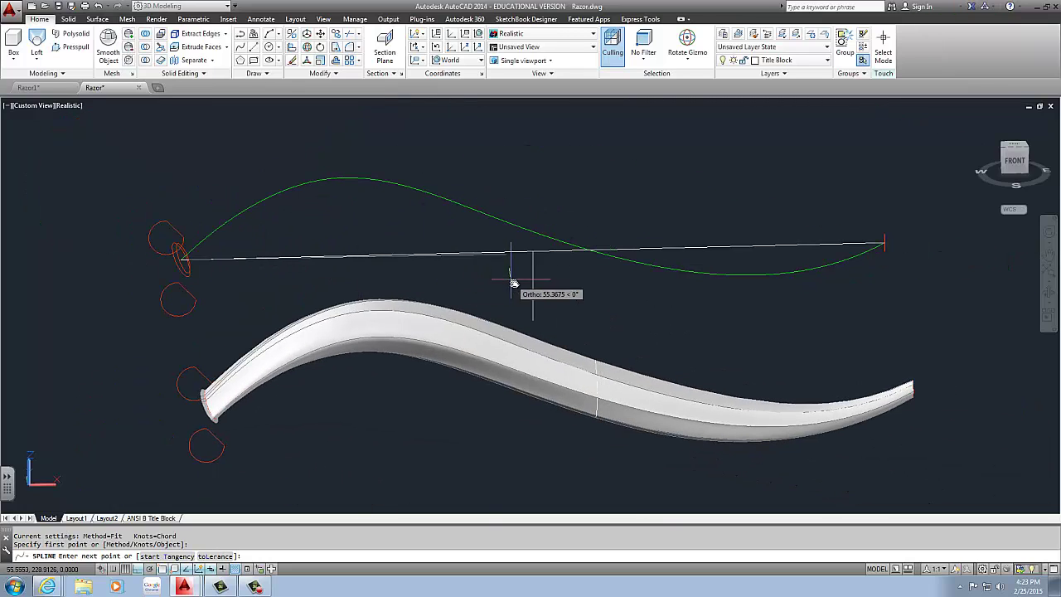
left_click(531, 316)
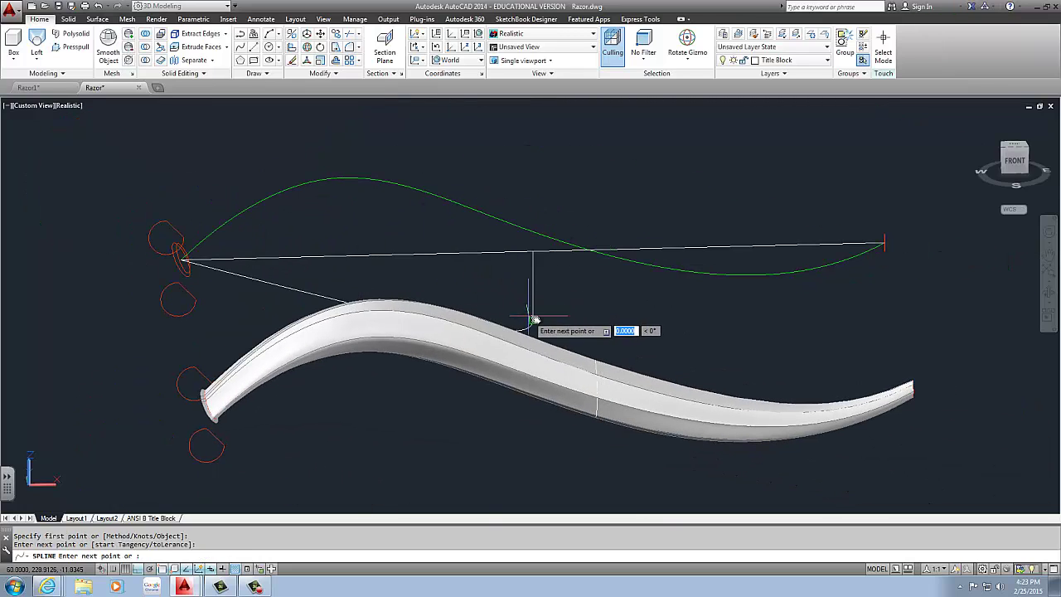
left_click(796, 316)
scroll(854, 261, "down", 6)
scroll(849, 251, "up", 5)
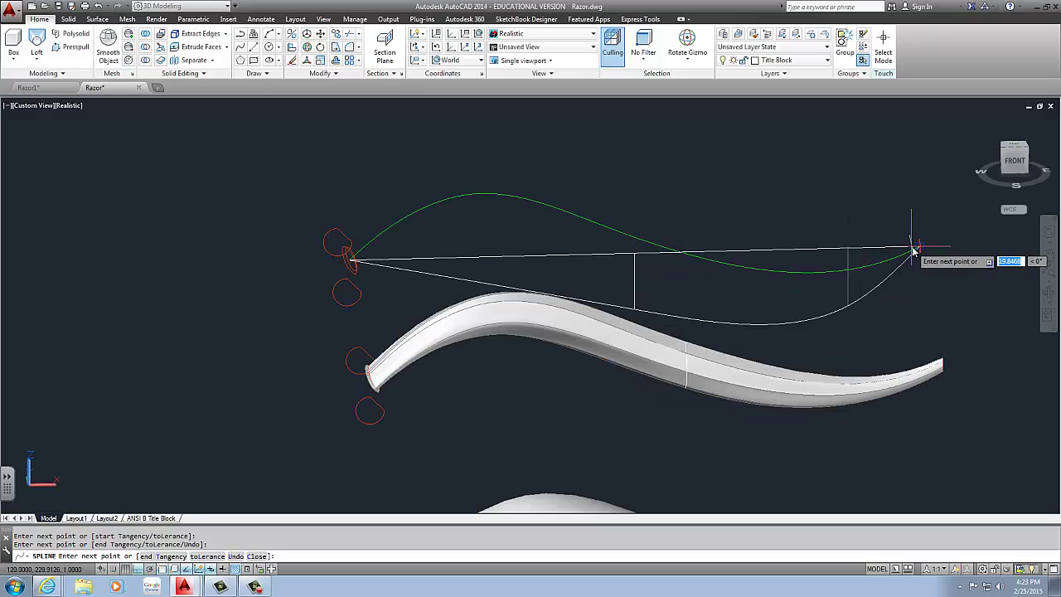
key("Escape")
Draw a spline from the path's start through the vertical helper's lower end and one further point to the path's far endpoint.
scroll(916, 246, "up", 2)
key("Return")
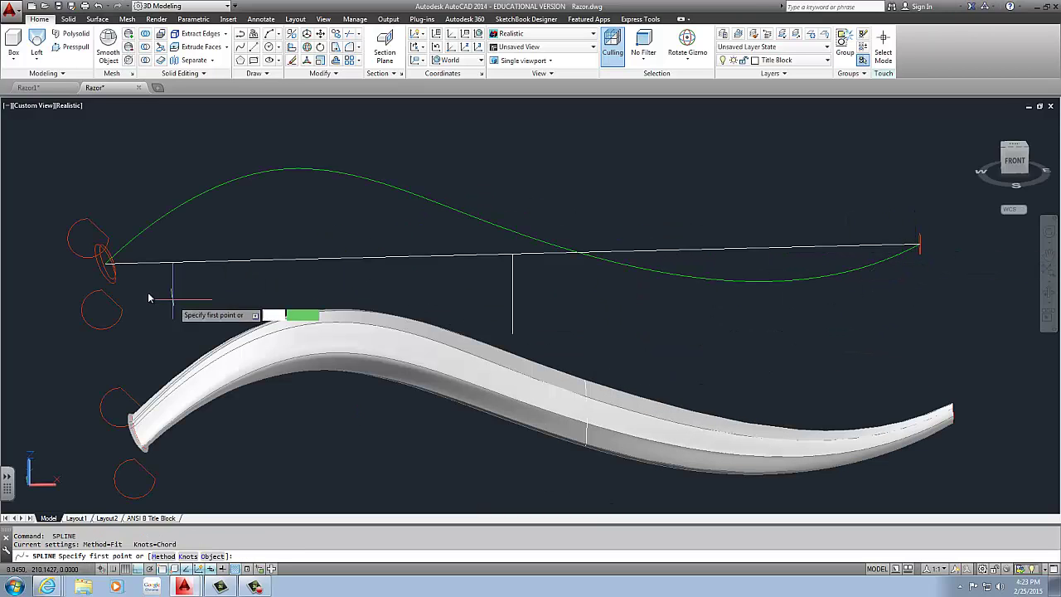
left_click(107, 266)
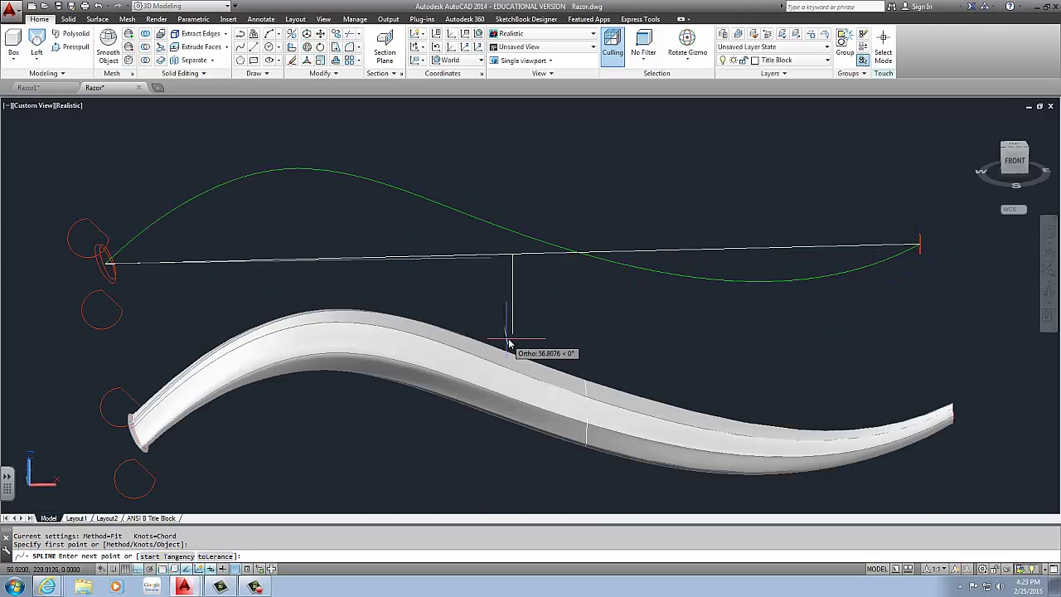
left_click(512, 334)
left_click(732, 332)
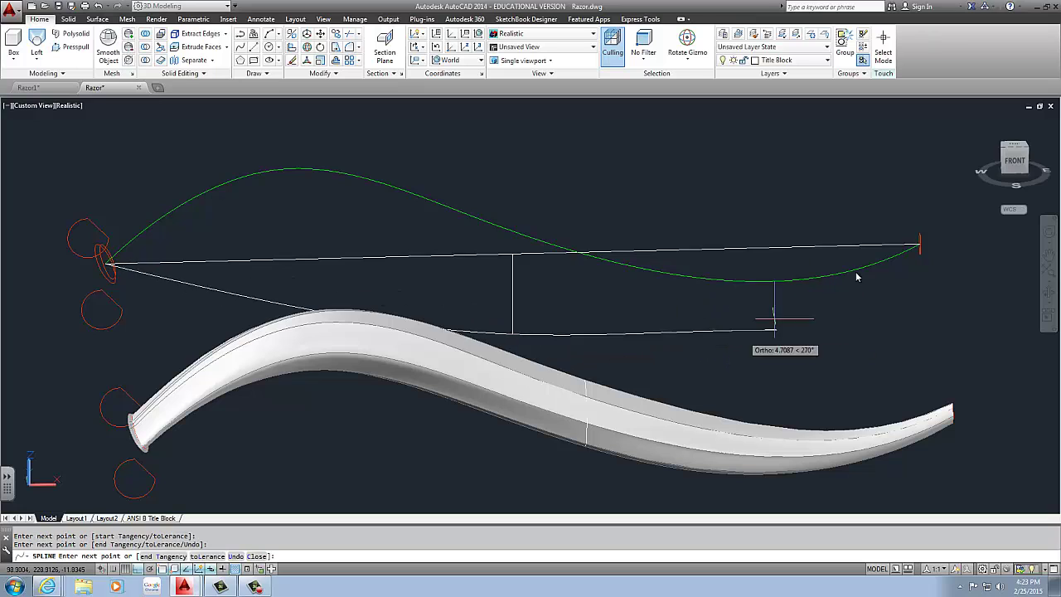
left_click(916, 247)
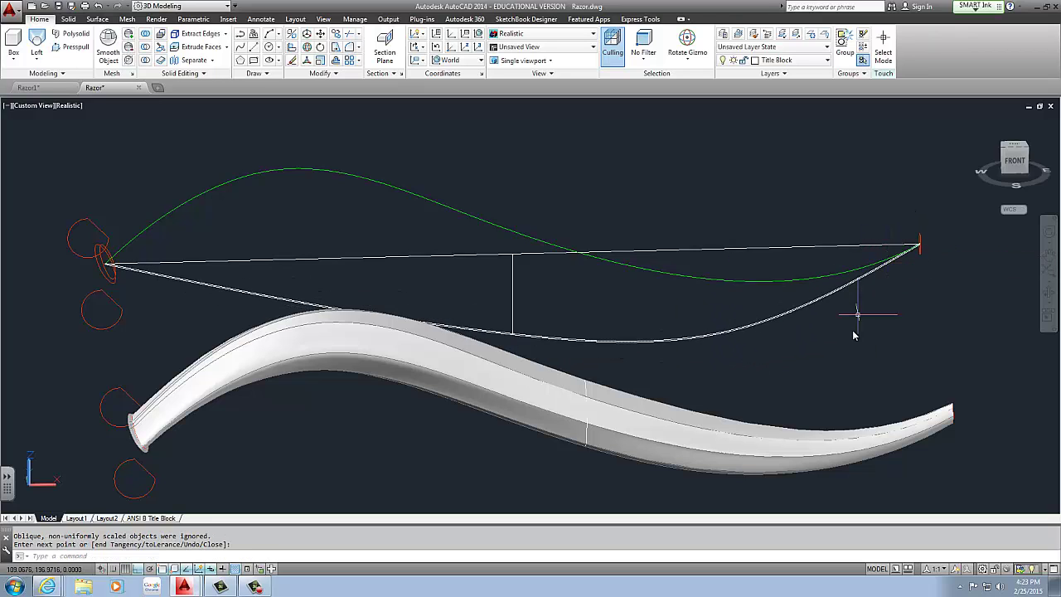
Erase the straight helper line between the path's endpoints and the vertical helper line below it.
mouse_move(853, 315)
middle_mouse_down("shift")
mouse_move(795, 358)
mouse_move(718, 348)
mouse_move(749, 356)
middle_mouse_up("shift")
key("Return")
scroll(741, 355, "up", 2)
left_click(737, 329)
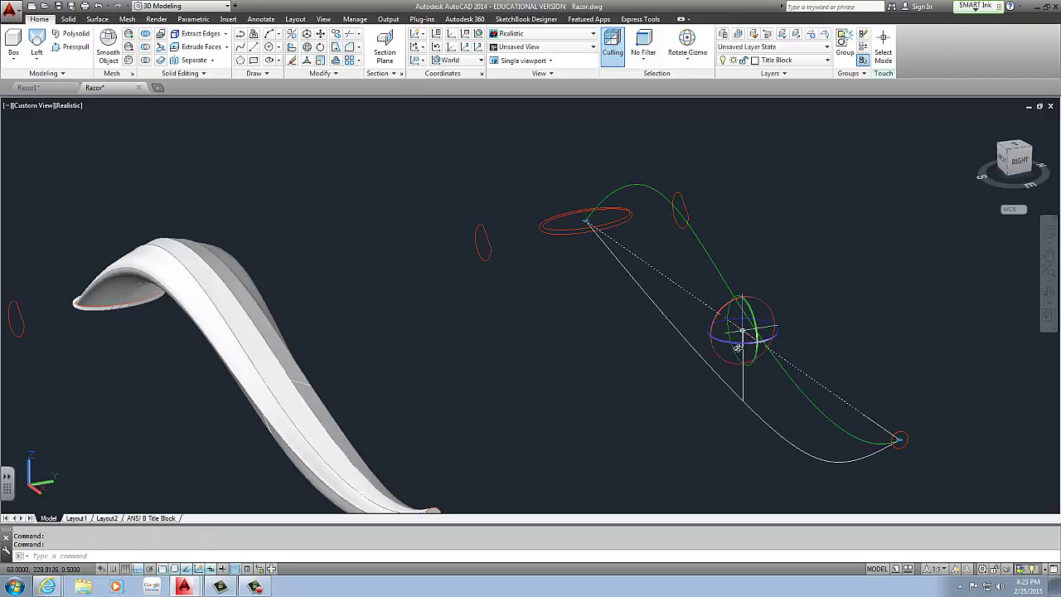
key("Delete")
left_click(738, 361)
left_click(738, 366)
left_click(743, 368)
key("Delete")
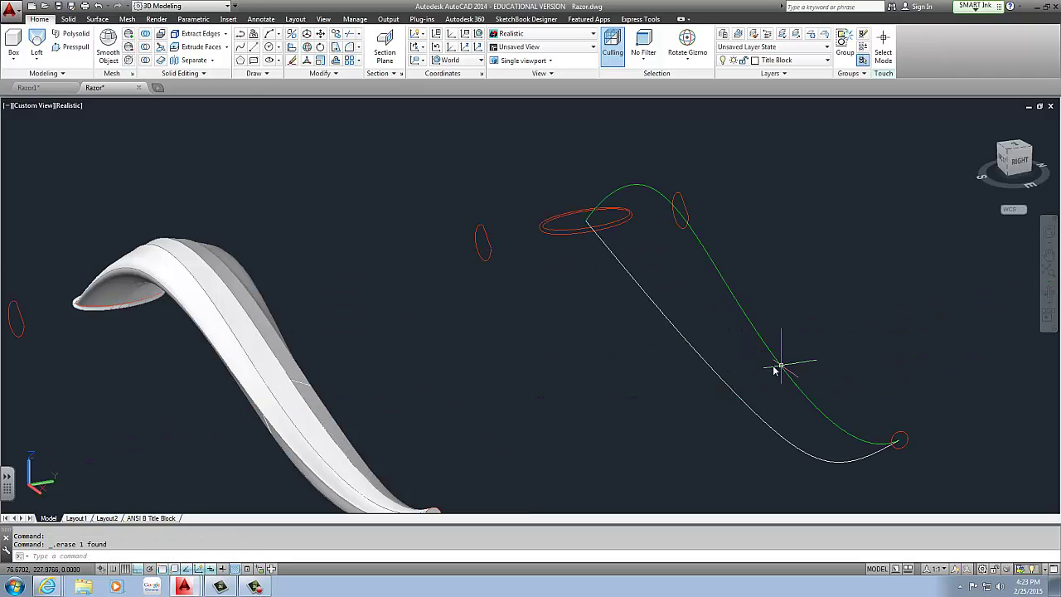
scroll(783, 368, "down", 2)
mouse_move(784, 370)
middle_mouse_down()
mouse_move(745, 370)
mouse_move(668, 300)
mouse_move(787, 367)
mouse_move(840, 336)
mouse_move(740, 368)
middle_mouse_up()
scroll(734, 381, "up", 3)
scroll(731, 381, "down", 4)
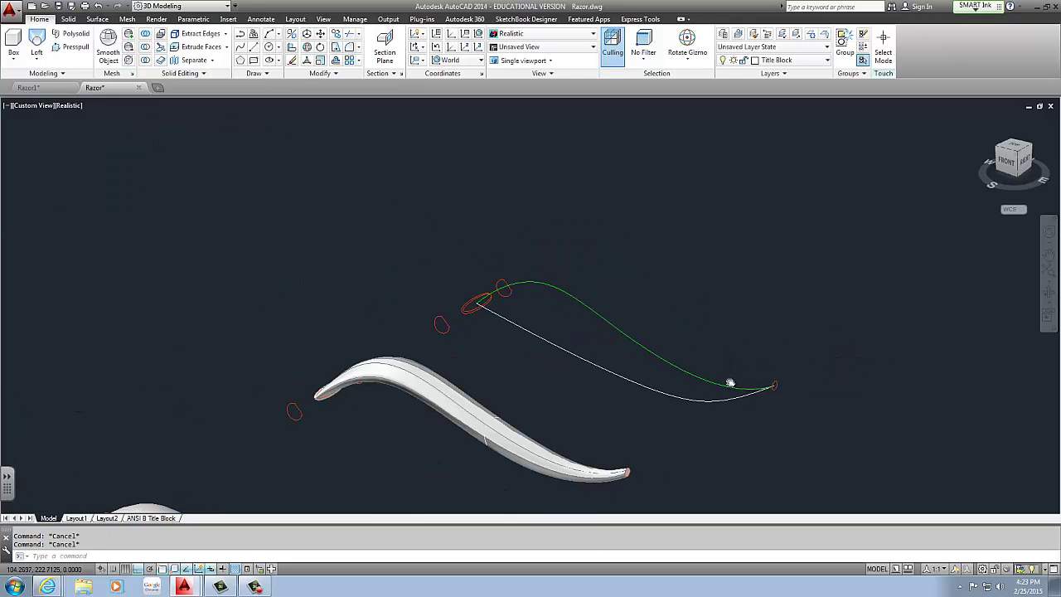
scroll(732, 382, "up", 2)
scroll(701, 389, "up", 2)
scroll(681, 398, "up", 2)
left_click(694, 363)
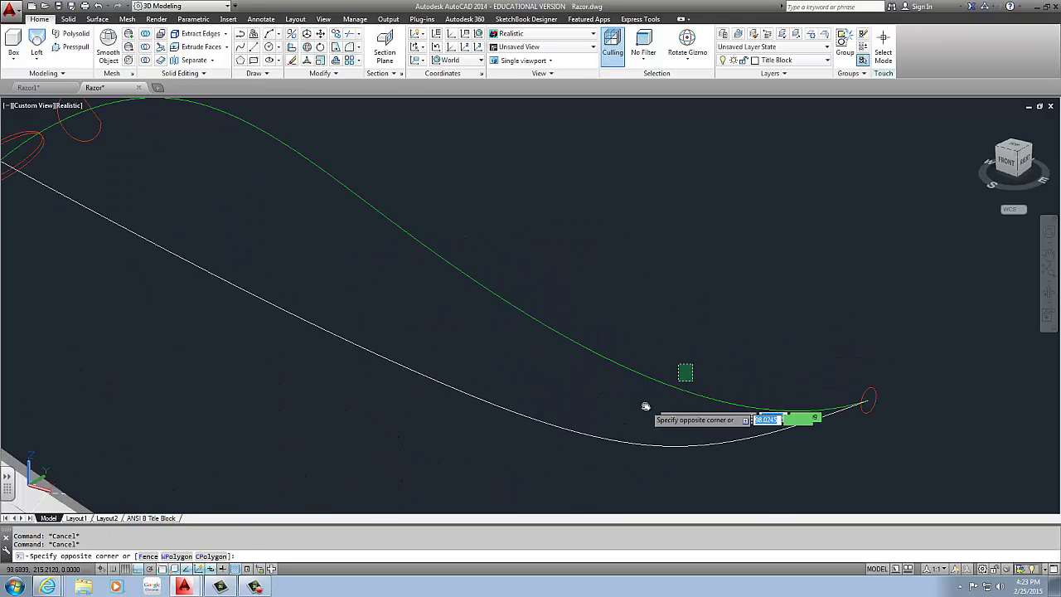
left_click(644, 405)
scroll(842, 402, "up", 4)
left_click(895, 402)
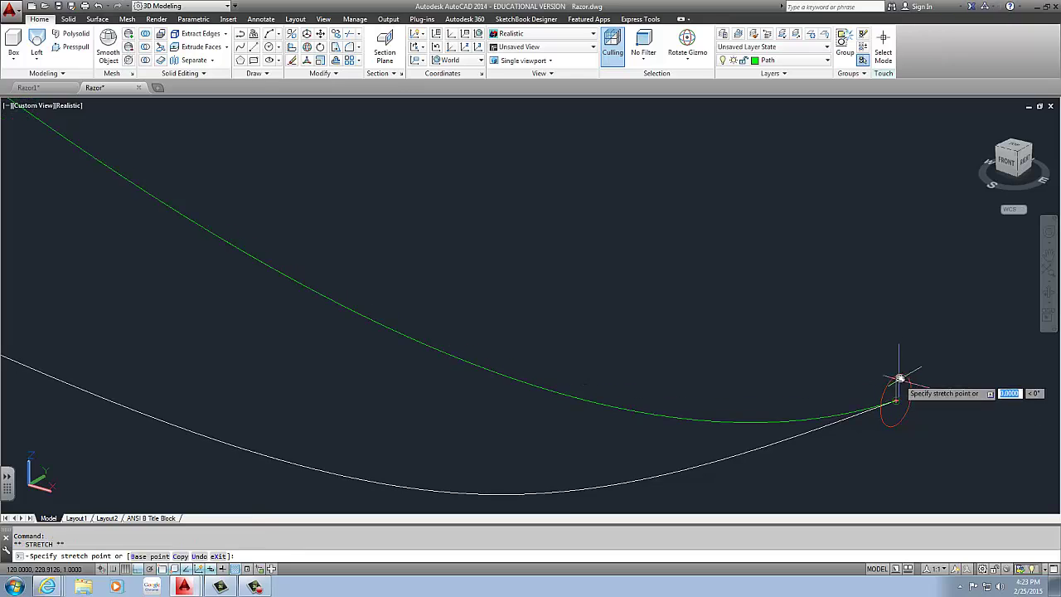
key("Escape")
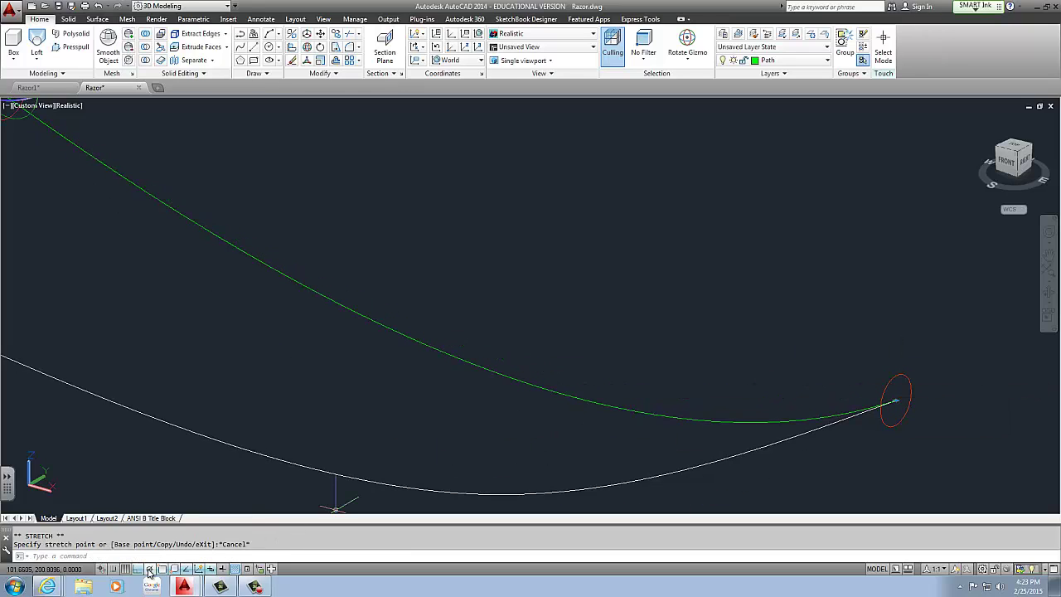
right_click(162, 569)
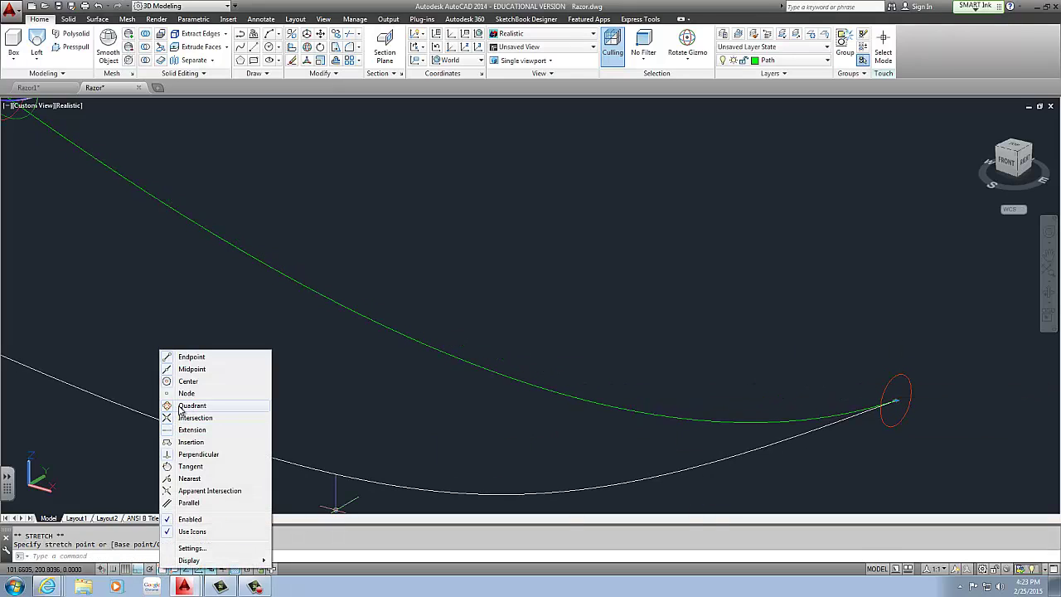
left_click(929, 374)
key("Escape")
middle_click_drag(914, 402, 743, 399)
left_click(743, 398)
left_click(753, 399)
left_click(776, 397)
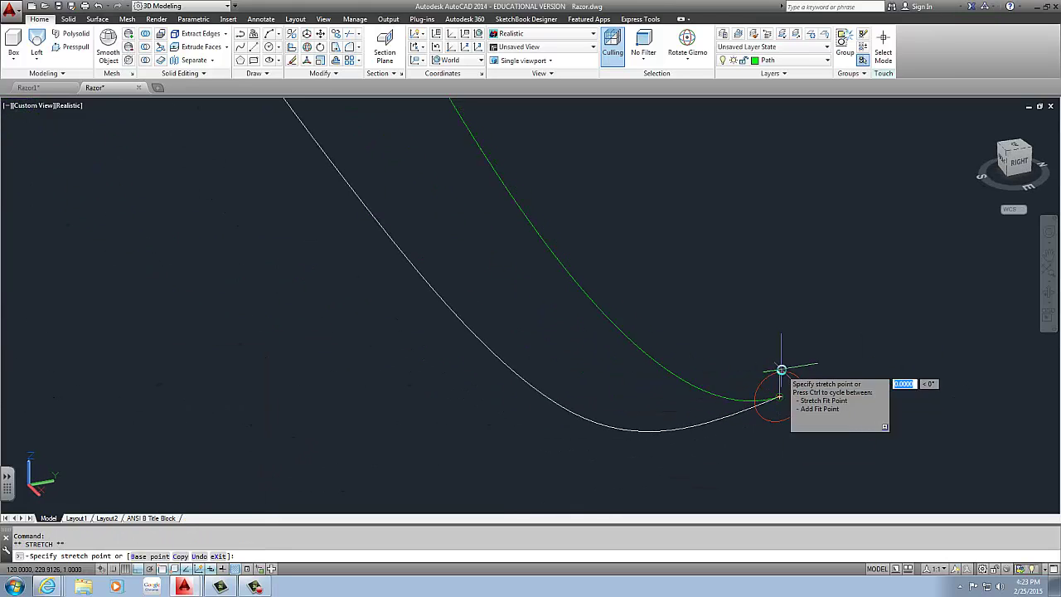
key("Escape")
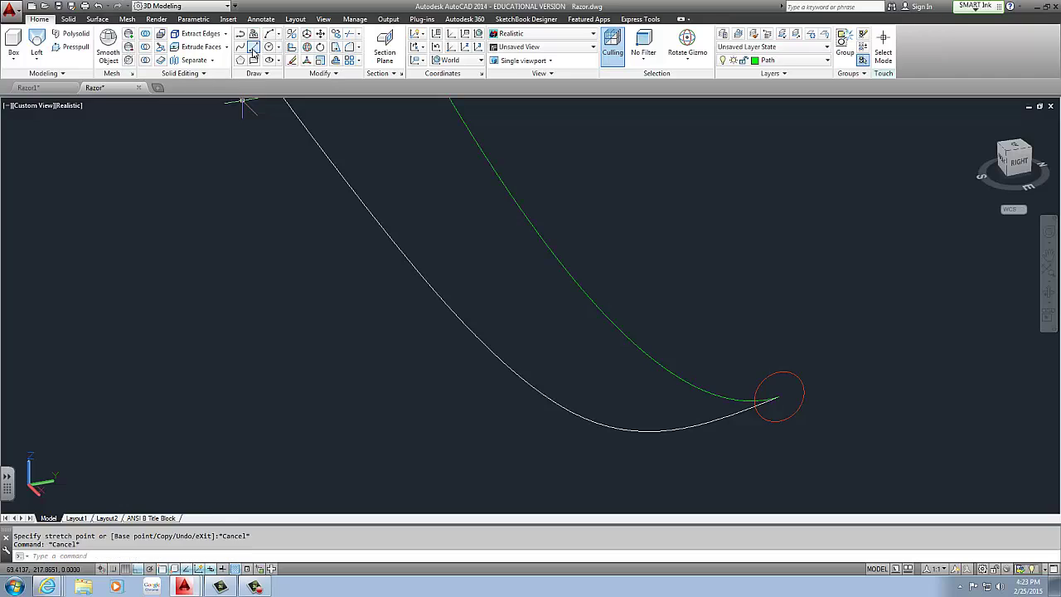
left_click(239, 34)
left_click(780, 389)
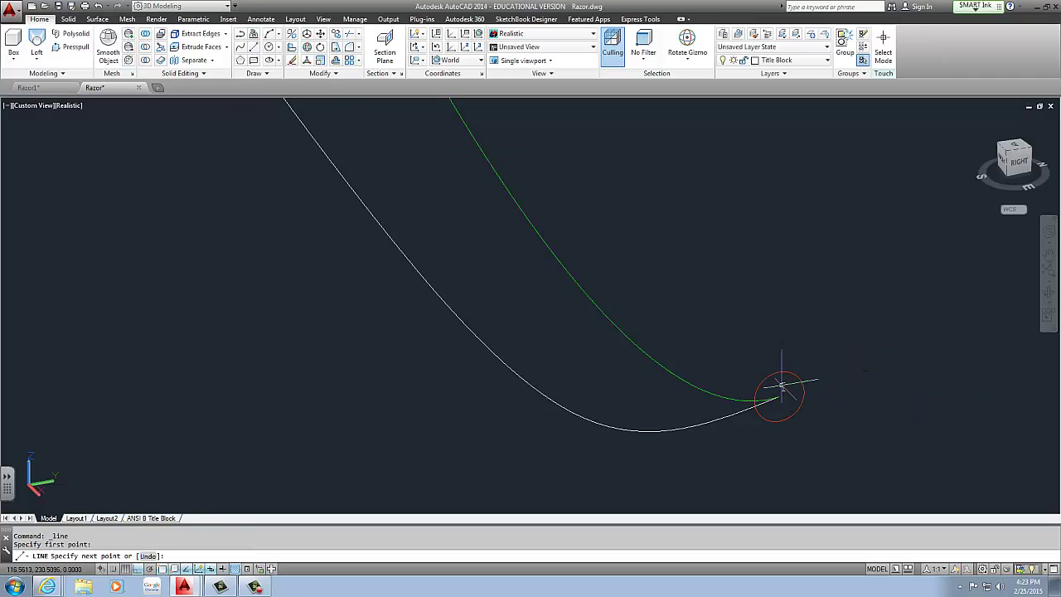
key("Escape")
scroll(783, 397, "up", 3)
key("Return")
left_click(775, 393)
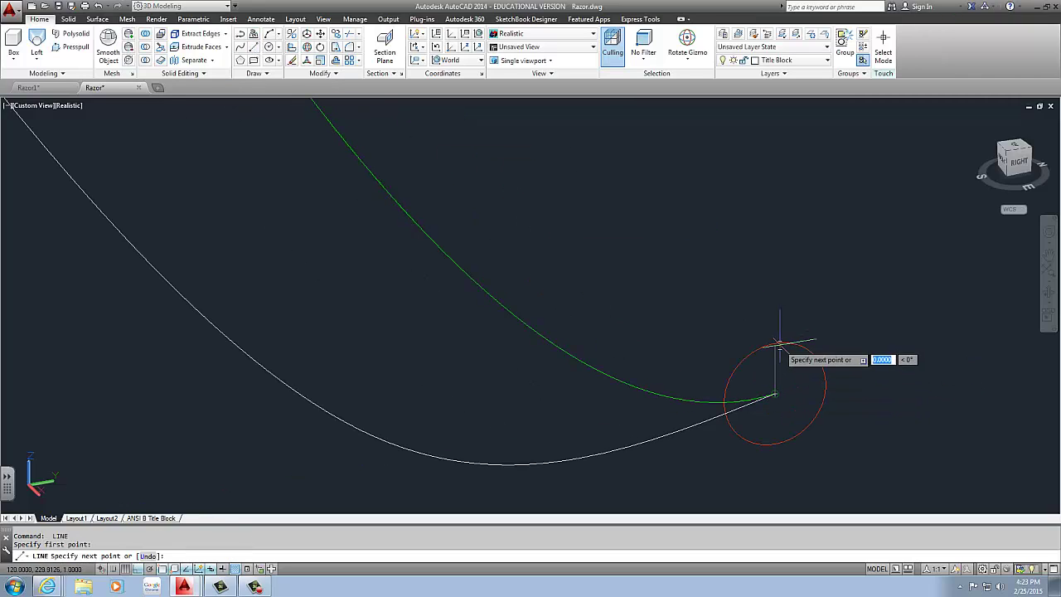
key("Escape")
middle_click_drag(807, 336, 431, 365, "shift")
key("Escape")
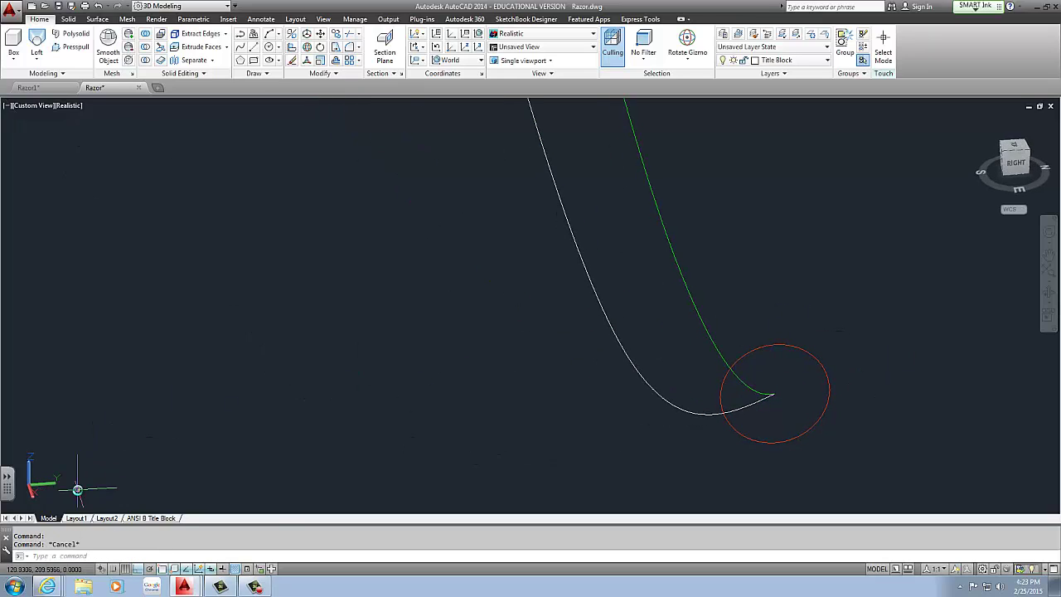
Reorient the UCS so its X axis points straight up along the current +Z direction.
left_click(34, 498)
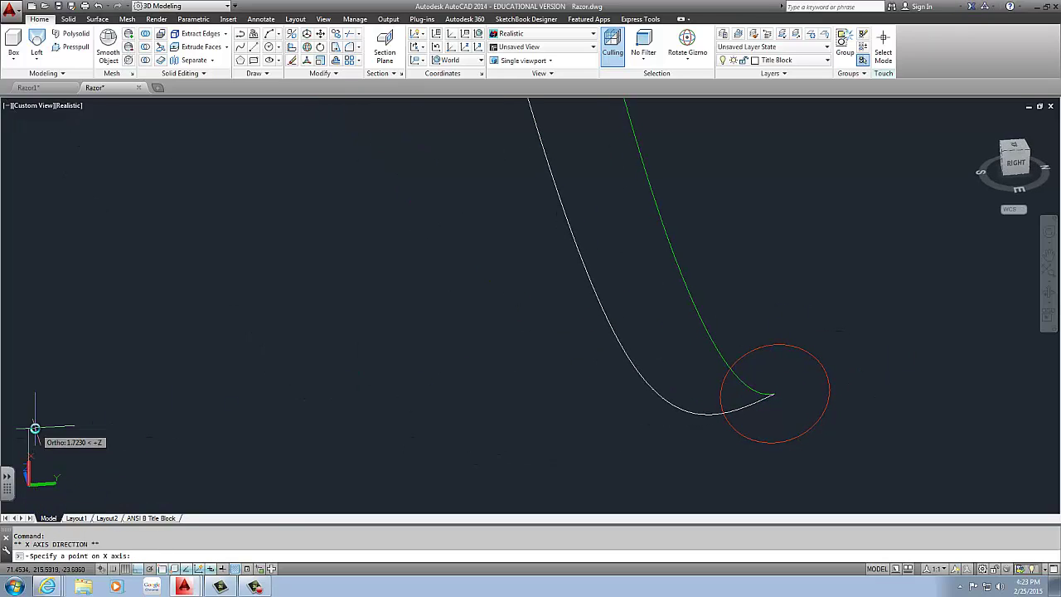
left_click(34, 428)
key("Escape")
key("Escape")
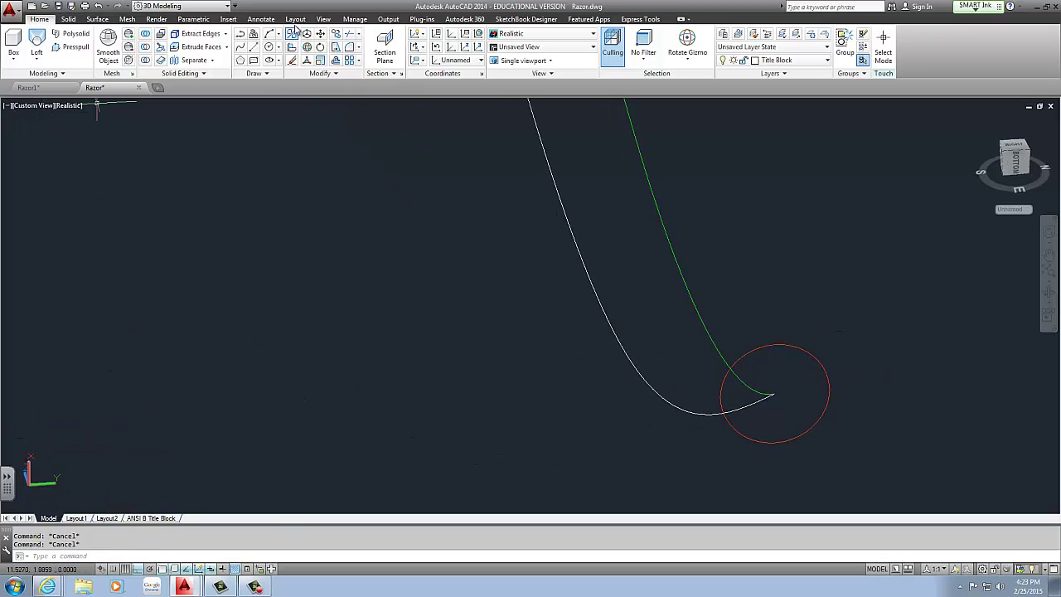
Draw a vertical helper line from the curves' shared endpoint up to the top of the small end circle.
left_click(253, 48)
left_click(773, 395)
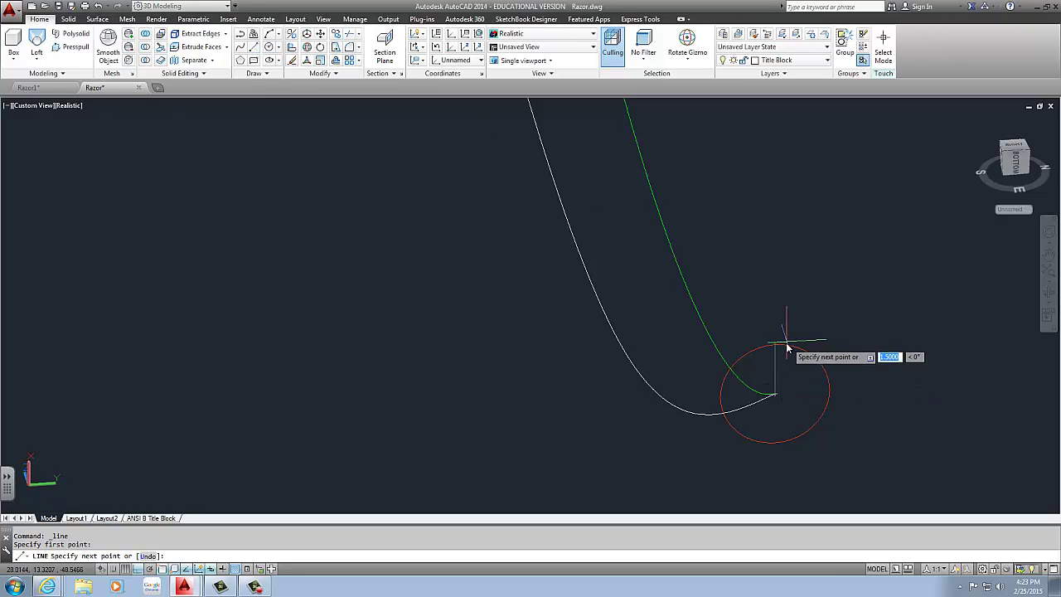
left_click(774, 345)
key("Escape")
Stretch the green path's endpoint up to the top of the small end circle, at the helper line's upper end.
left_click(786, 384)
left_click(775, 395)
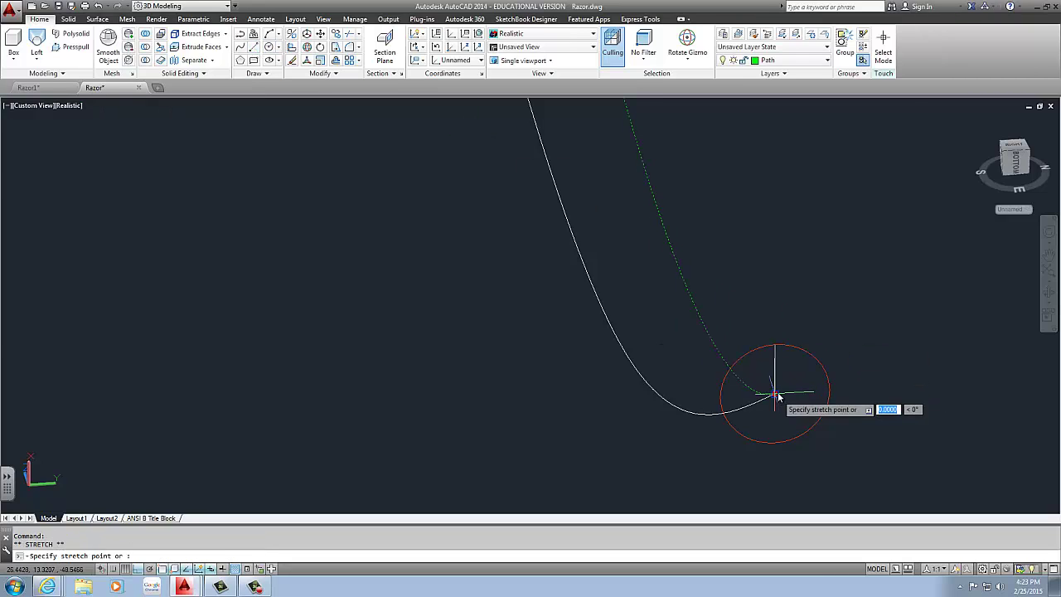
left_click(775, 346)
key("Escape")
Stretch the white spline's endpoint down to the bottom of the small end circle.
left_click(765, 391)
left_click(760, 403)
left_click(771, 401)
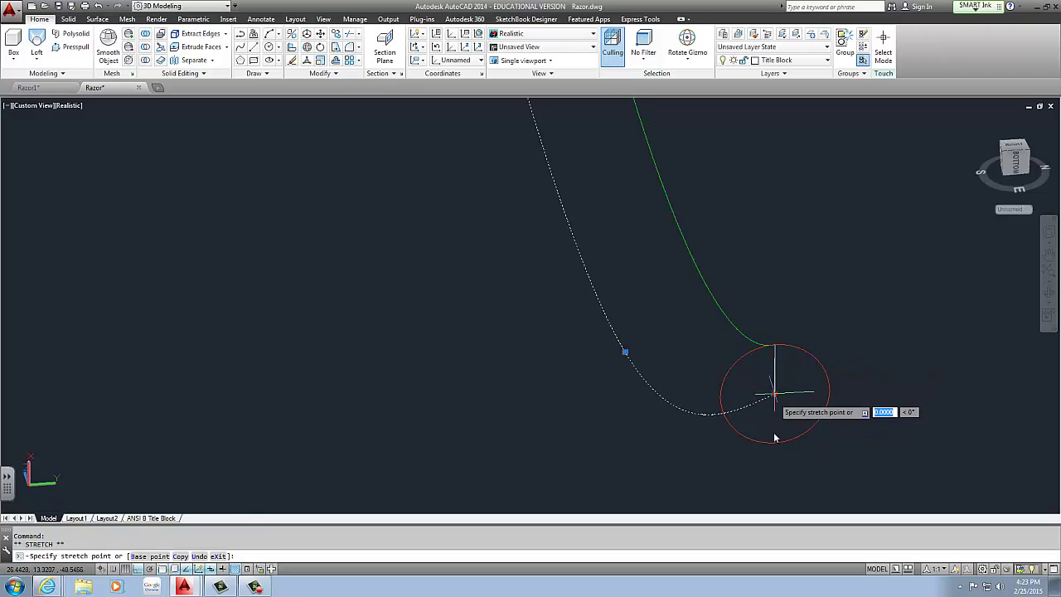
key("Escape")
Erase the vertical helper line inside the small end circle.
scroll(746, 390, "up", 5)
scroll(720, 374, "down", 5)
left_click(749, 357)
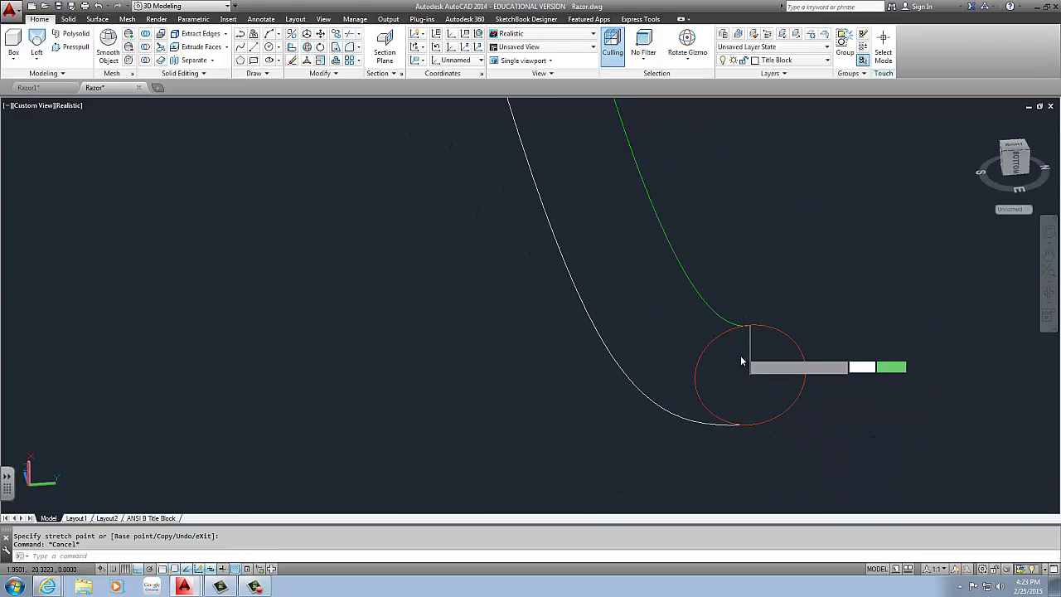
left_click(739, 369)
key("Delete")
Stretch the white spline's other endpoint from the ellipses' center onto the lower edge of the inner ellipse.
scroll(738, 371, "down", 8)
middle_click_drag(686, 350, 673, 401, "shift")
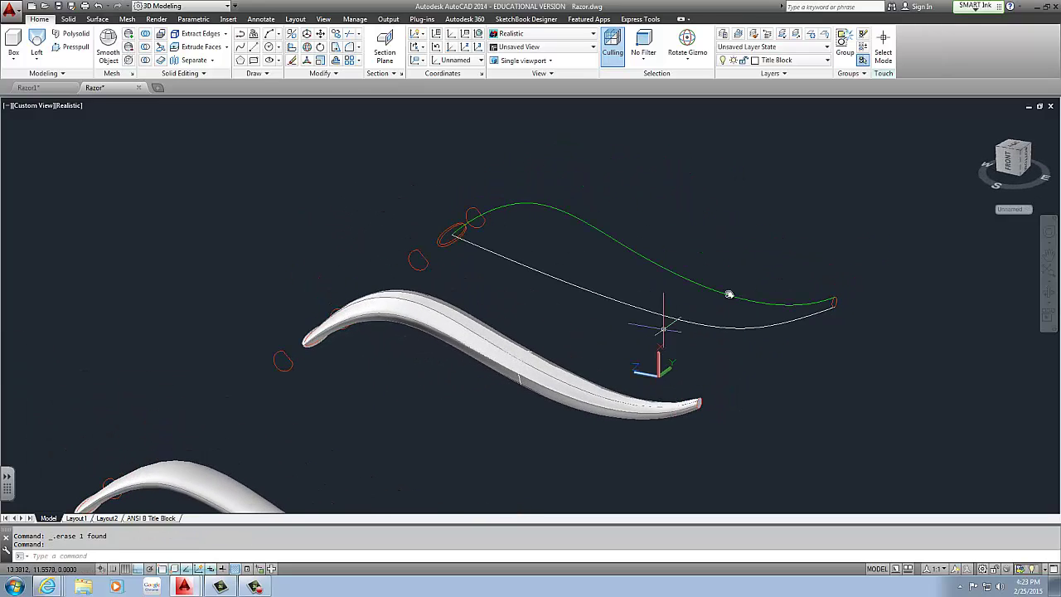
scroll(812, 276, "up", 6)
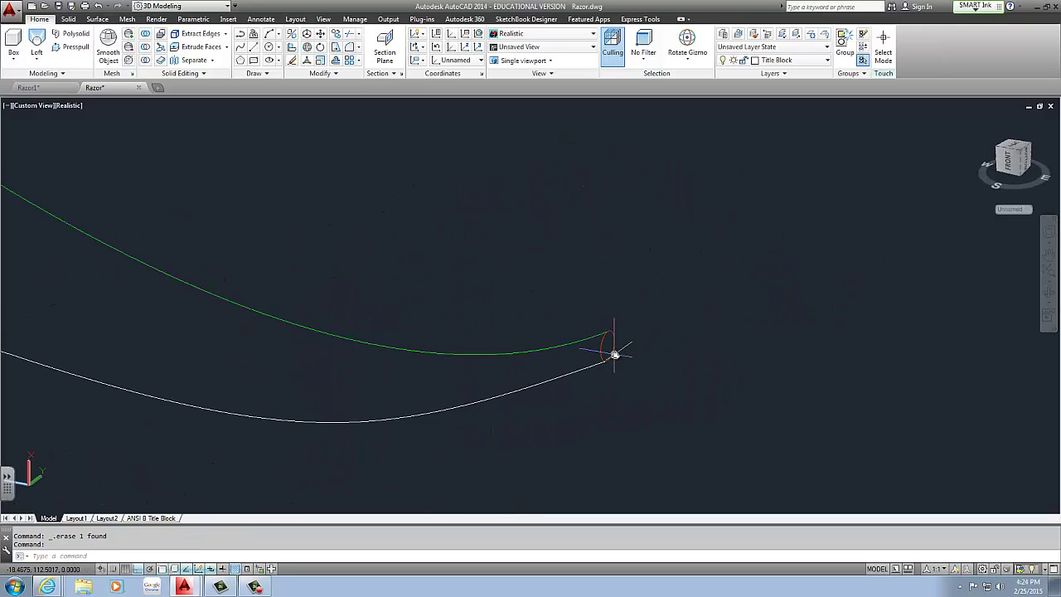
scroll(571, 316, "down", 6)
middle_click_drag(571, 316, 722, 338)
scroll(514, 306, "up", 10)
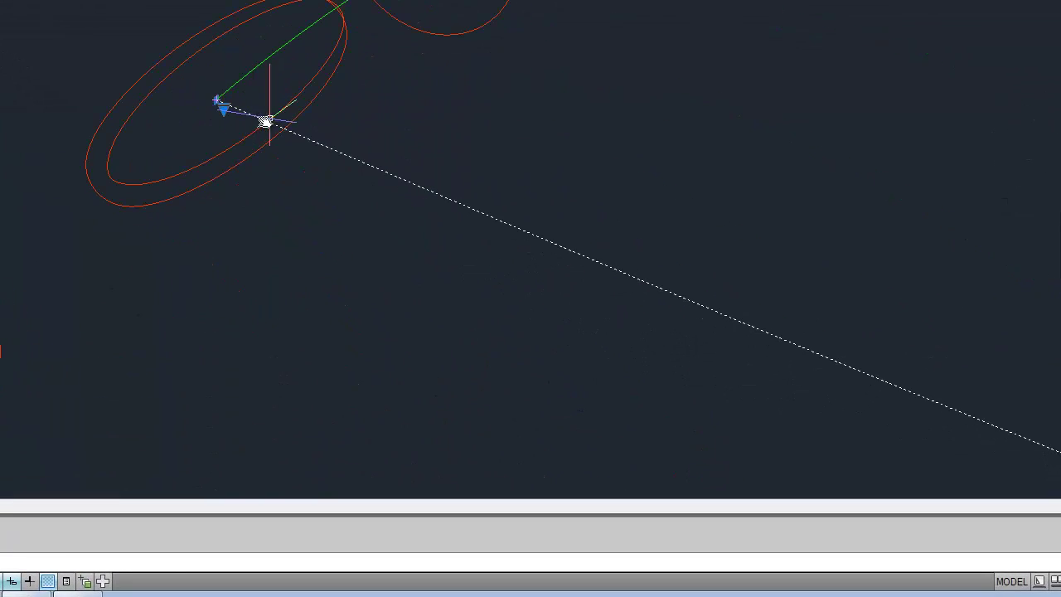
middle_click_drag(265, 121, 254, 189, "shift")
left_click(65, 251)
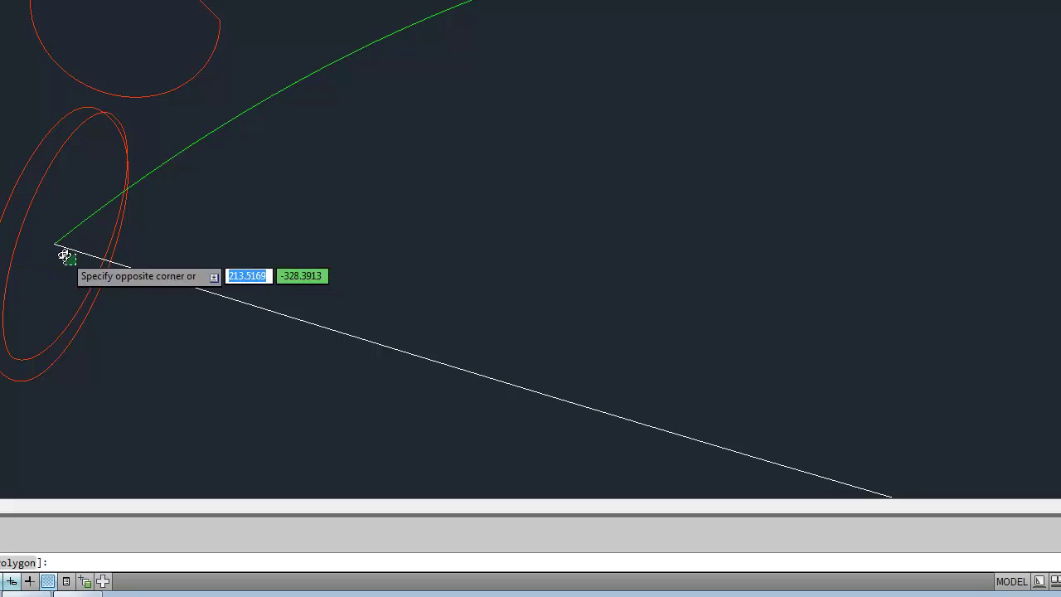
left_click(91, 284)
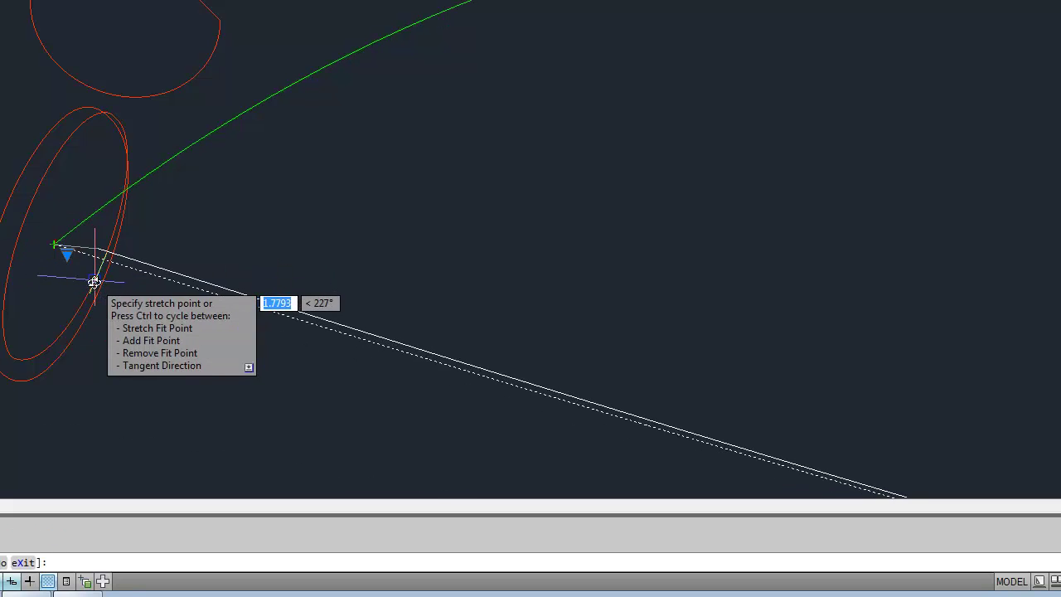
Stretch the green path's endpoint from the ellipses' center to the upper side of the inner ellipse and adjust it along that edge.
left_click(53, 242)
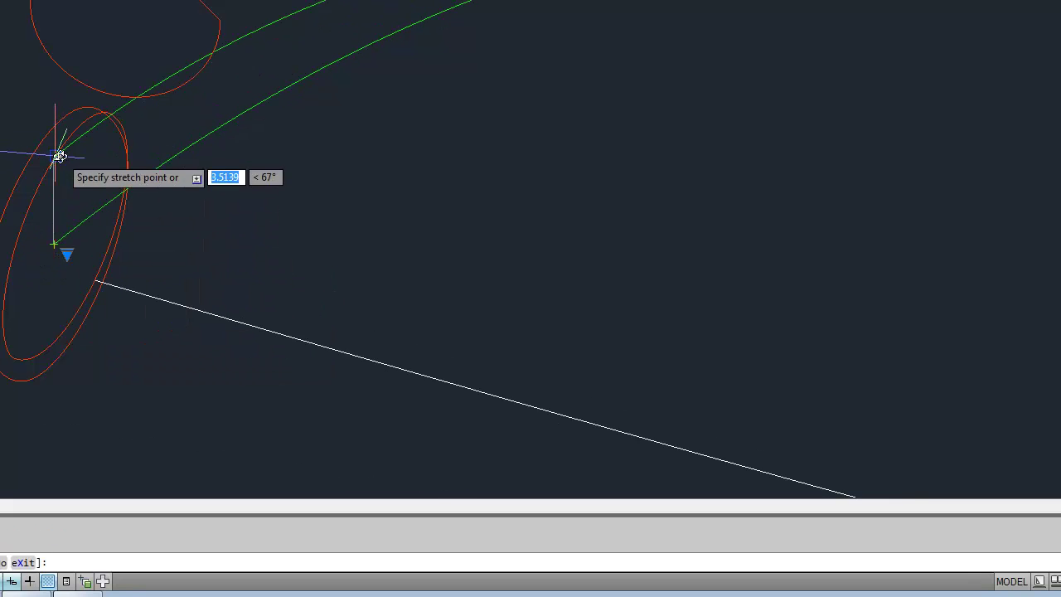
left_click(55, 157)
key("Escape")
key("Escape")
scroll(244, 215, "up", 3)
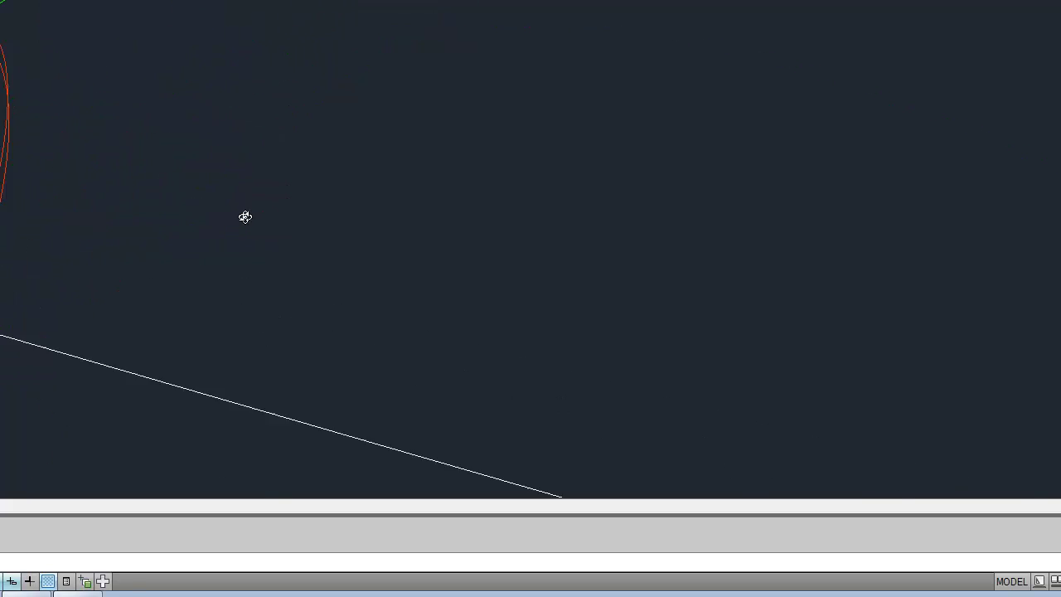
scroll(243, 217, "down", 10)
middle_click_drag(555, 321, 604, 318, "shift")
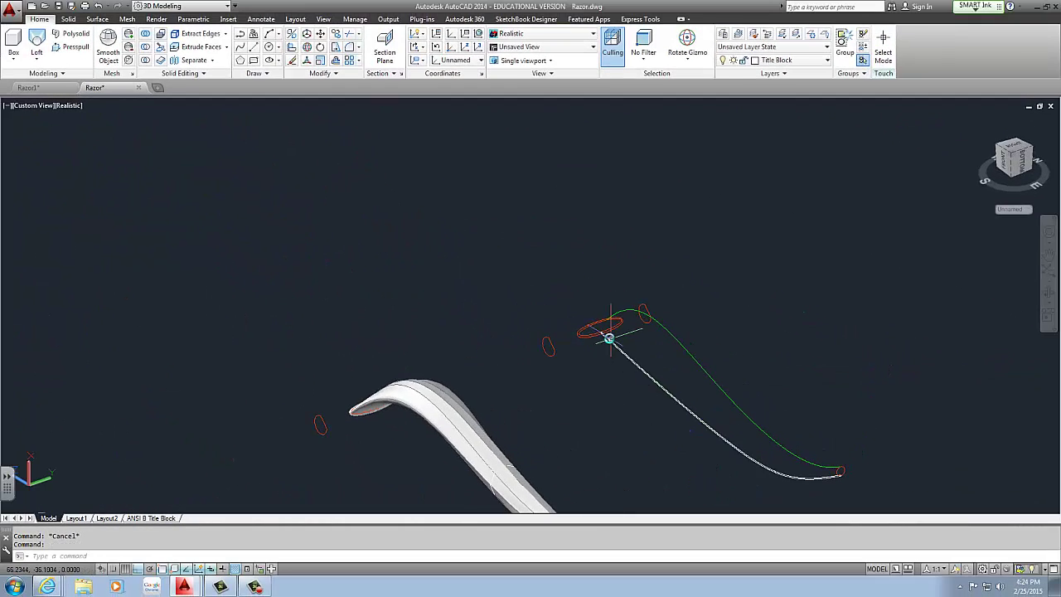
scroll(640, 333, "up", 8)
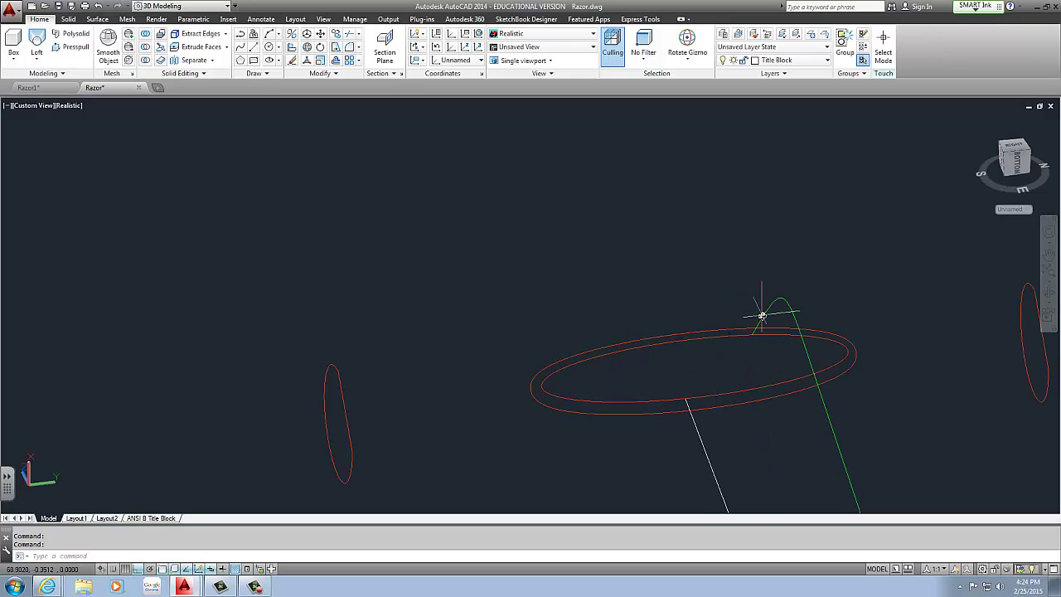
left_click(753, 333)
left_click(718, 337)
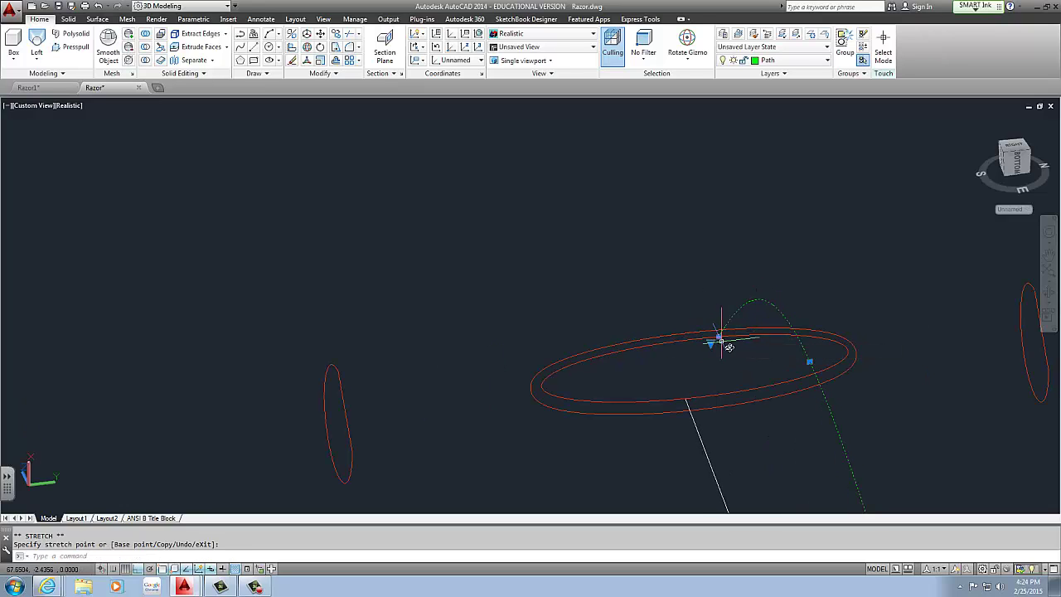
key("Escape")
key("Escape")
Try to loft the small end circle and both concentric ellipses with the green path and white spline as guides.
scroll(741, 371, "down", 6)
middle_click_drag(740, 372, 837, 375, "shift")
middle_click_drag(779, 350, 779, 391)
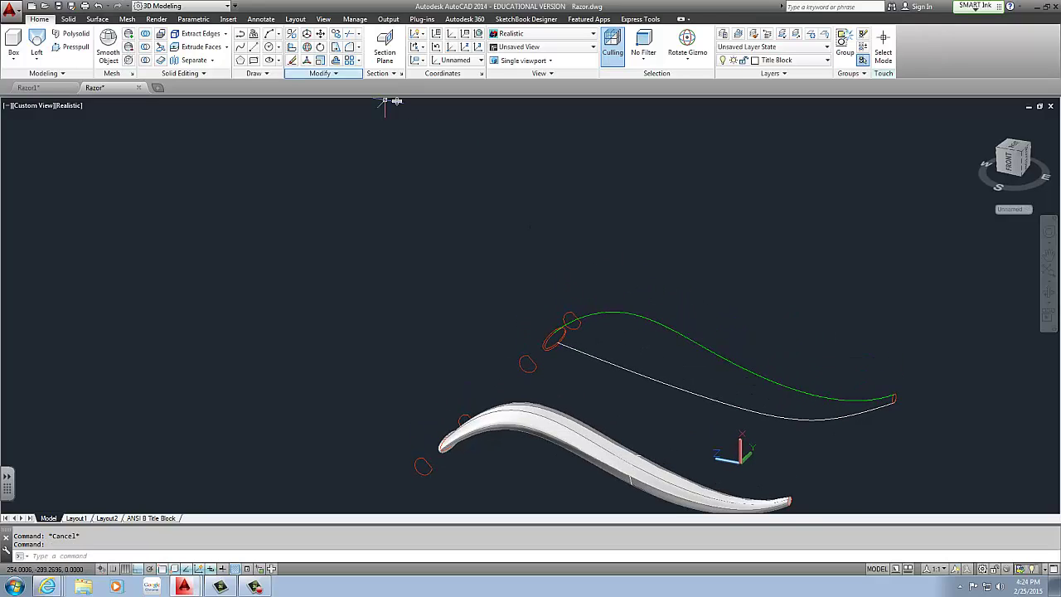
left_click(37, 43)
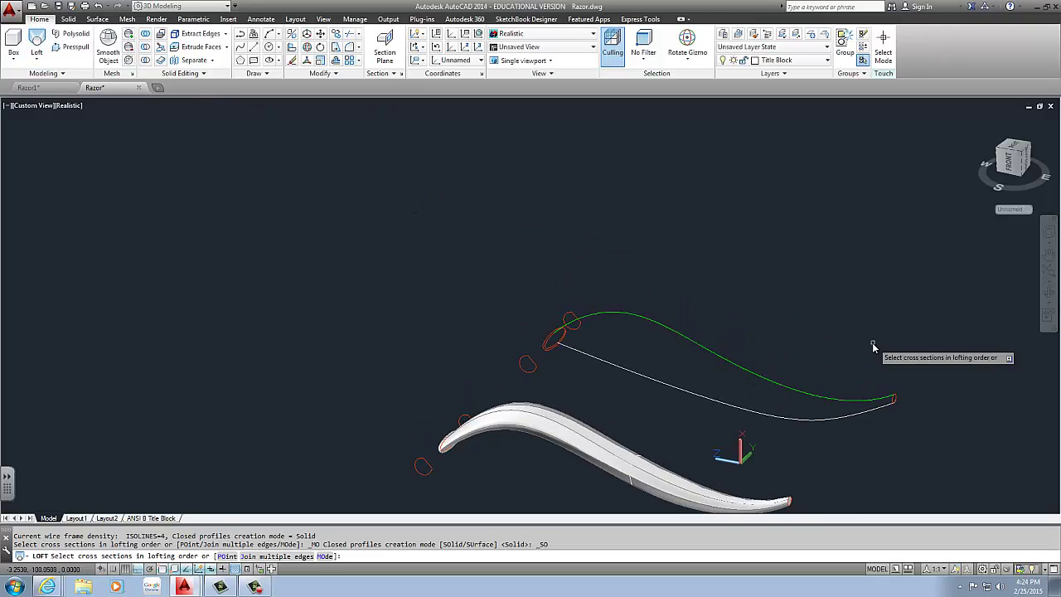
left_click(897, 401)
scroll(555, 342, "up", 5)
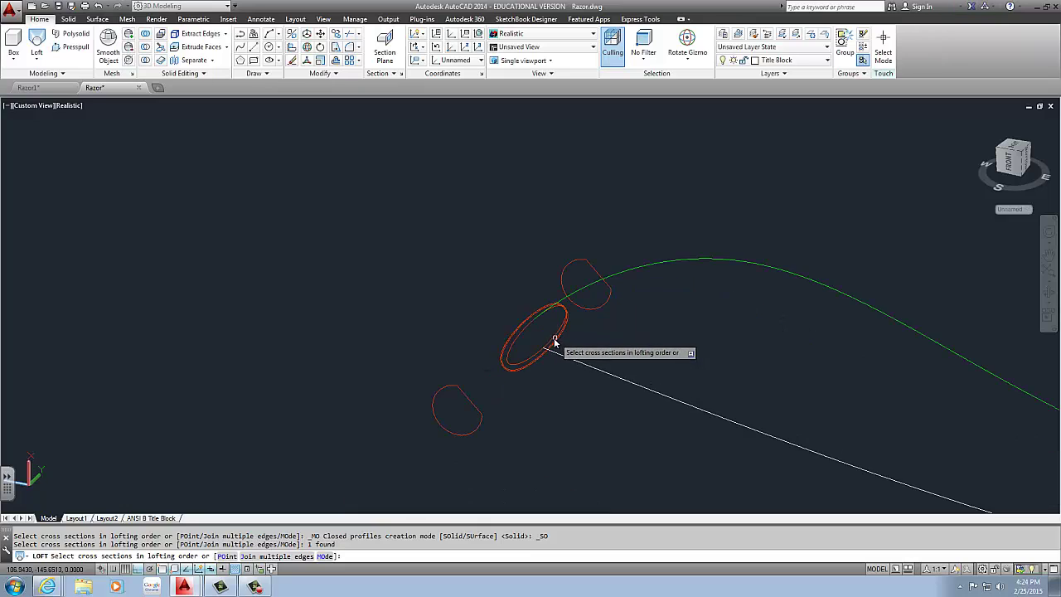
left_click(553, 341)
left_click(507, 369)
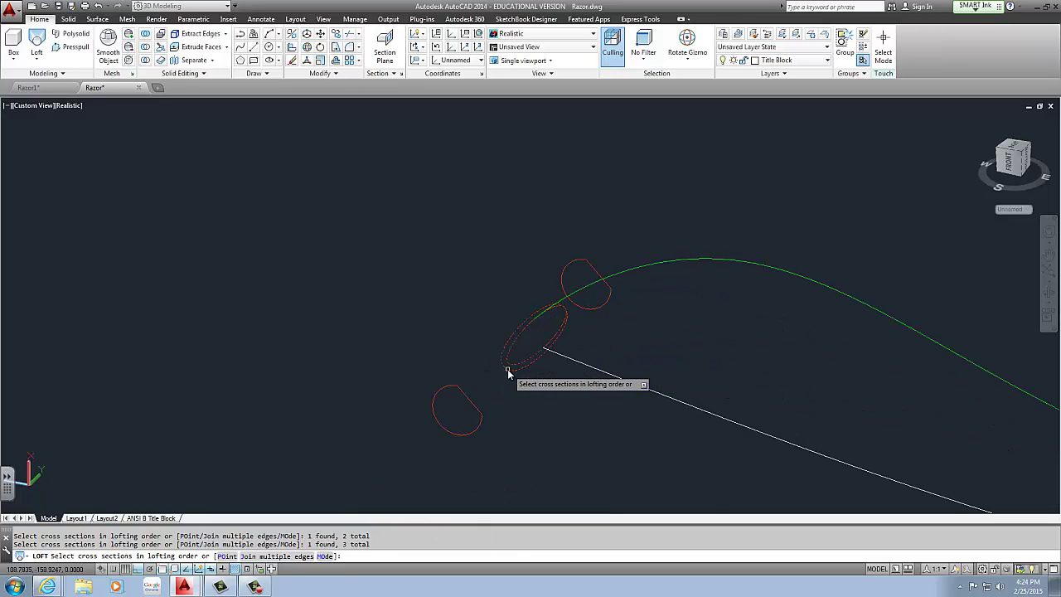
scroll(647, 393, "down", 4)
middle_click_drag(704, 385, 564, 352)
key("Return")
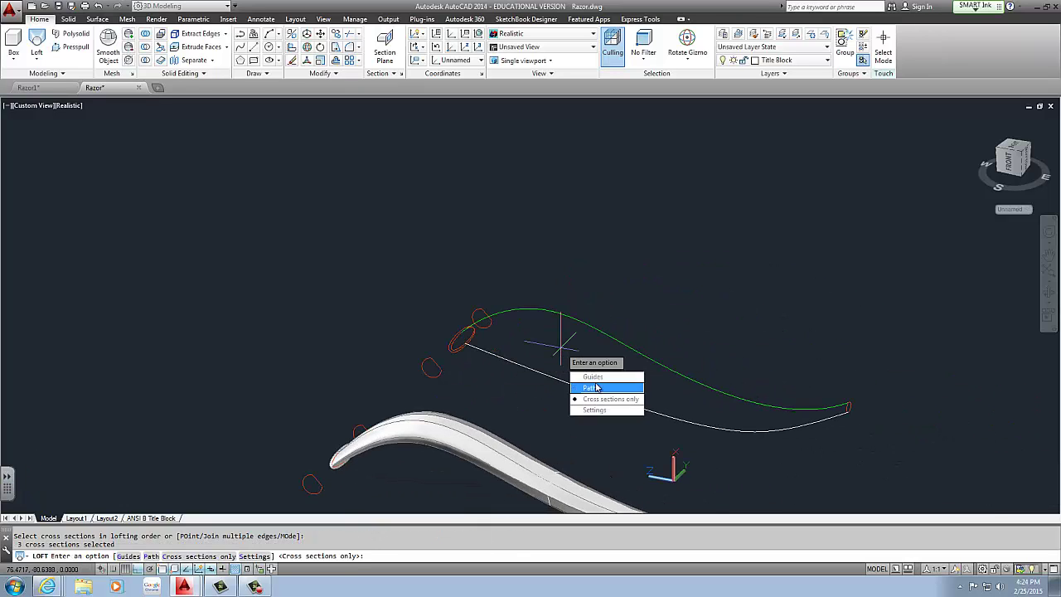
key("Up")
key("Return")
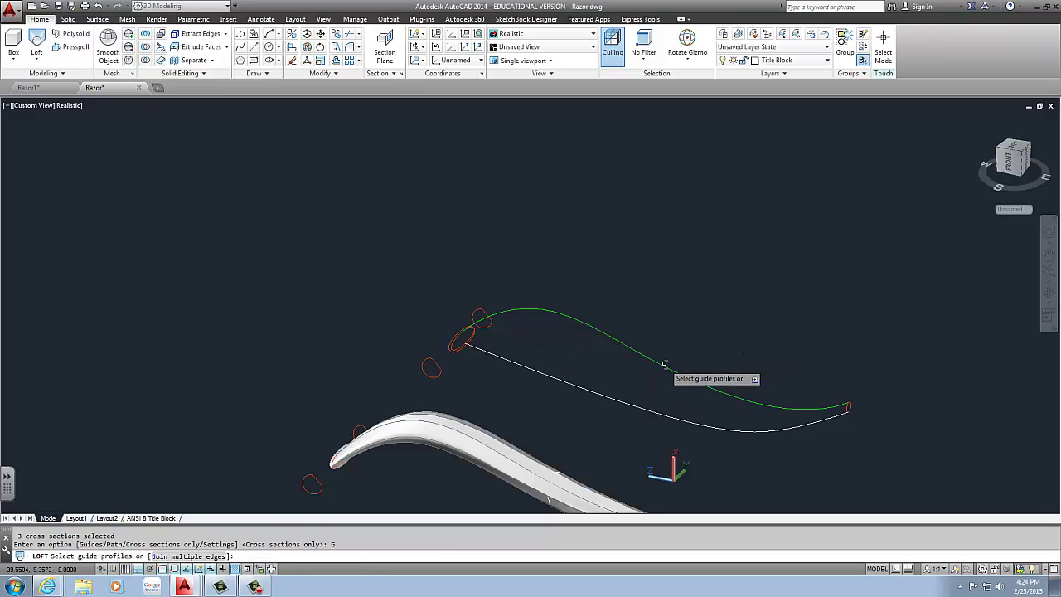
left_click(662, 366)
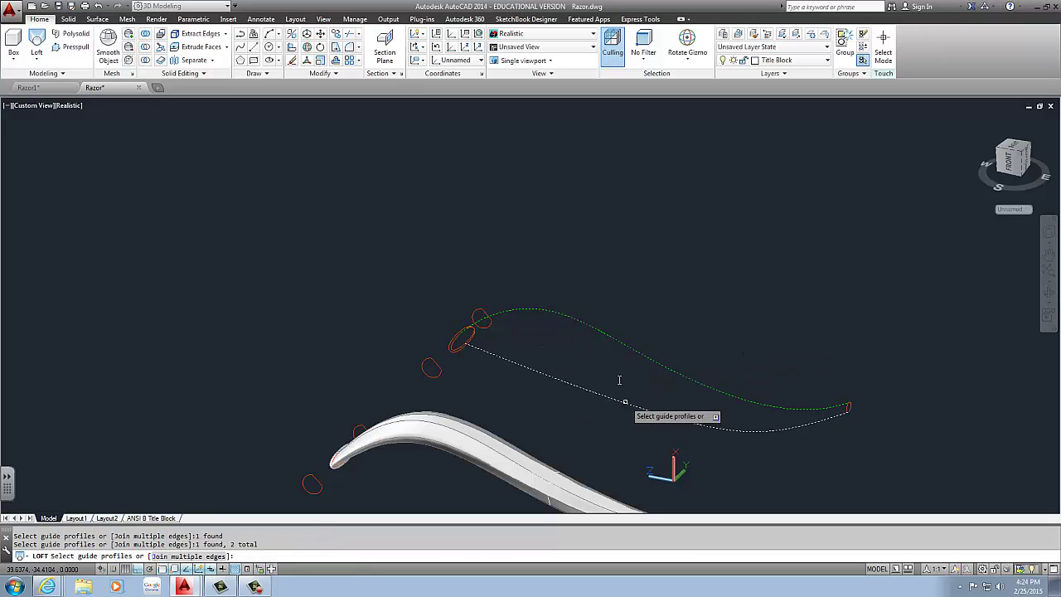
key("Return")
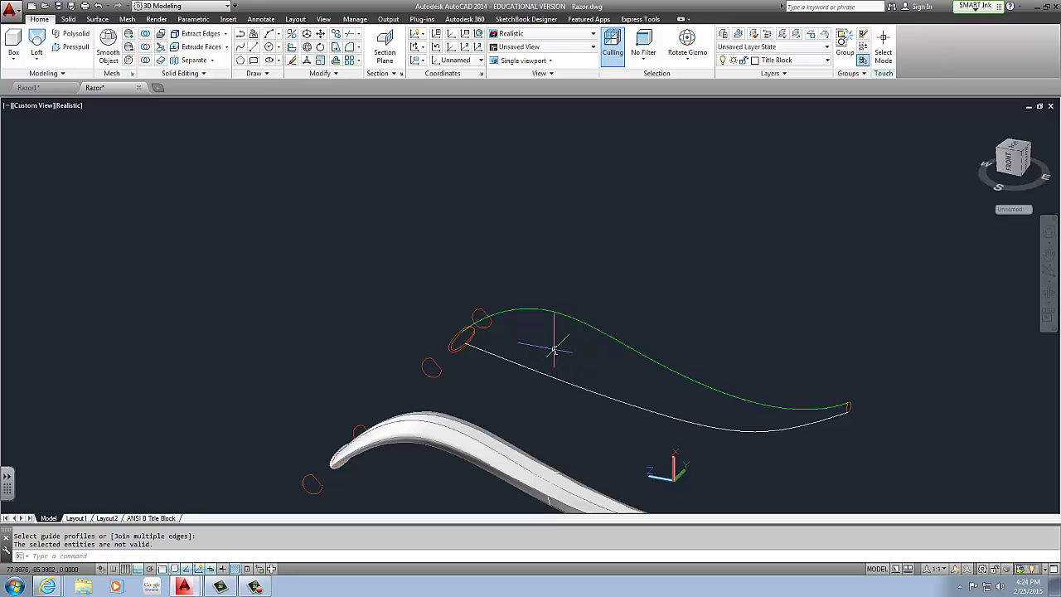
Stretch the green path's endpoint onto the inner ellipse's upper edge, directly opposite the white spline's endpoint.
middle_click_drag(554, 349, 482, 355)
middle_click_drag(418, 360, 443, 375, "shift")
scroll(365, 346, "down", 5)
scroll(366, 342, "up", 9)
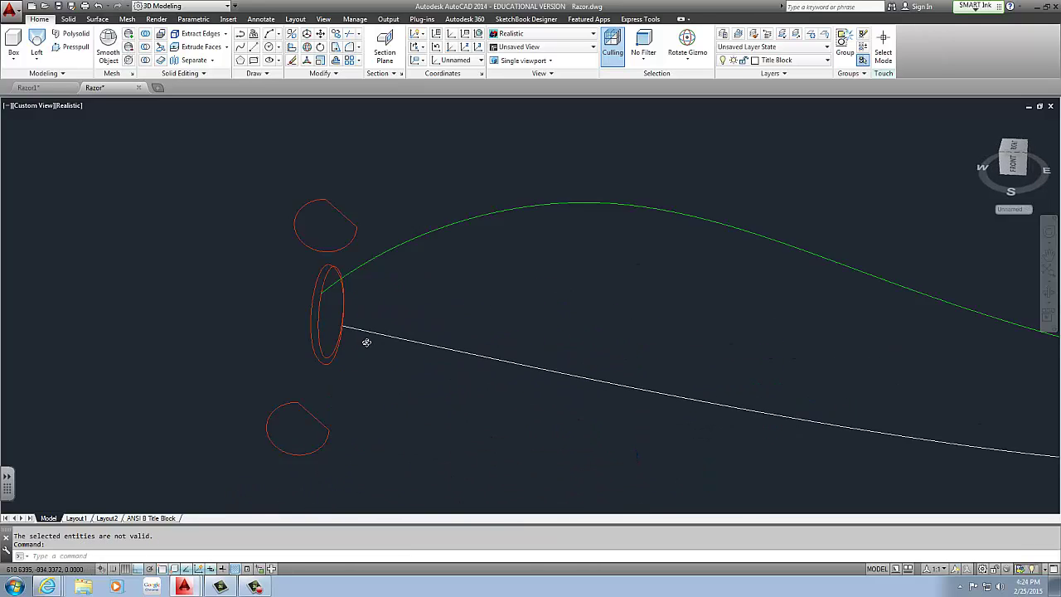
middle_click_drag(339, 315, 221, 360, "shift")
left_click(312, 301)
left_click(313, 307)
left_click(323, 295)
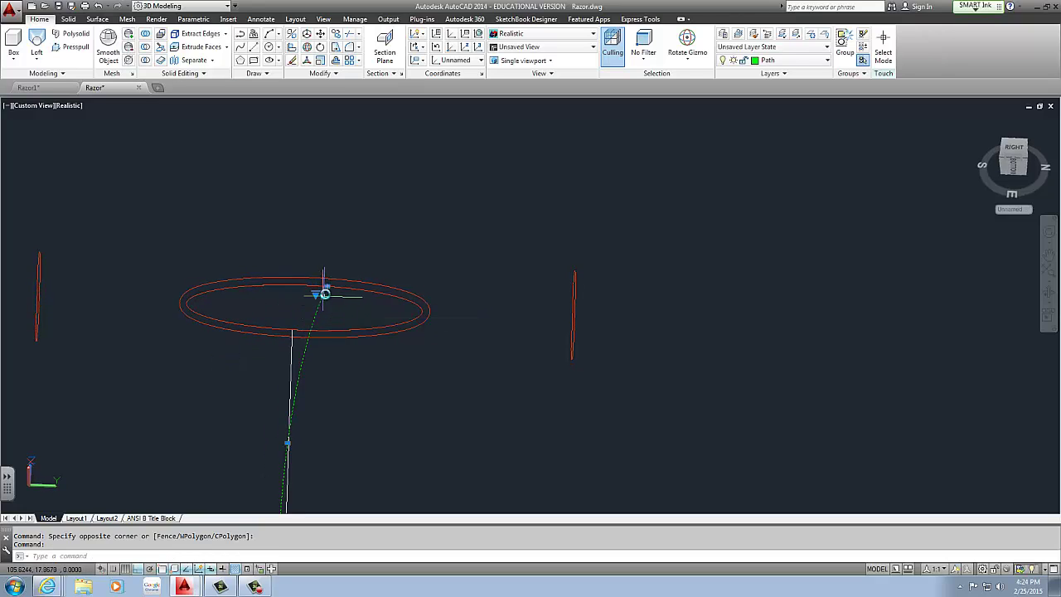
left_click(323, 295)
left_click(296, 285)
key("Escape")
key("Escape")
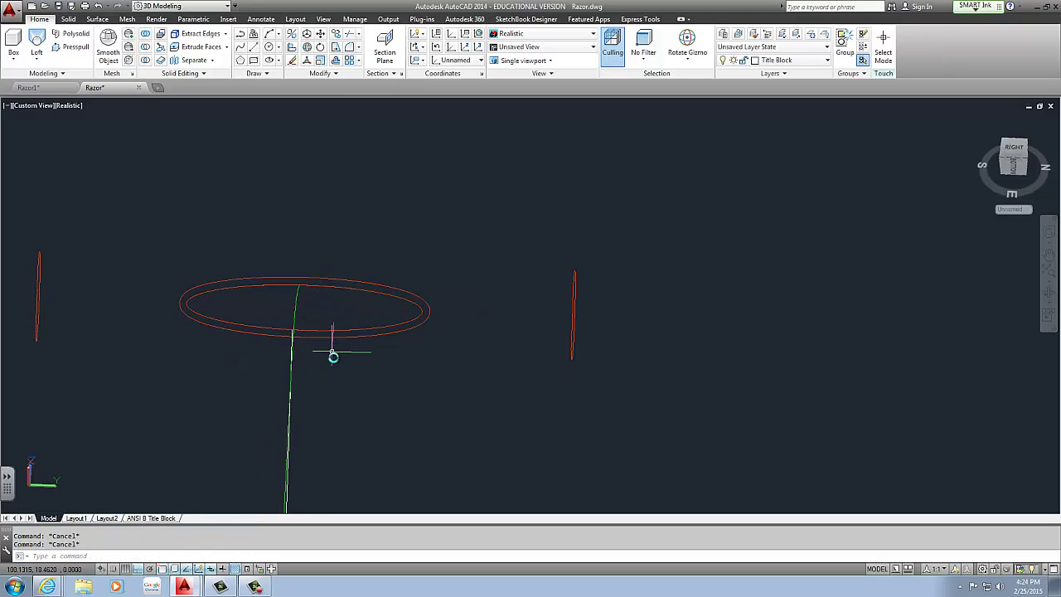
Try again to loft the small end circle and both concentric ellipses with the white spline and green path as guides.
middle_click_drag(332, 356, 229, 388, "shift")
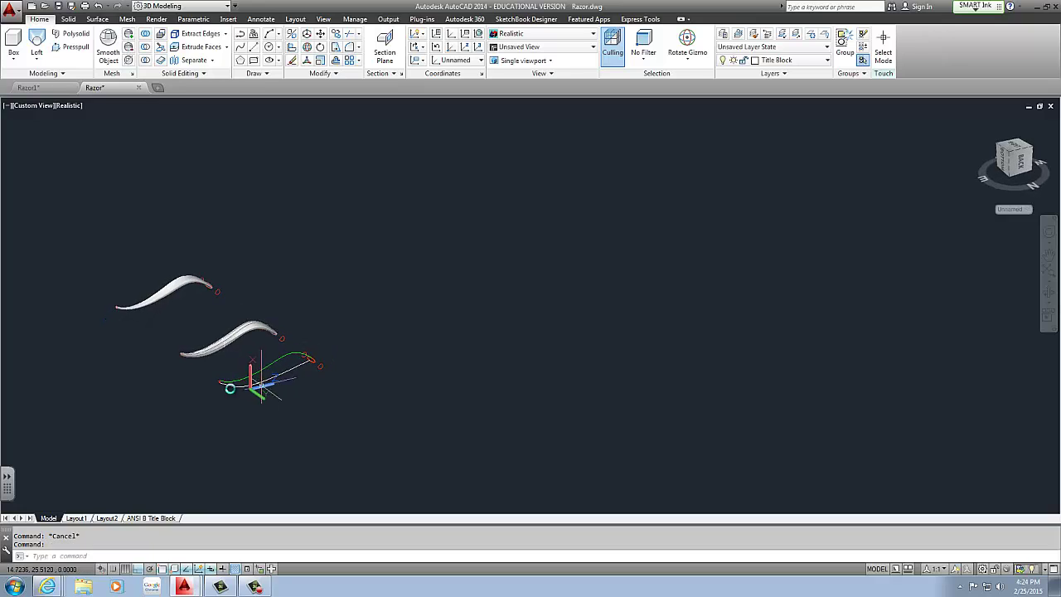
scroll(224, 386, "up", 15)
scroll(204, 294, "down", 2)
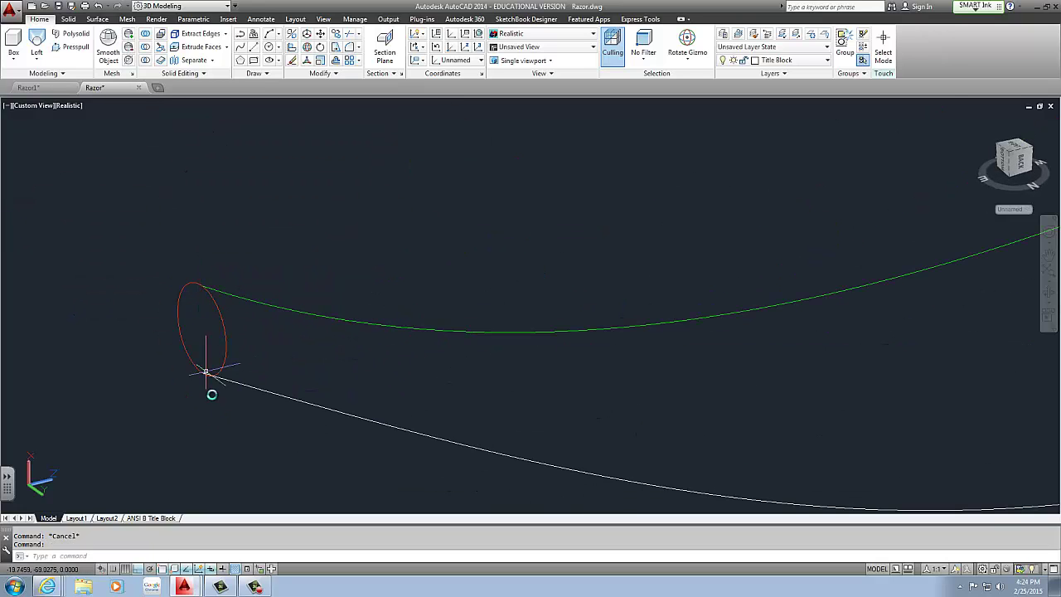
middle_click_drag(225, 362, 213, 135, "shift")
left_click(36, 42)
scroll(647, 367, "up", 5)
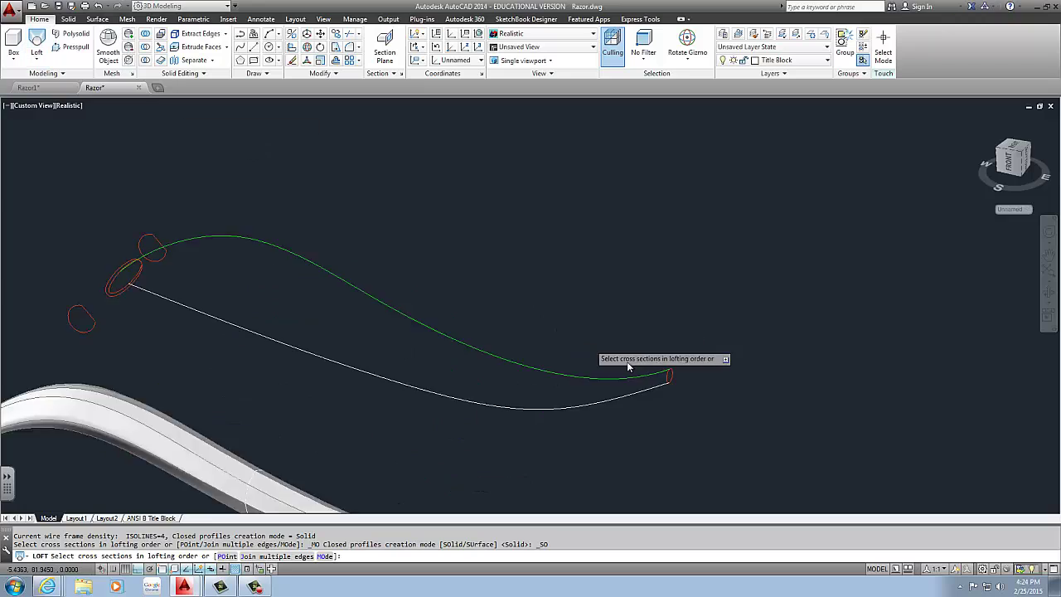
left_click(704, 393)
middle_click_drag(74, 292, 296, 320)
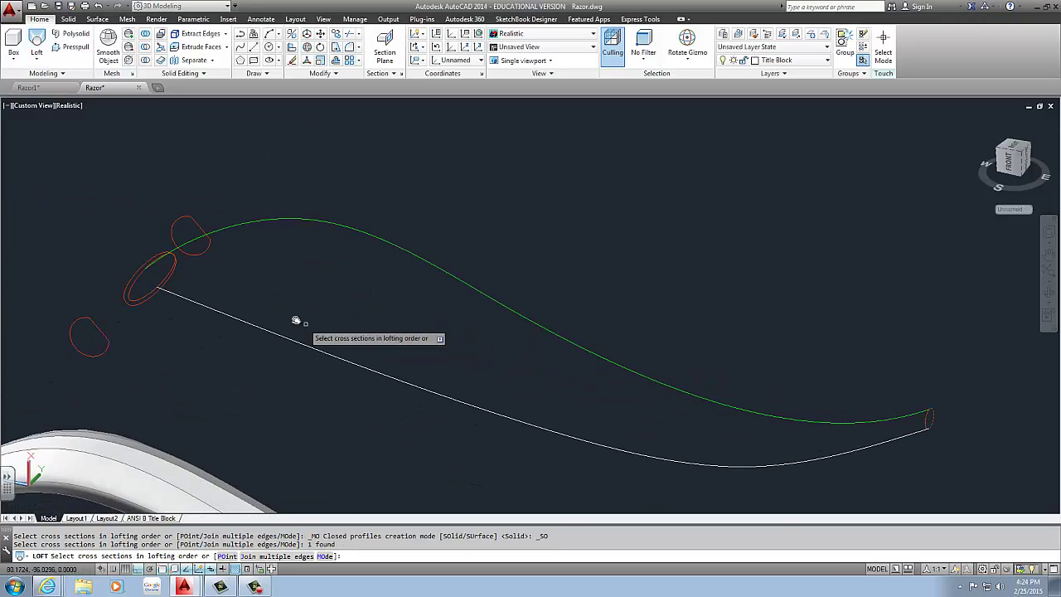
left_click(137, 279)
left_click(131, 282)
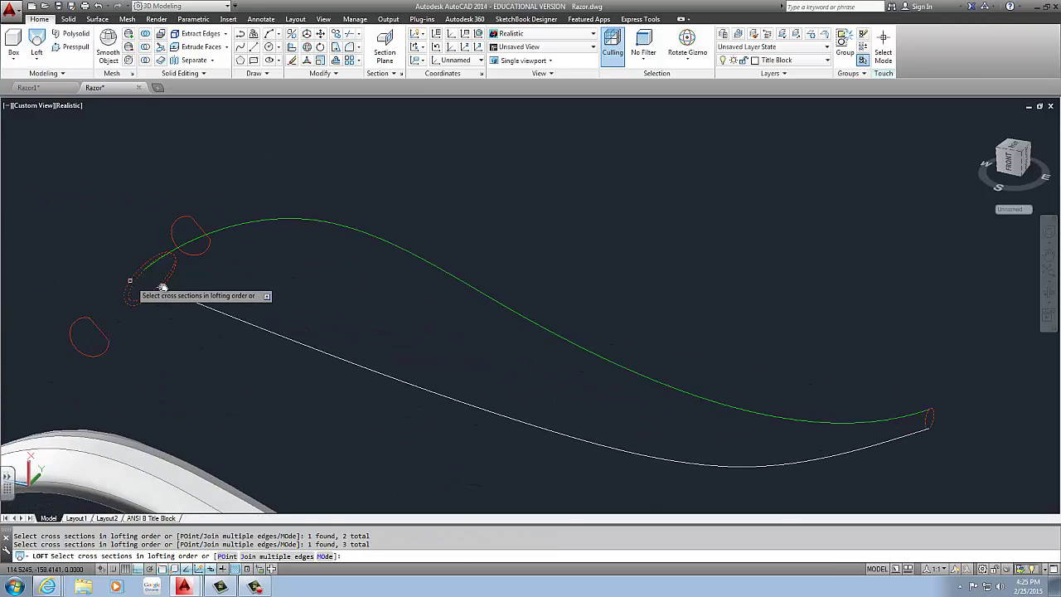
key("Return")
left_click(237, 322)
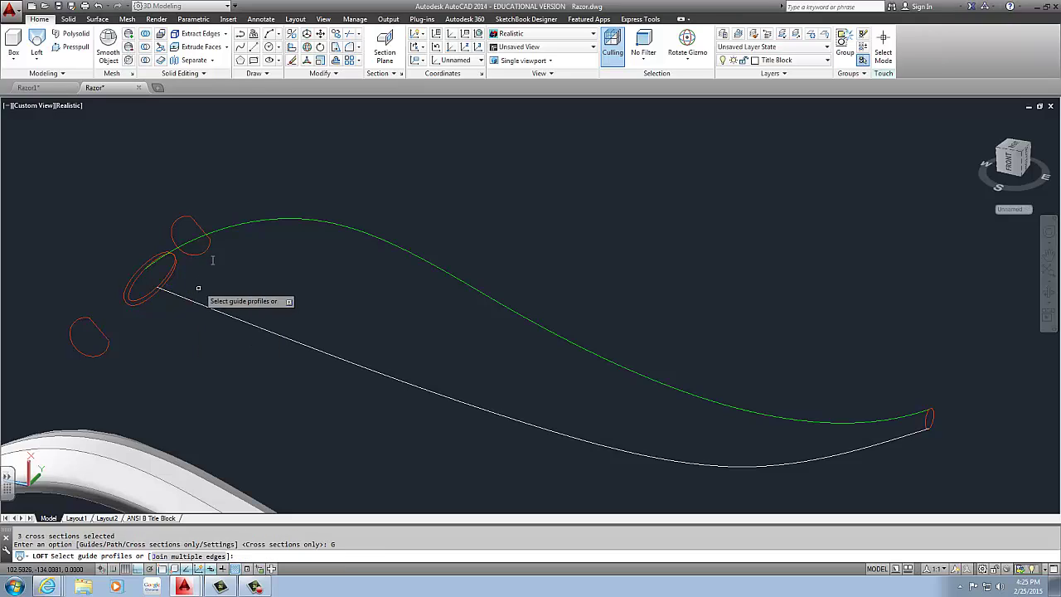
left_click(241, 225)
key("Return")
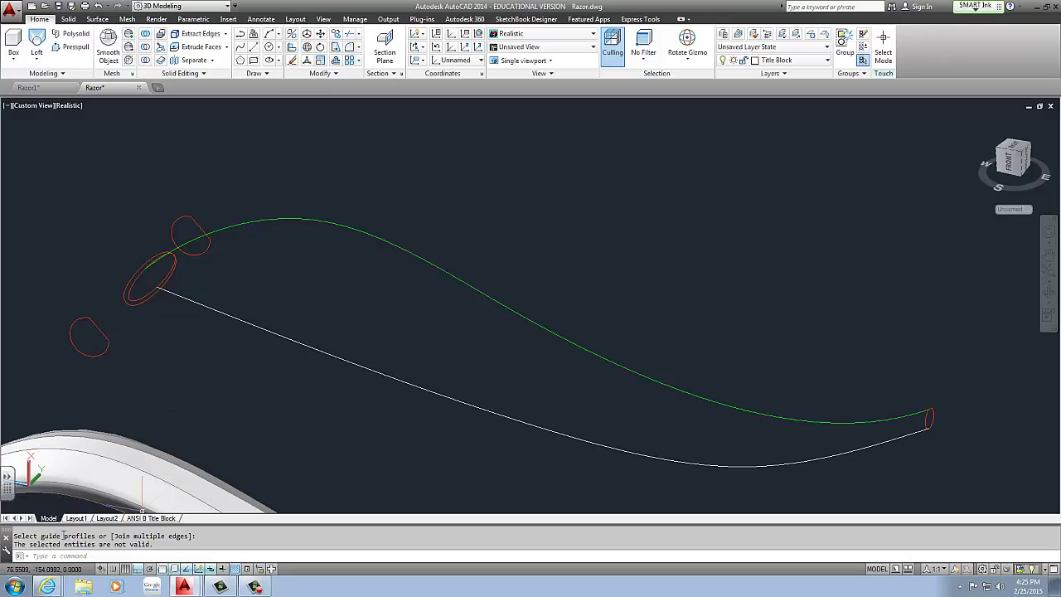
left_click(255, 587)
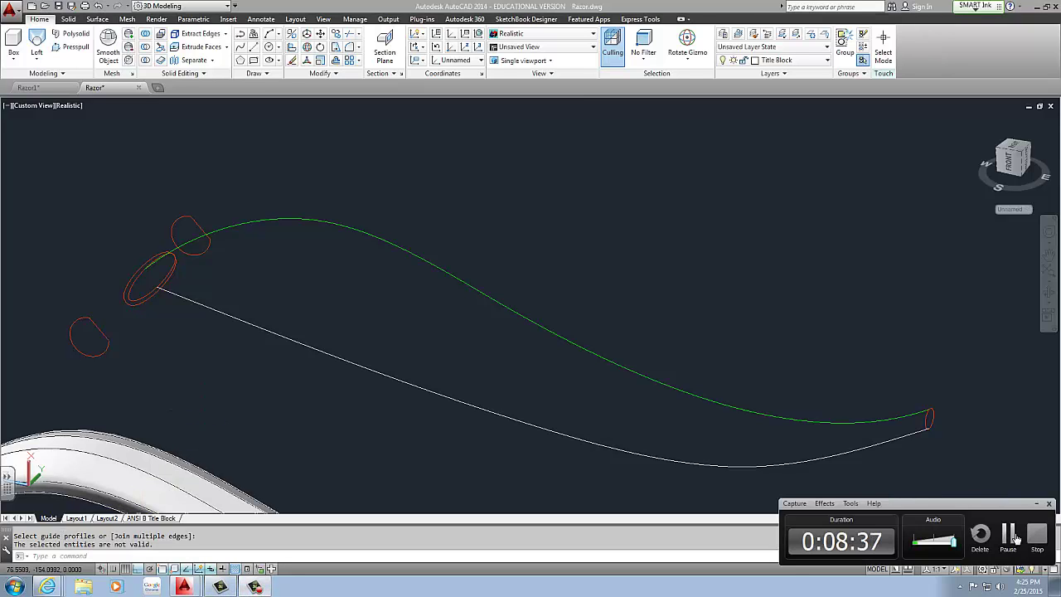
left_click(1016, 537)
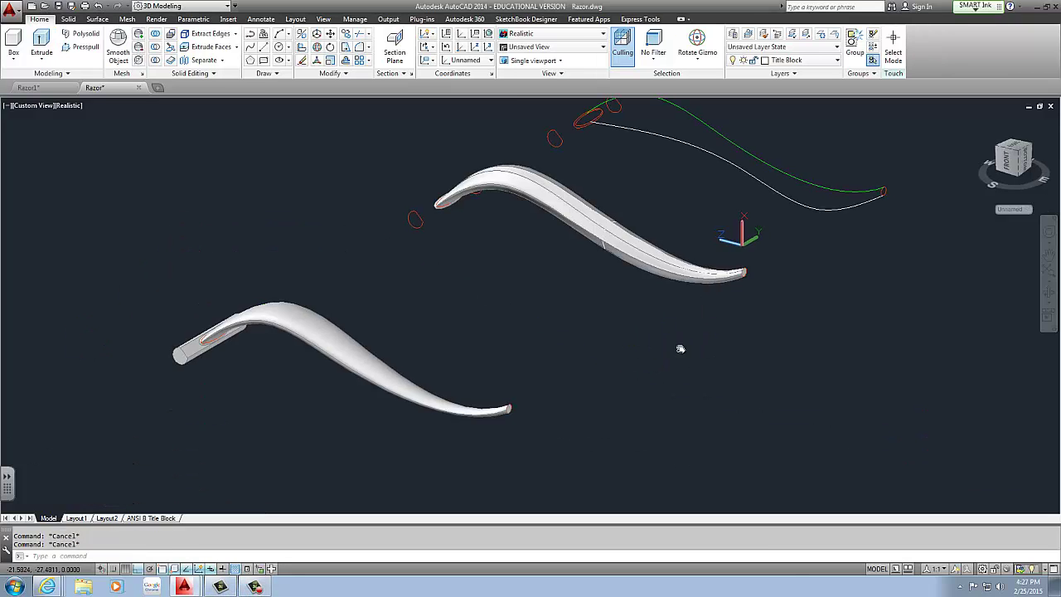
Examine the lofted razor handle with its attached head from several angles, from the head to the tapered tip.
middle_click_drag(680, 348, 643, 237, "shift")
scroll(611, 239, "up", 3)
scroll(506, 253, "down", 4)
middle_click_drag(350, 331, 478, 284)
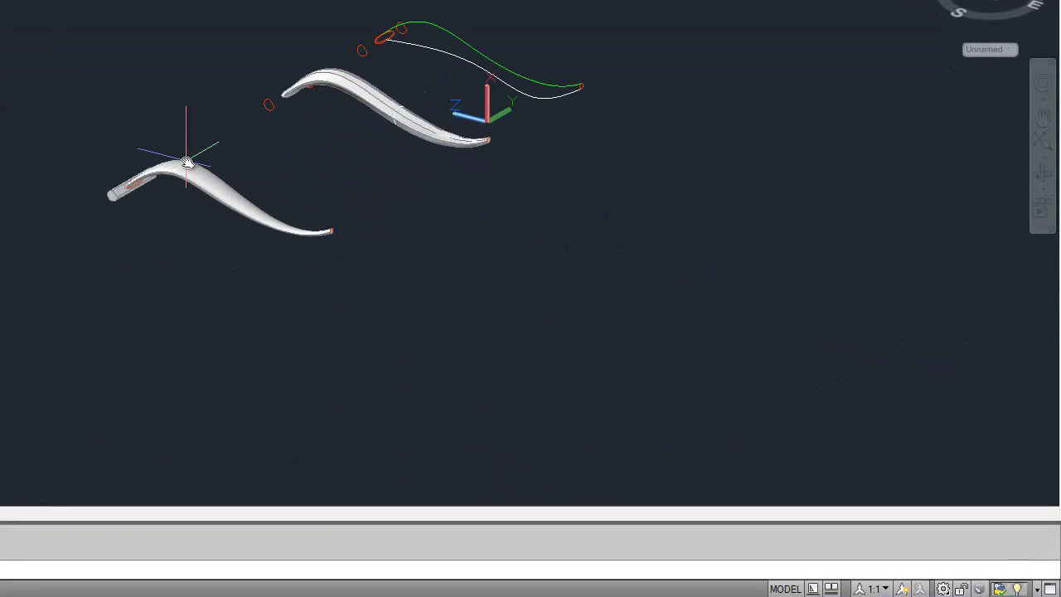
middle_click_drag(217, 196, 21, 238, "shift")
scroll(32, 217, "up", 4)
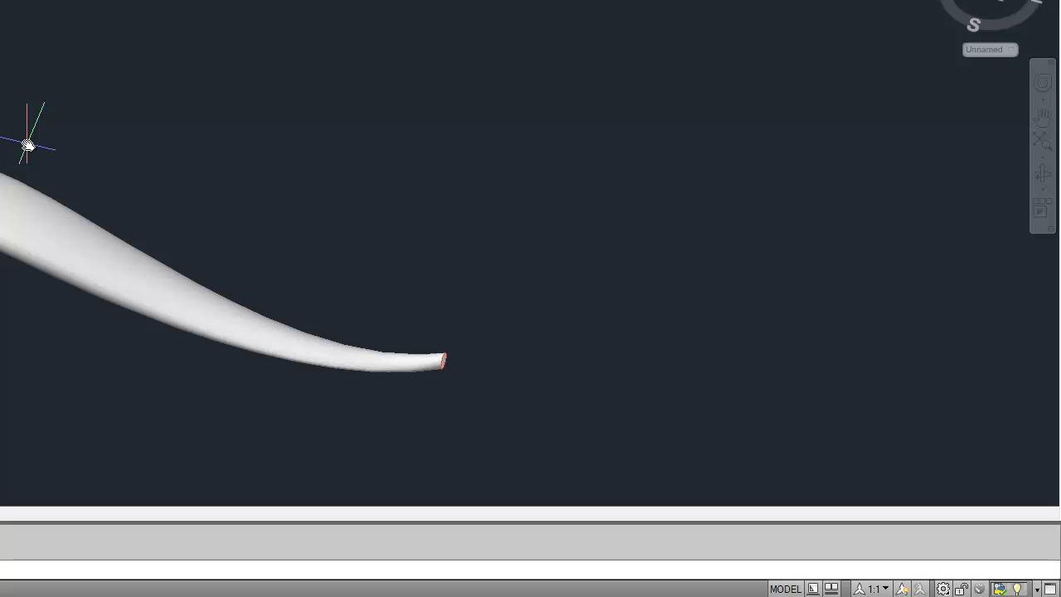
scroll(406, 174, "down", 4)
middle_click_drag(406, 174, 267, 192)
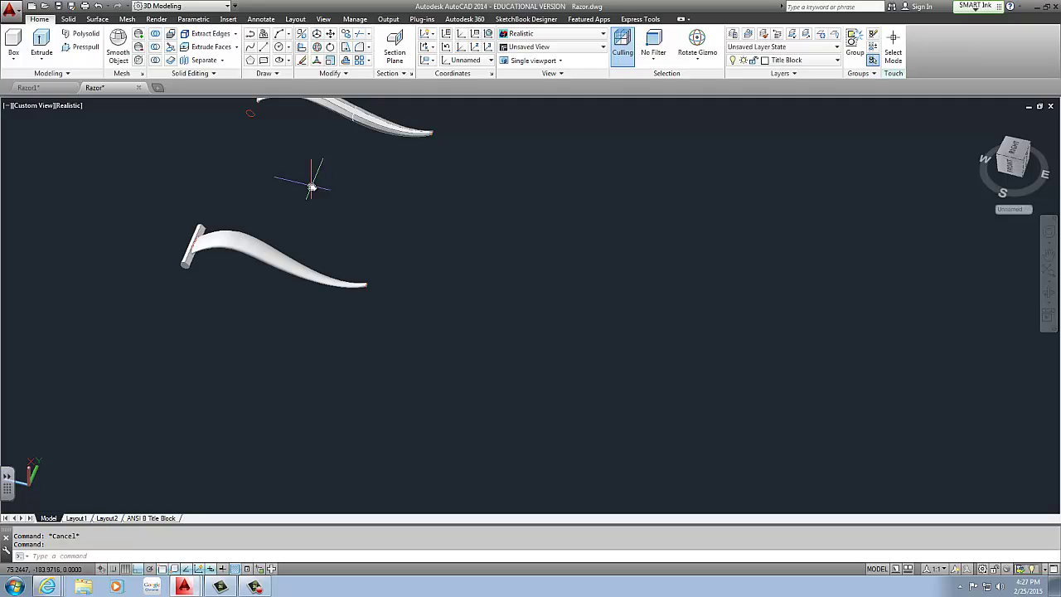
scroll(238, 246, "up", 2)
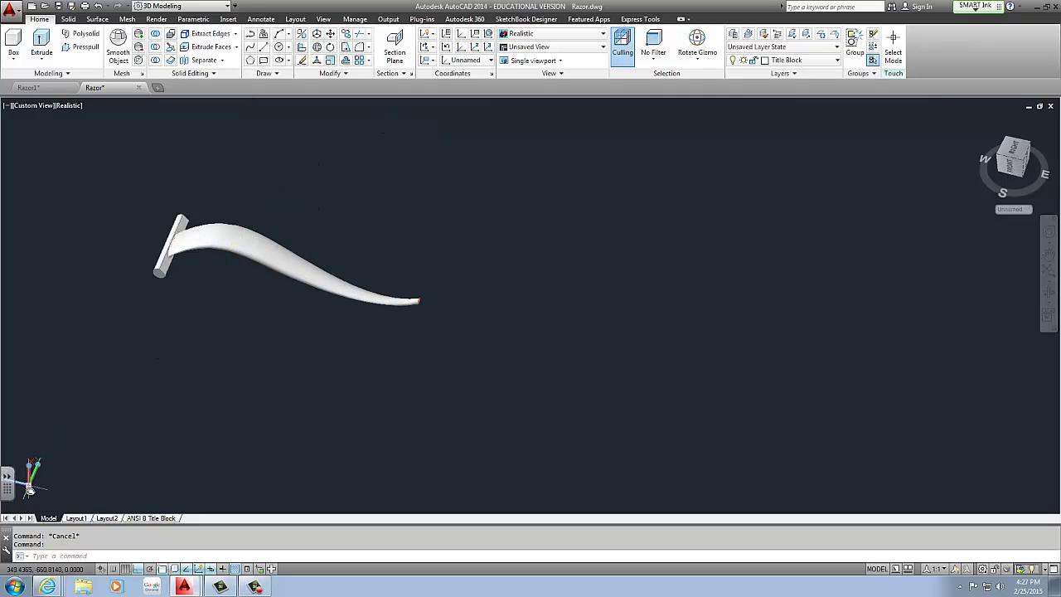
Reorient the UCS so its X axis runs along the razor handle's length, and set the view to Top.
left_click(29, 489)
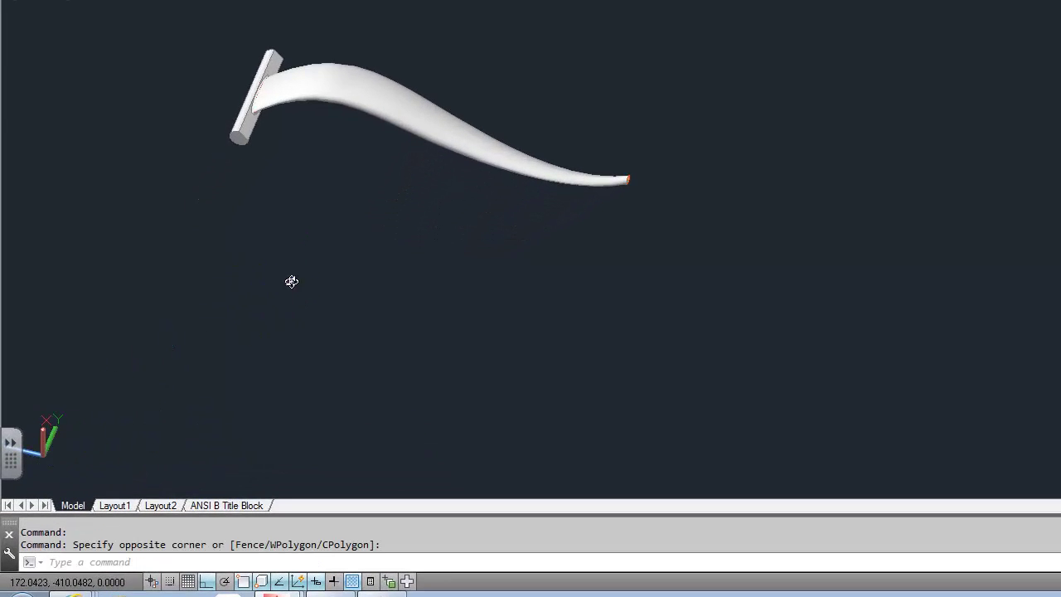
middle_click_drag(291, 282, 113, 253, "shift")
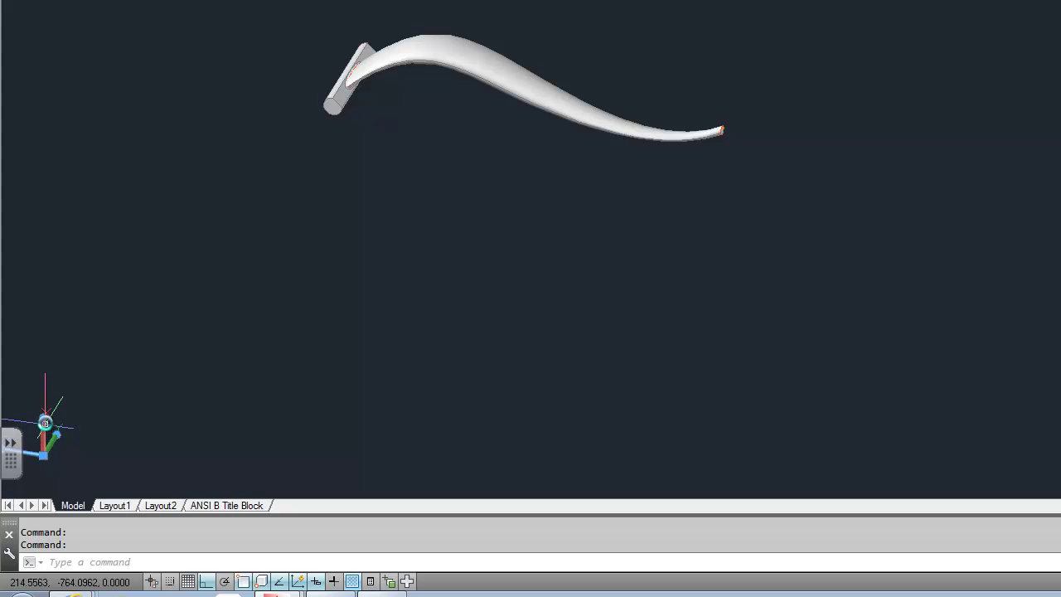
left_click(45, 423)
left_click(108, 470)
key("Escape")
key("Escape")
middle_click_drag(315, 251, 620, 330, "shift")
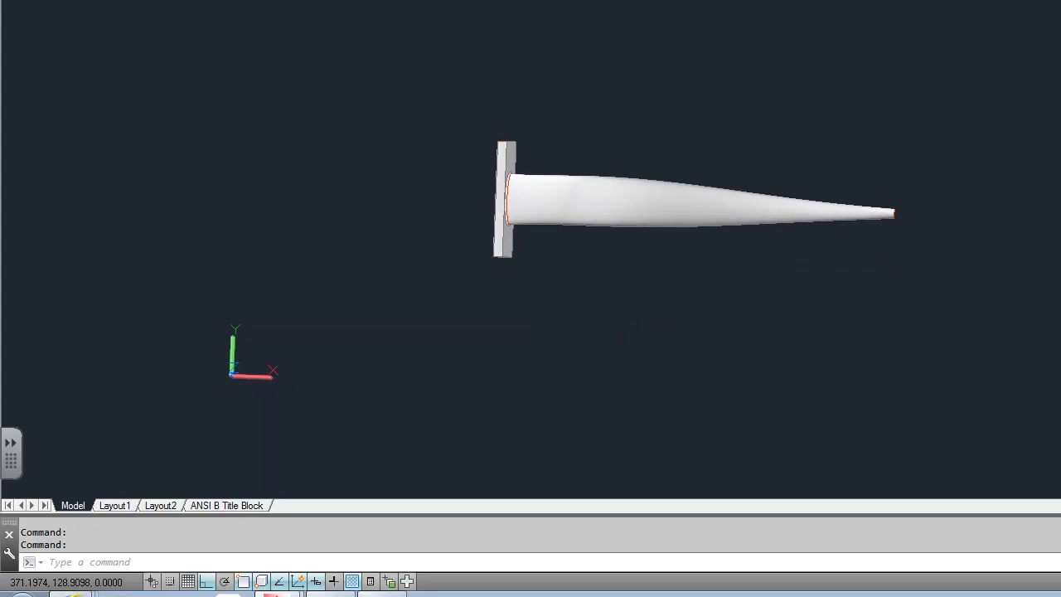
left_click(1013, 156)
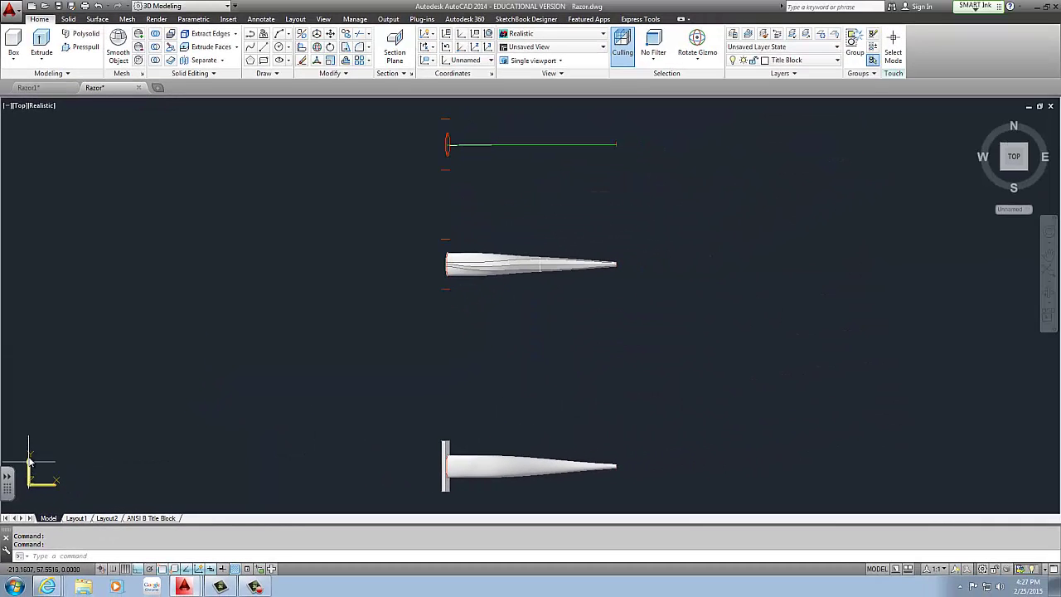
middle_click_drag(510, 452, 481, 373)
scroll(484, 400, "up", 2)
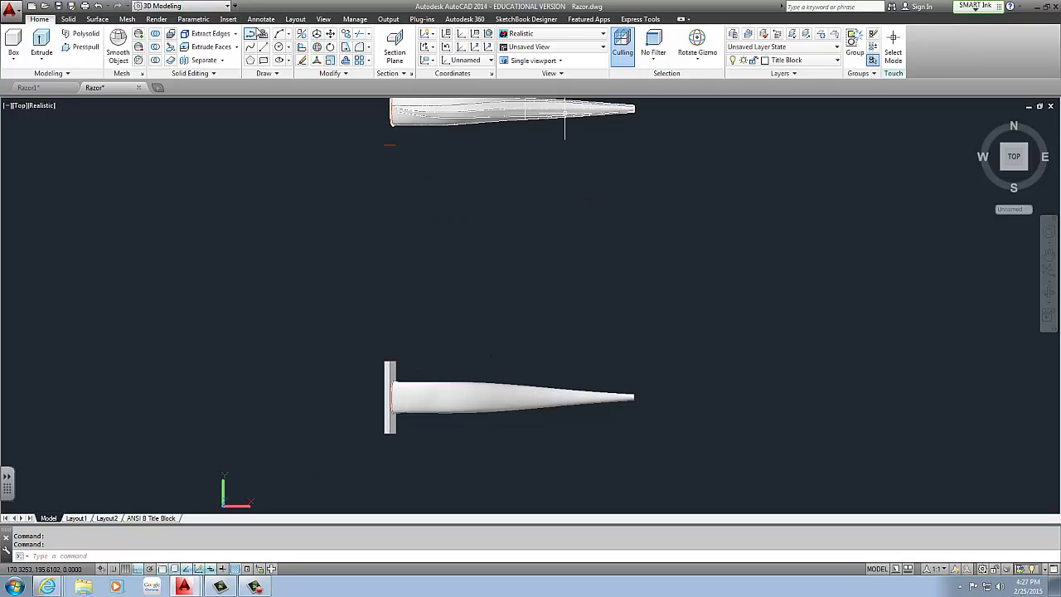
left_click(260, 20)
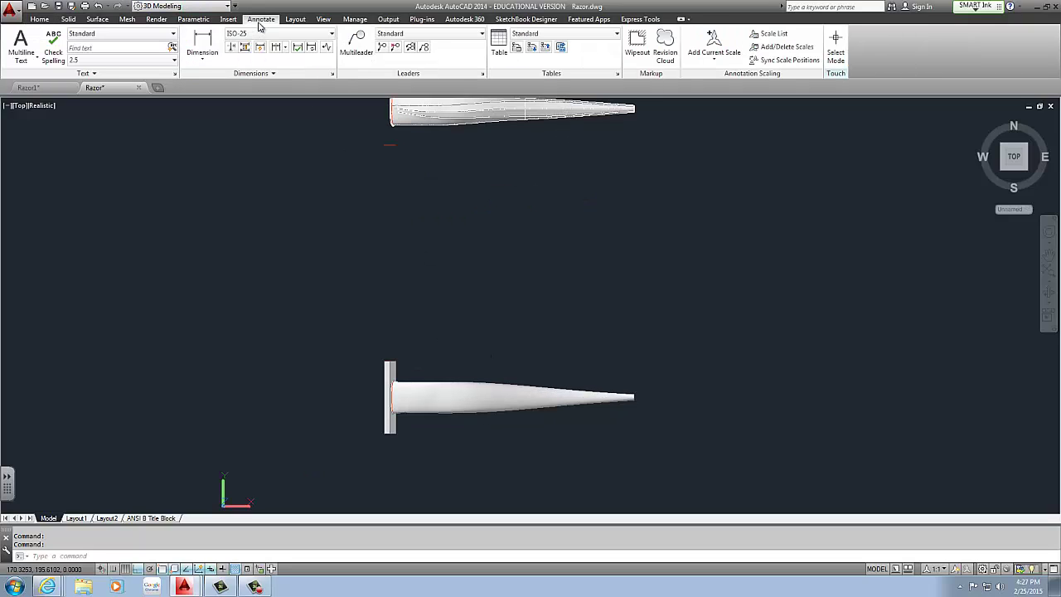
left_click(34, 62)
left_click(34, 79)
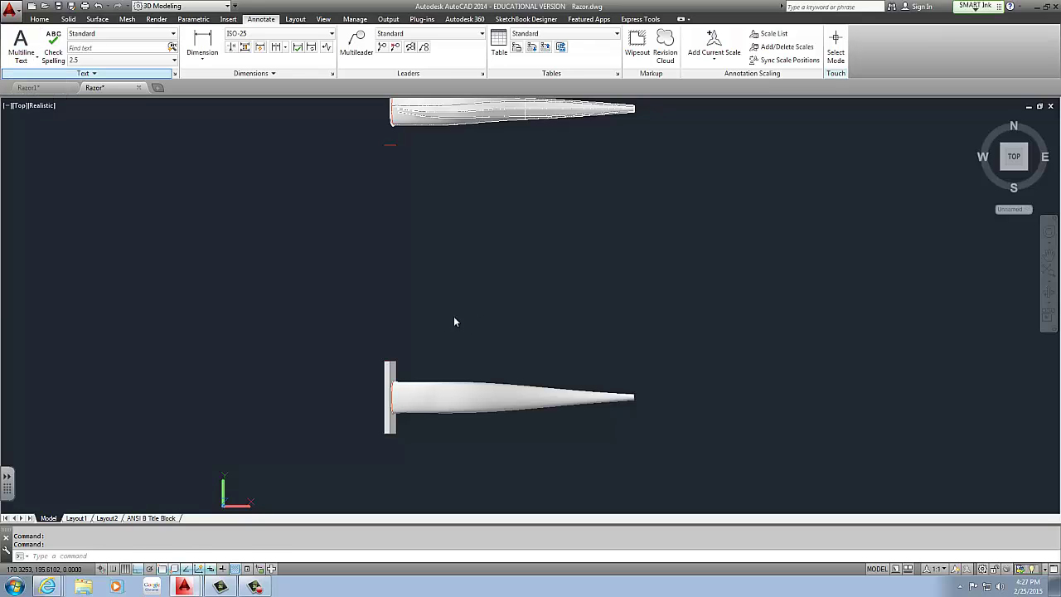
left_click(378, 323)
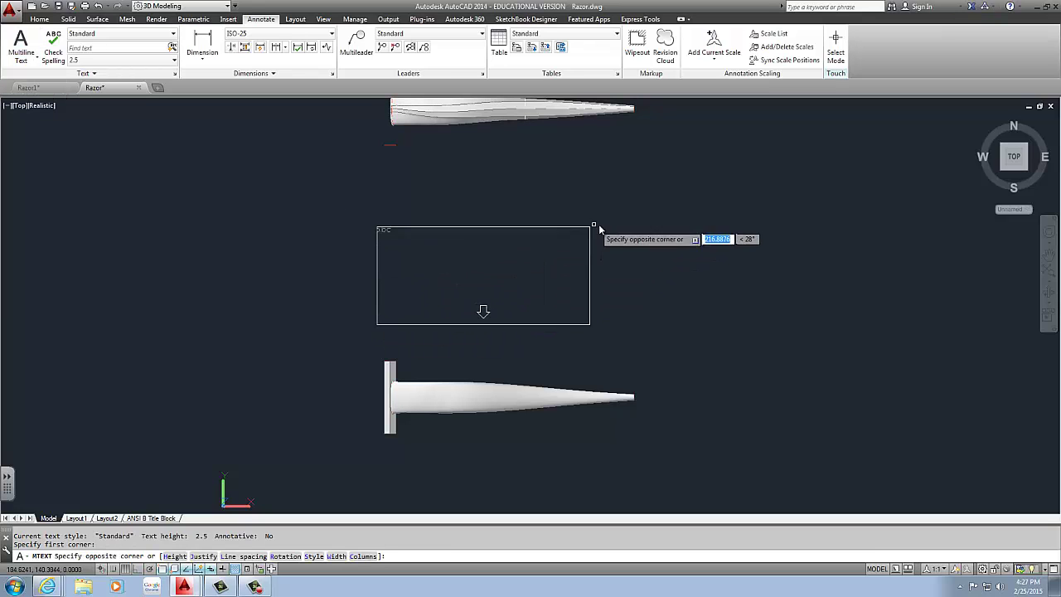
left_click(654, 218)
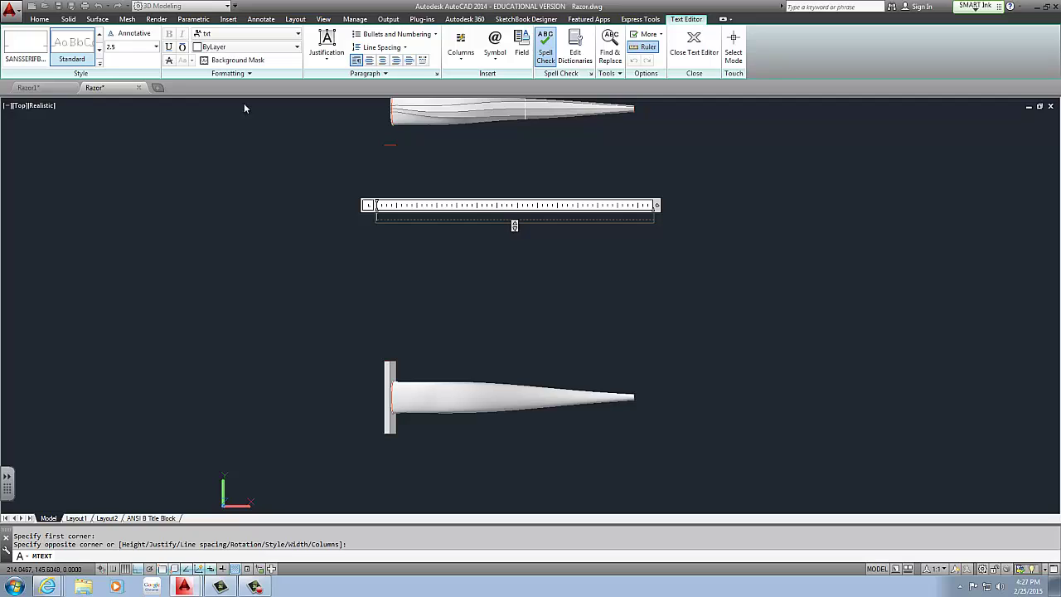
key("Escape")
key("Escape")
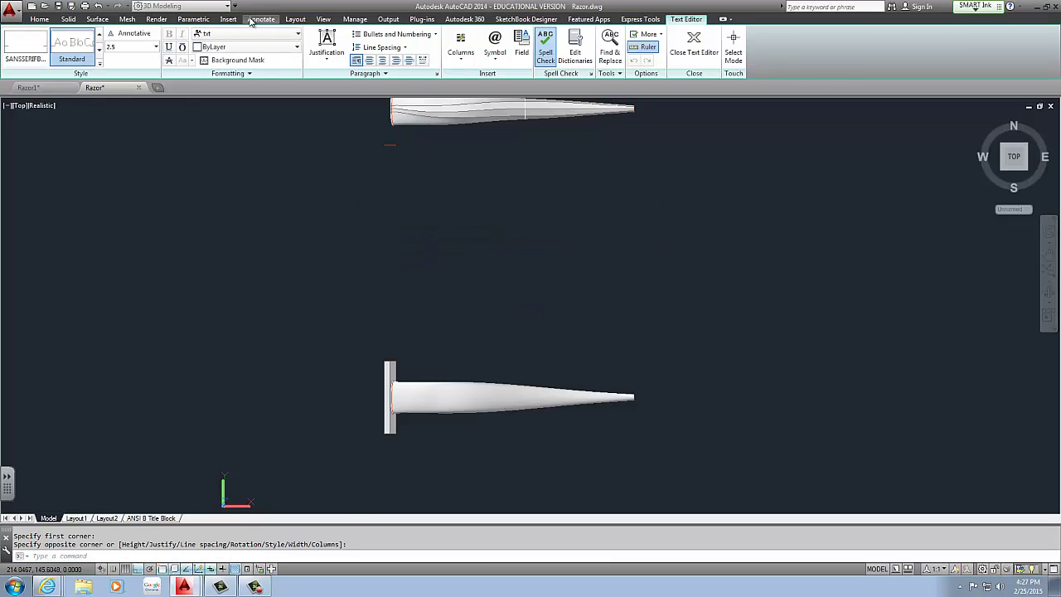
Place a multiline text box above the razor with the head, as wide as the handle, and enter a person's first name.
left_click(32, 56)
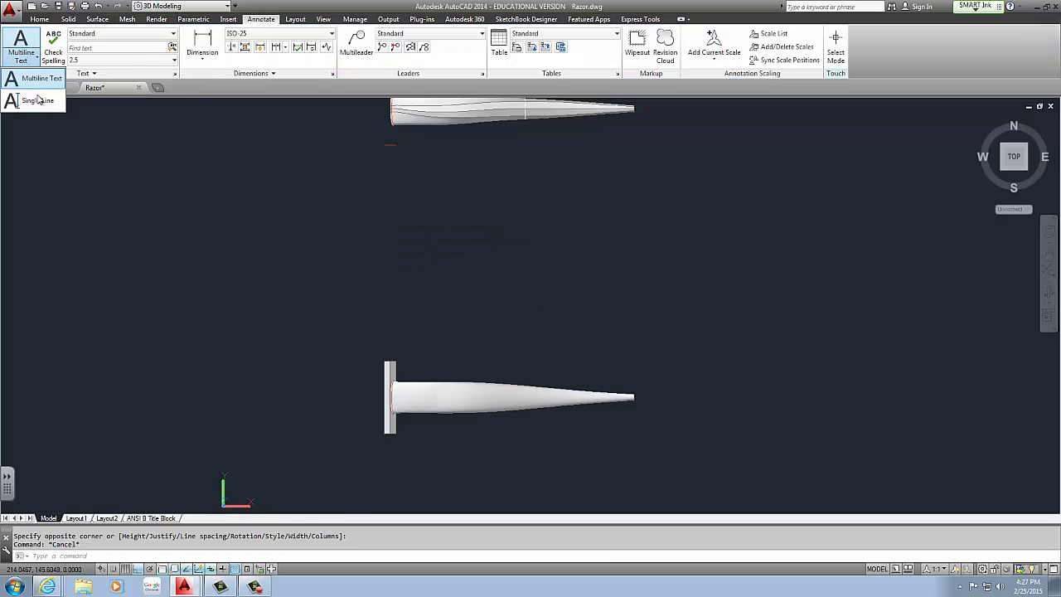
left_click(47, 85)
left_click(377, 334)
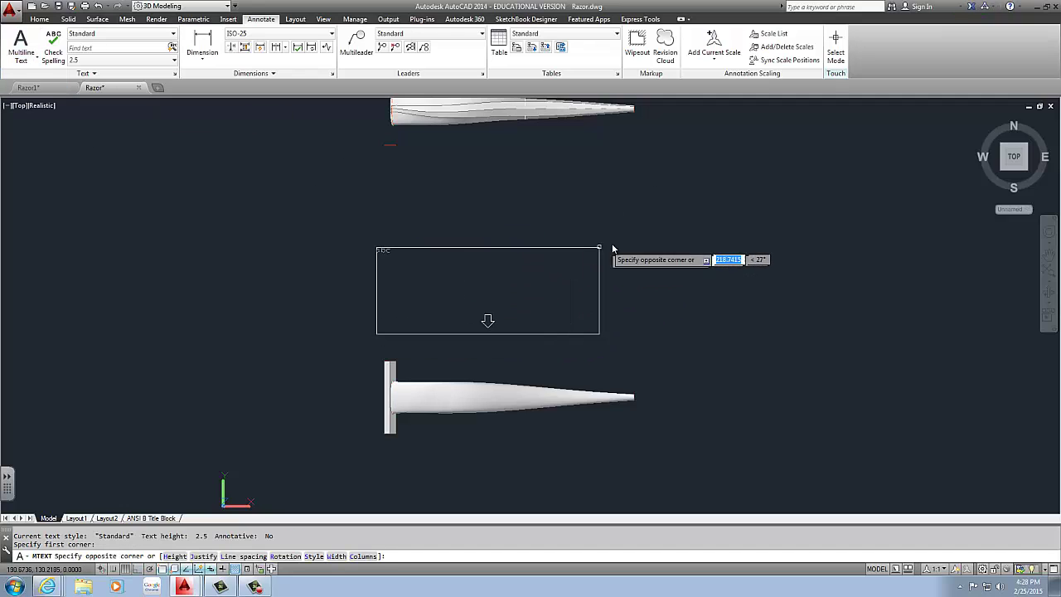
left_click(663, 215)
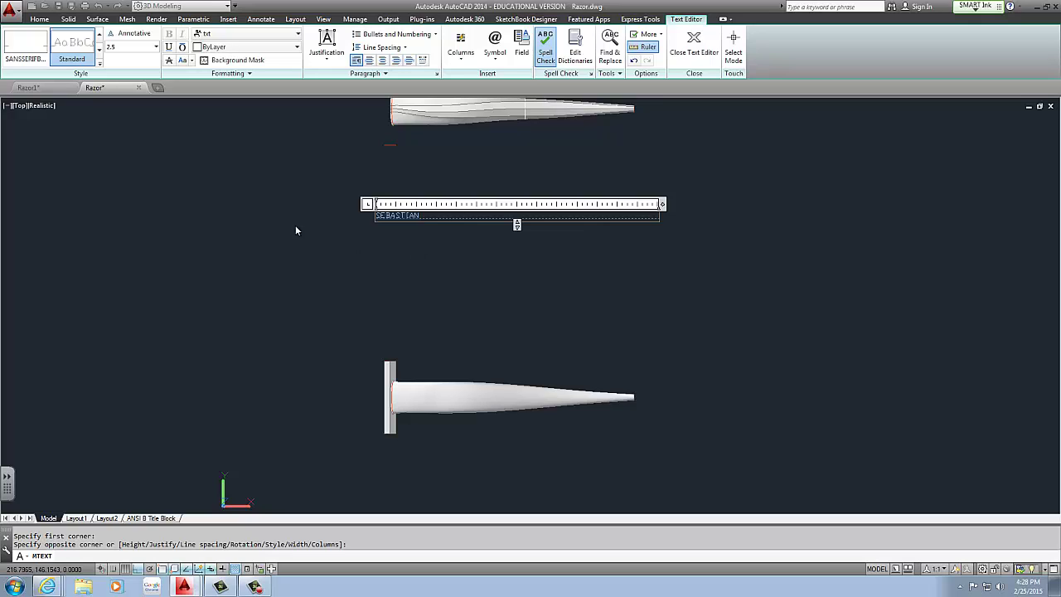
Apply the style1 text style to the name and preview the Roman style on it.
left_click(80, 52)
left_click(100, 52)
left_click(100, 64)
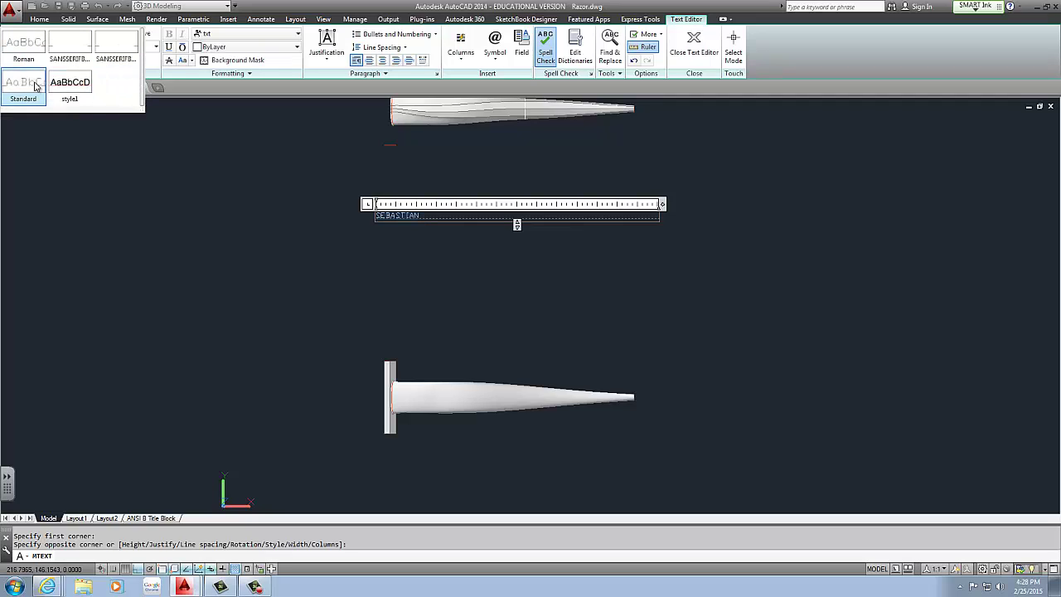
left_click(86, 72)
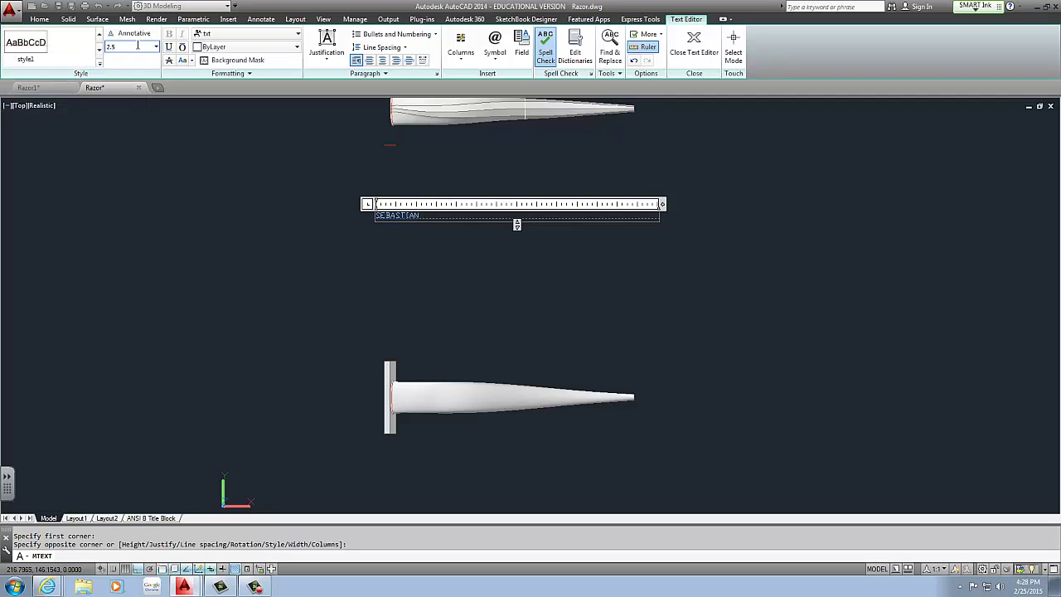
right_click(81, 77)
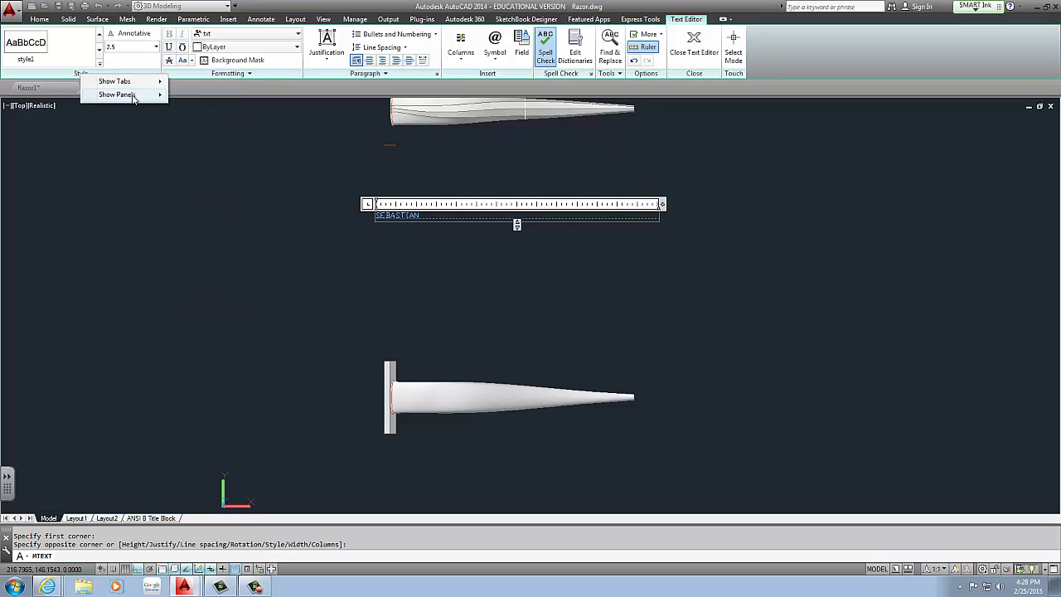
left_click(26, 58)
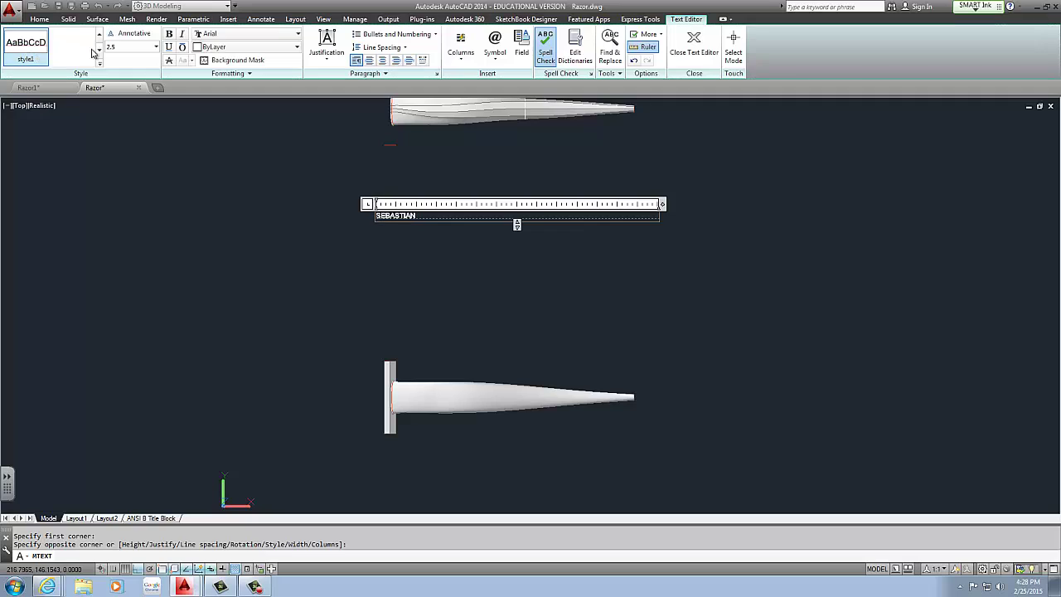
left_click(99, 35)
left_click(26, 45)
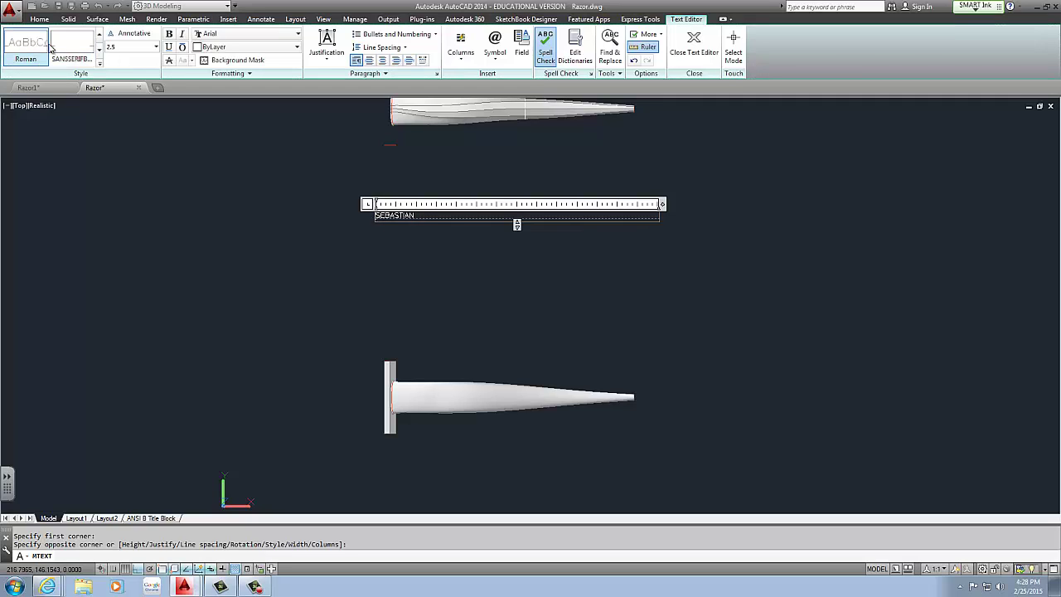
left_click(255, 586)
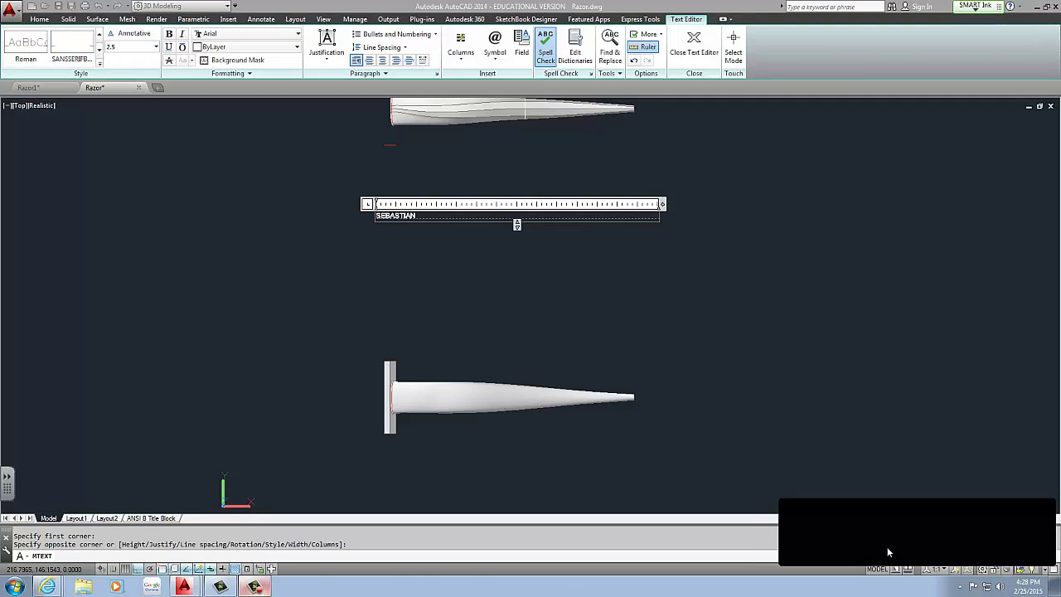
left_click(1006, 543)
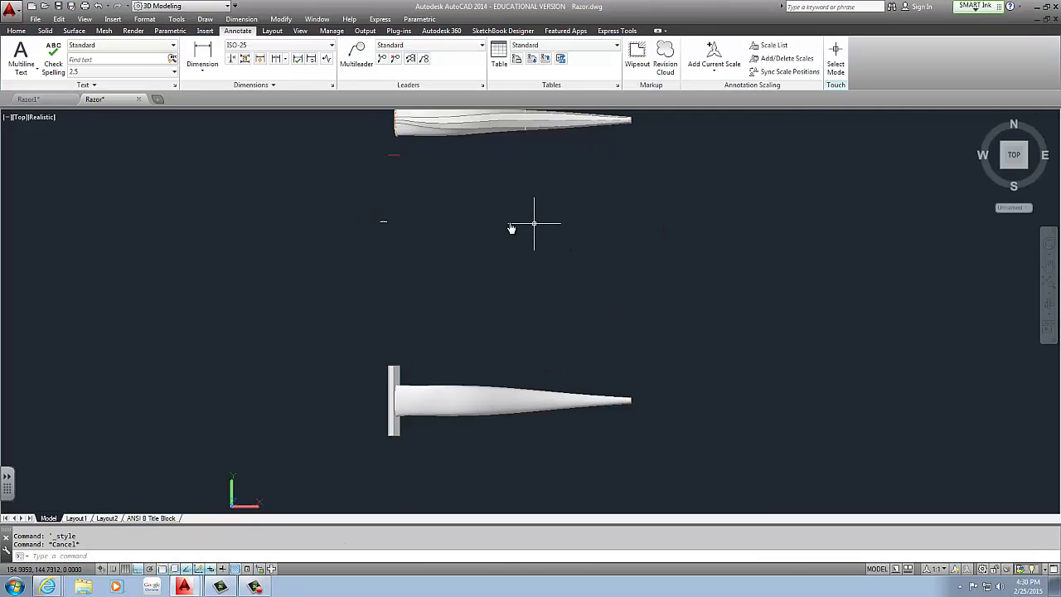
scroll(398, 230, "up", 5)
scroll(399, 230, "down", 5)
scroll(374, 216, "up", 4)
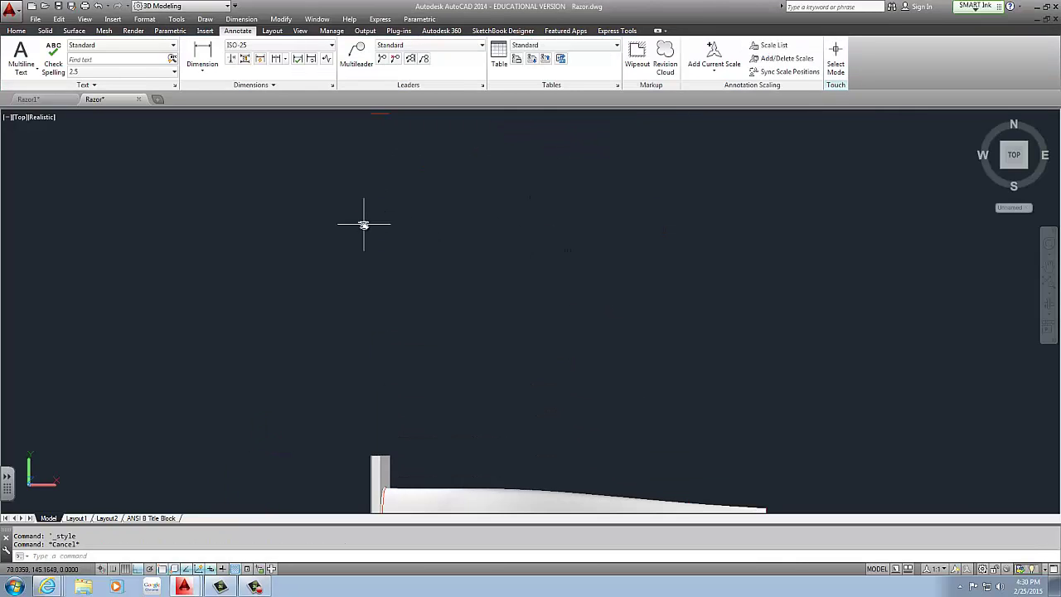
double_click(362, 221)
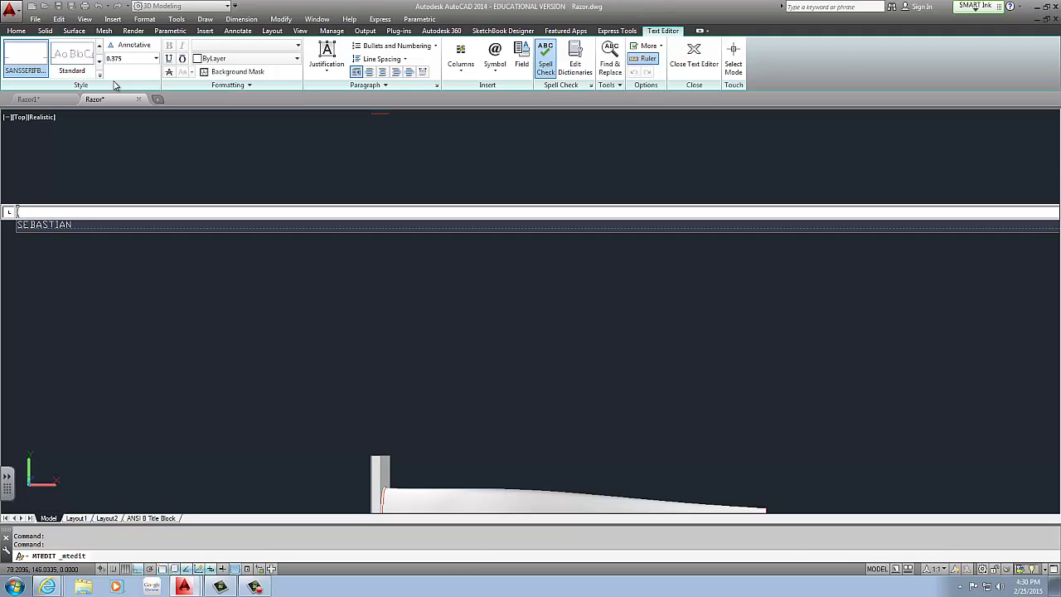
key("Escape")
key("Escape")
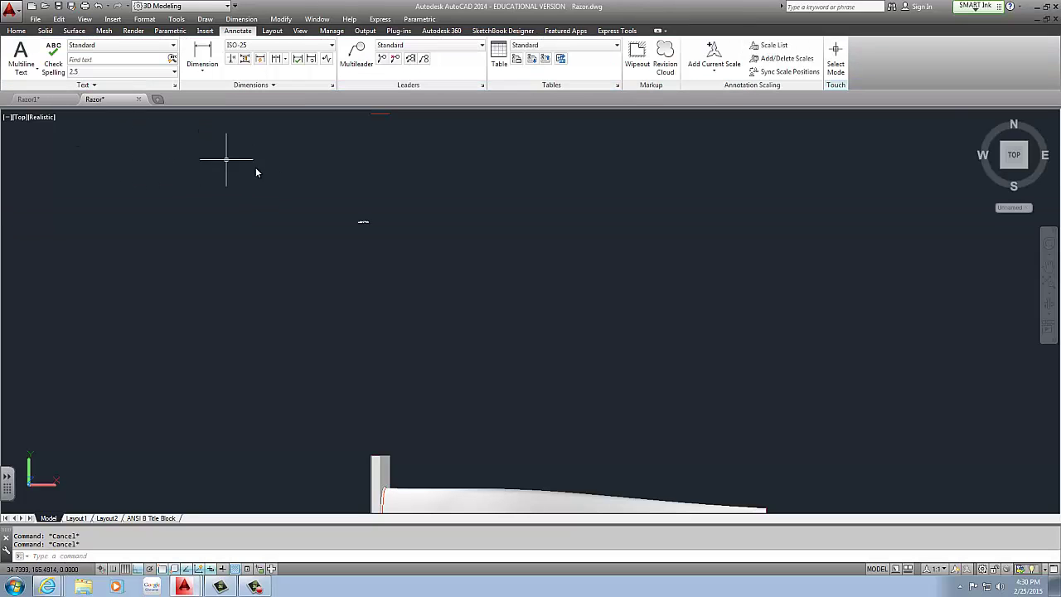
Create a new text style named SUBTRACT.
middle_click_drag(319, 203, 362, 169)
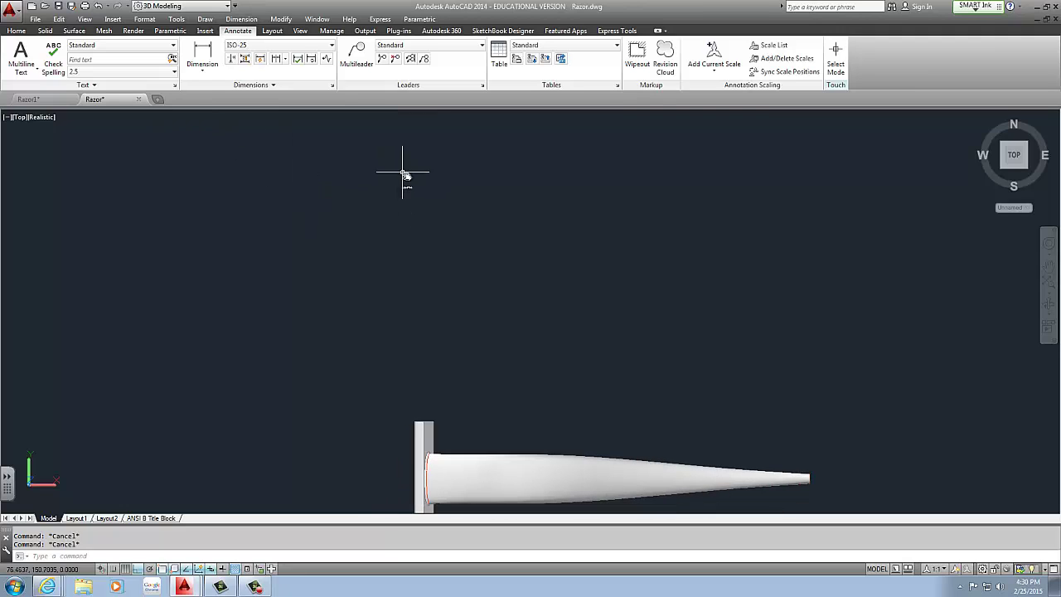
scroll(405, 185, "up", 8)
scroll(414, 190, "down", 7)
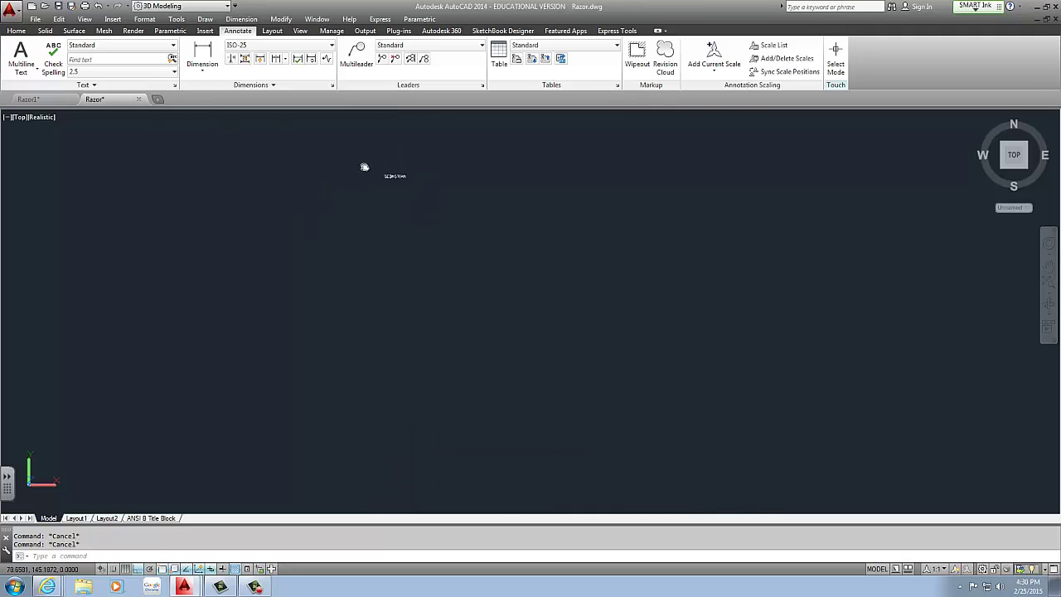
middle_click_drag(364, 166, 313, 147)
scroll(311, 194, "down", 3)
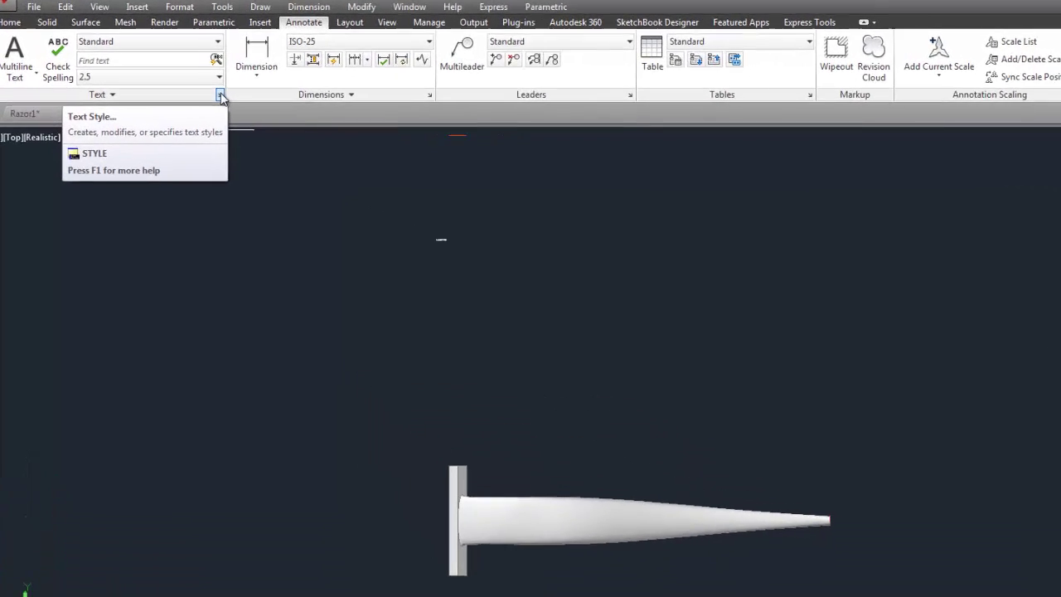
left_click(243, 99)
left_click_drag(542, 244, 374, 198)
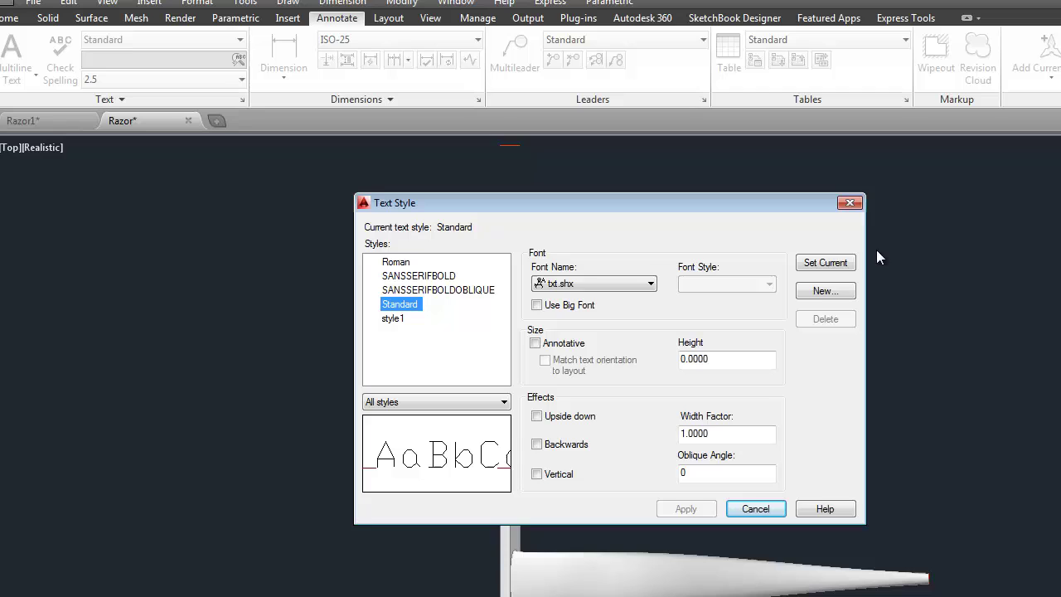
left_click(828, 293)
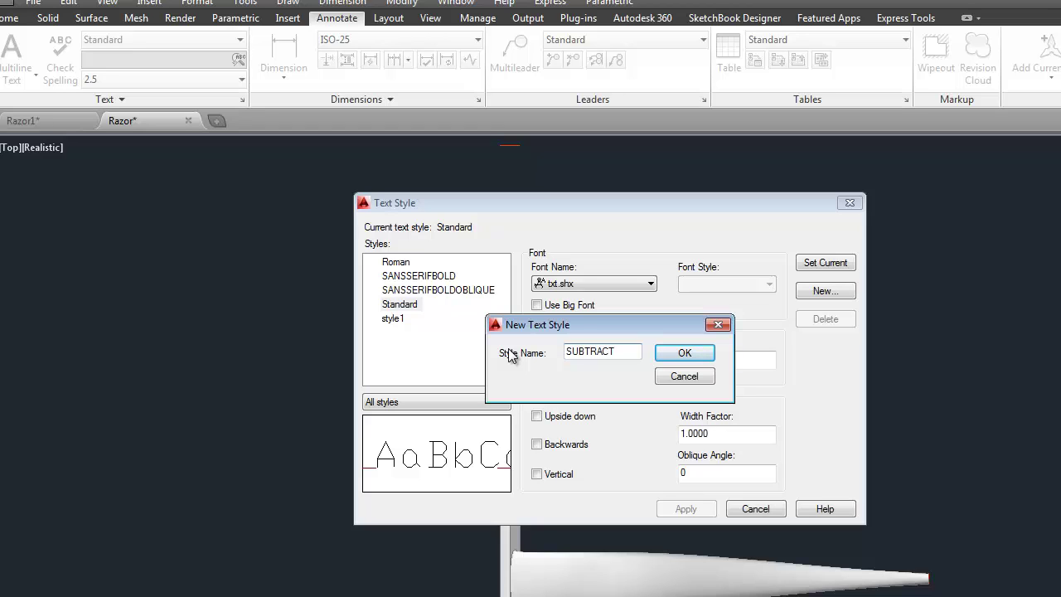
left_click(692, 355)
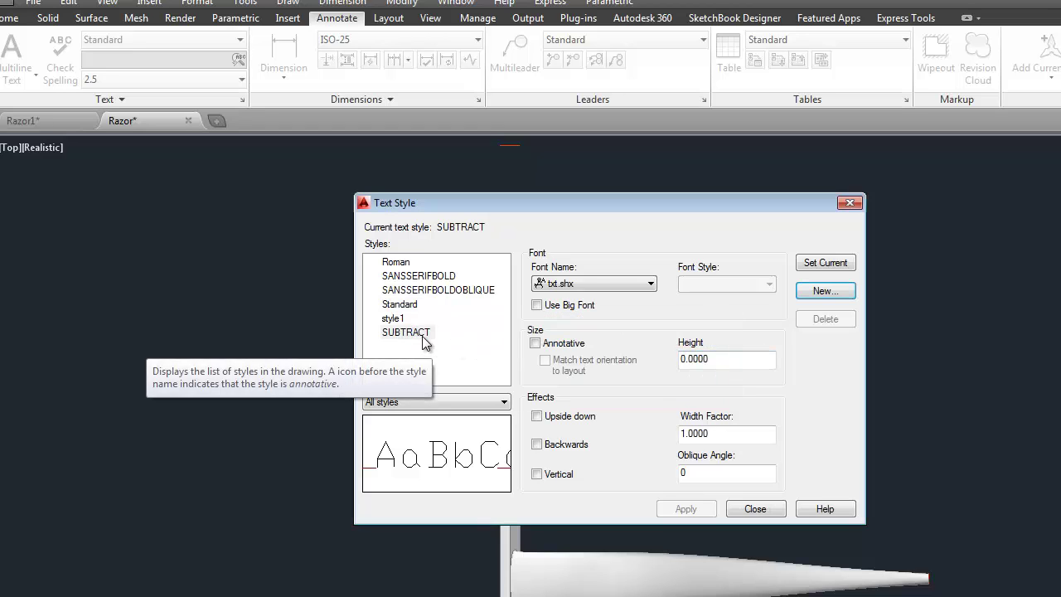
Try the Swis721 Blk BT, BlkCn BT, Ex BT and Lt BT fonts on the SUBTRACT text style.
left_click(591, 283)
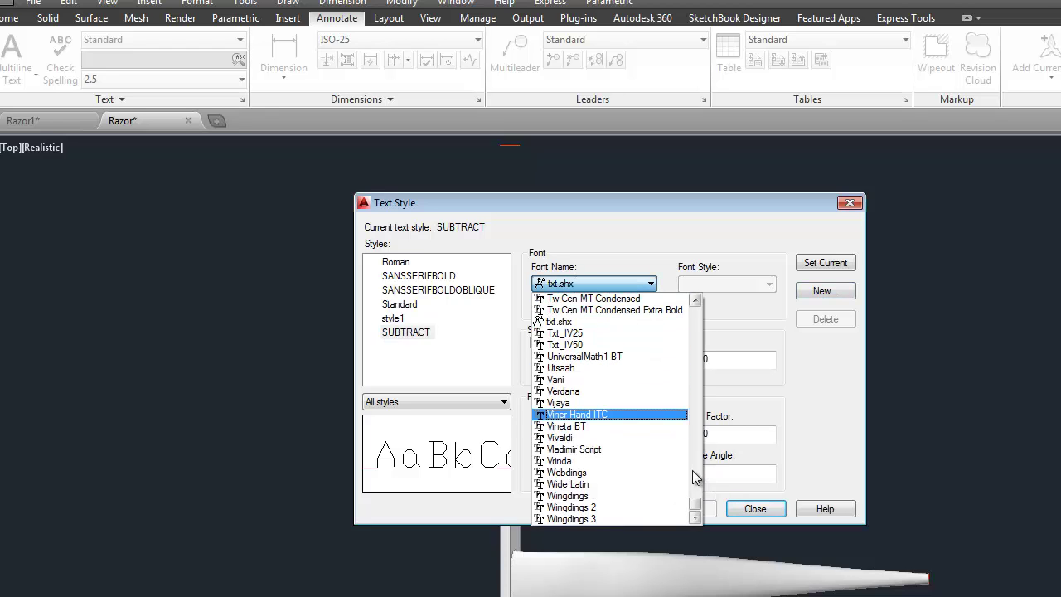
left_click_drag(695, 506, 693, 471)
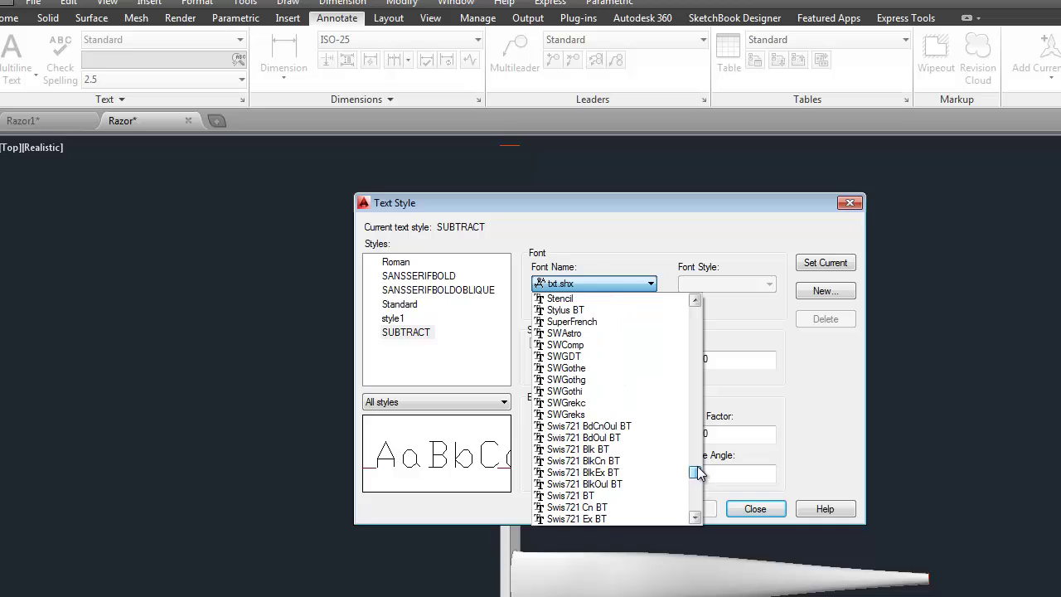
left_click(592, 450)
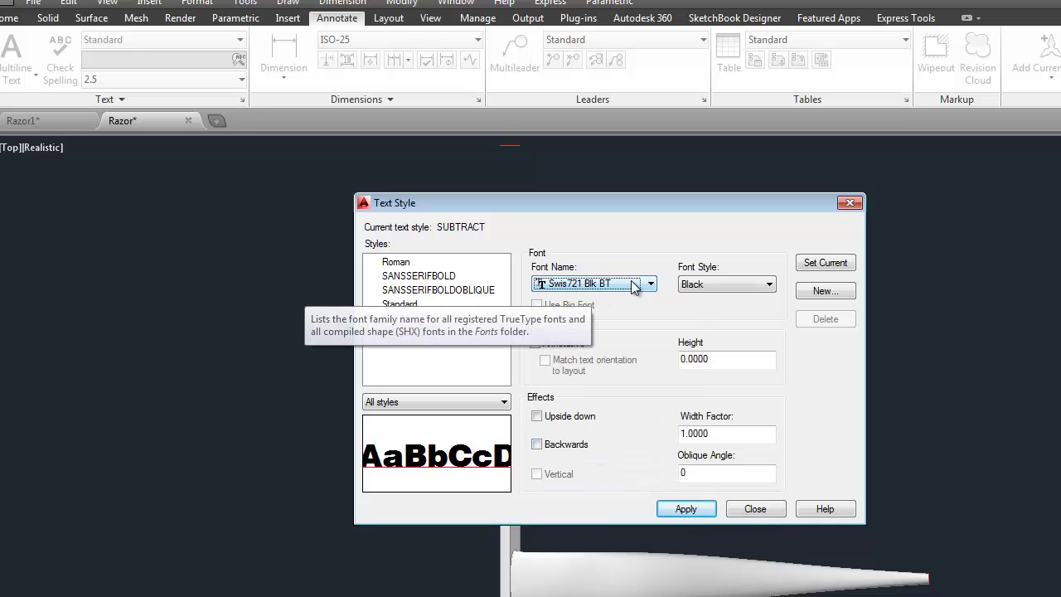
left_click(586, 290)
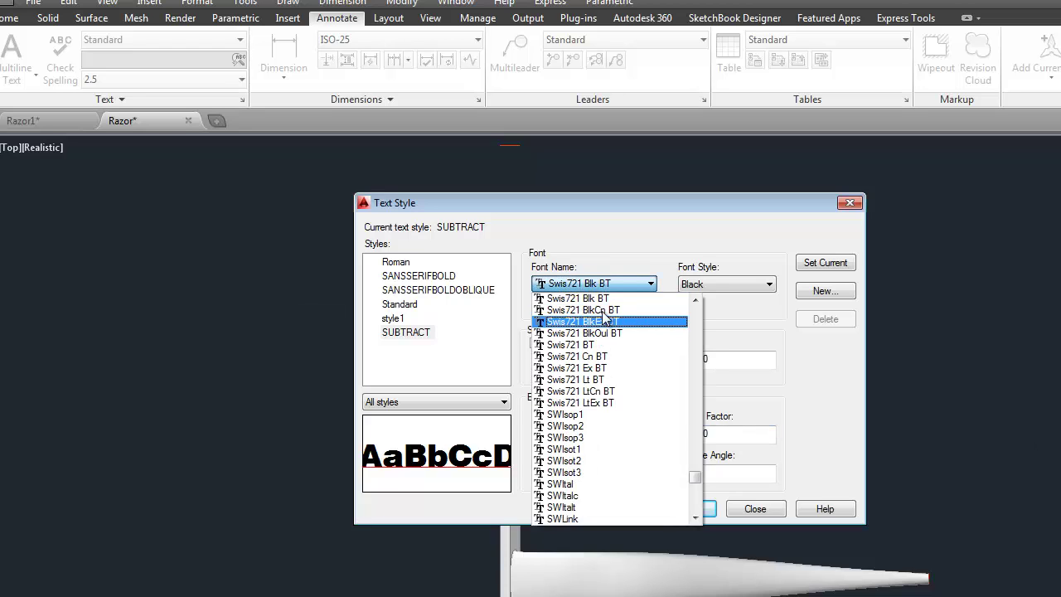
left_click(601, 309)
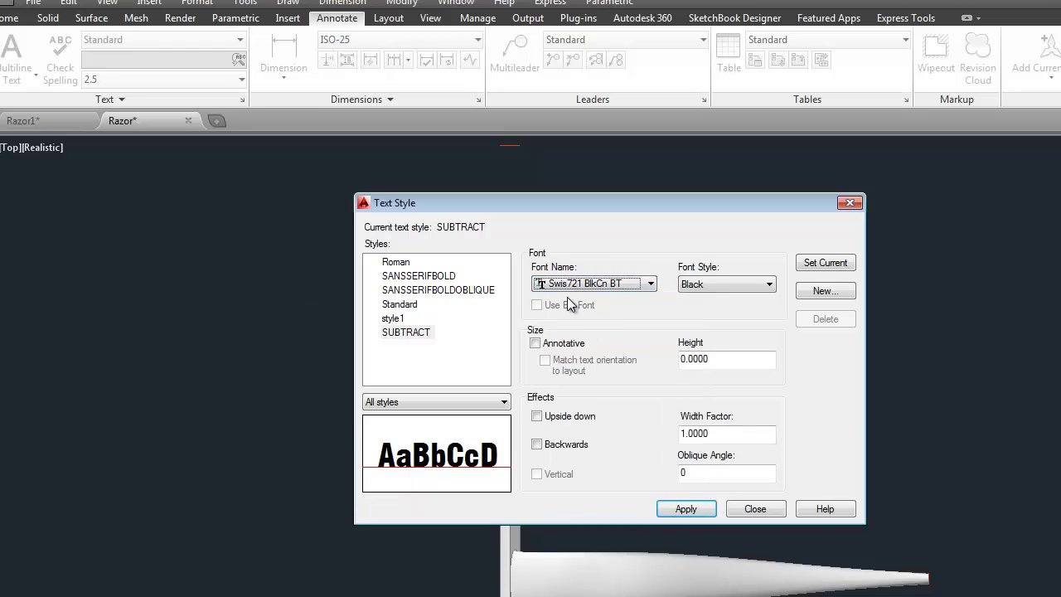
left_click(580, 283)
left_click(570, 358)
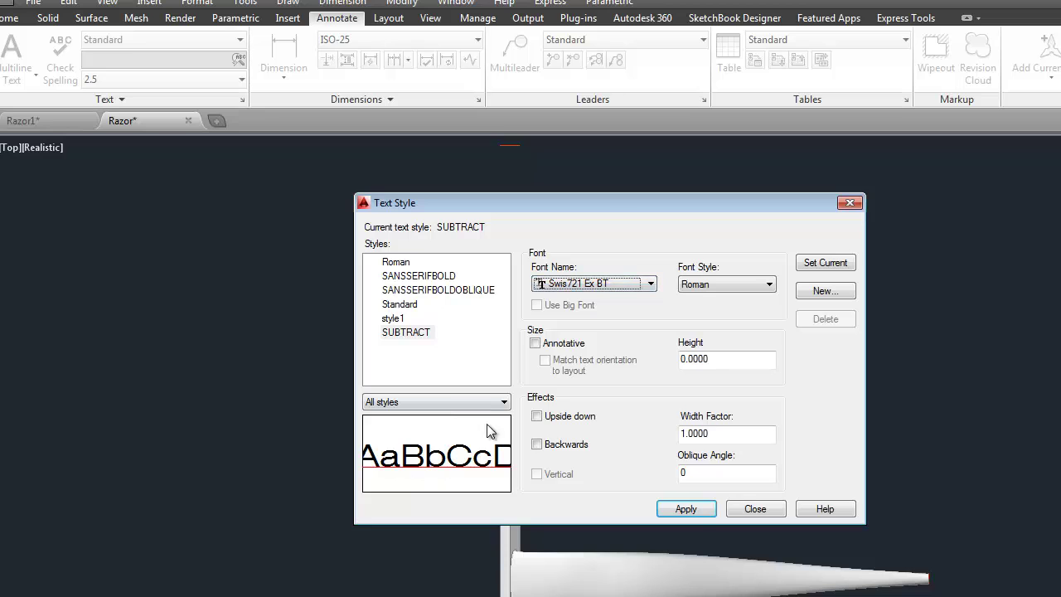
left_click(585, 286)
left_click(574, 310)
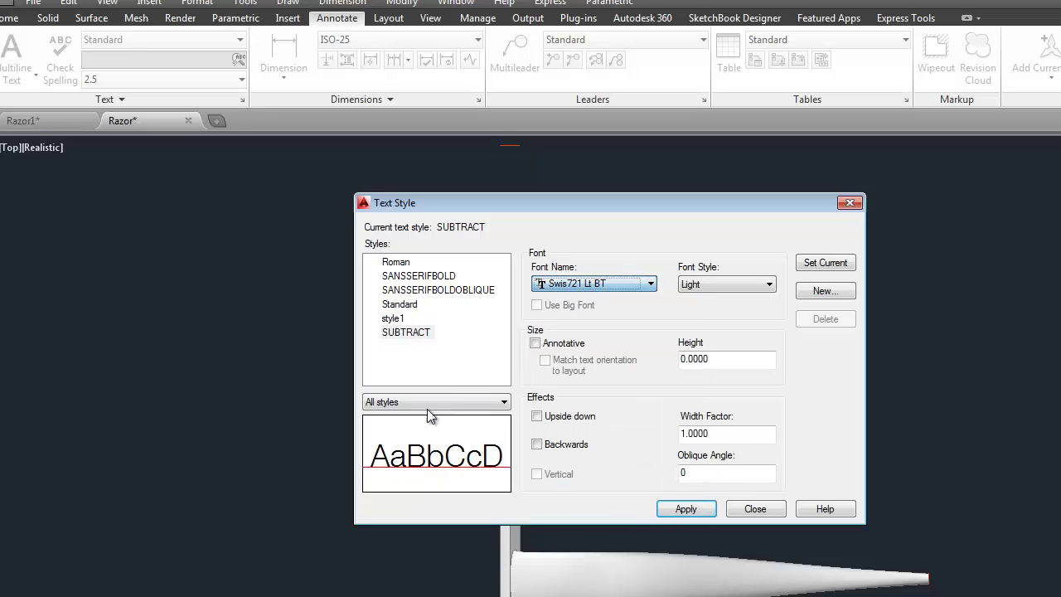
Set the SUBTRACT text style's font to Swis721 BlkEx BT and apply the change.
left_click(587, 284)
scroll(577, 319, "up", 2)
left_click(575, 312)
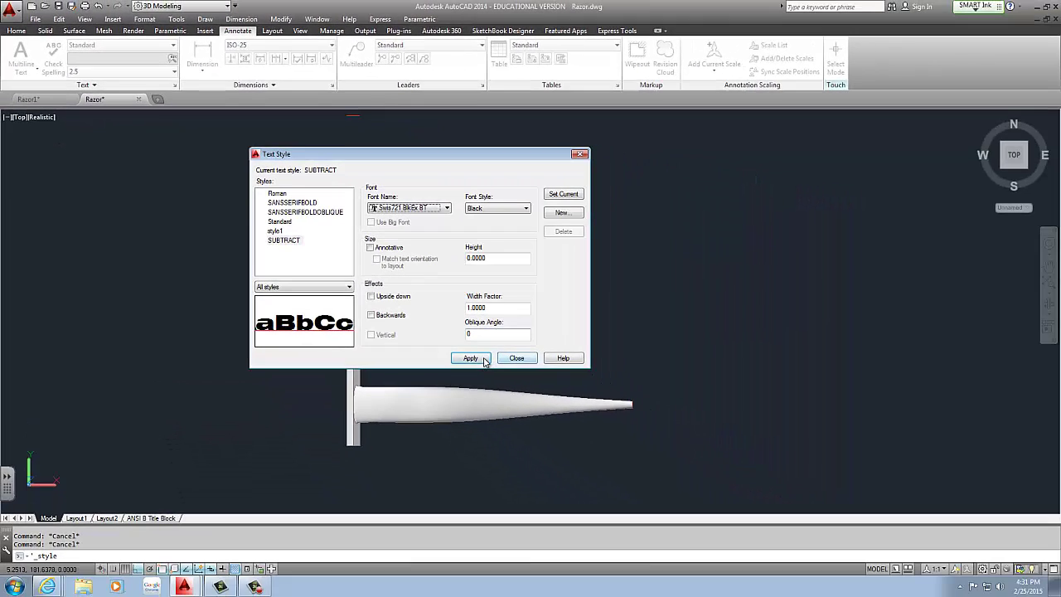
left_click(686, 508)
left_click(516, 358)
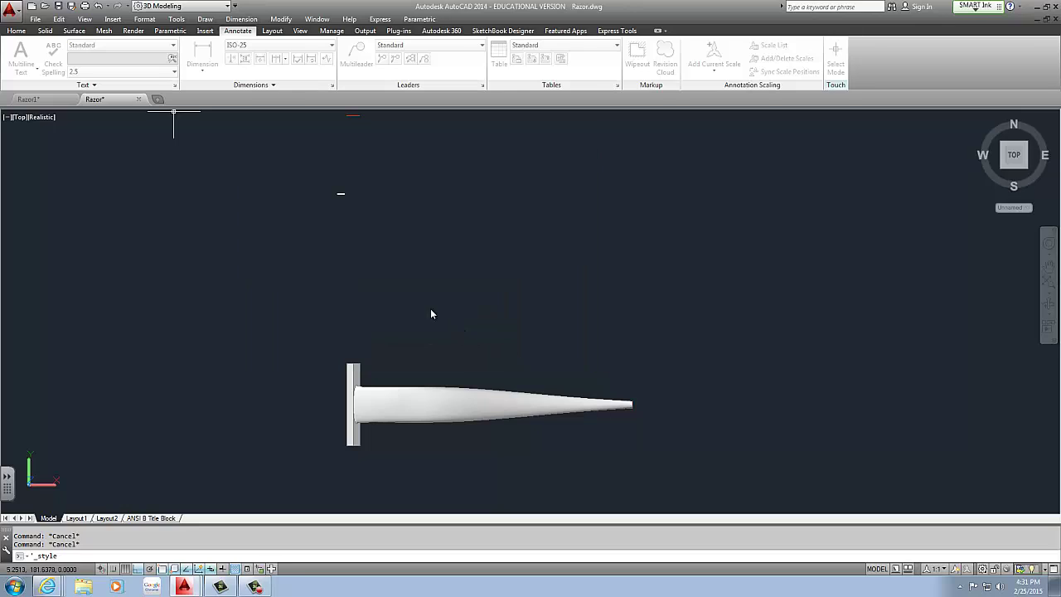
Apply the SUBTRACT text style to the name text above the razor and finish editing it.
double_click(342, 199)
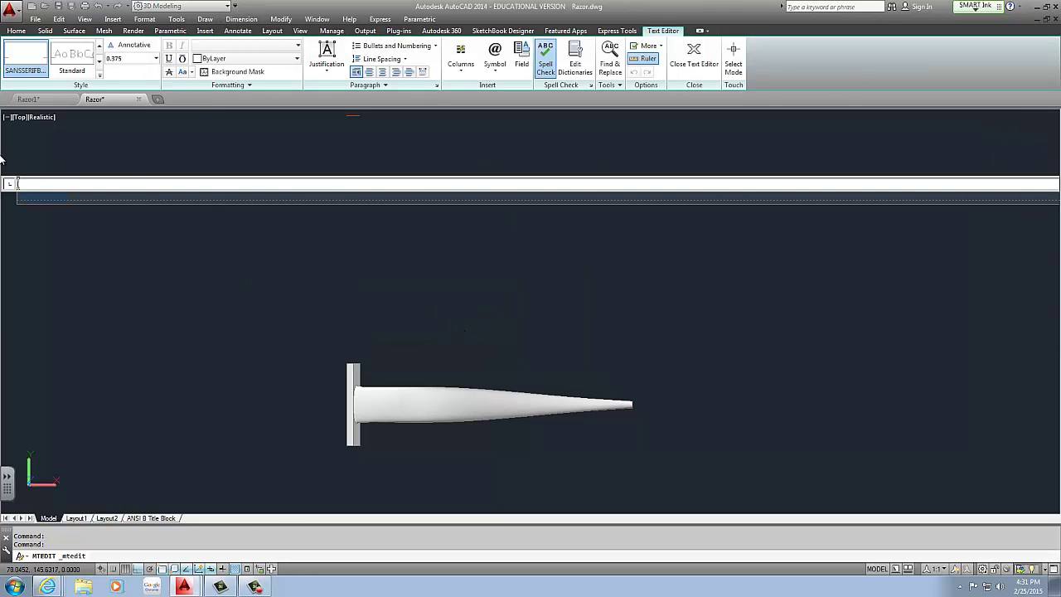
left_click(101, 75)
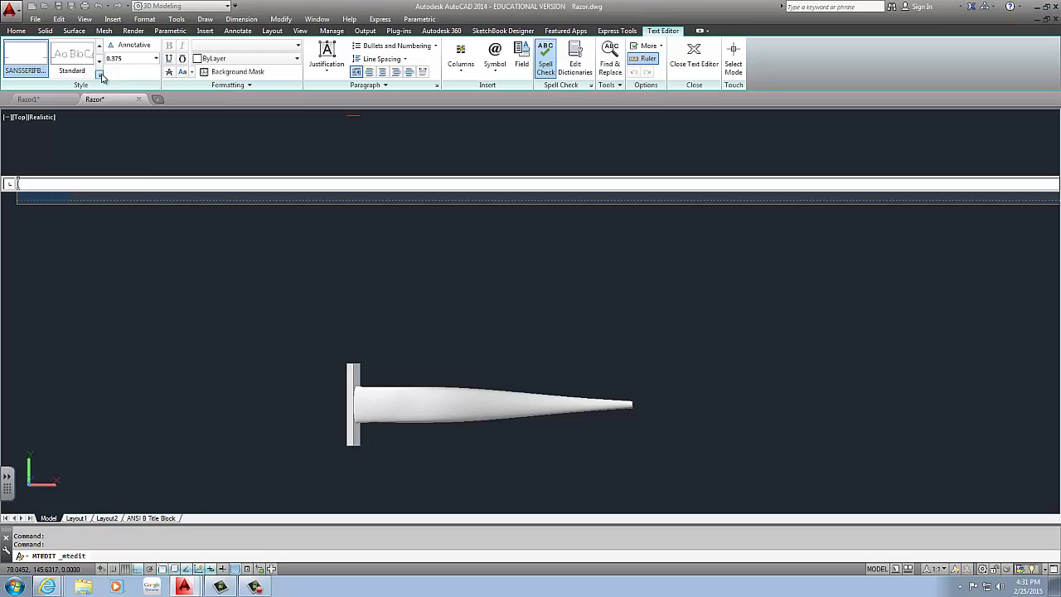
left_click(101, 75)
left_click(99, 75)
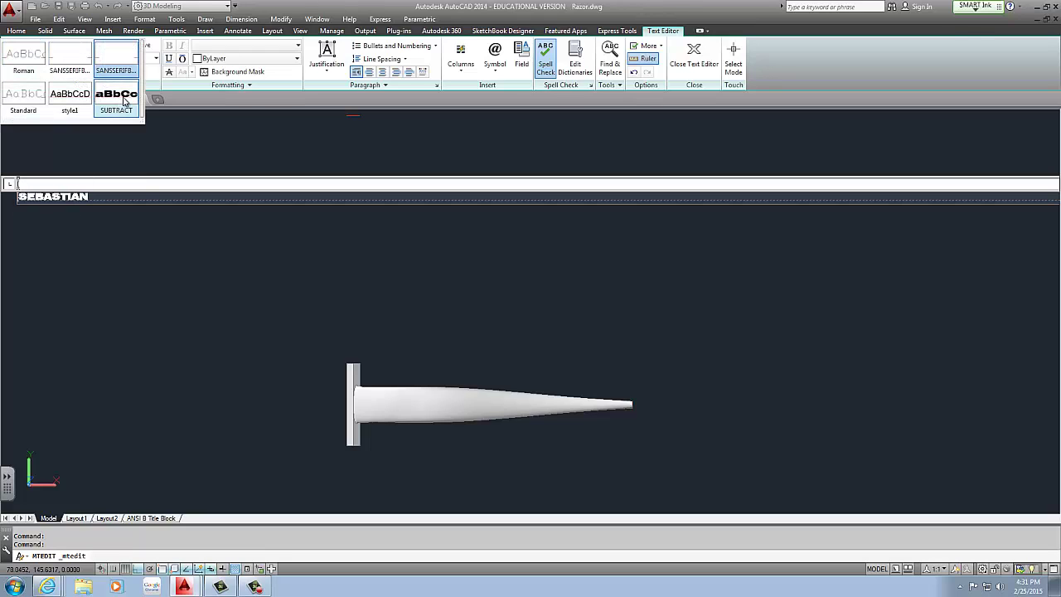
left_click(113, 101)
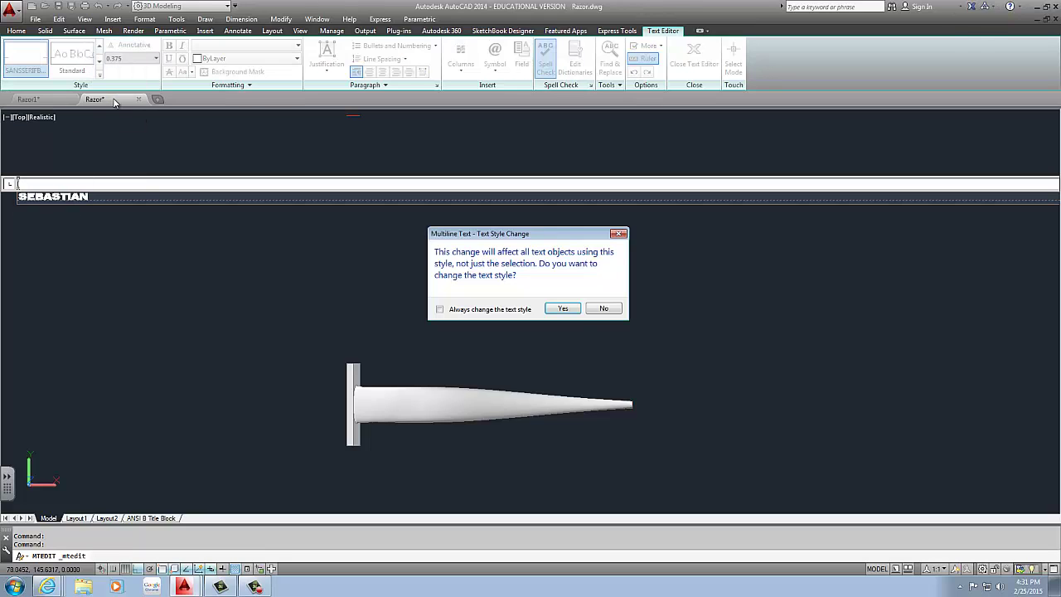
left_click(563, 309)
key("ctrl+a")
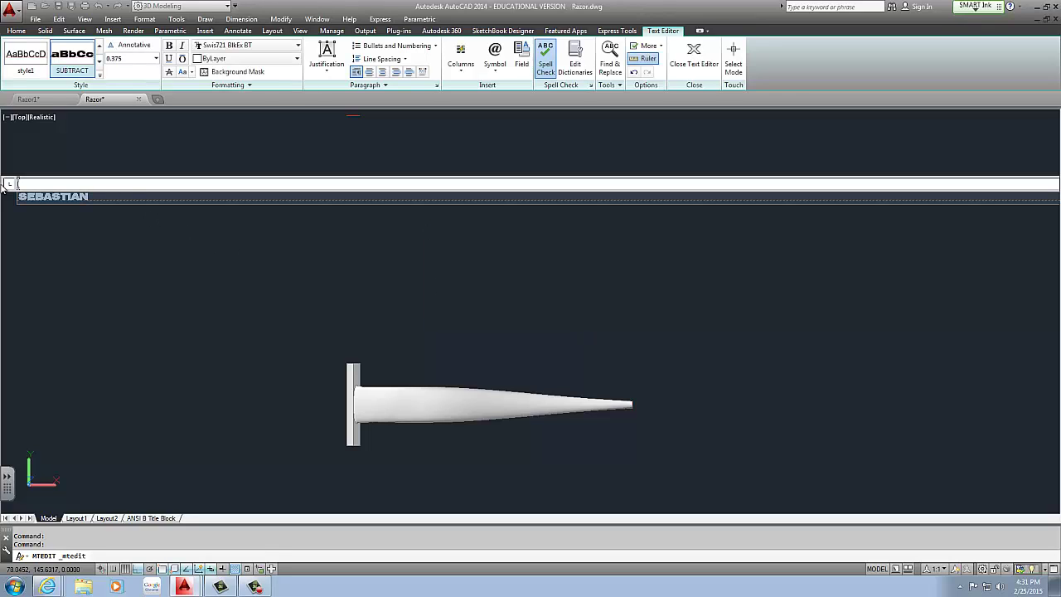
left_click(112, 230)
Scale the small name text up strongly by eye about a base point on the text.
type("scale")
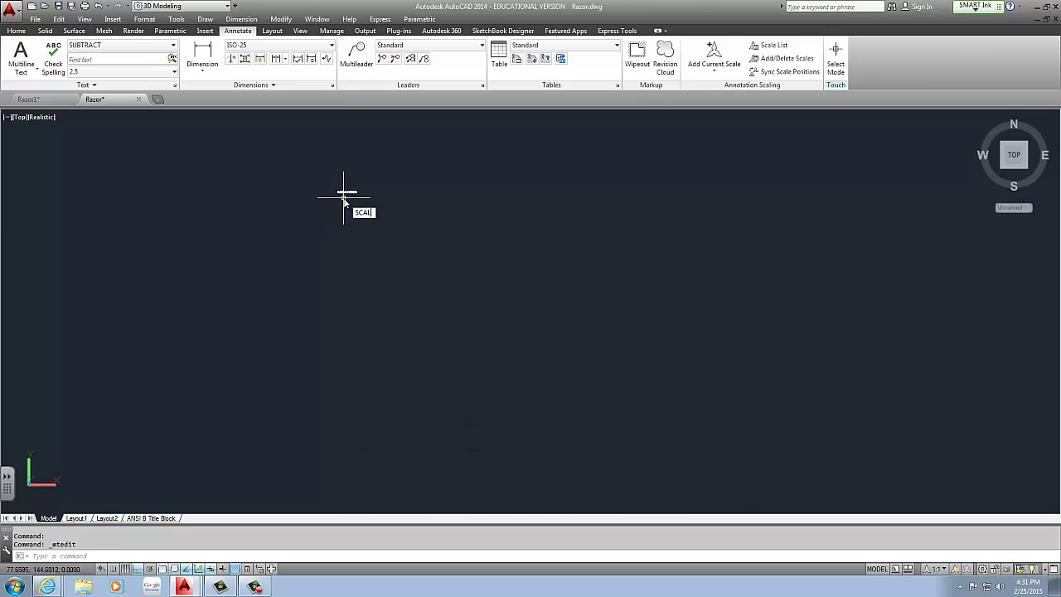
key("Return")
left_click(329, 197)
left_click(363, 179)
key("Return")
left_click(343, 188)
left_click(593, 311)
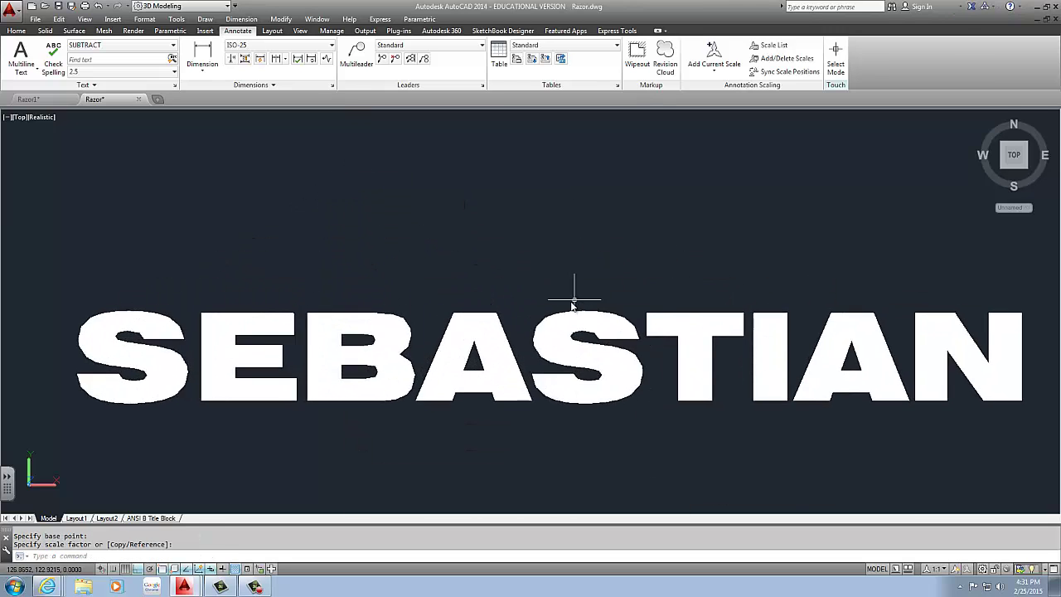
Scale the enlarged name text by a factor of .54 about a base point on its lettering.
scroll(319, 264, "down", 8)
scroll(497, 288, "up", 2)
left_click(292, 288)
key("Return")
left_click(304, 291)
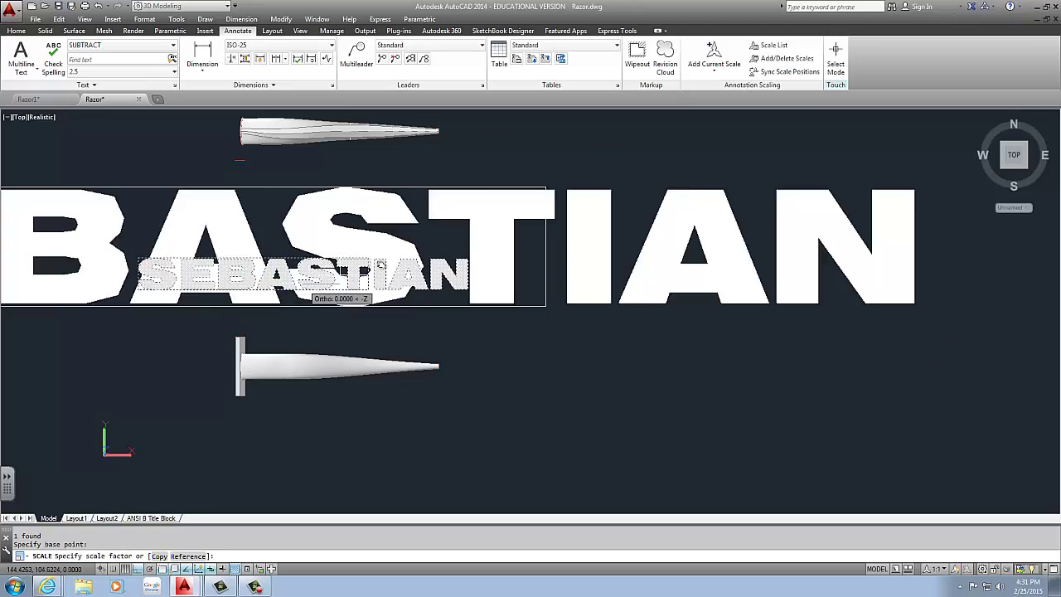
type(".54")
key("Return")
Move the name text straight down about 50 units so it overlaps the razor with the attached head.
left_click(334, 266)
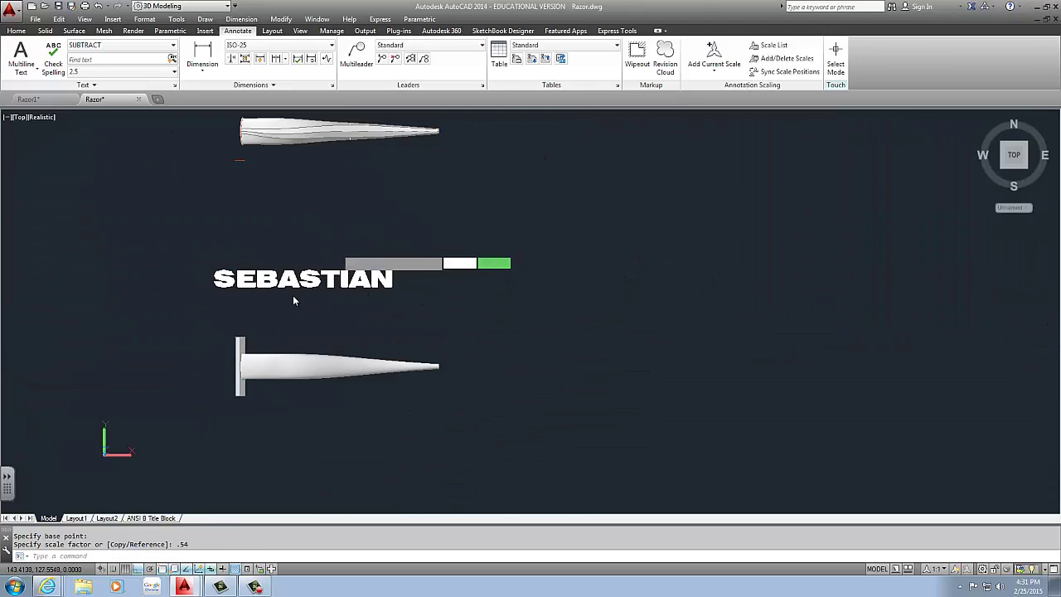
left_click(293, 296)
middle_click_drag(304, 299, 295, 265)
type("m")
key("Return")
left_click(437, 233)
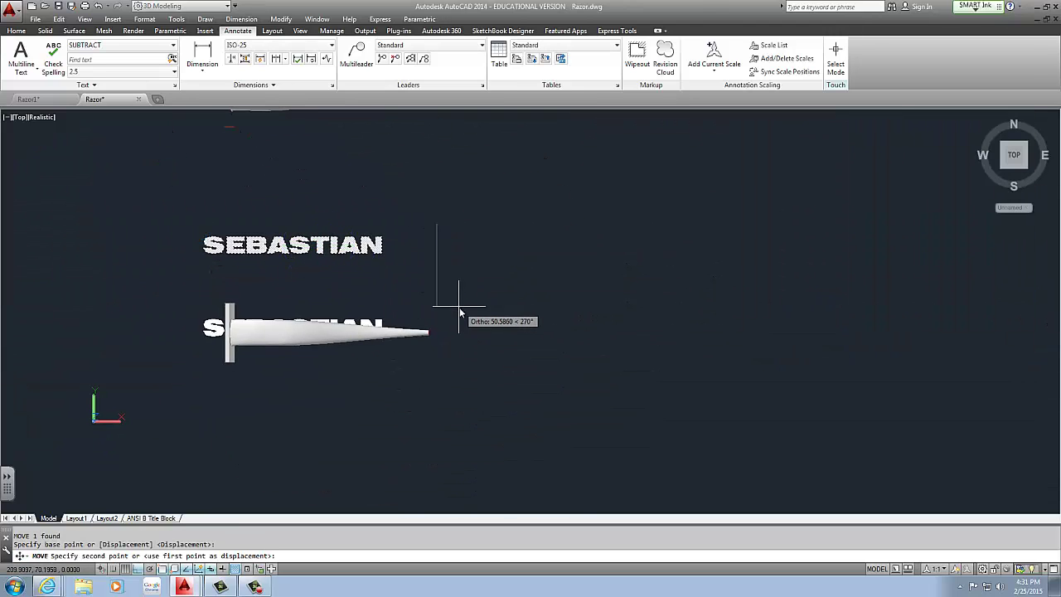
left_click(460, 301)
Move the name text horizontally away from the handle so most of it lies in front of the razor's head.
scroll(209, 309, "up", 2)
left_click(209, 308)
left_click(189, 338)
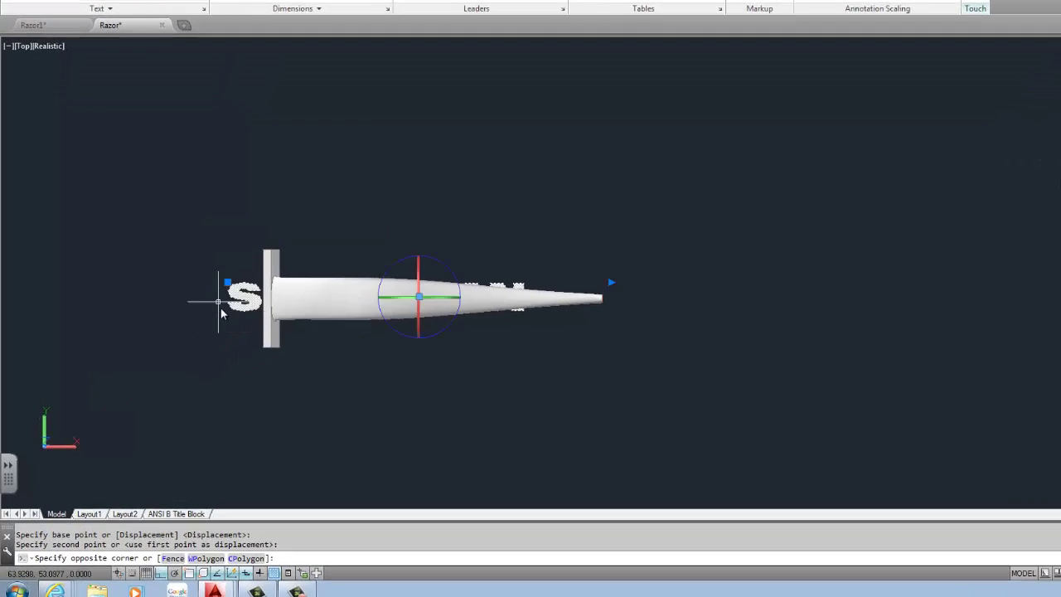
key("Return")
left_click(199, 344)
left_click(8, 343)
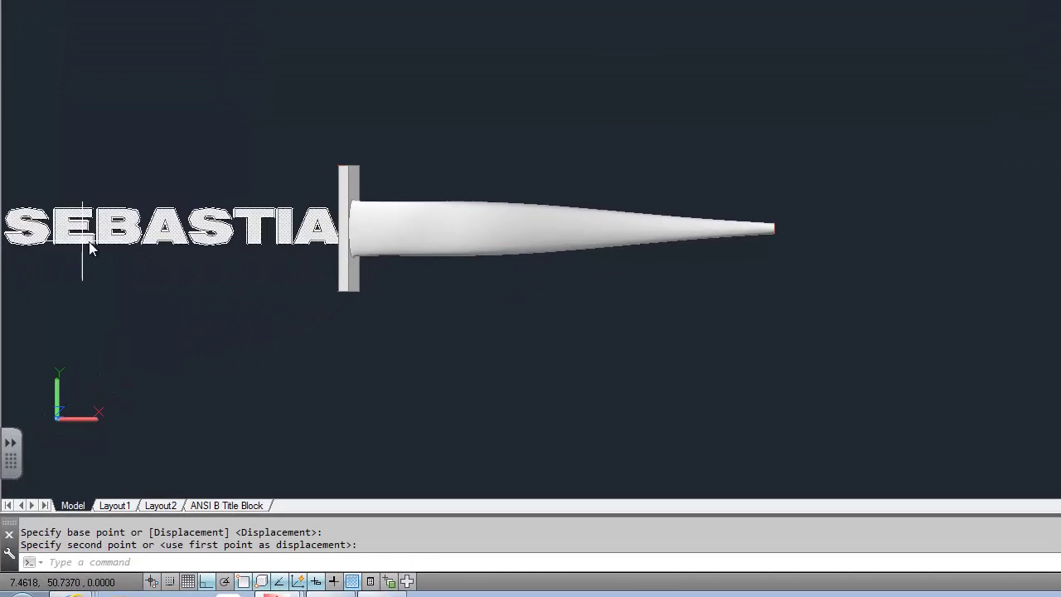
Scale the name text beside the razor's head by a factor of .5 about its middle.
middle_click_drag(89, 247, 326, 201)
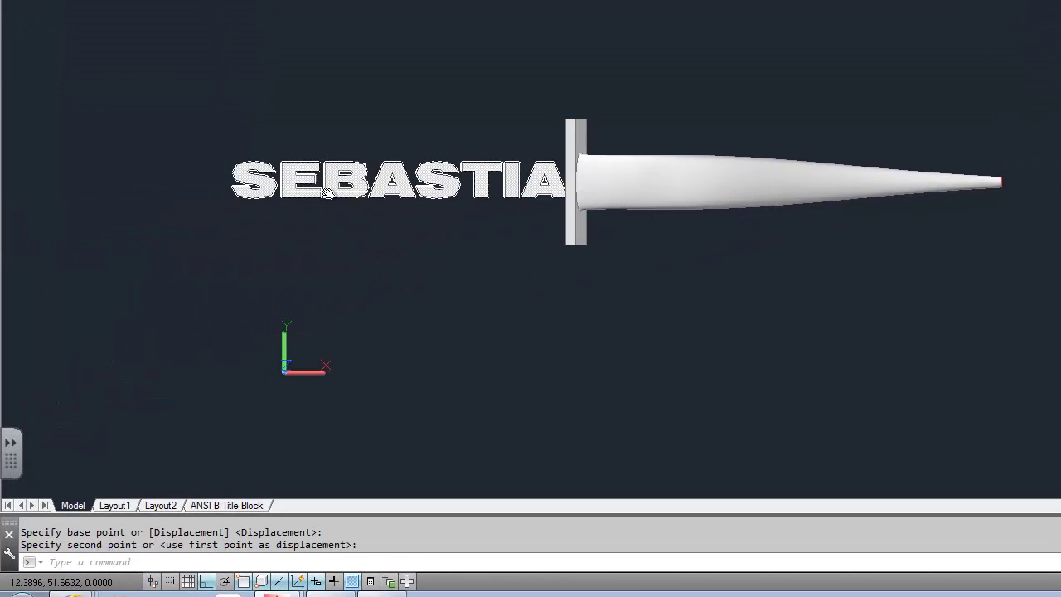
type("s")
key("Return")
left_click(483, 157)
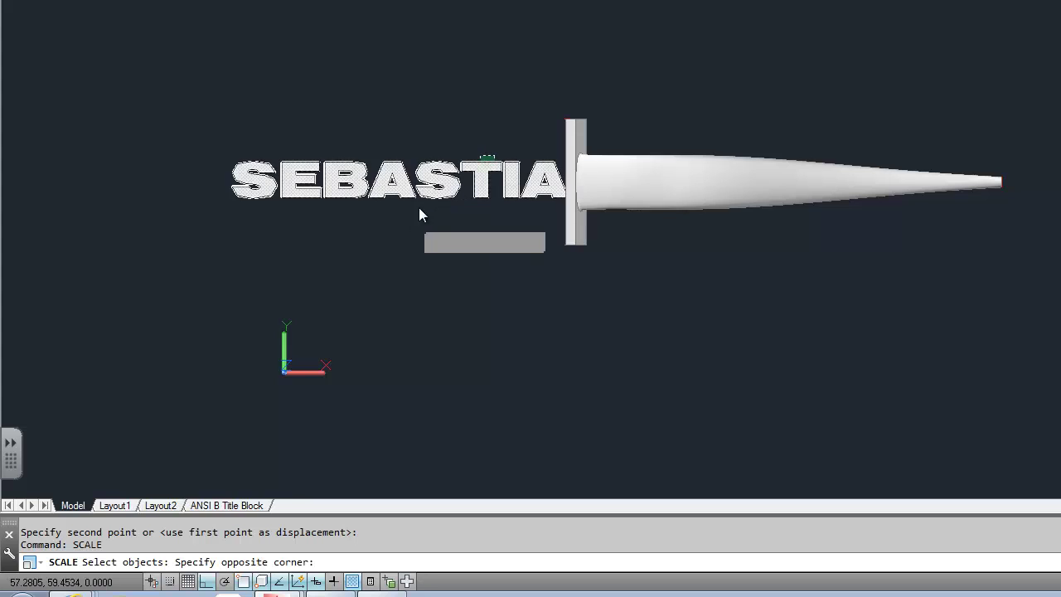
left_click(420, 211)
key("Return")
left_click(433, 181)
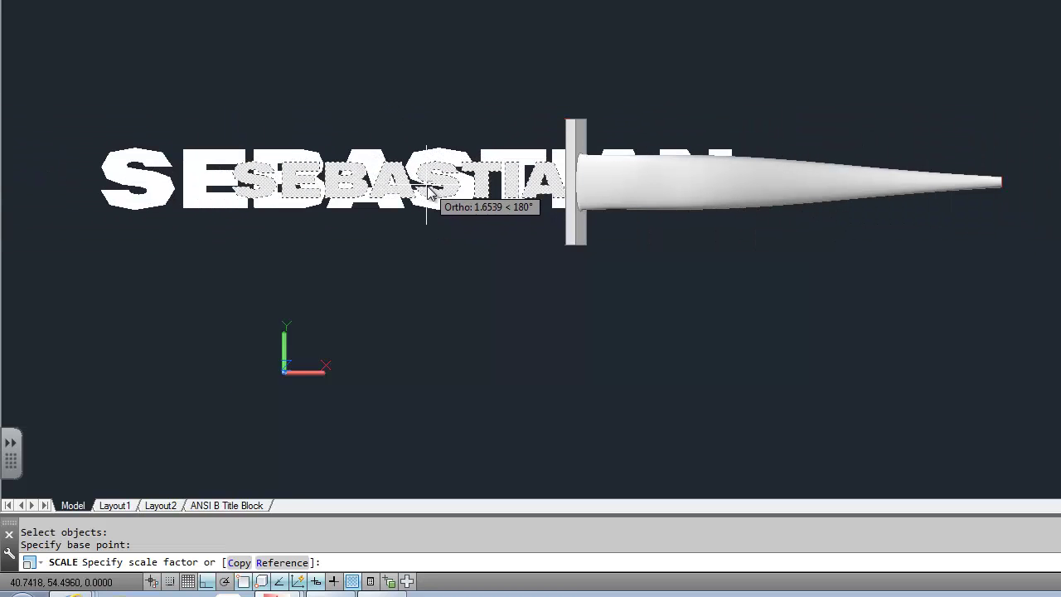
type(".5")
key("Return")
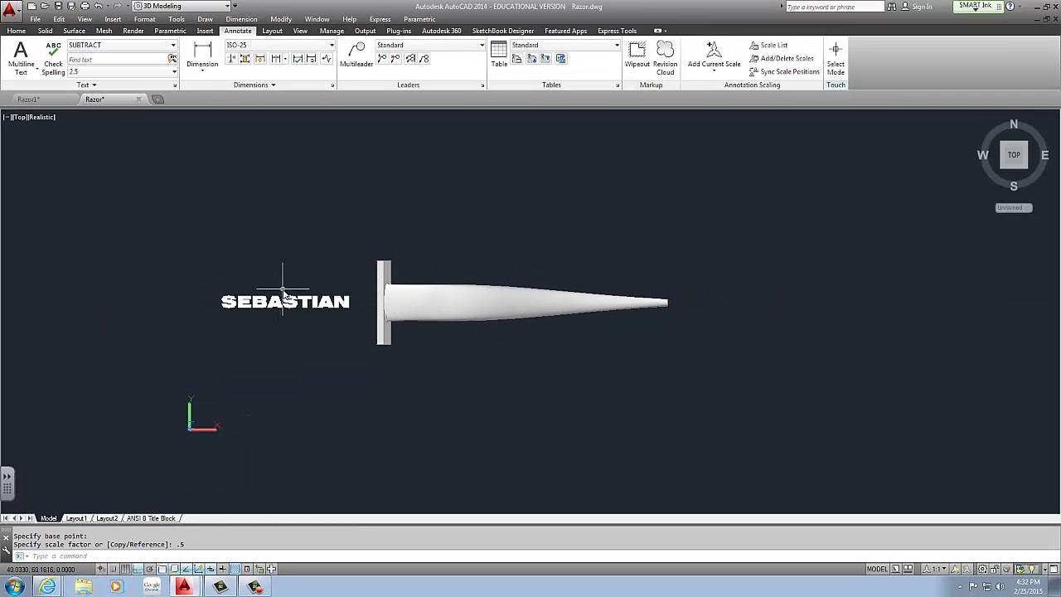
Halve the name text in front of the razor's head once more with a scale factor of .5.
middle_click_drag(286, 291, 220, 282)
scroll(219, 282, "up", 2)
left_click(226, 286)
key("Return")
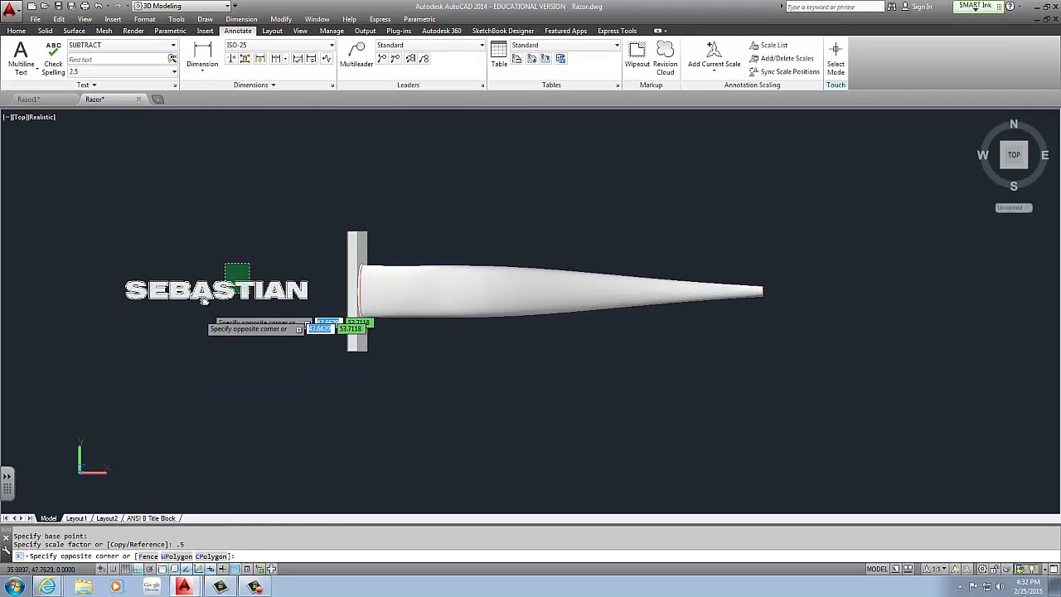
left_click(212, 291)
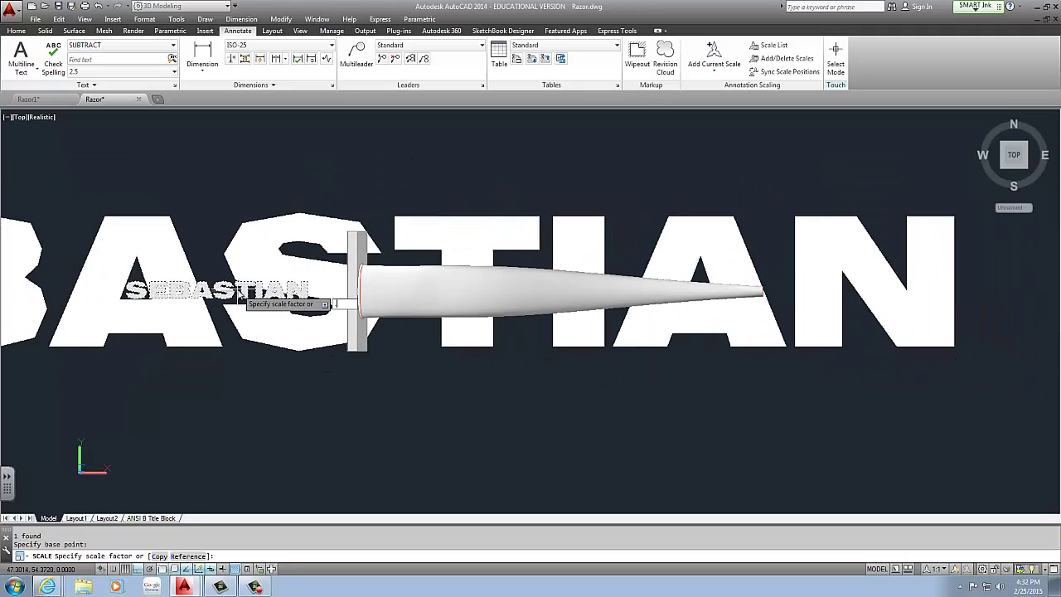
key("Return")
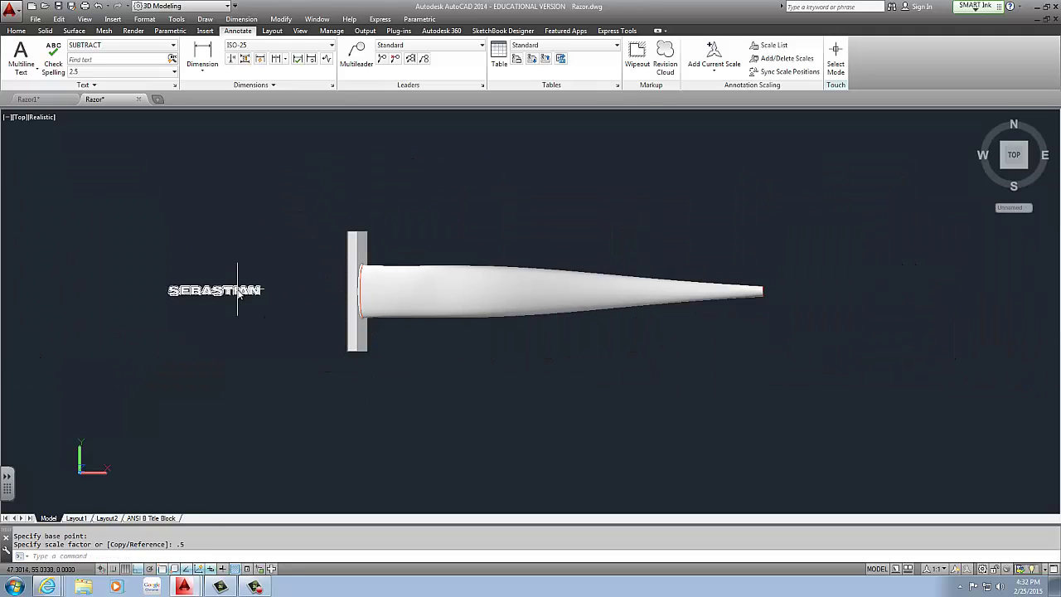
Enlarge the name text by a scale factor of 1.10 about its middle.
left_click(199, 302)
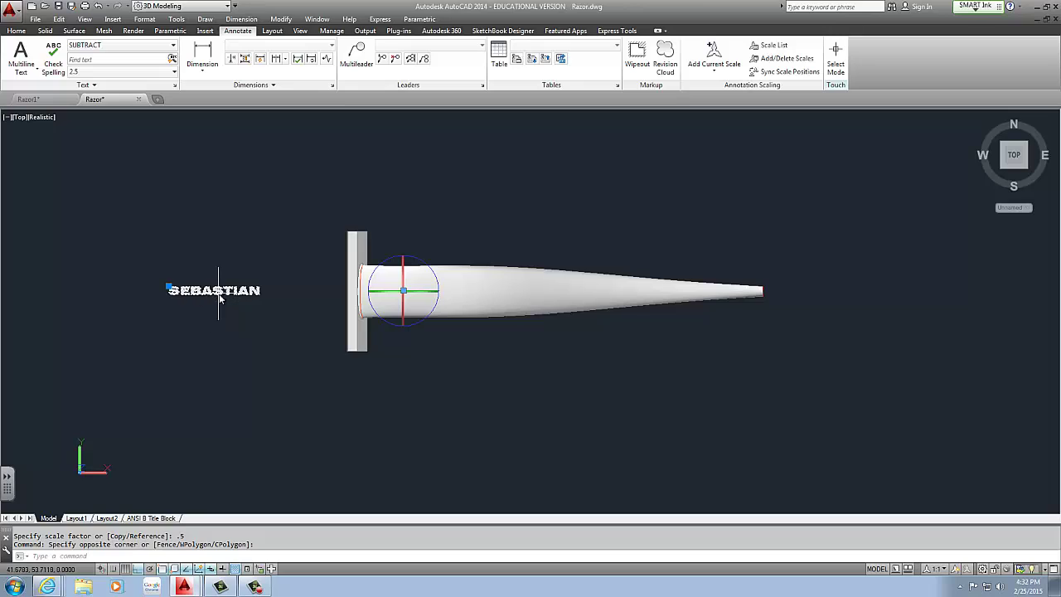
key("Escape")
key("Escape")
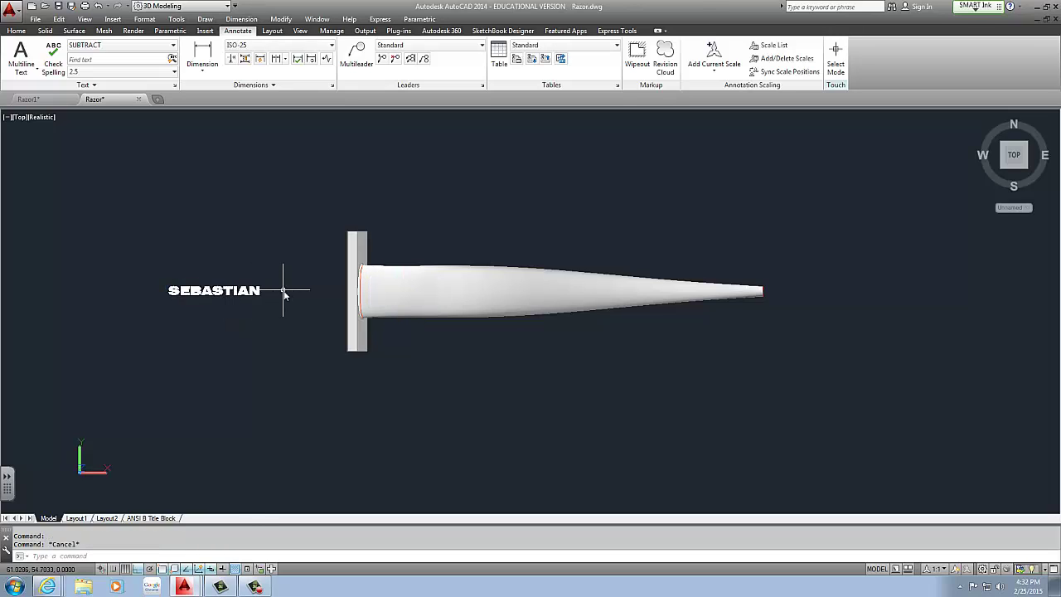
type("SCQAL")
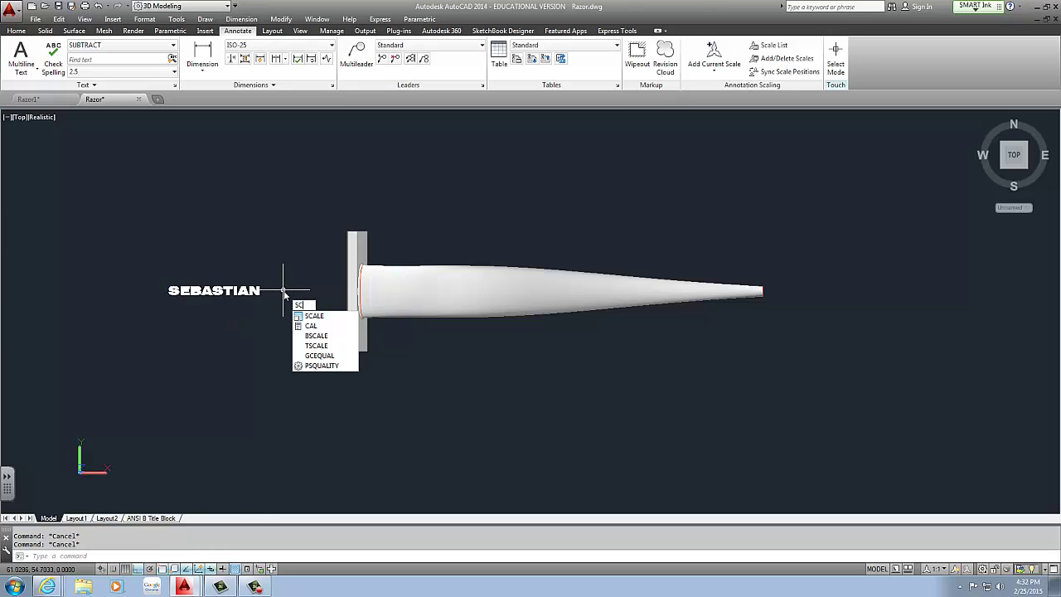
key("Return")
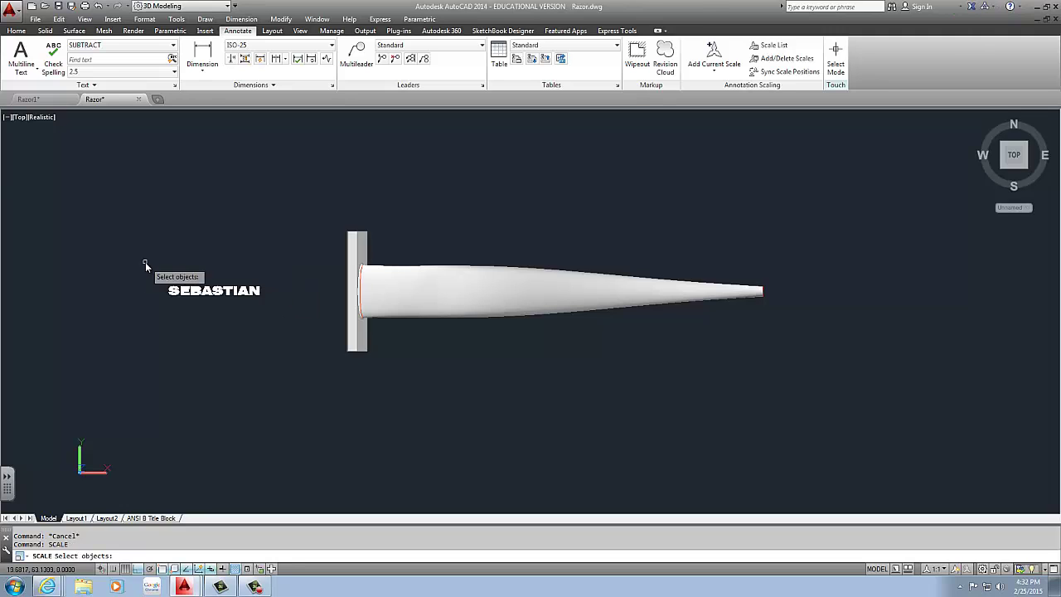
left_click(213, 271)
left_click(183, 308)
key("Return")
left_click(213, 293)
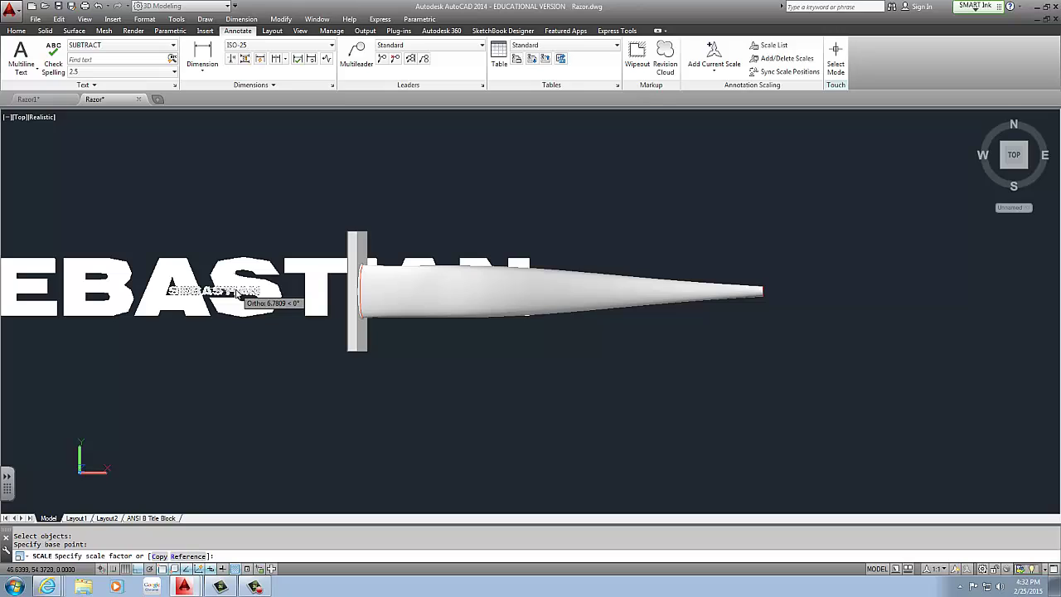
type("1.1")
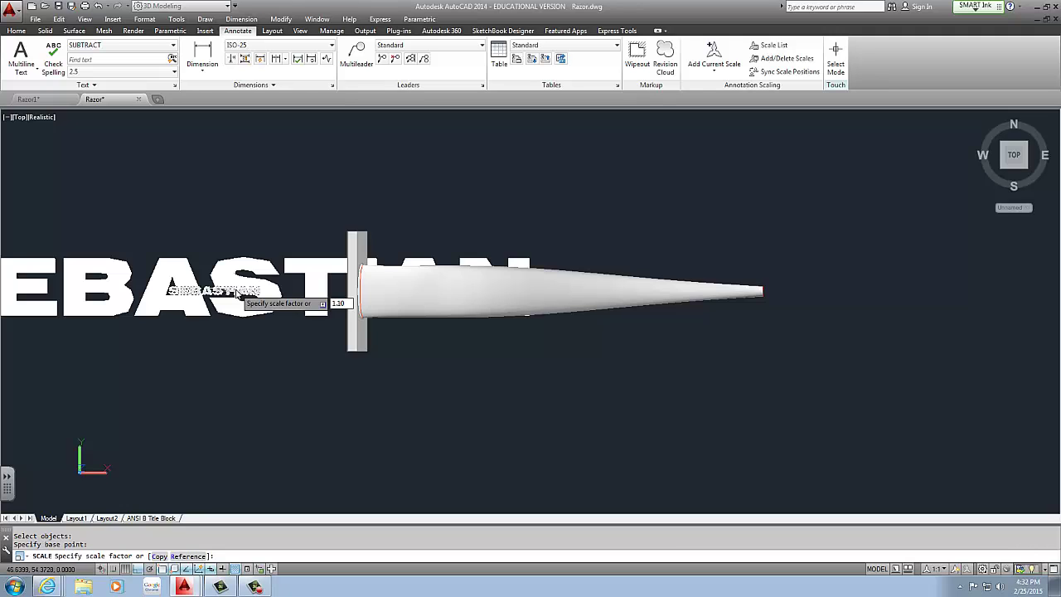
key("Return")
Scale the name text in front of the razor's head by a factor of 1.2 about its middle.
left_click(245, 265)
left_click(177, 314)
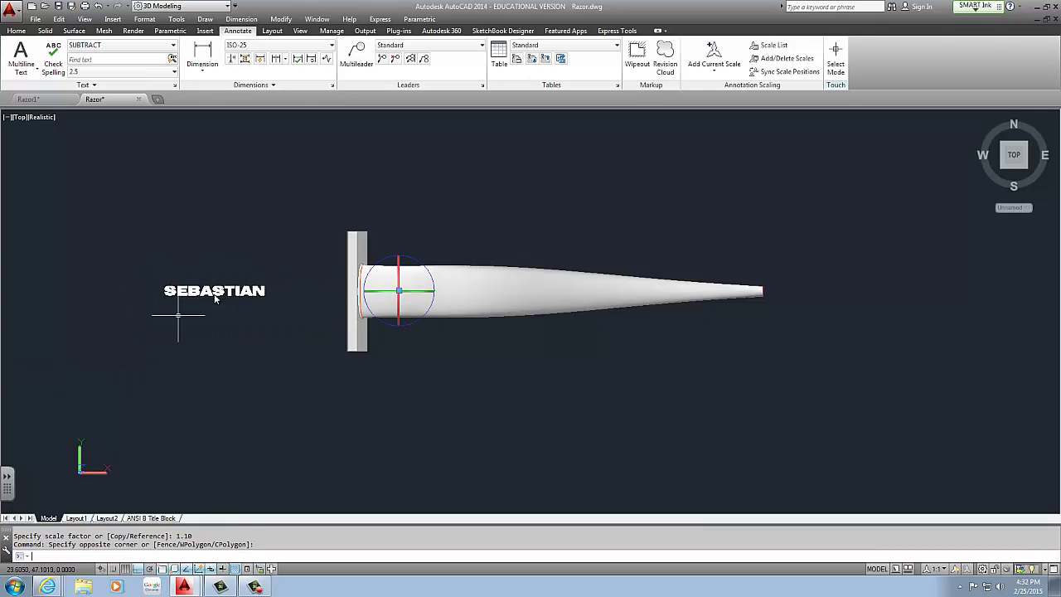
key("Return")
left_click(213, 290)
type("1.2")
key("Return")
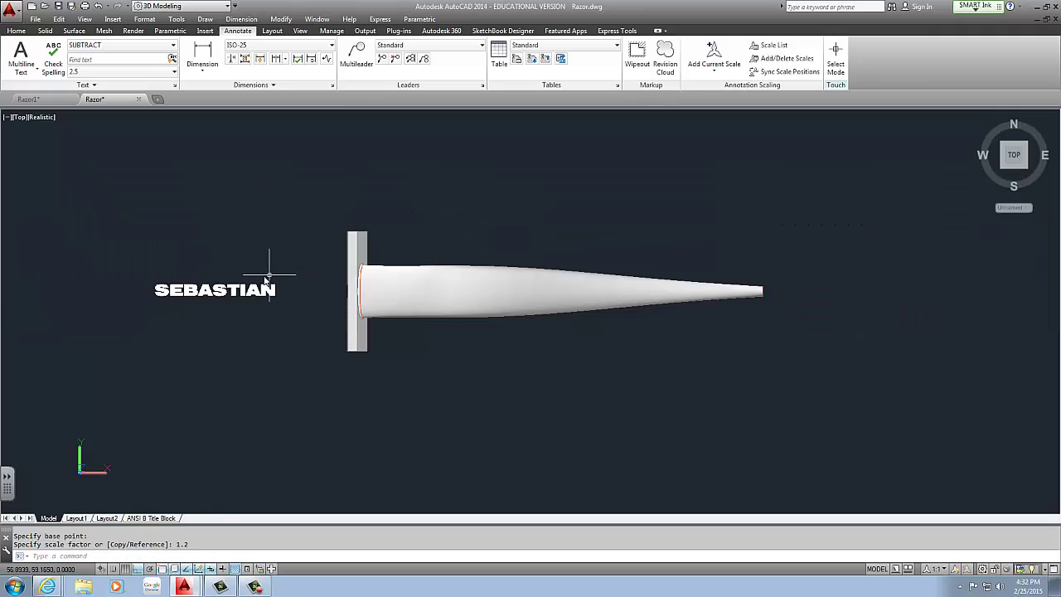
left_click(282, 252)
left_click(206, 315)
key("Escape")
key("Escape")
middle_click_drag(276, 250, 363, 248)
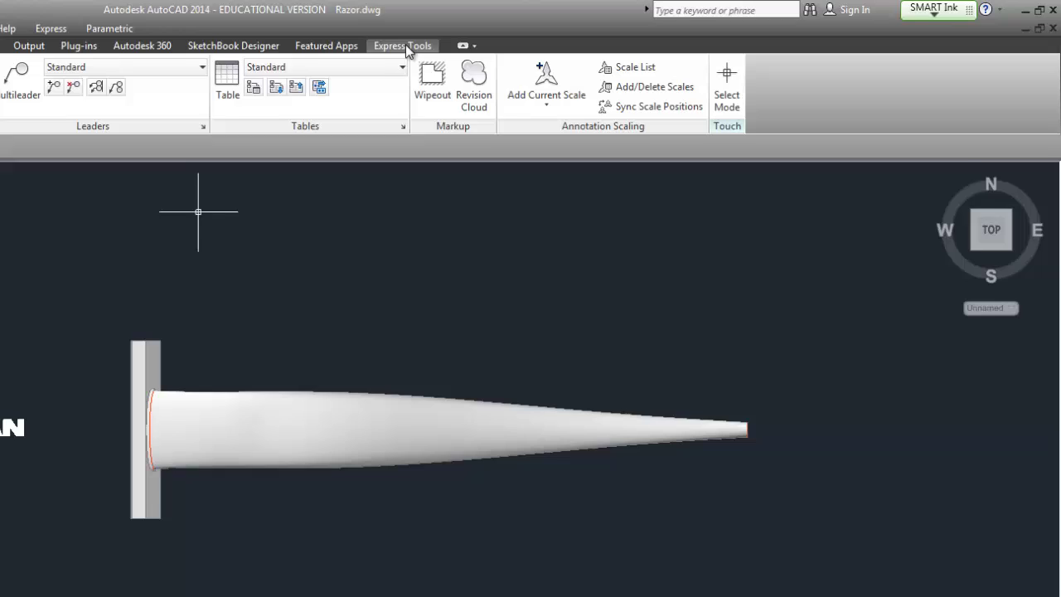
Explode the name text into line geometry with the Express Tools text Explode command.
left_click(620, 31)
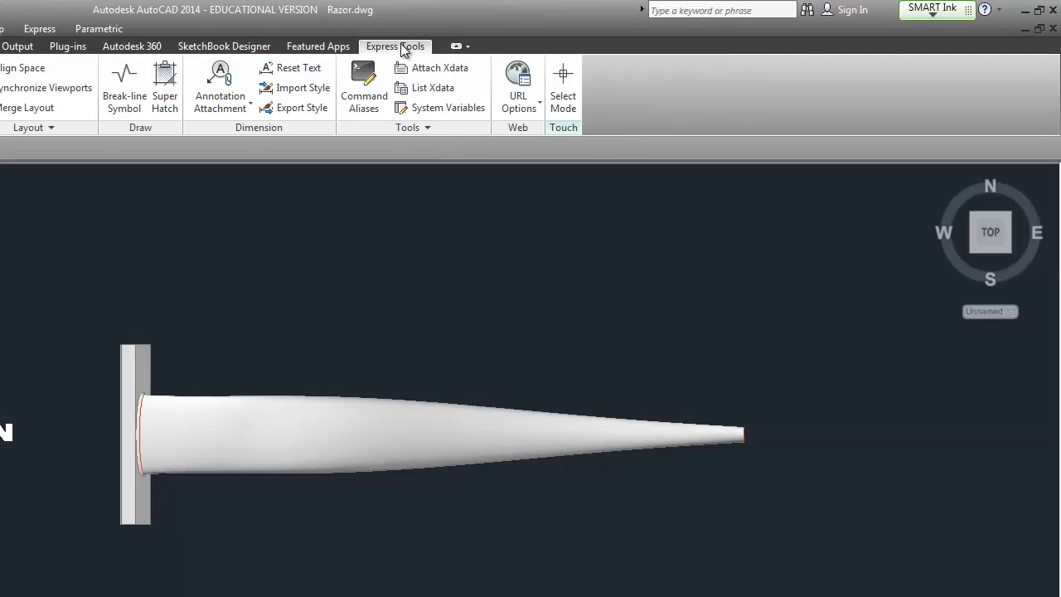
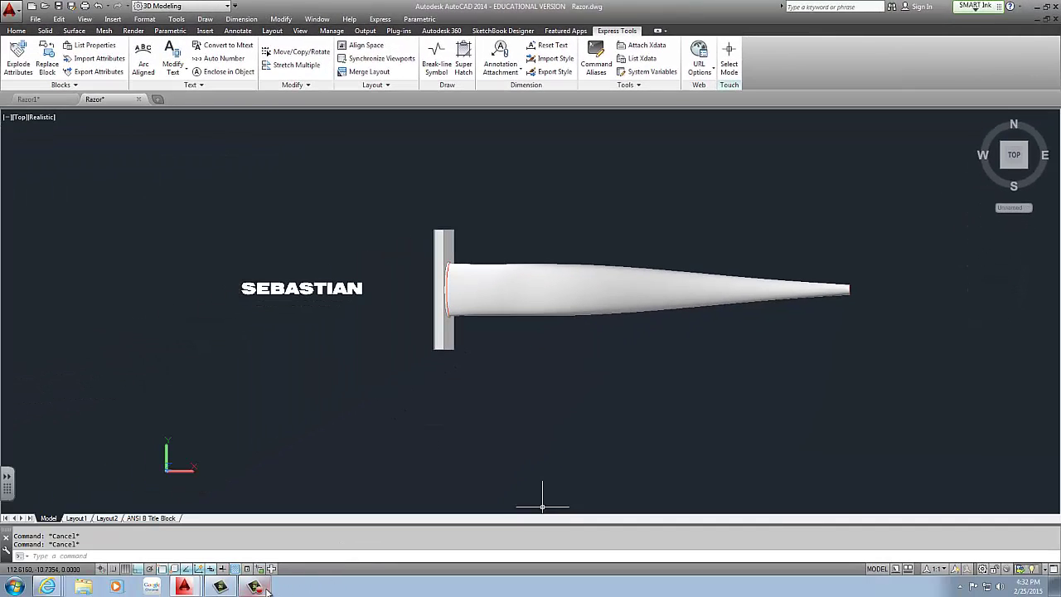
left_click(265, 588)
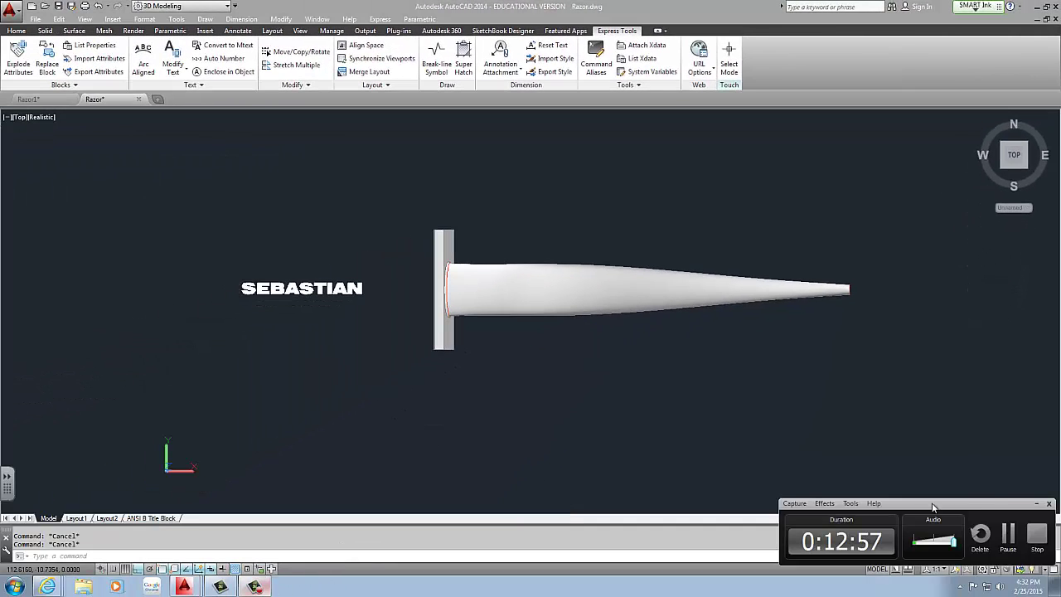
left_click(268, 165)
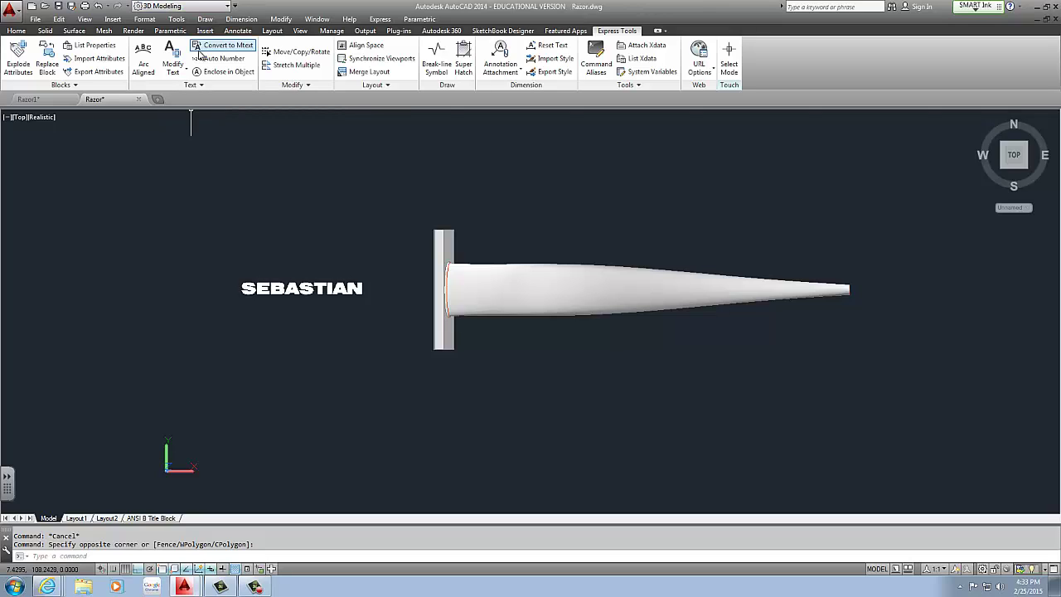
left_click(176, 71)
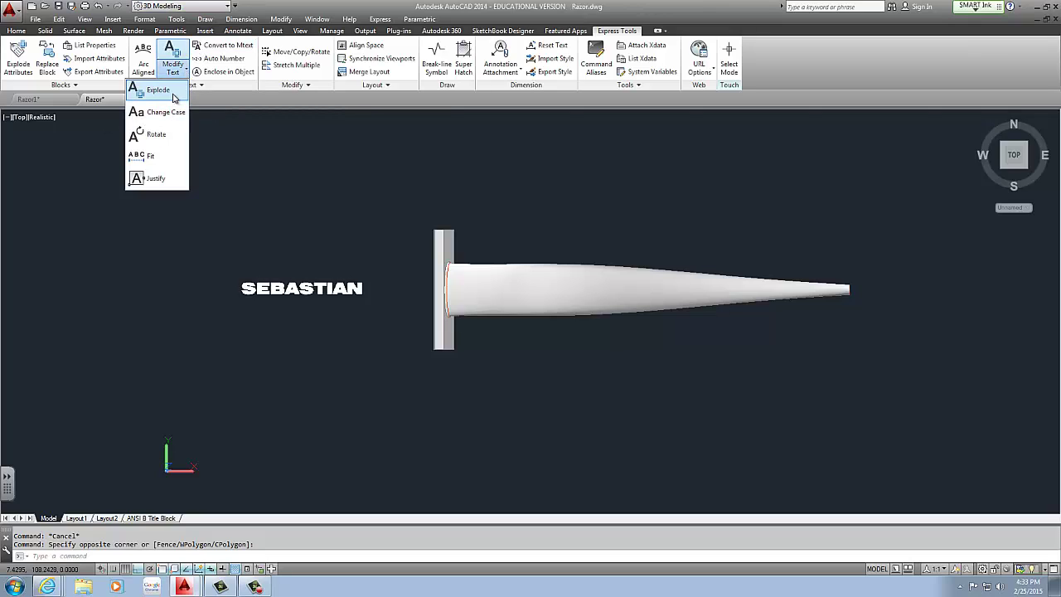
left_click(173, 98)
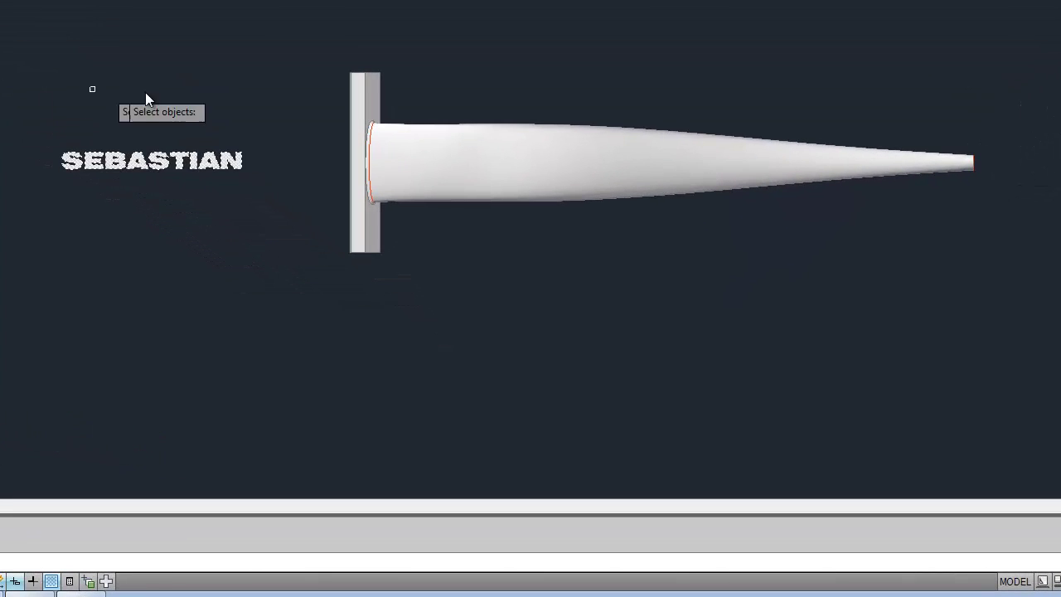
key("Return")
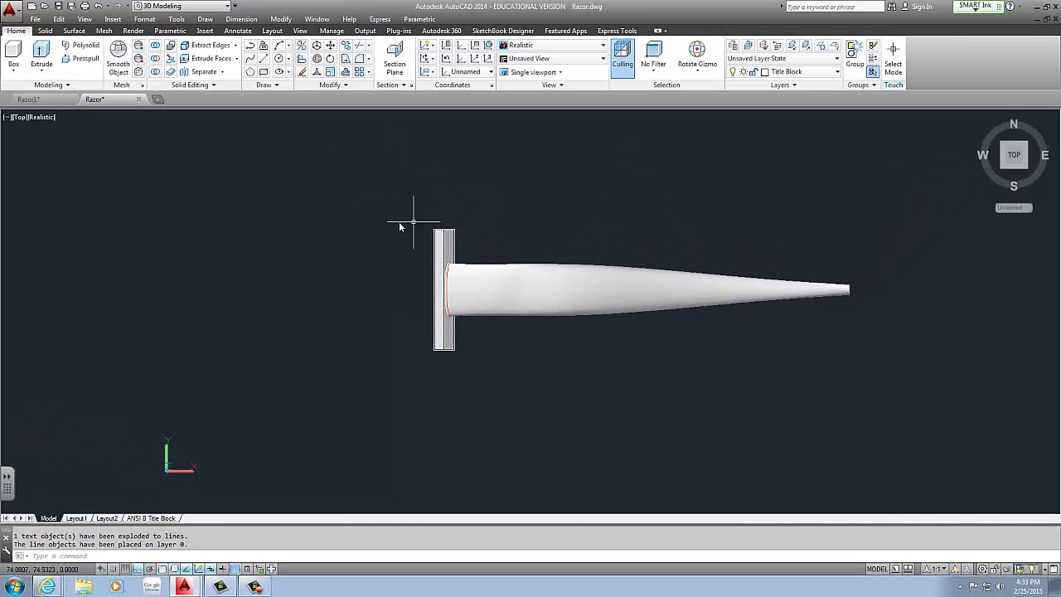
Find the exploded name outlines far from the razors and move them all, with Ortho off, to just below the razor with the attached head.
scroll(399, 226, "down", 10)
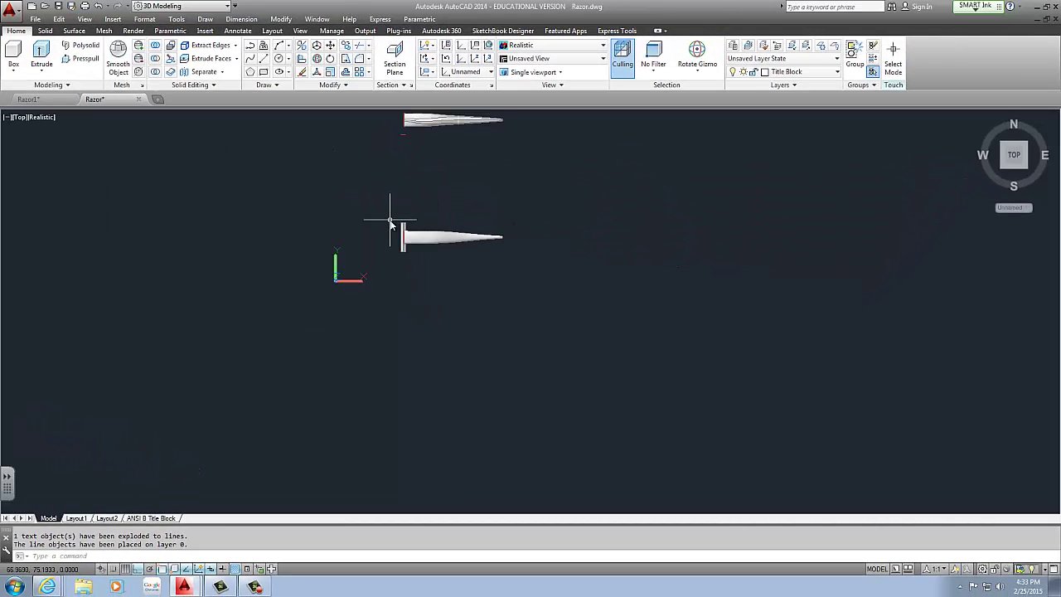
scroll(252, 254, "up", 6)
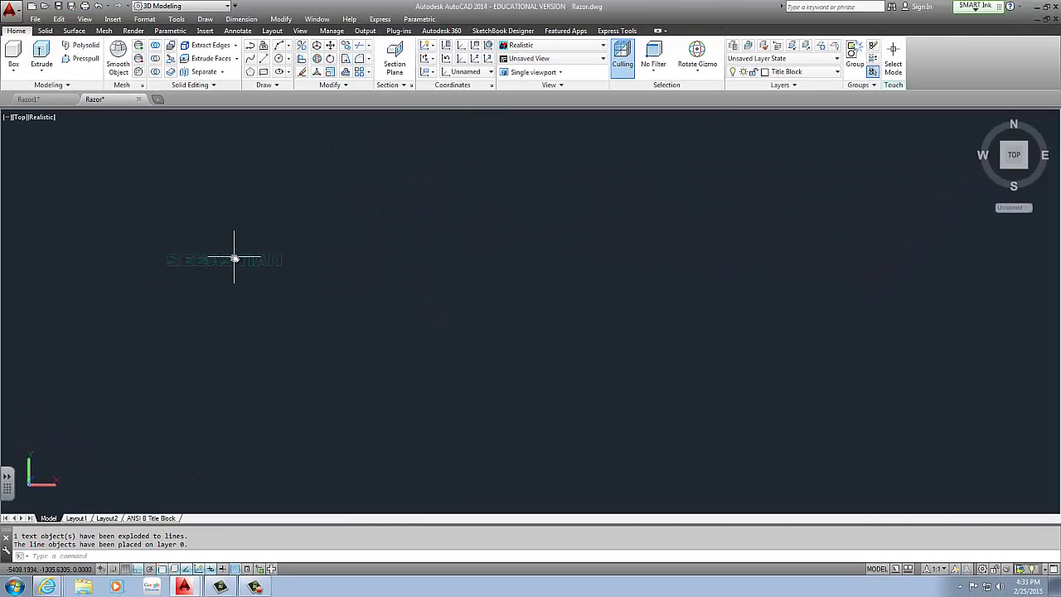
middle_click_drag(232, 256, 383, 244)
left_click(475, 222)
left_click(283, 300)
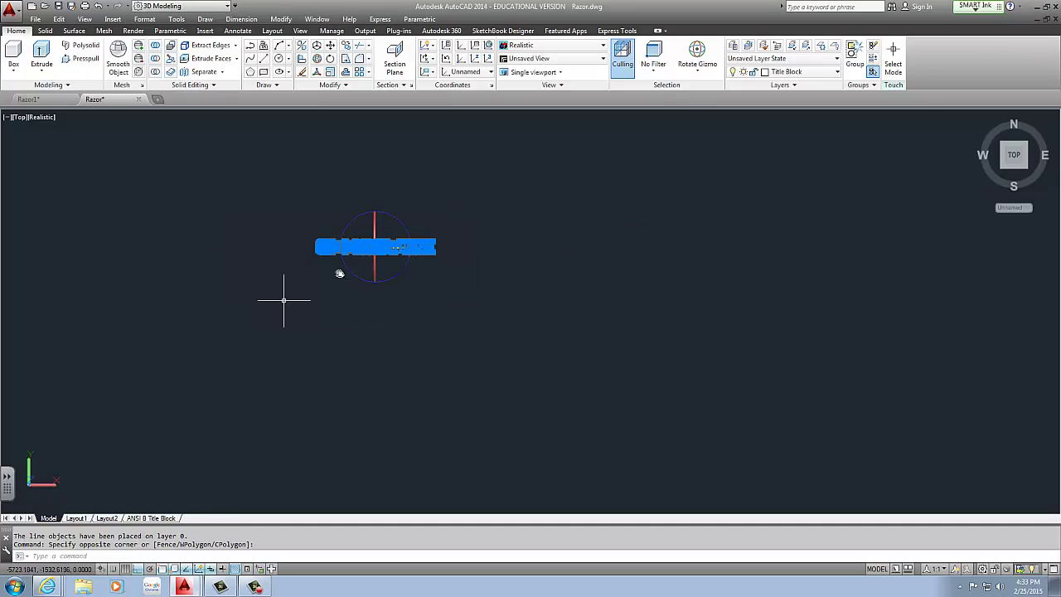
middle_click_drag(338, 271, 224, 266)
type("m")
key("Return")
left_click(299, 244)
middle_click_drag(473, 241, 50, 299)
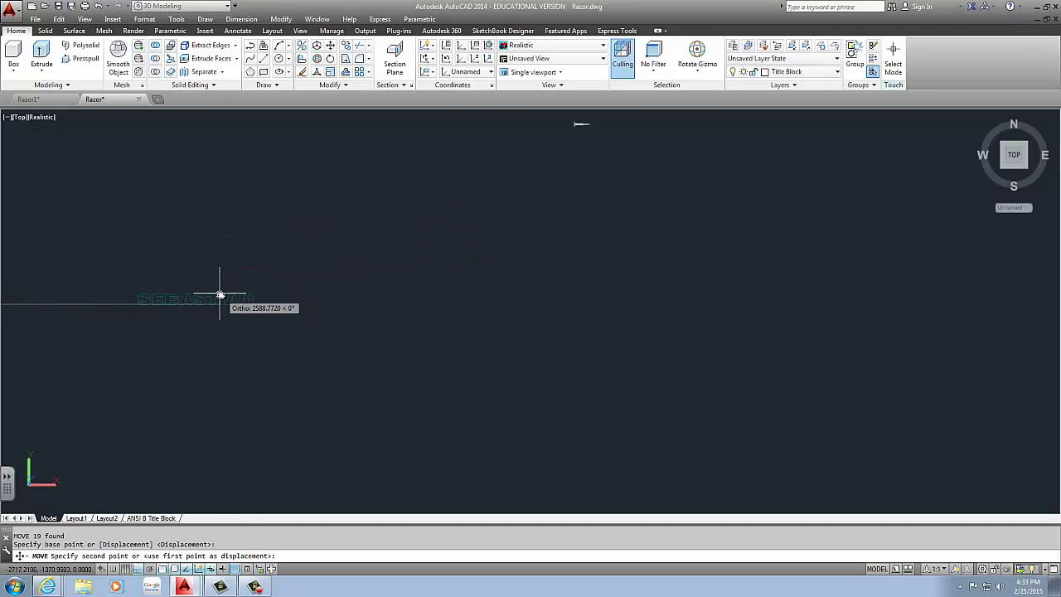
key("F8")
middle_click_drag(464, 196, 271, 284)
scroll(365, 246, "up", 2)
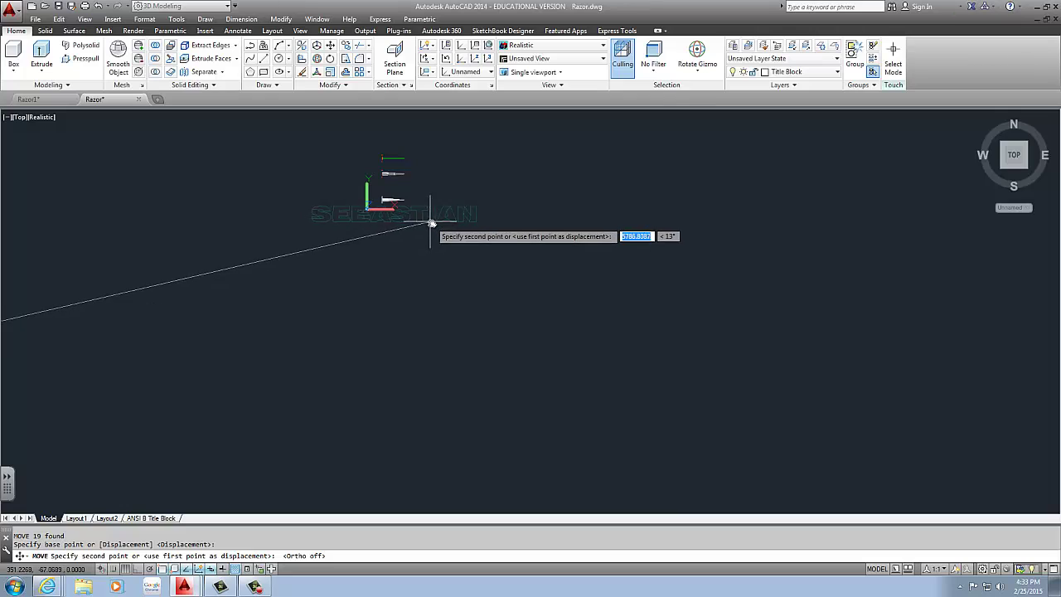
left_click(431, 229)
Scale all the exploded name outlines by a factor of .25 about a point near their upper edge.
scroll(391, 202, "up", 5)
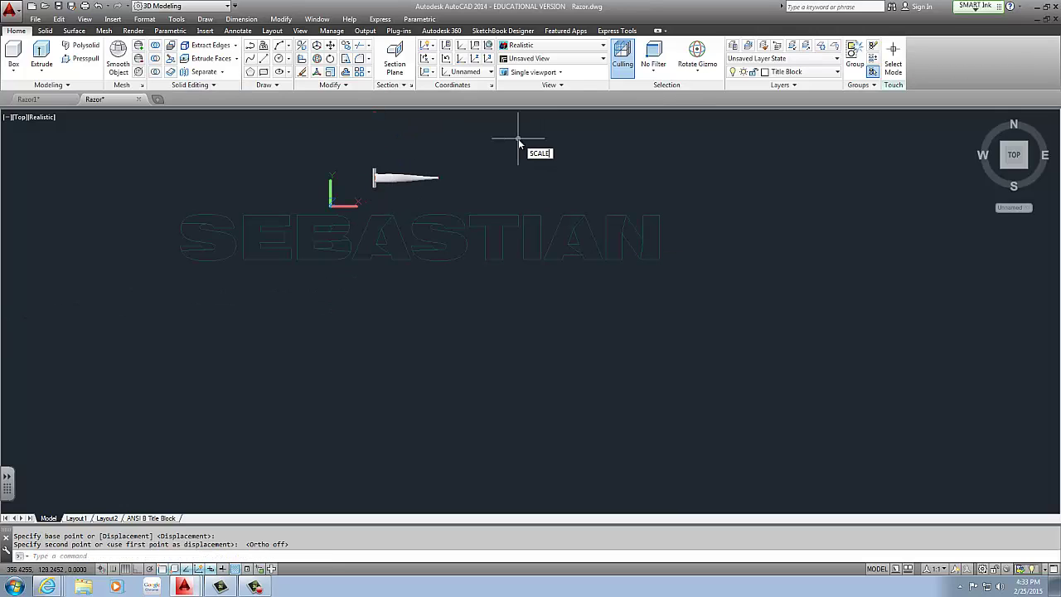
key("Return")
left_click(677, 201)
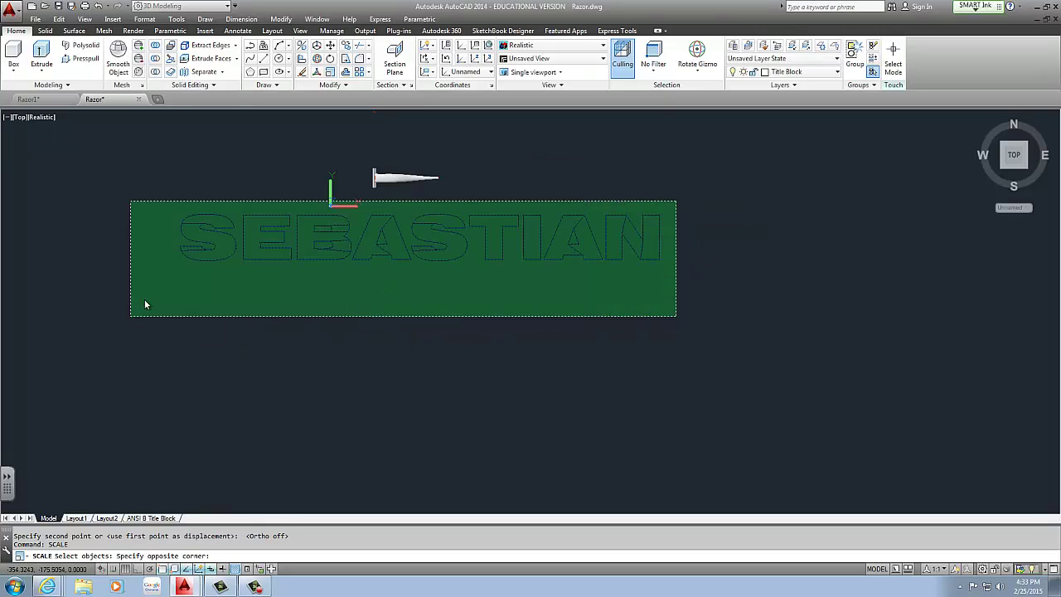
left_click(143, 300)
key("Return")
left_click(386, 217)
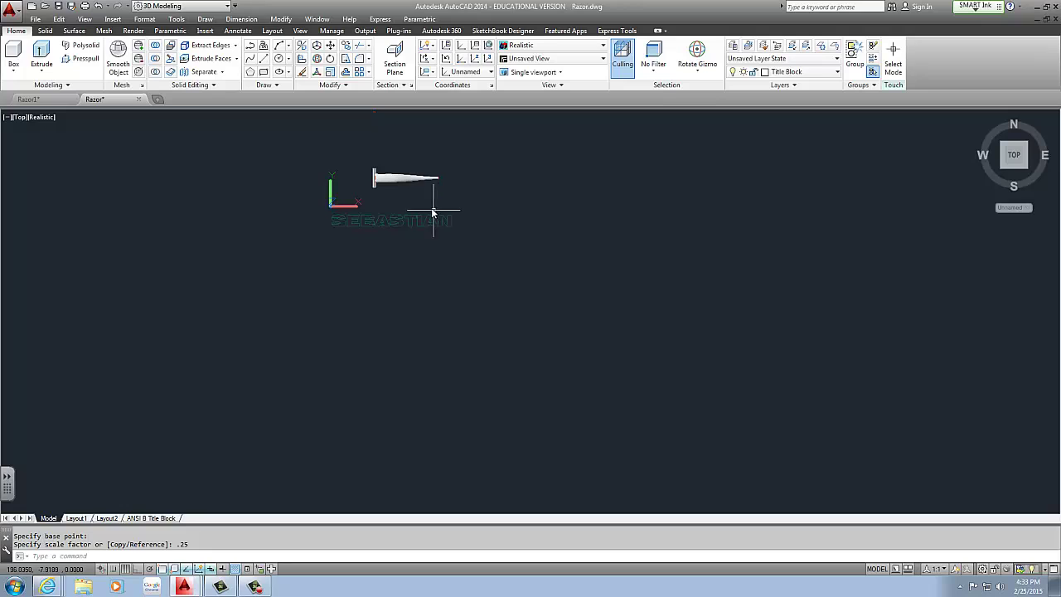
Shrink the name outlines below the razor by a further scale factor of .25.
scroll(432, 213, "up", 3)
key("Return")
left_click(514, 197)
left_click(176, 315)
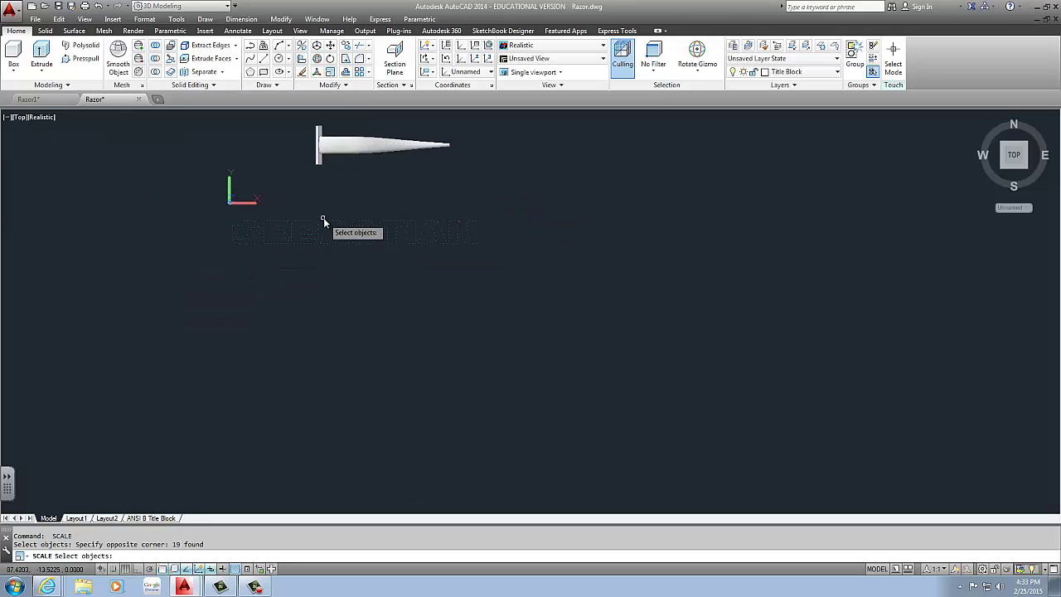
key("Return")
left_click(348, 223)
type(".2")
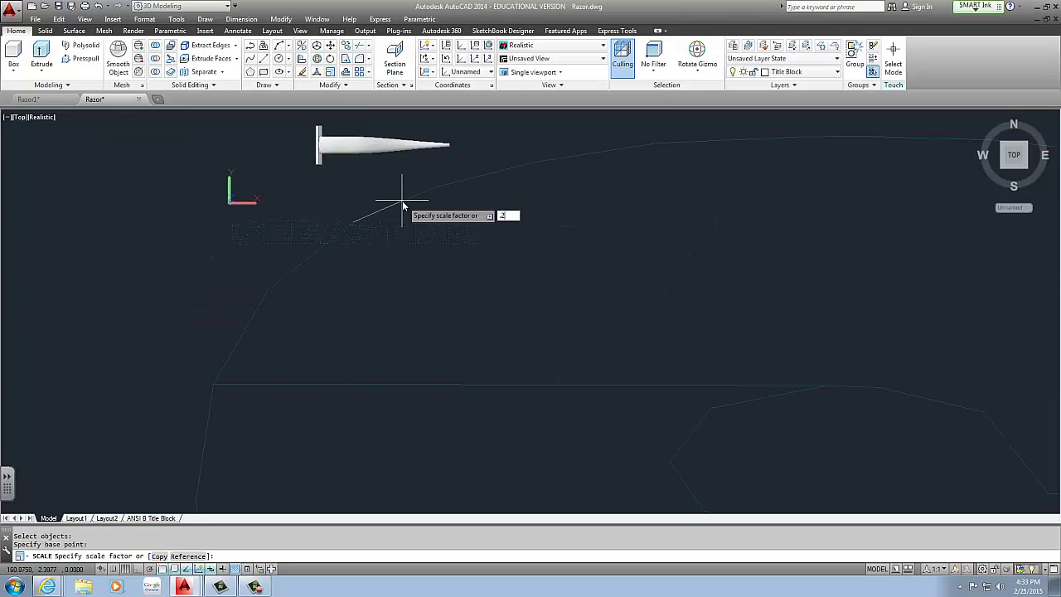
type("5")
key("Return")
Move the reduced name outlines up to just below the handle of the razor with the attached head.
scroll(401, 205, "up", 3)
left_click(415, 202)
left_click(153, 335)
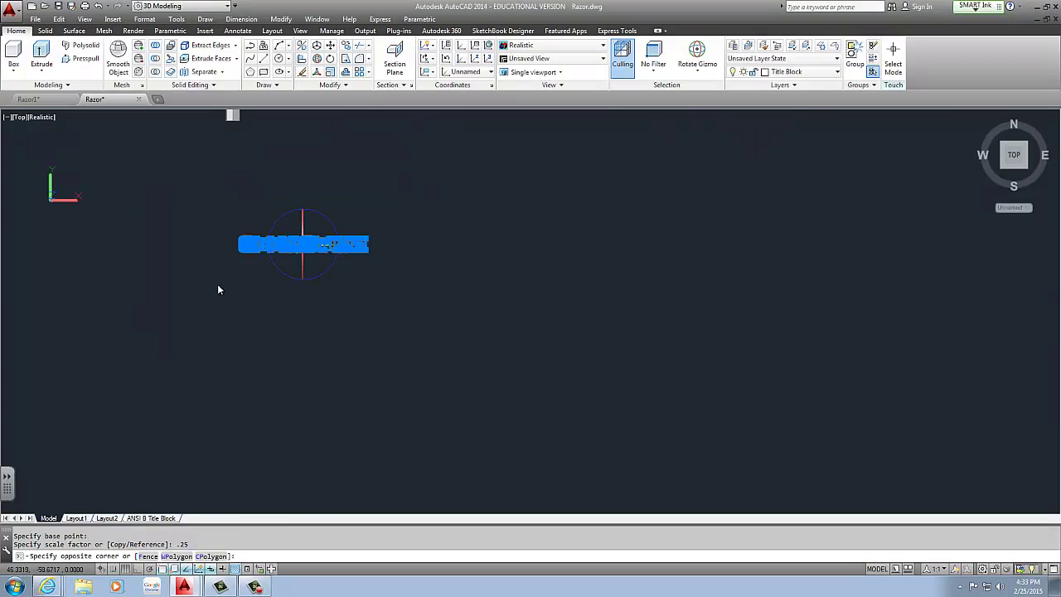
middle_click_drag(269, 244, 278, 318)
type("m")
key("Return")
left_click(395, 314)
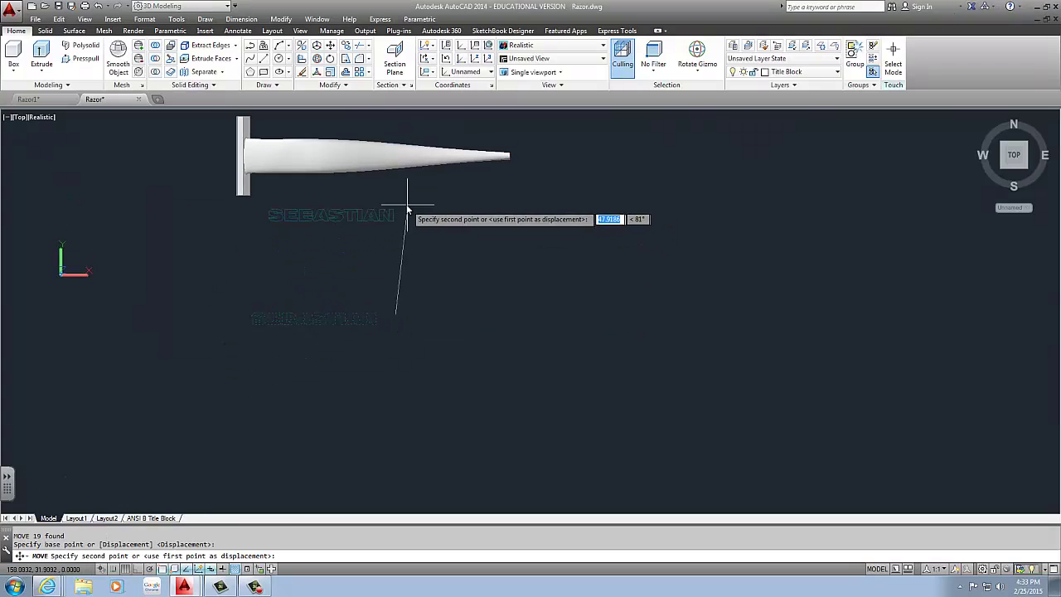
left_click(406, 207)
Extrude all the name outlines vertically into tall solid letters beside the razor.
middle_click_drag(315, 234, 357, 298)
type("EXT")
key("Return")
left_click(428, 235)
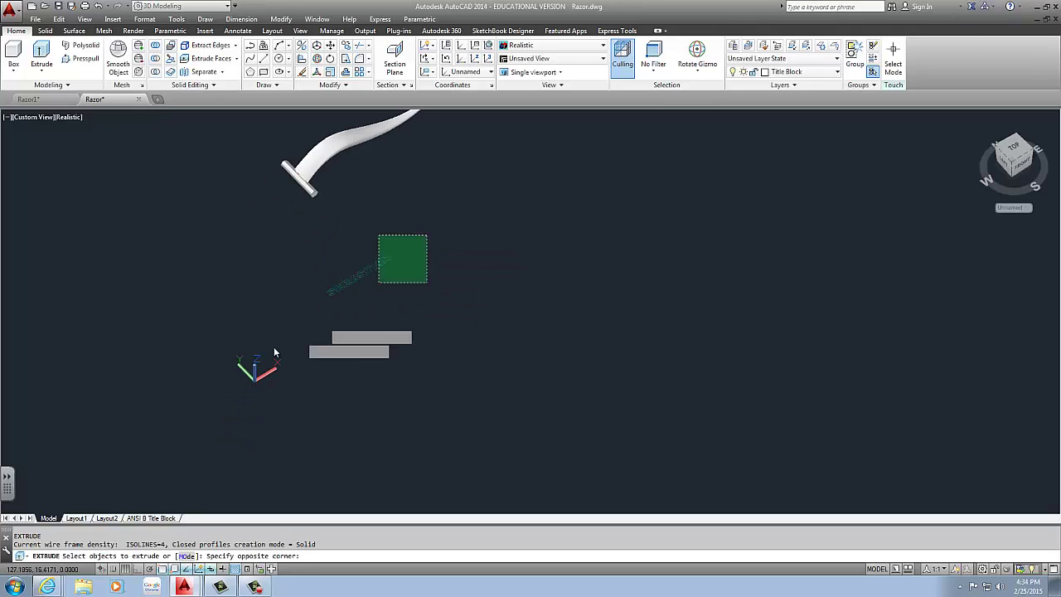
left_click(274, 347)
key("Return")
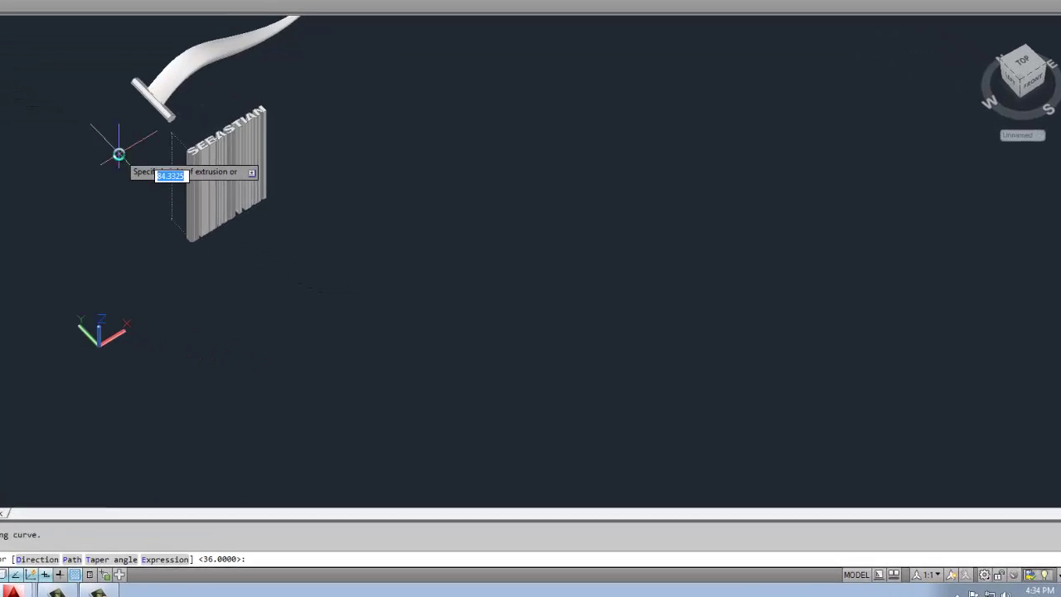
left_click(118, 154)
Move all the extruded name letters from a point on top of the first letter to the tip of the razor handle.
middle_click_drag(281, 179, 312, 145, "shift")
middle_click_drag(160, 53, 168, 125, "shift")
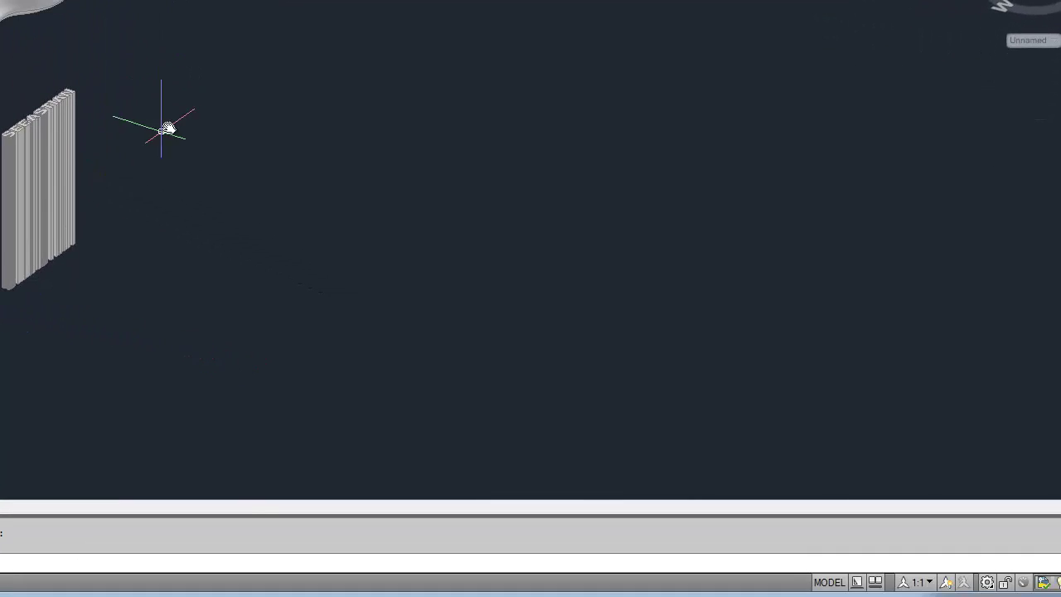
left_click(165, 128)
left_click(83, 205)
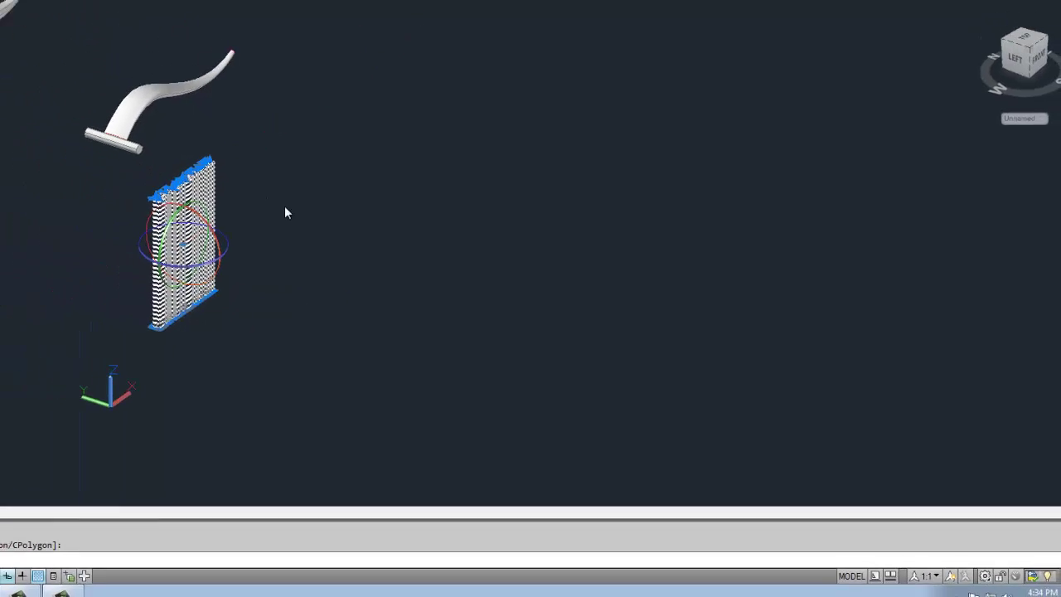
scroll(354, 288, "up", 2)
type("m")
key("Return")
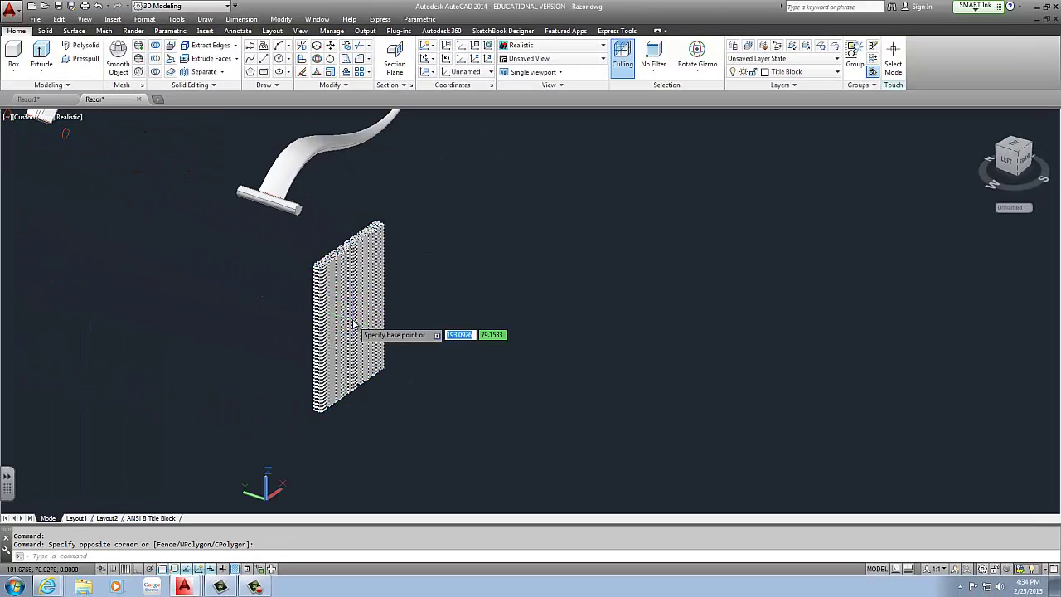
scroll(318, 271, "up", 4)
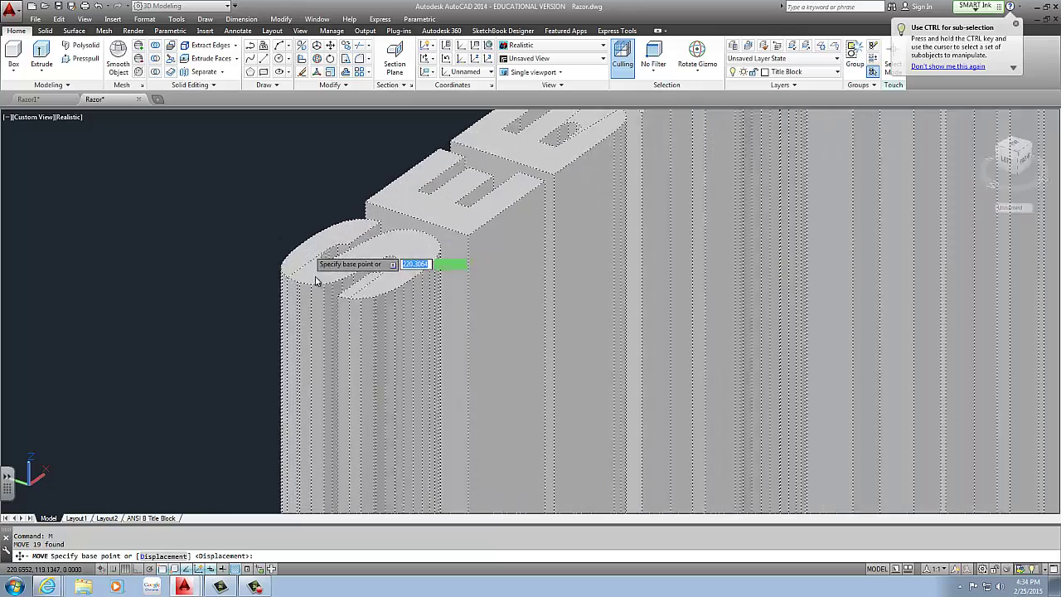
scroll(315, 276, "down", 1)
left_click(316, 276)
scroll(307, 273, "down", 5)
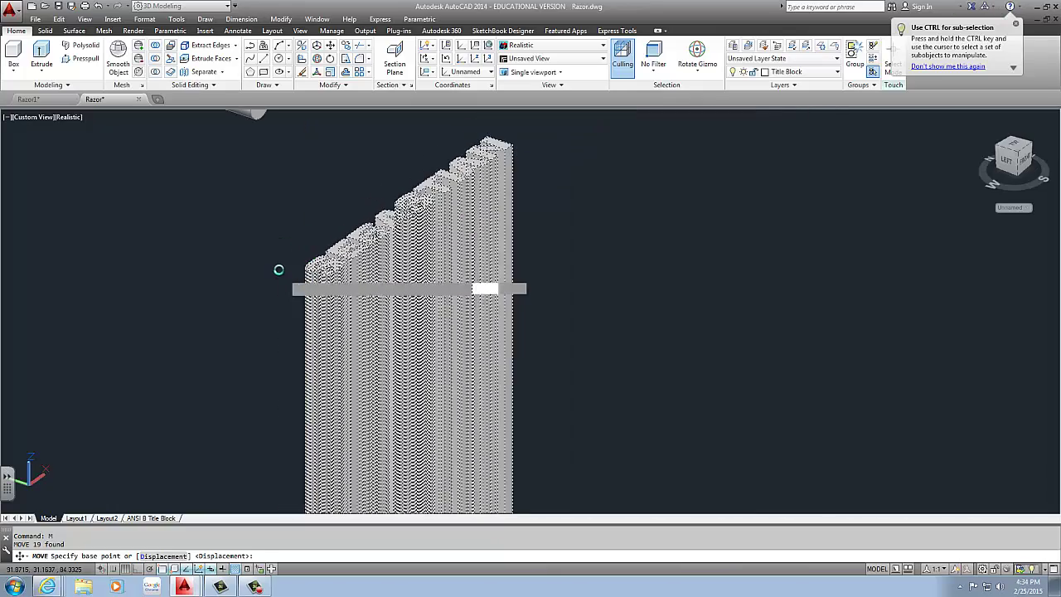
scroll(259, 245, "up", 4)
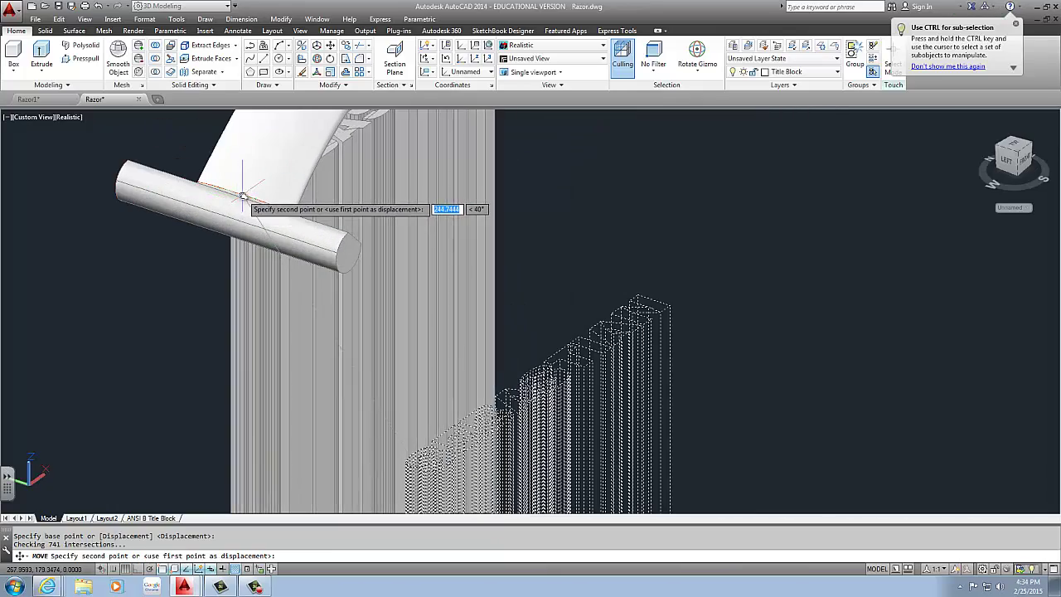
middle_click_drag(231, 197, 329, 354)
key("F8")
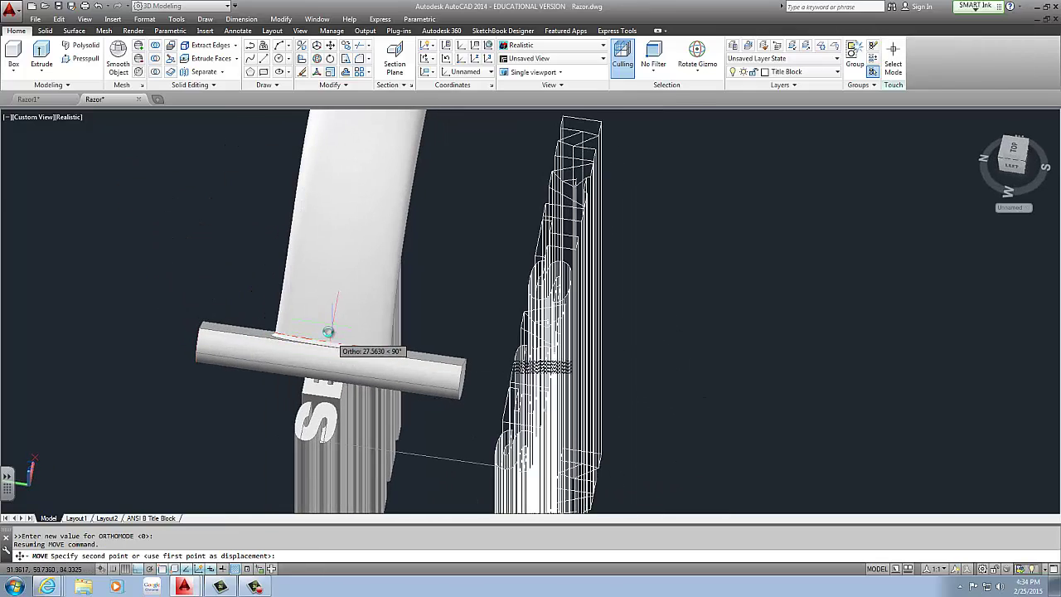
scroll(345, 276, "down", 5)
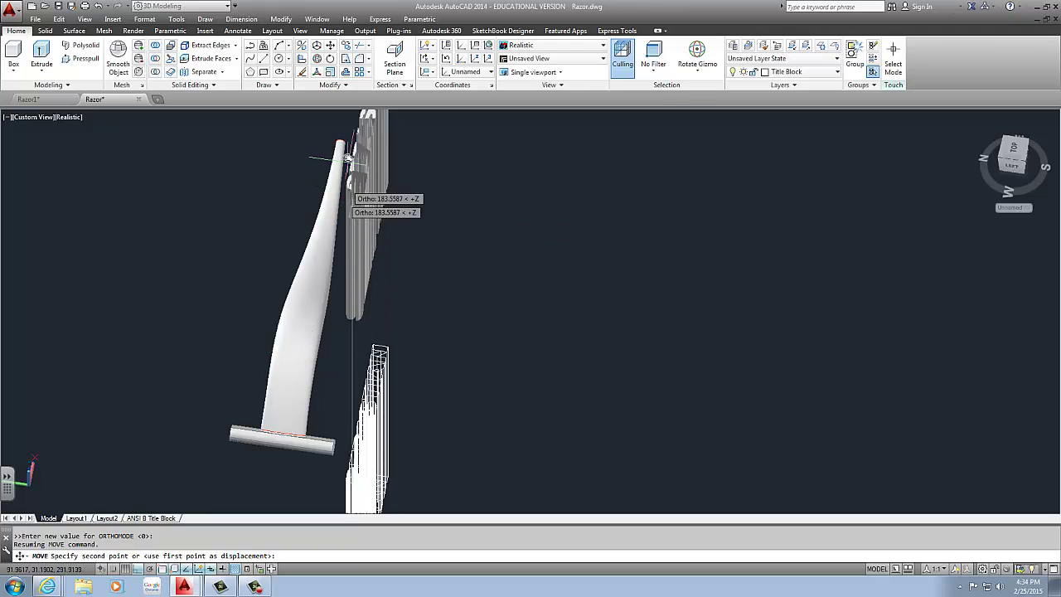
key("F8")
middle_click_drag(348, 146, 403, 274, "shift")
scroll(488, 333, "down", 6)
scroll(480, 330, "up", 9)
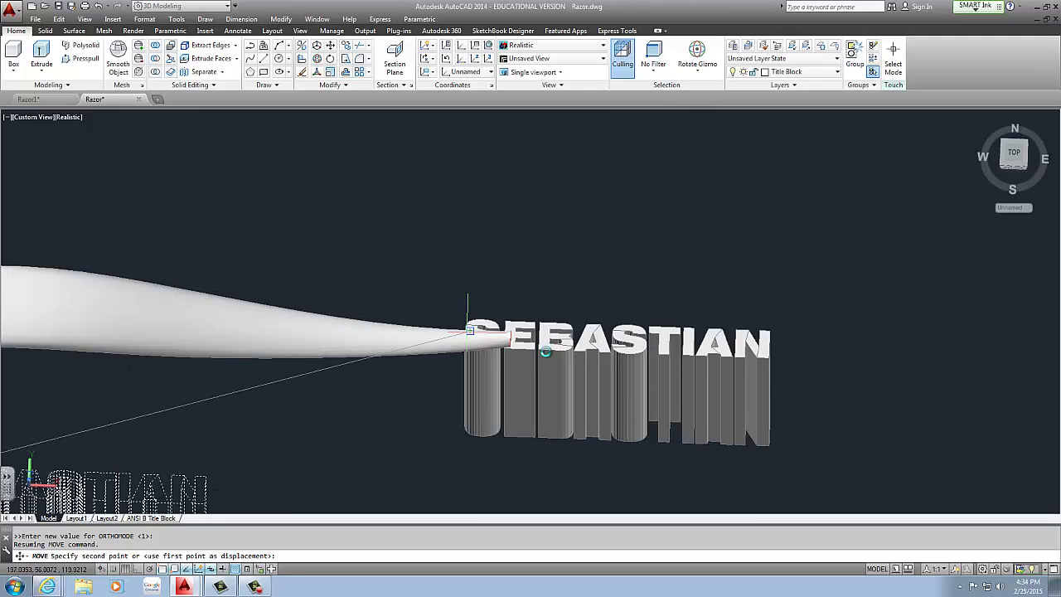
scroll(497, 336, "up", 4)
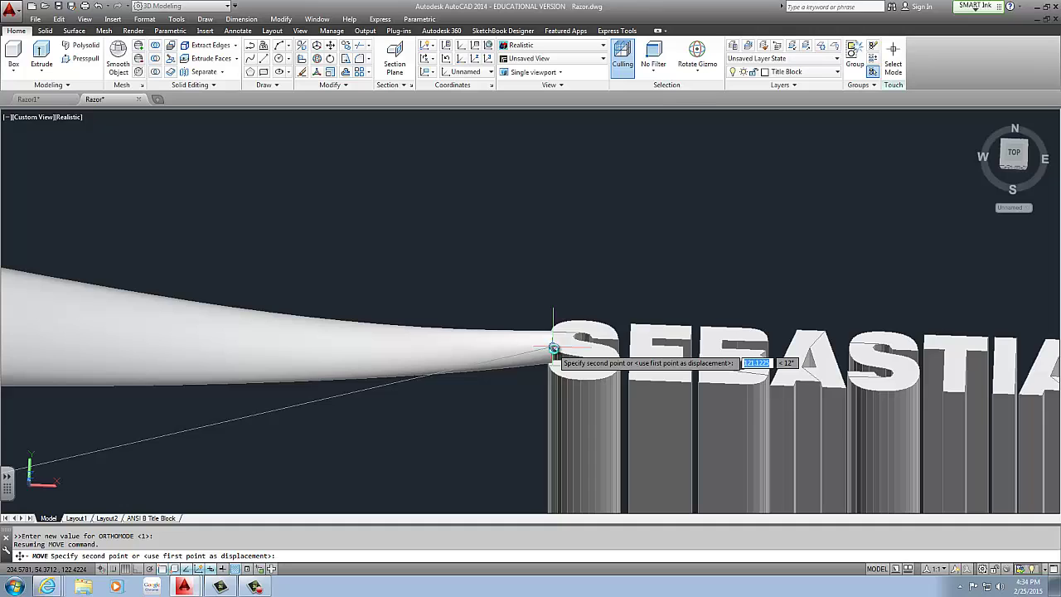
left_click(554, 348)
Slide the name letters along the X axis with the Move Gizmo until they sit over the handle's wide part near the head.
scroll(518, 336, "down", 5)
left_click(630, 352)
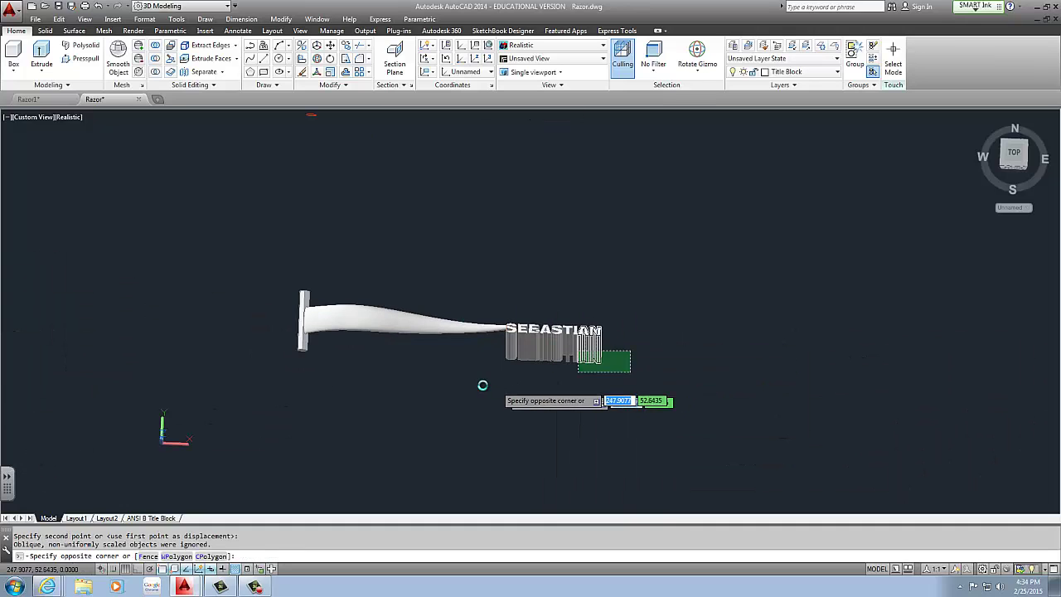
left_click(484, 384)
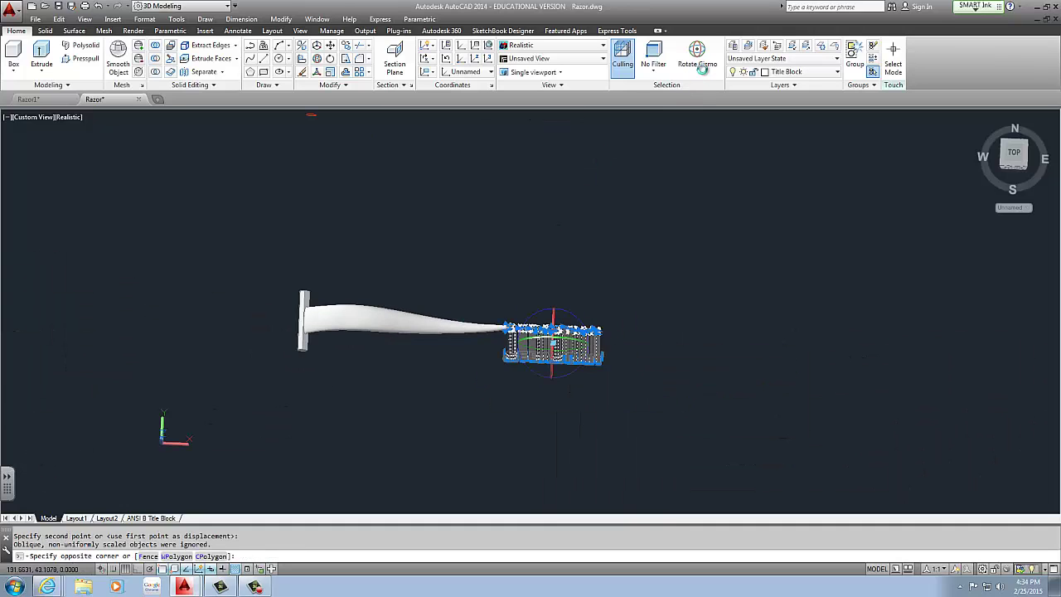
left_click(520, 55)
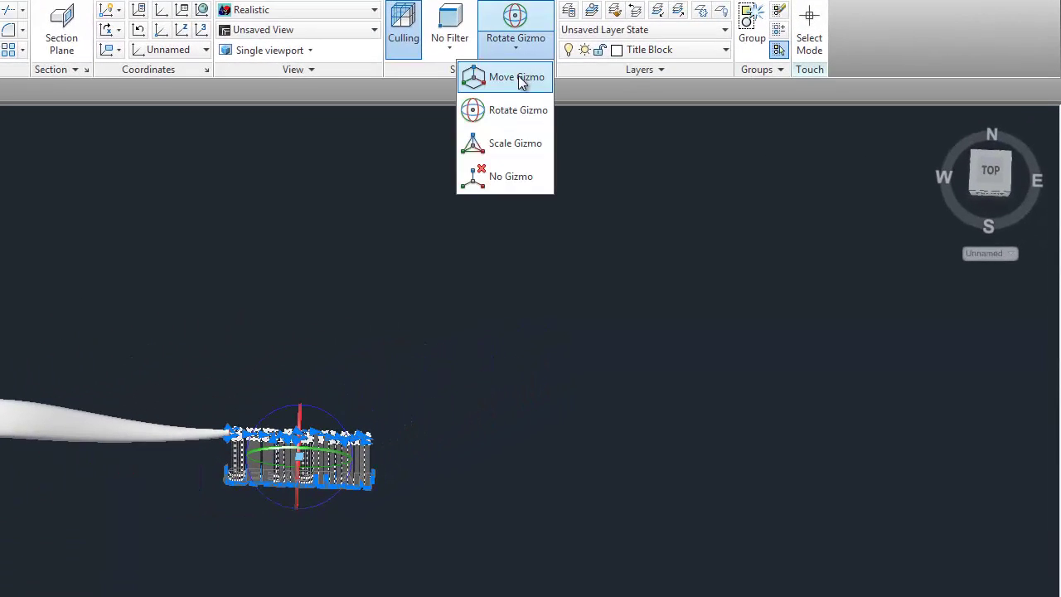
left_click(519, 81)
left_click(371, 467)
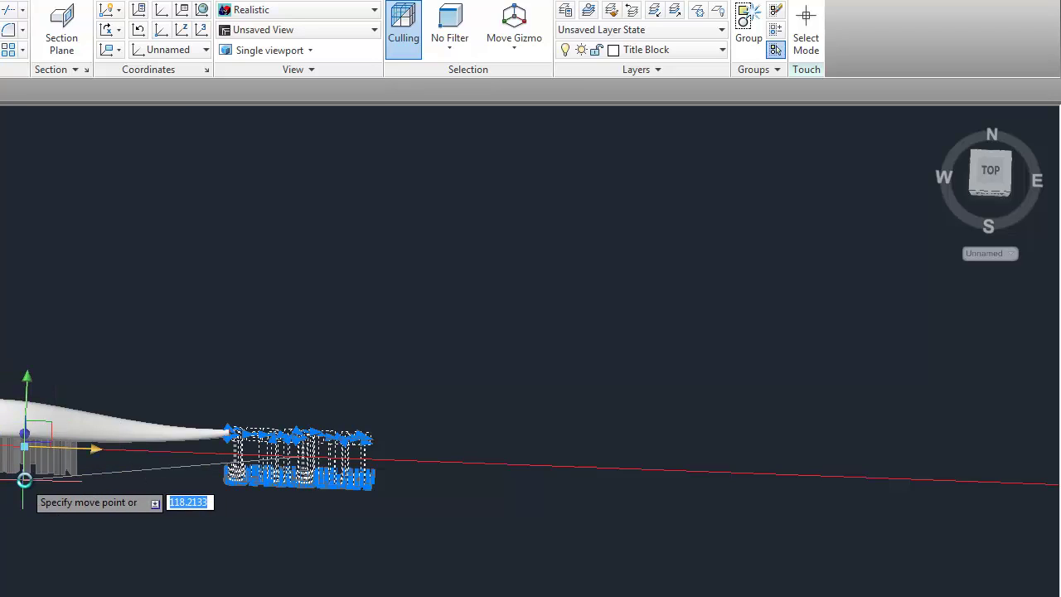
left_click(24, 479)
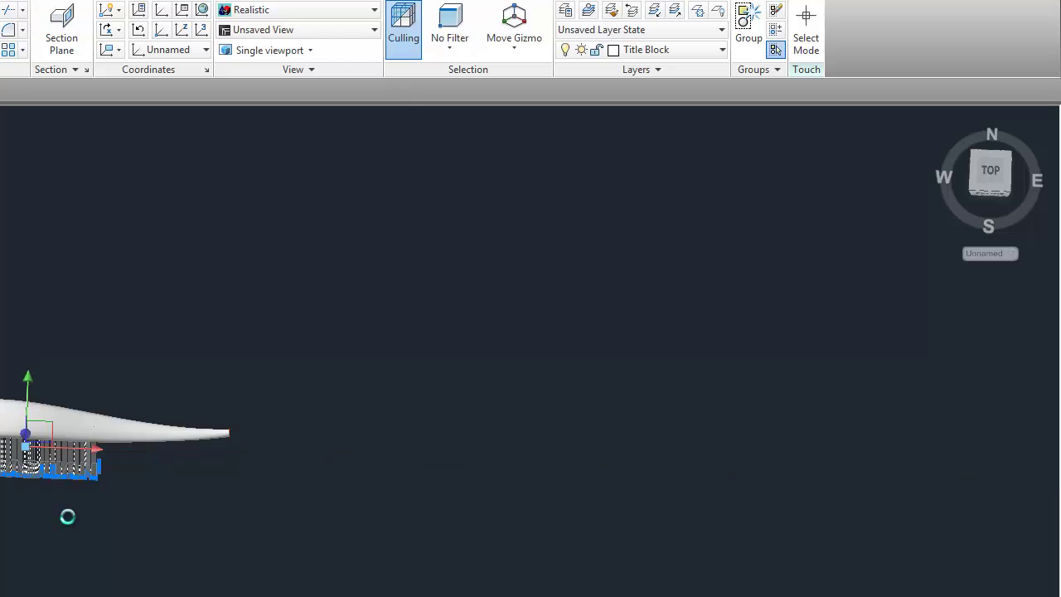
Raise the name letters along the Z axis so they pass completely through the curved handle.
middle_click_drag(94, 534, 98, 445, "shift")
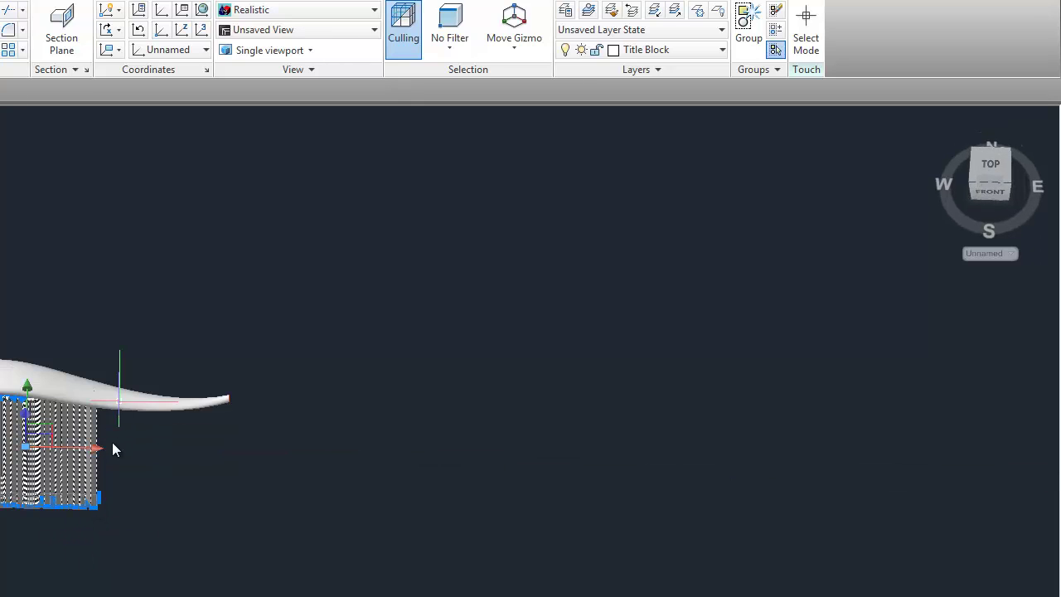
middle_click_drag(134, 481, 173, 359, "shift")
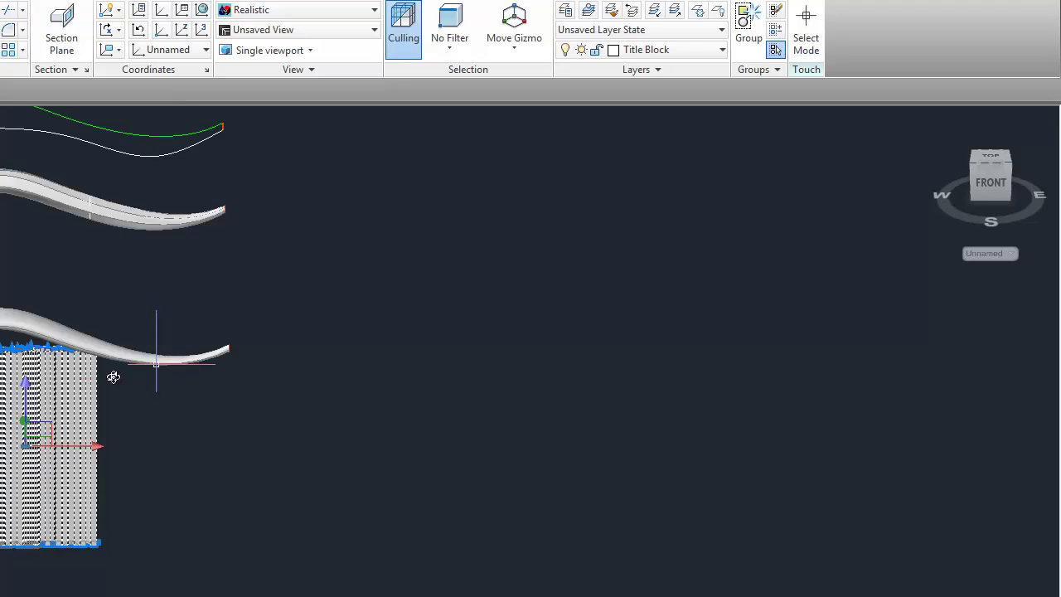
left_click(25, 385)
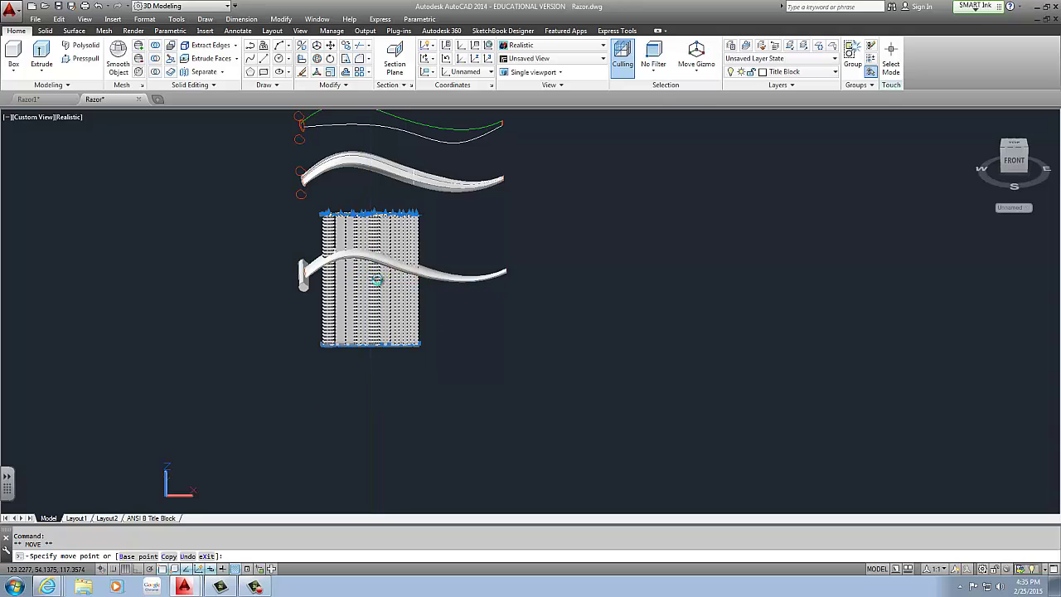
key("Escape")
key("Escape")
Subtract all the extruded name letters from the razor handle solid.
mouse_move(421, 296)
middle_mouse_down("shift")
mouse_move(361, 382)
mouse_move(367, 390)
mouse_move(406, 348)
mouse_move(415, 296)
middle_mouse_up("shift")
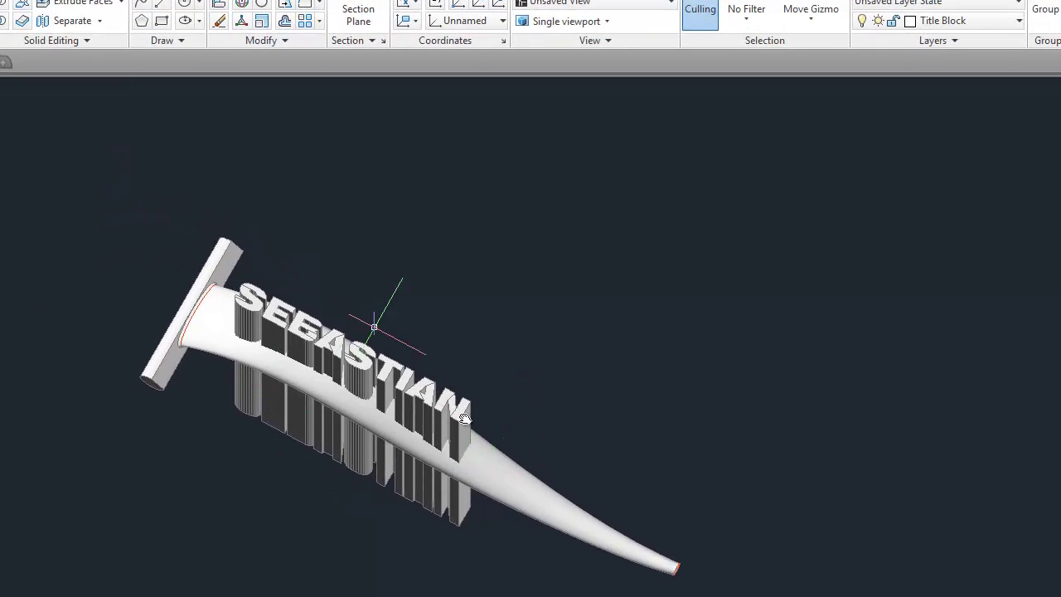
middle_click_drag(507, 500, 157, 246, "shift")
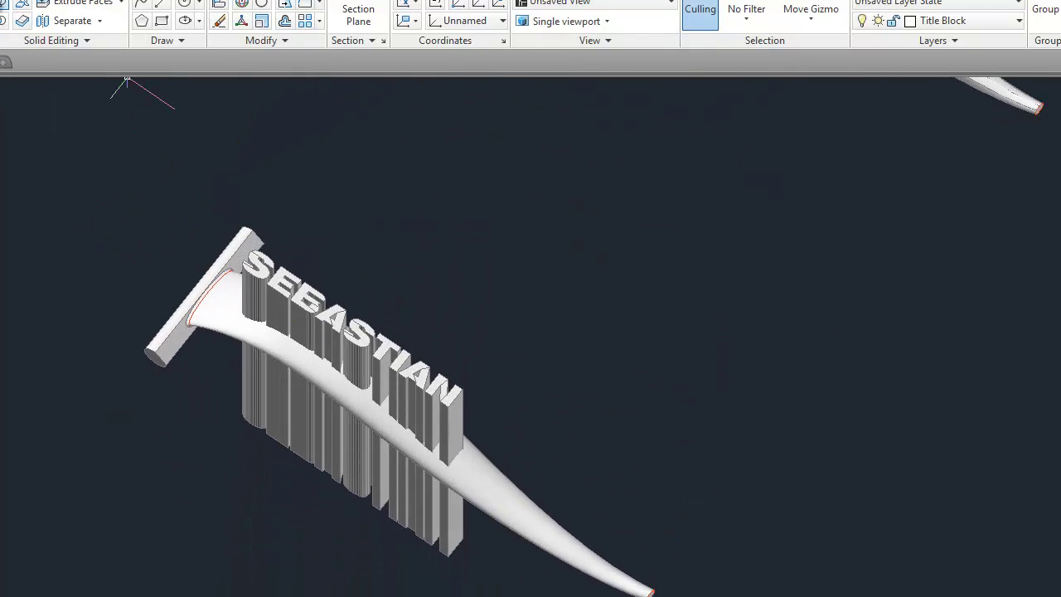
middle_click_drag(581, 340, 498, 272)
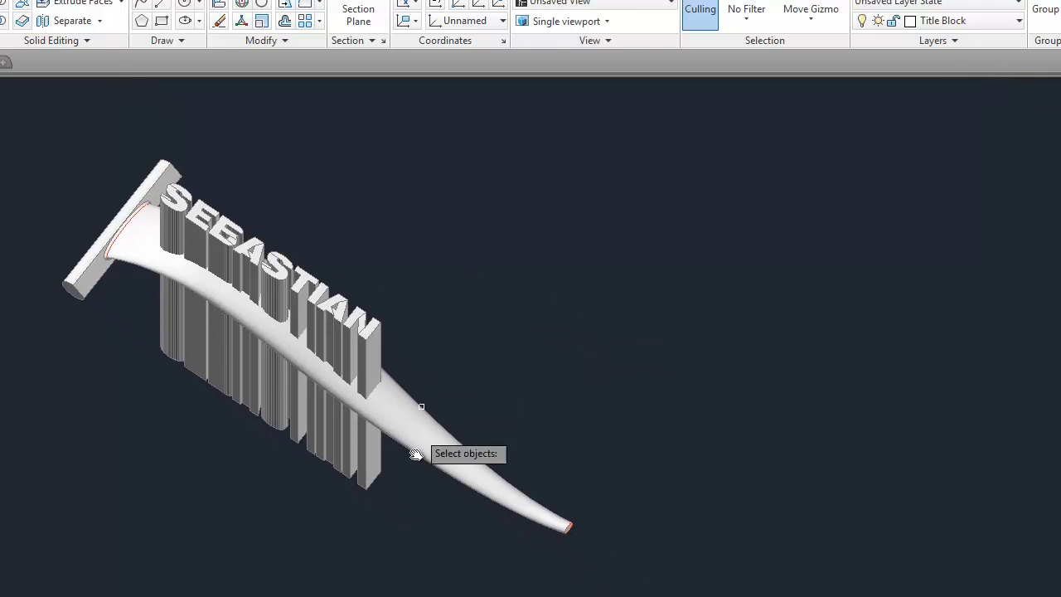
middle_click_drag(370, 470, 480, 448, "shift")
left_click(488, 422)
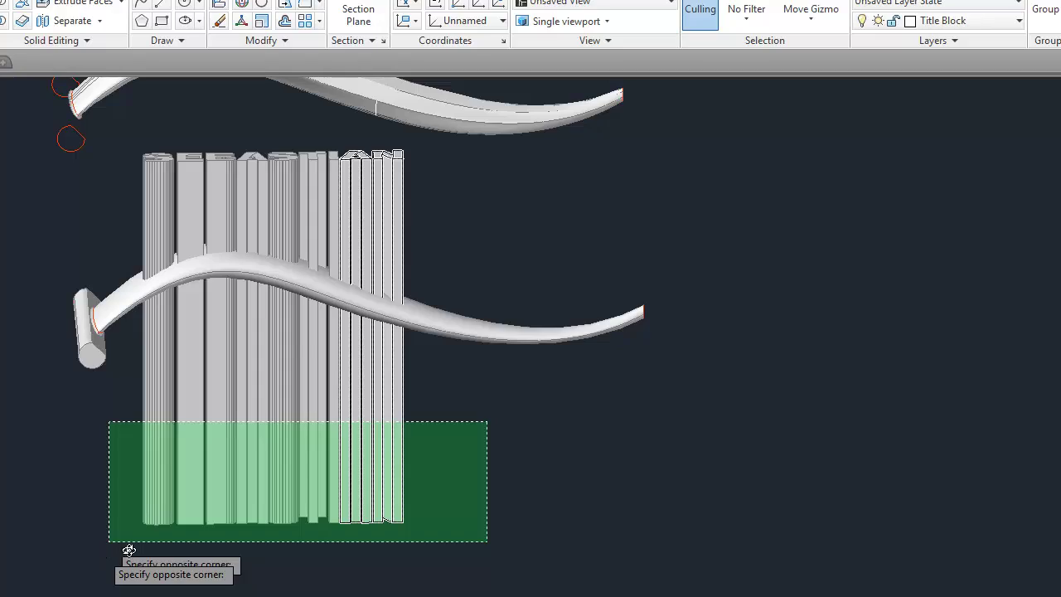
left_click(109, 541)
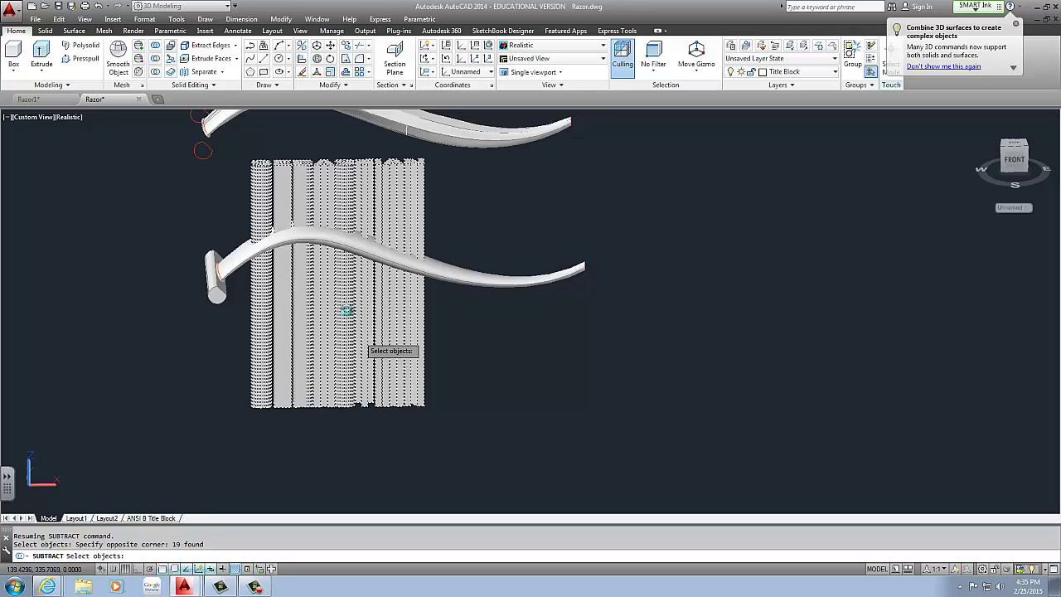
key("Return")
Examine the name cutout in the razor handle closely from above and at an angle, checking the enclosed parts of the letters.
middle_click_drag(345, 291, 358, 318, "shift")
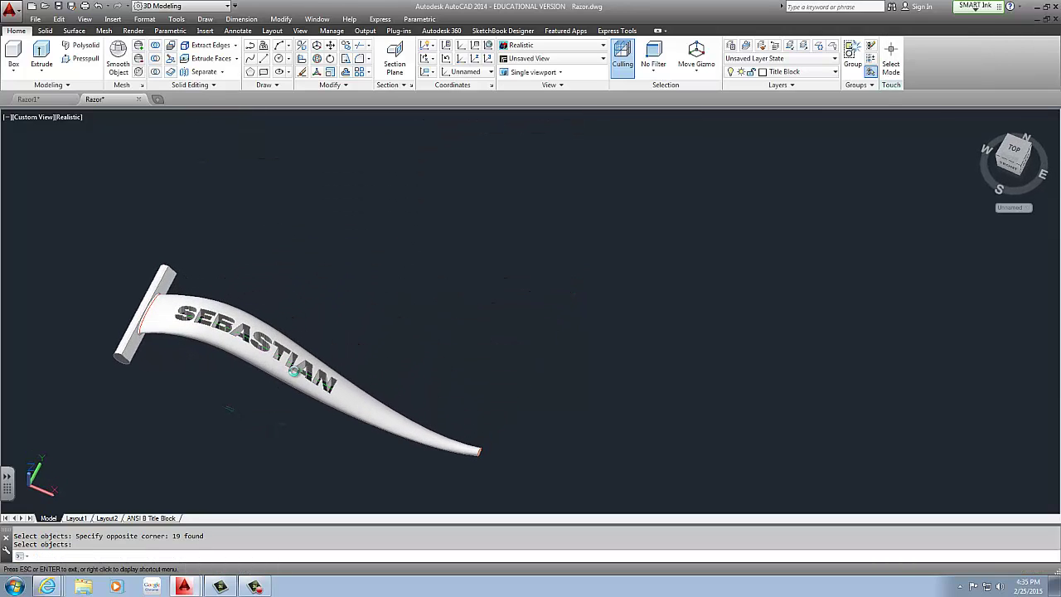
middle_click_drag(137, 409, 266, 346)
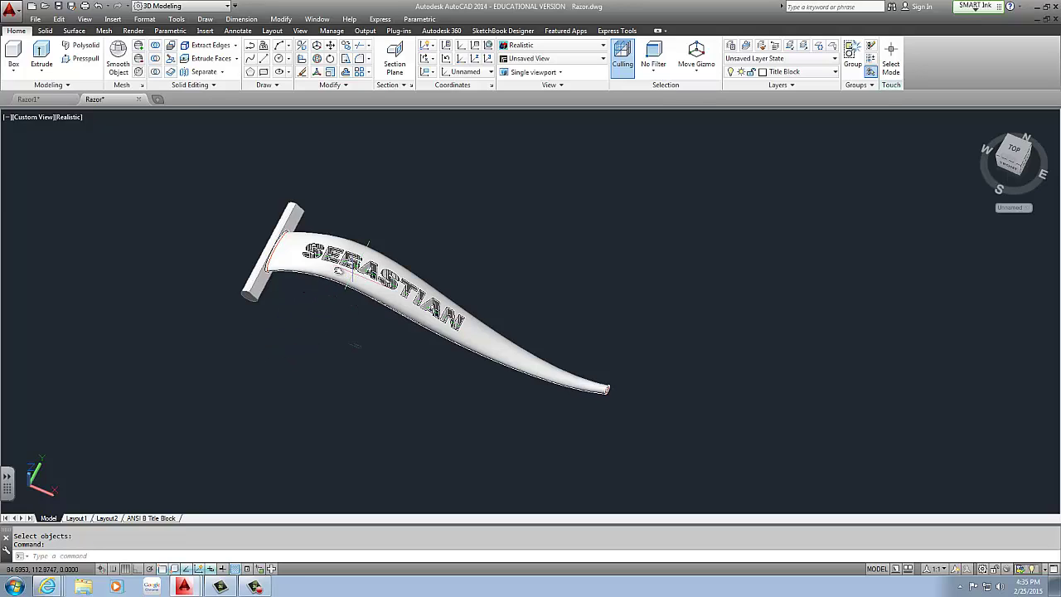
scroll(387, 268, "up", 2)
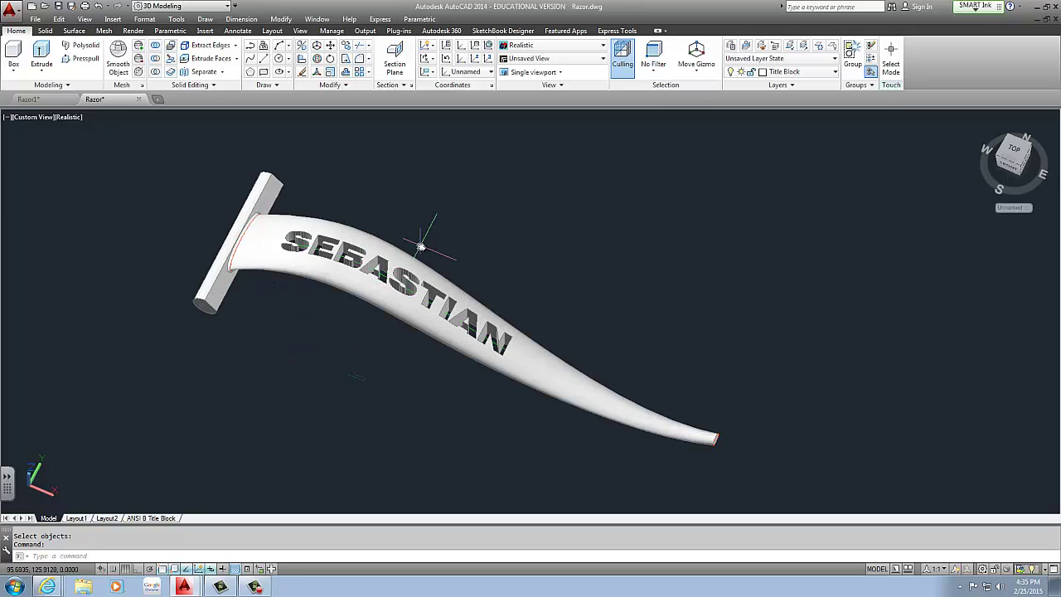
middle_click_drag(417, 246, 455, 308, "shift")
scroll(430, 306, "up", 3)
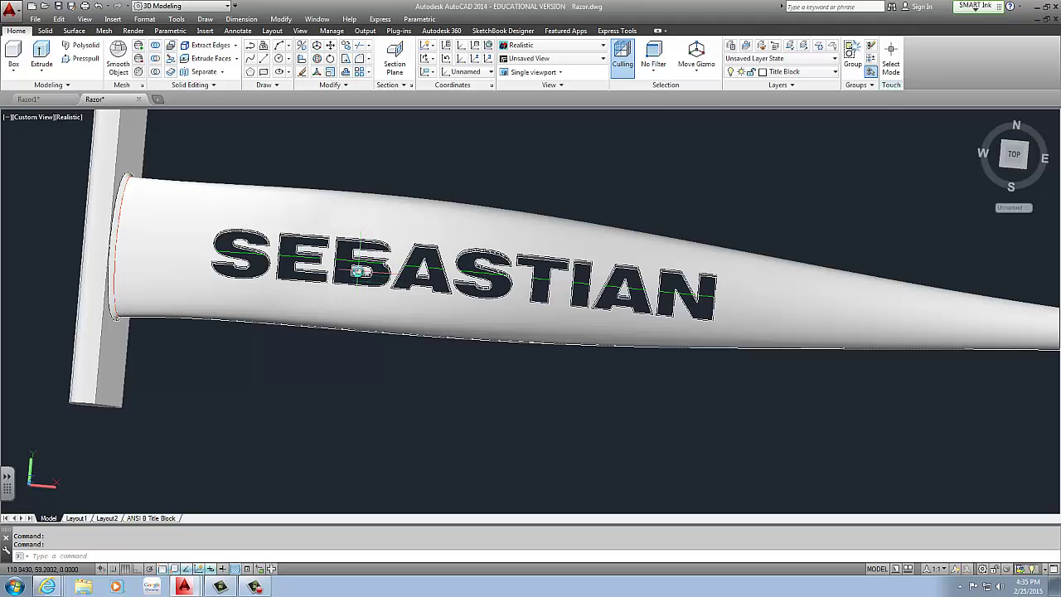
mouse_move(359, 269)
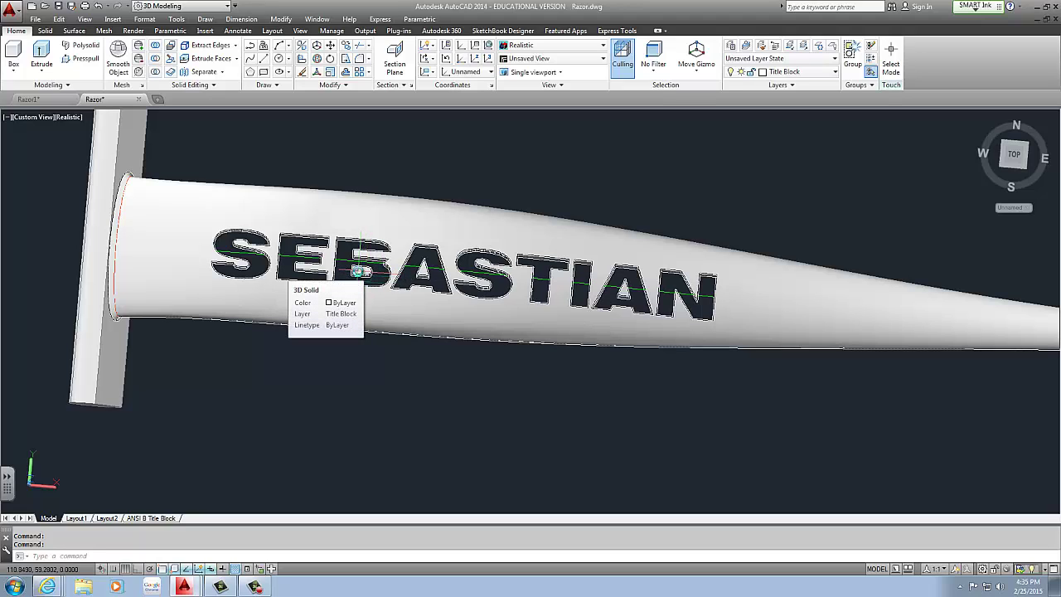
middle_click_drag(440, 308, 286, 290)
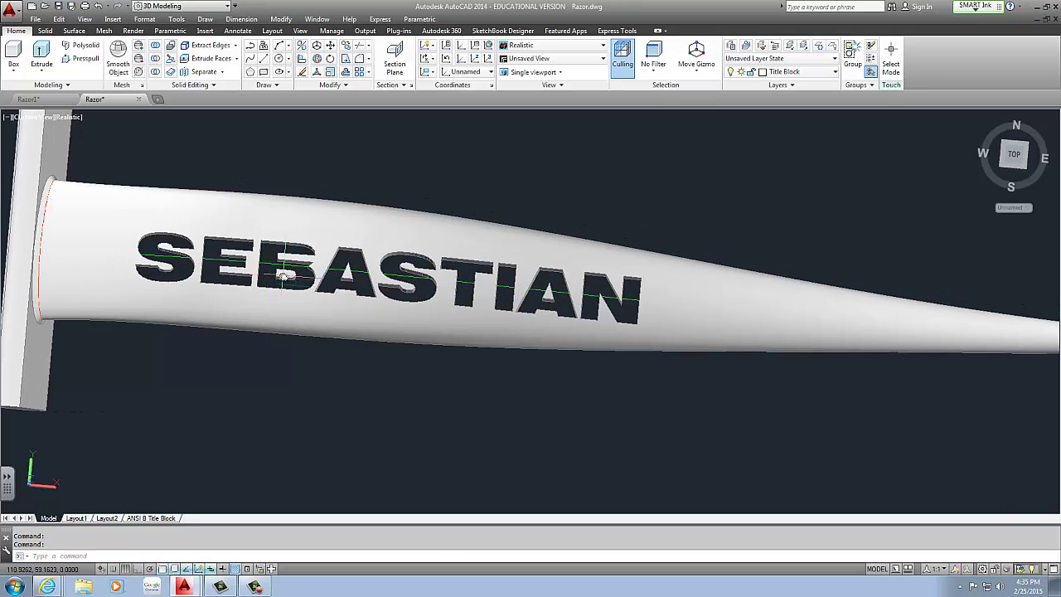
left_click(284, 274)
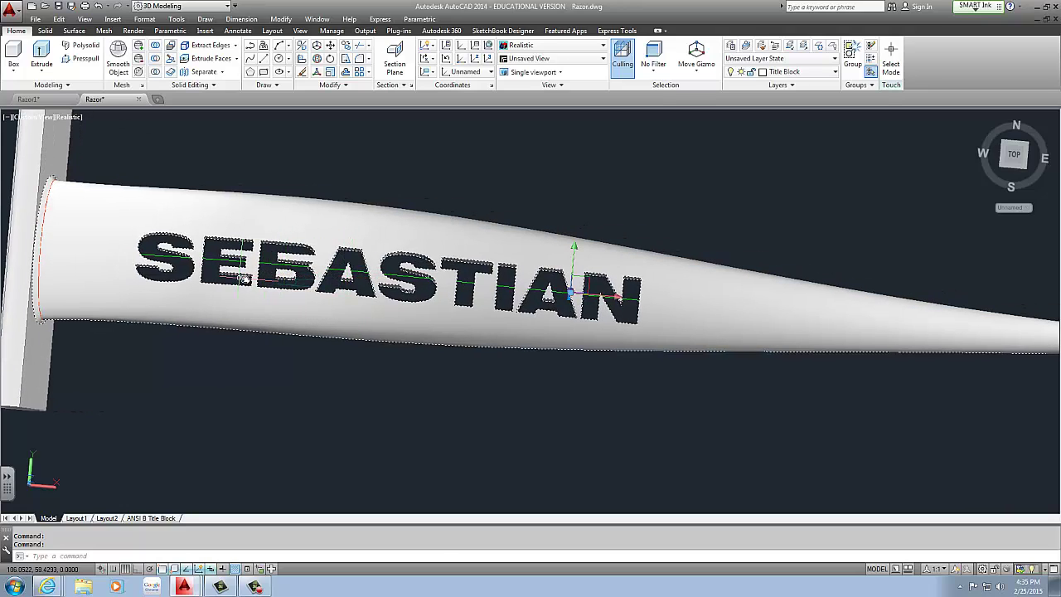
middle_click_drag(244, 279, 299, 331)
middle_click_drag(620, 338, 518, 315)
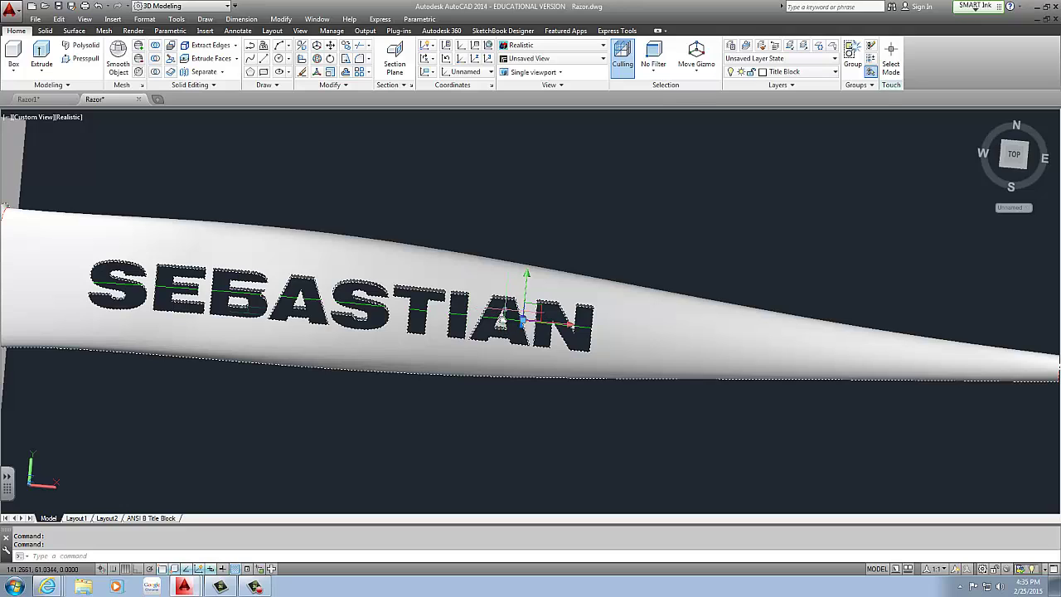
middle_click_drag(416, 325, 510, 324)
scroll(511, 324, "down", 3)
scroll(398, 316, "up", 4)
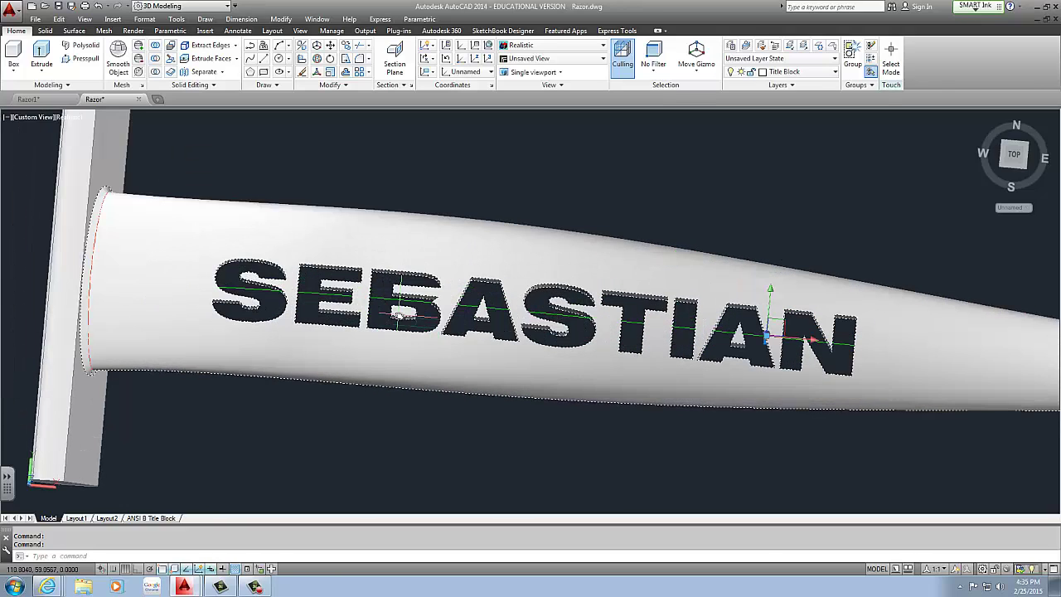
middle_click_drag(398, 315, 322, 302)
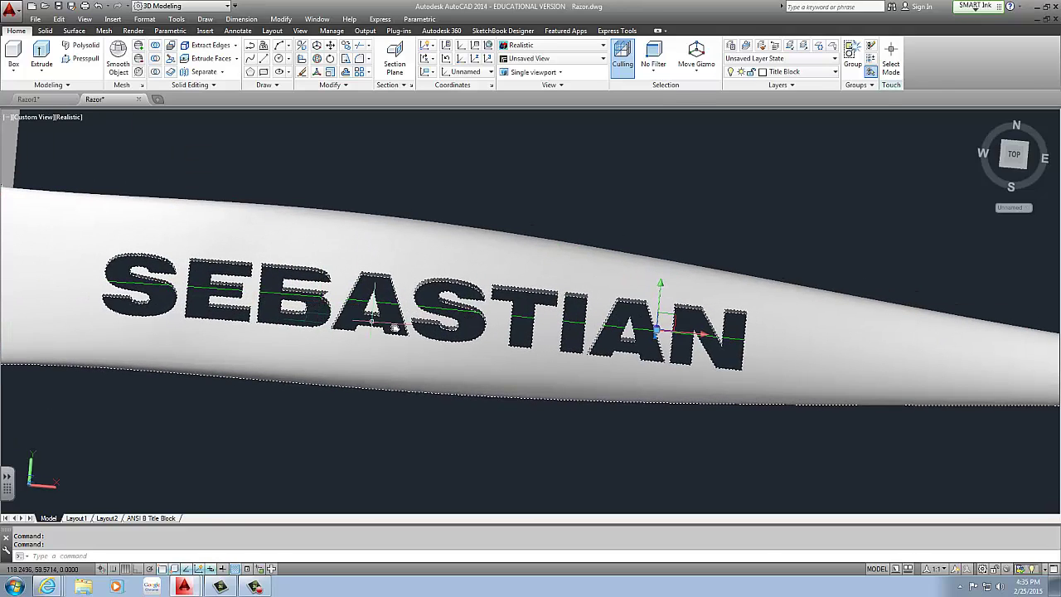
mouse_move(294, 310)
middle_mouse_down("shift")
mouse_move(307, 228)
mouse_move(286, 321)
middle_mouse_up("shift")
scroll(304, 234, "down", 3)
scroll(285, 322, "down", 2)
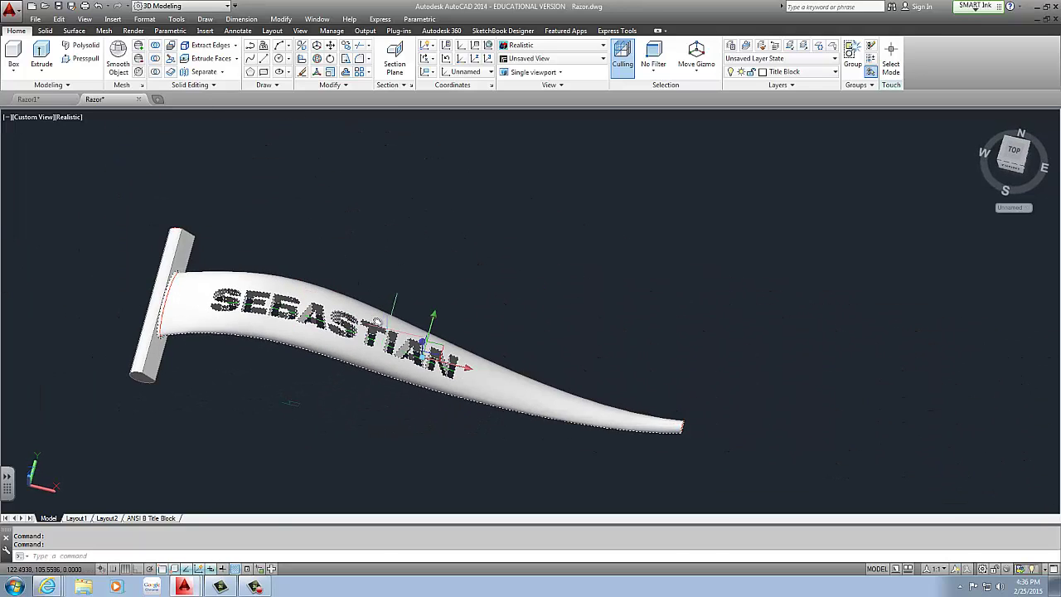
scroll(310, 335, "up", 5)
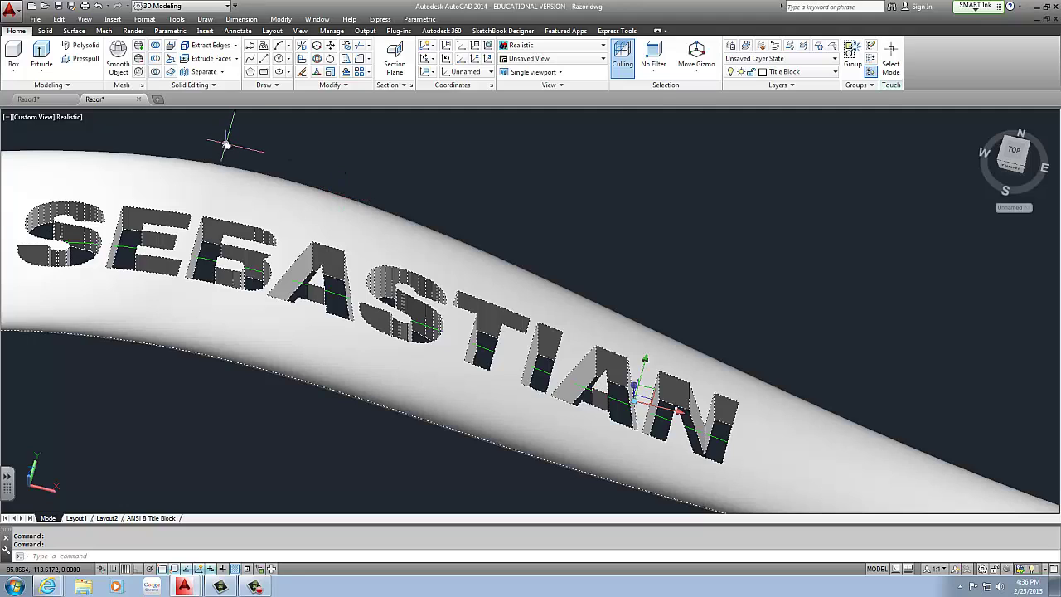
Separate the razor handle solid so the loose pieces inside the cut letters become independent solids.
scroll(225, 145, "down", 5)
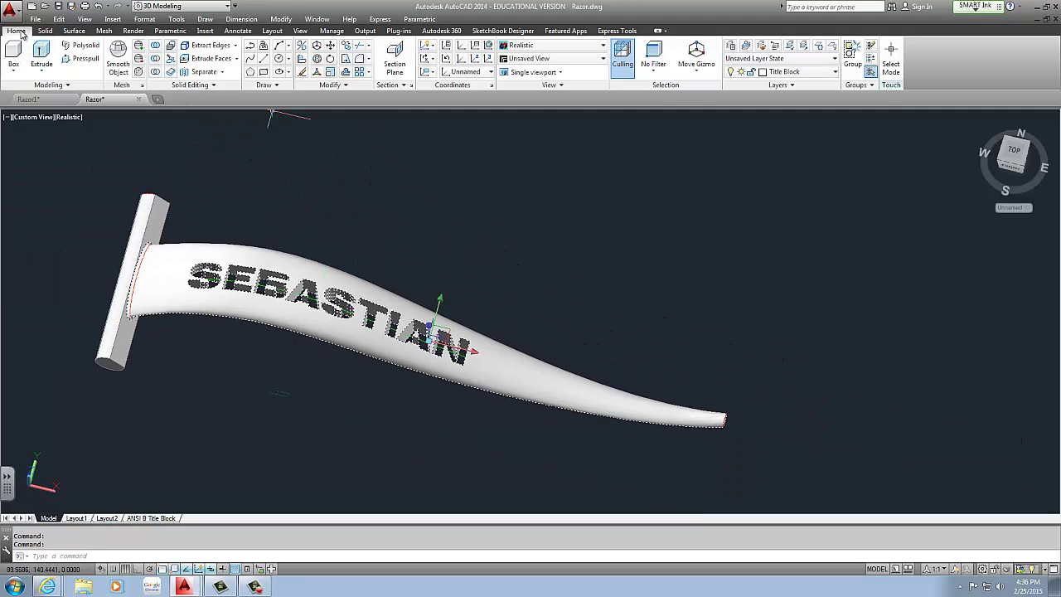
left_click(203, 72)
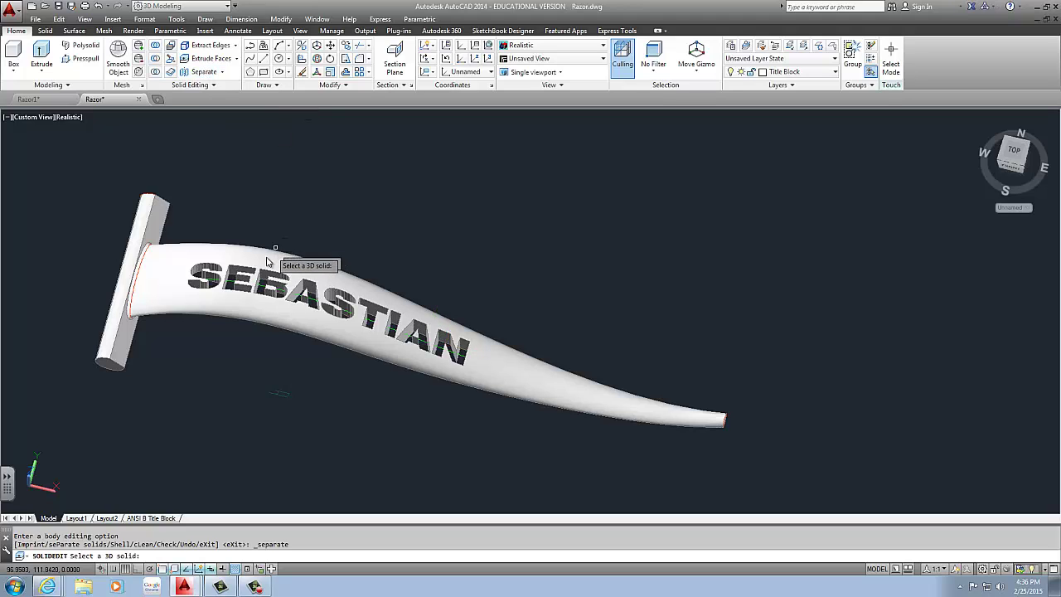
left_click(272, 256)
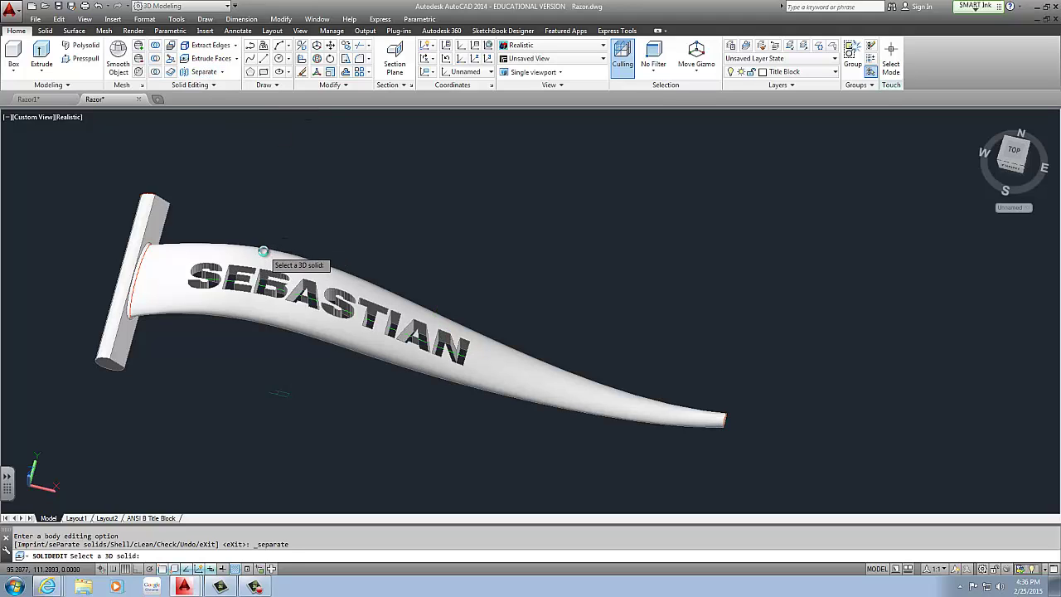
key("Return")
key("Return")
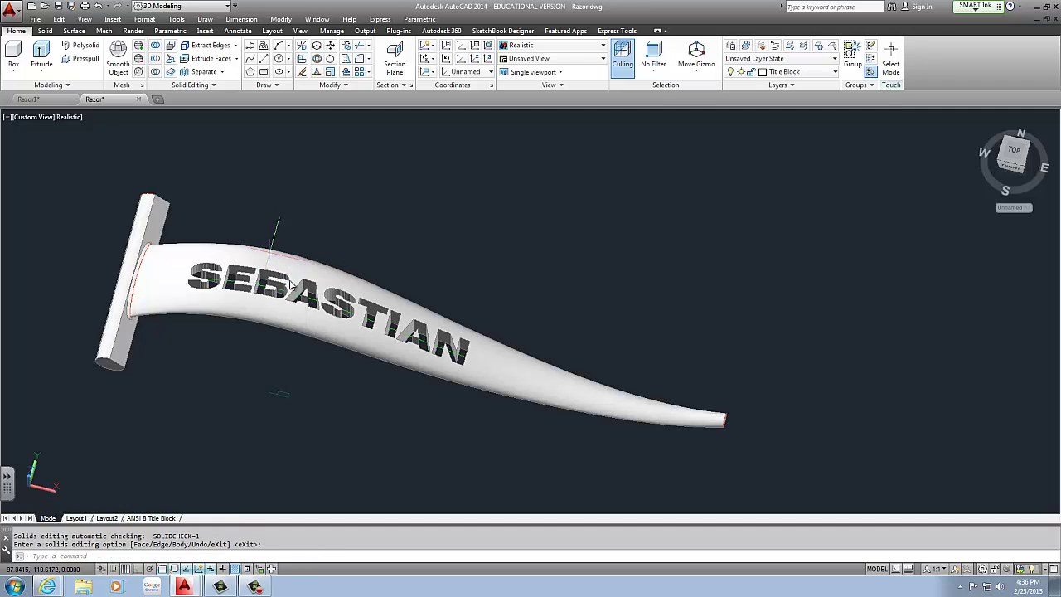
Erase the loose inner piece left inside the third letter of the name cutout.
scroll(290, 307, "up", 3)
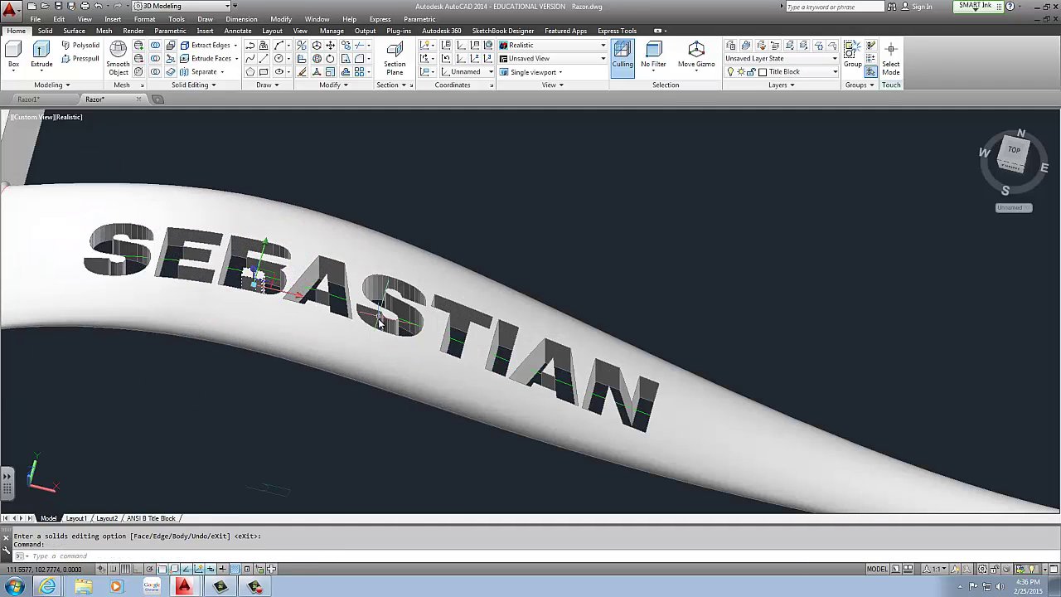
middle_click_drag(303, 286, 300, 278)
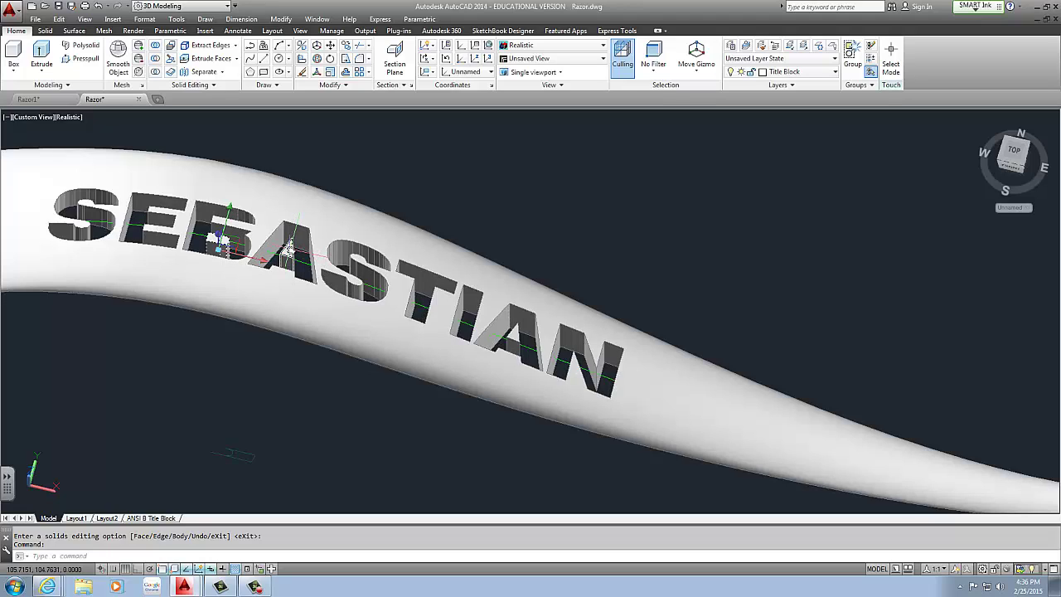
key("Delete")
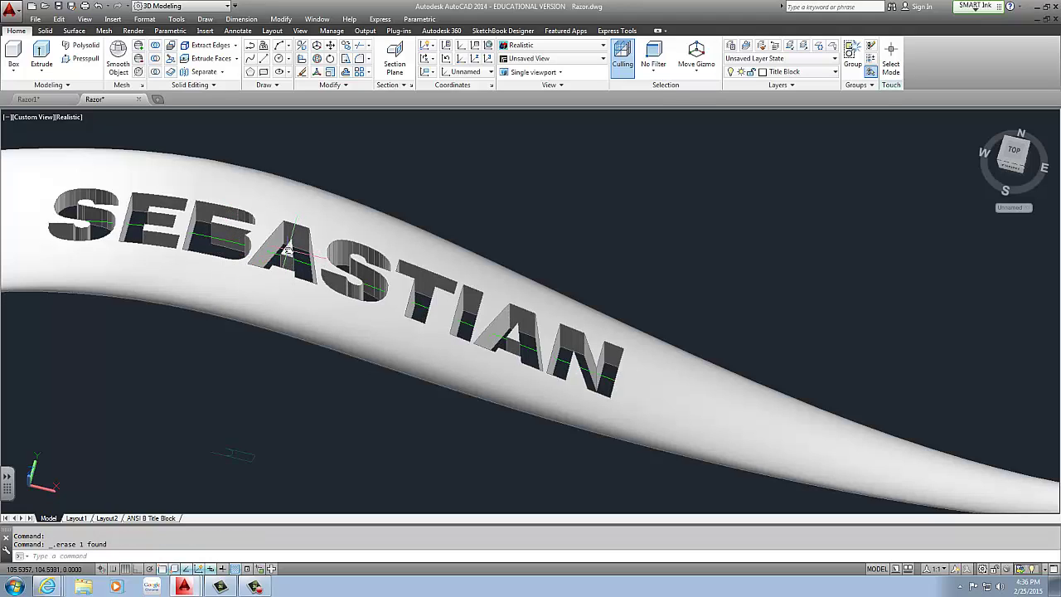
left_click(515, 331)
key("Escape")
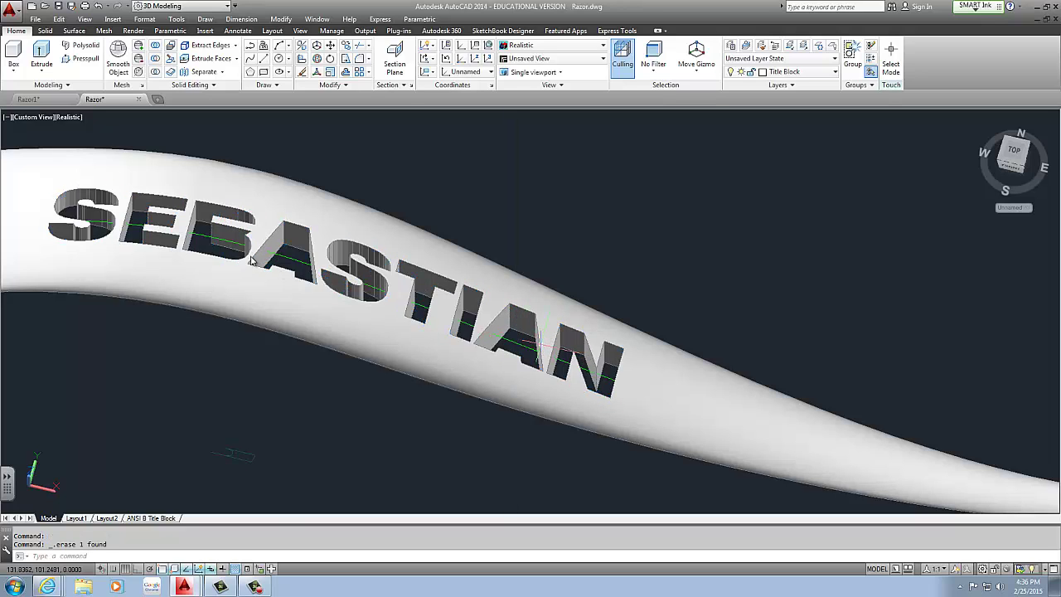
Examine the name cutout from directly above and at an angle, including the whole razor beside the other handle variants.
middle_click_drag(265, 293, 283, 348, "shift")
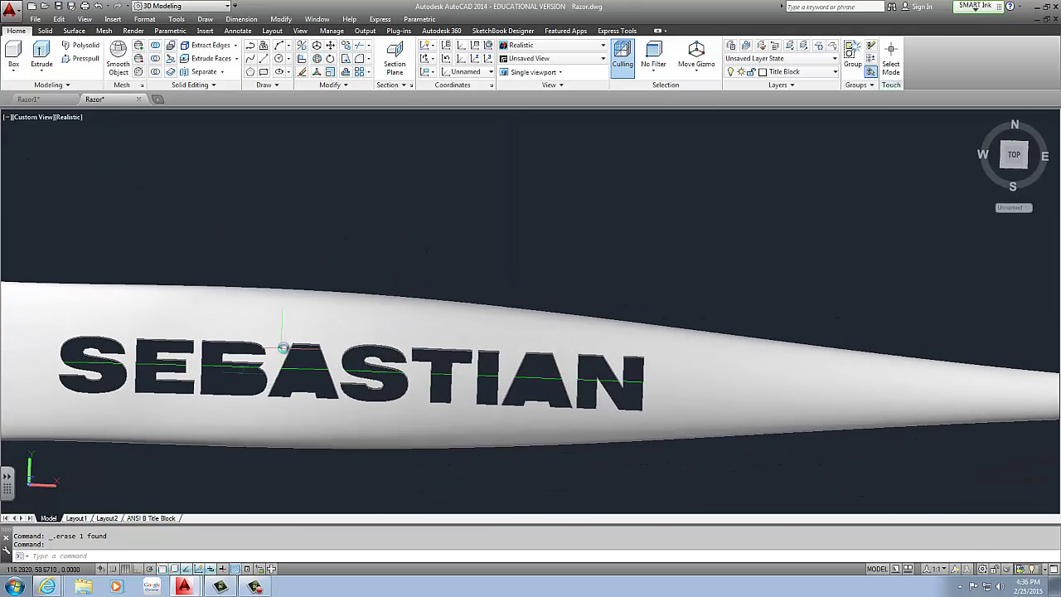
scroll(300, 299, "up", 3)
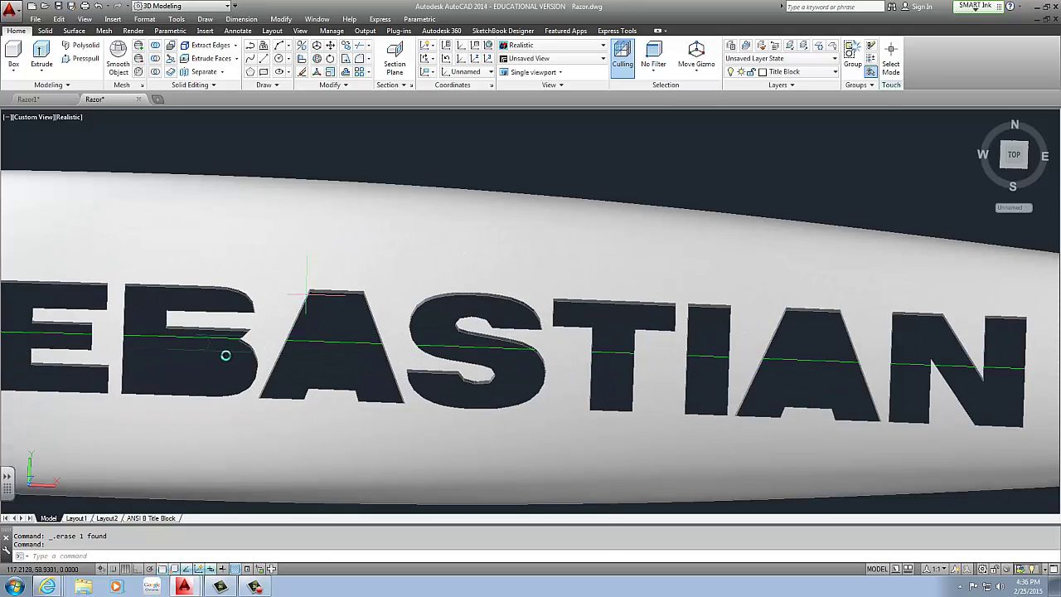
scroll(228, 354, "down", 3)
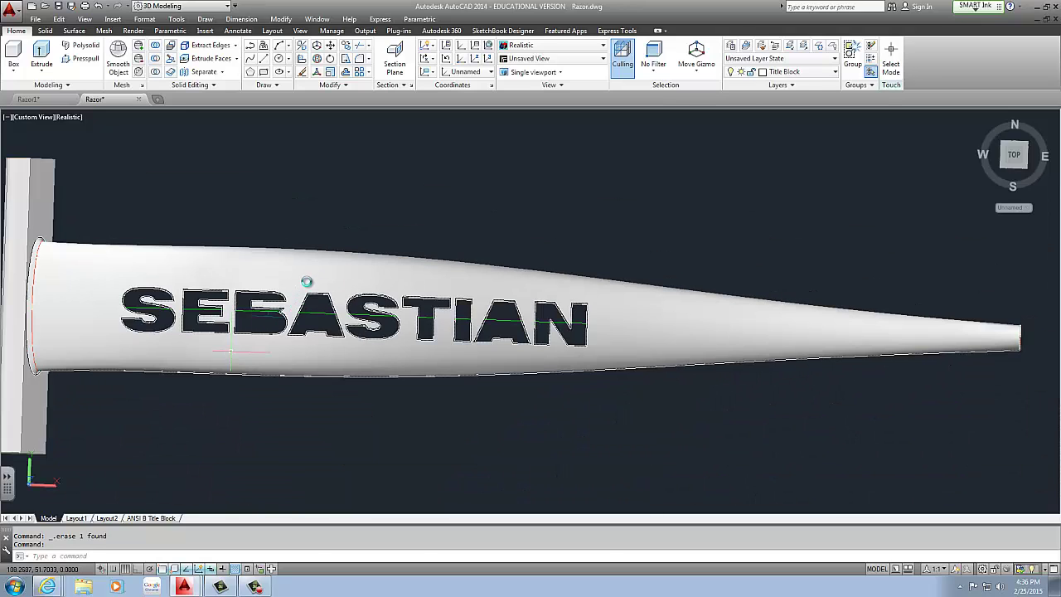
scroll(310, 276, "down", 2)
middle_click_drag(339, 296, 362, 303)
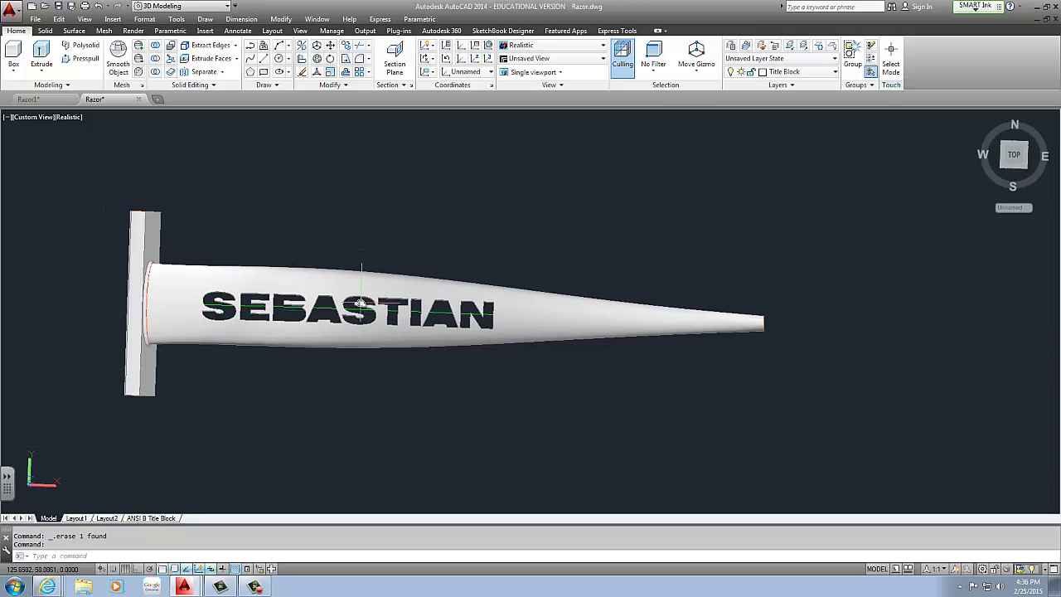
scroll(488, 268, "down", 4)
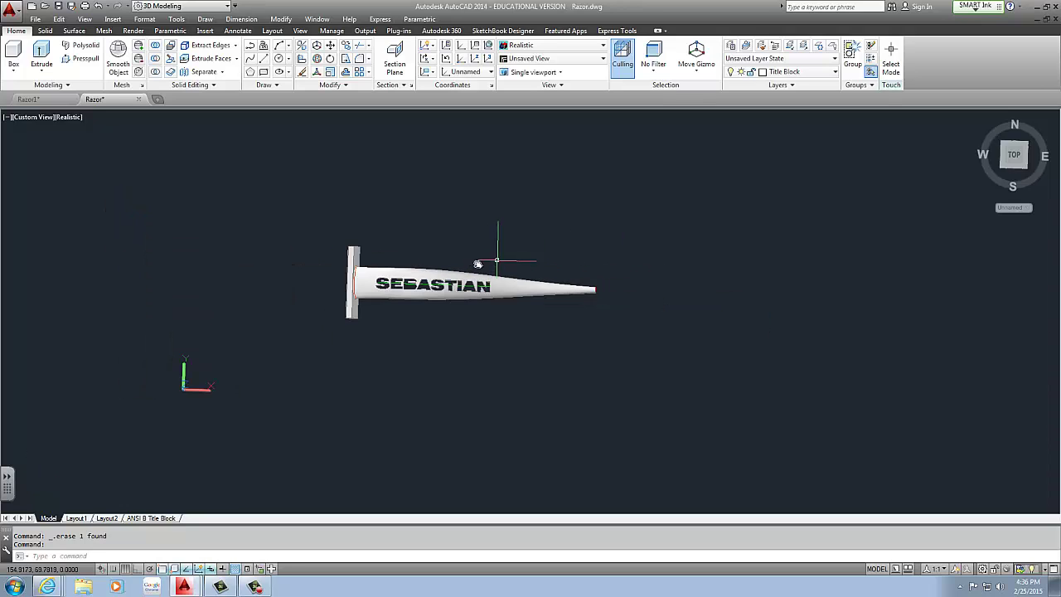
middle_click_drag(495, 237, 357, 264)
scroll(292, 357, "up", 4)
middle_click_drag(307, 357, 329, 324)
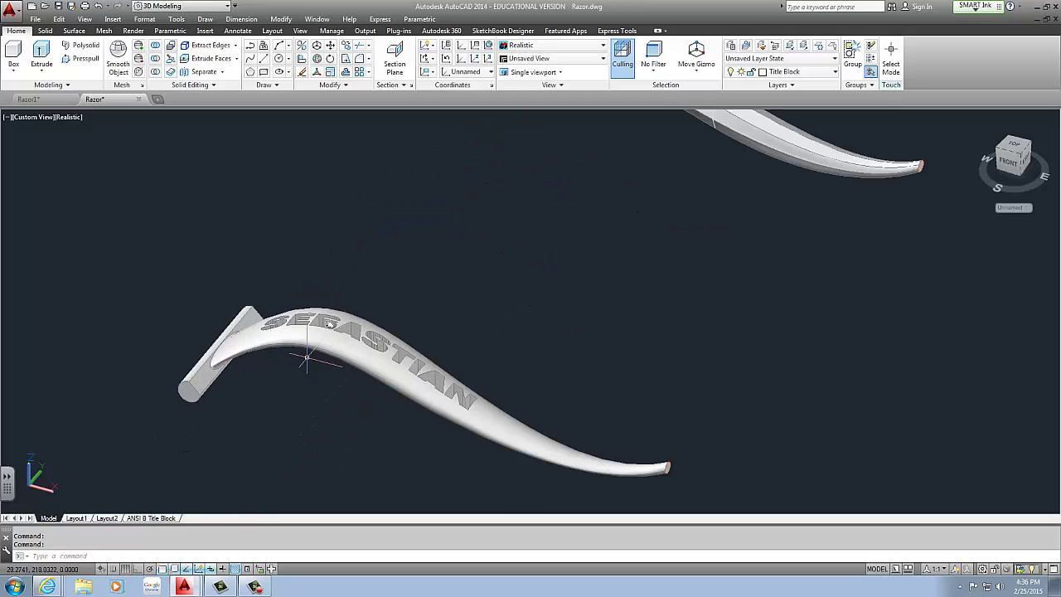
scroll(468, 276, "down", 4)
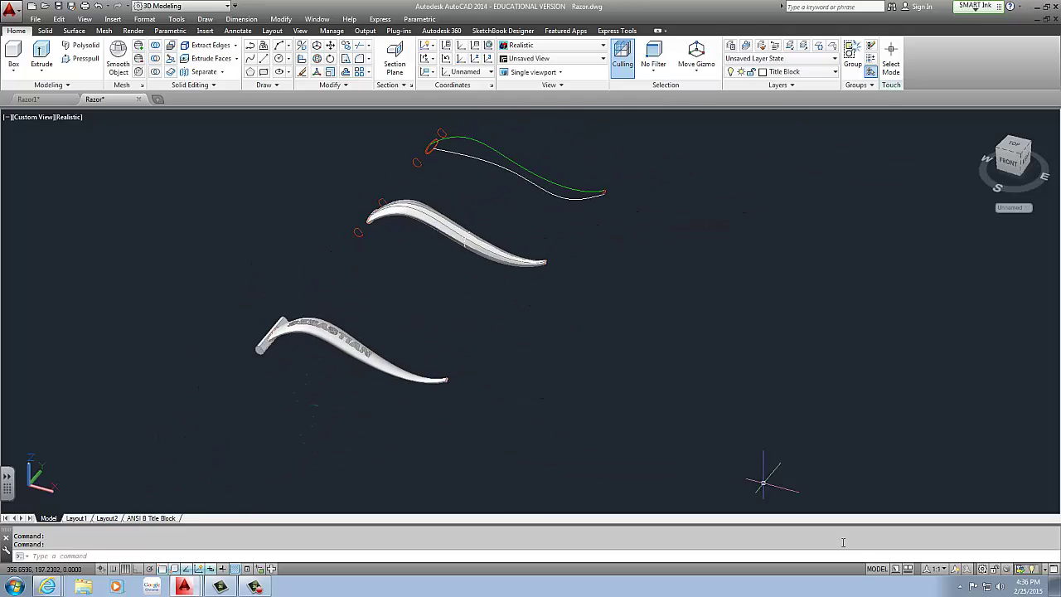
left_click(254, 587)
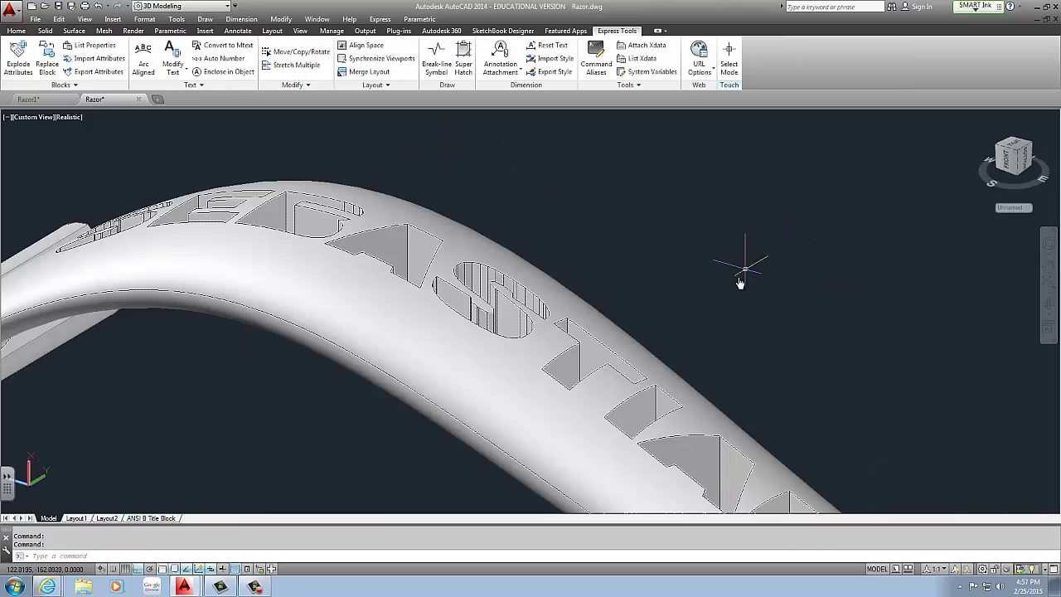
Review the finished razor with its name cutout against the other handle variants and their construction curves.
scroll(772, 302, "down", 4)
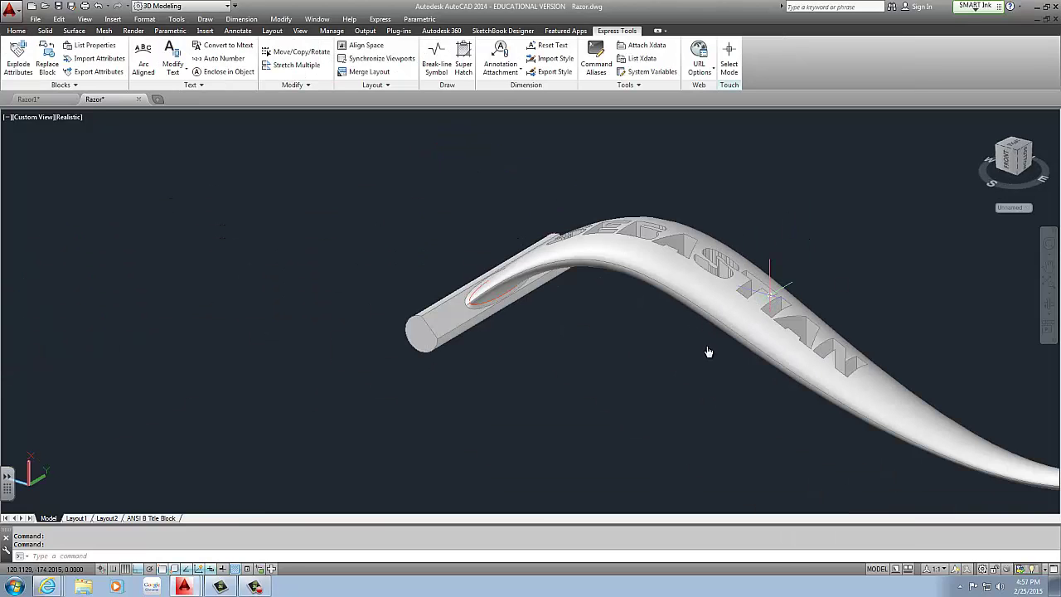
scroll(709, 352, "down", 5)
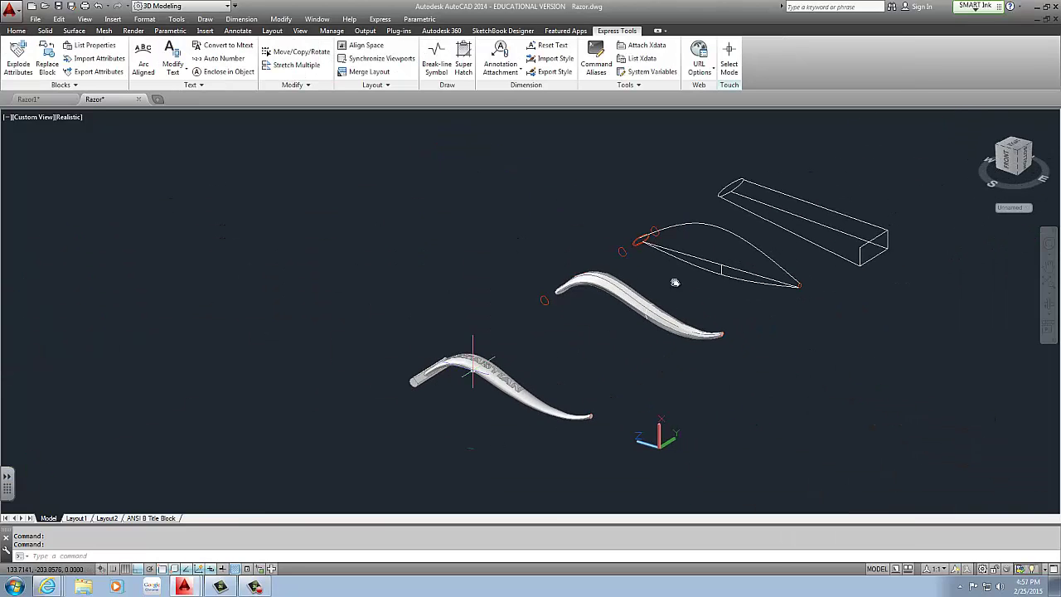
middle_click_drag(675, 283, 811, 244)
middle_click_drag(740, 296, 644, 304)
scroll(565, 339, "up", 2)
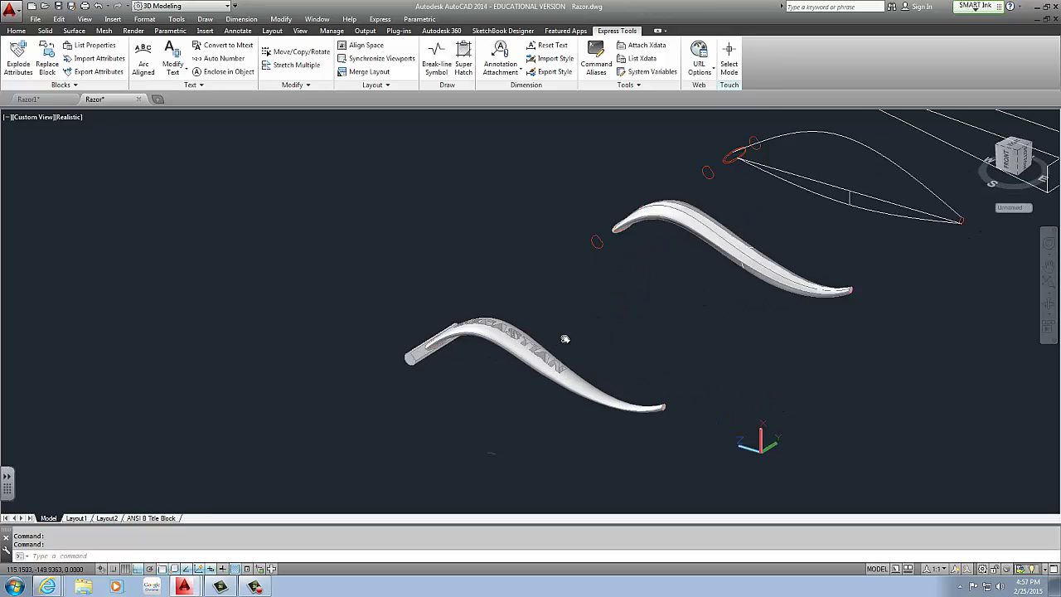
middle_click_drag(566, 339, 606, 301)
scroll(580, 301, "up", 3)
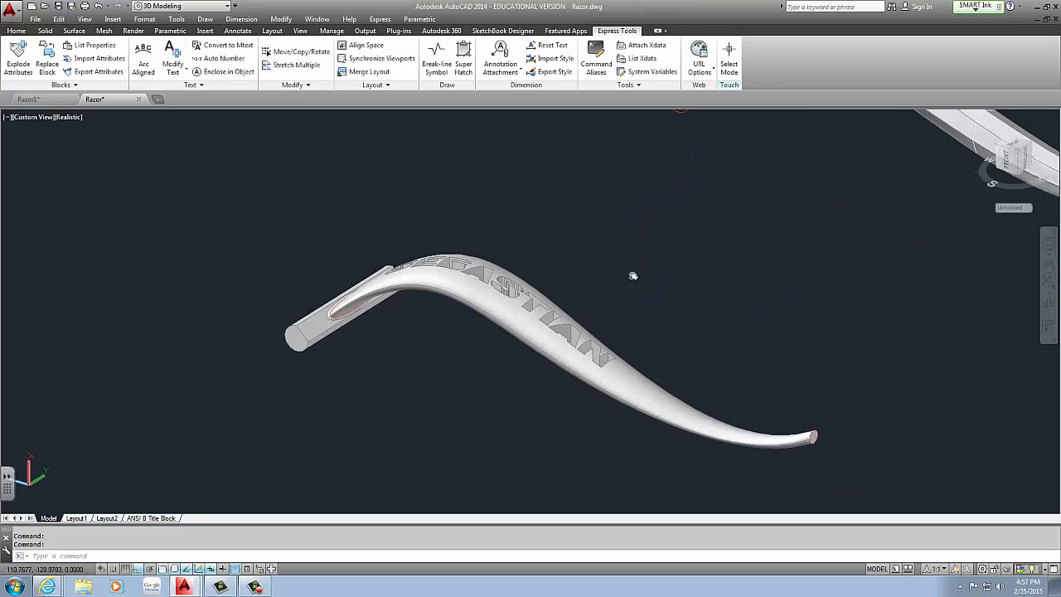
scroll(633, 275, "down", 6)
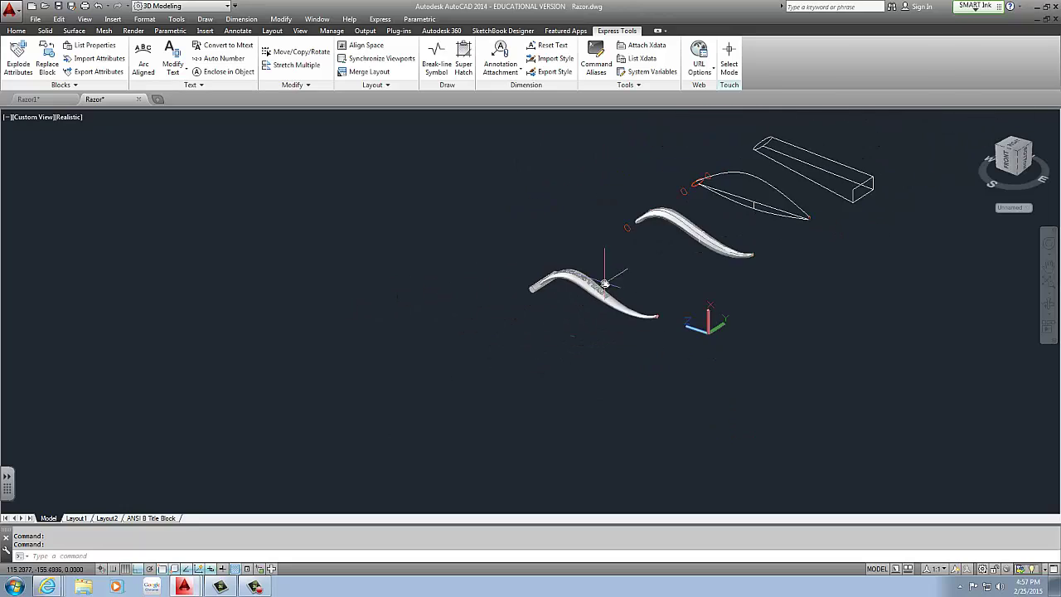
Erase the small stray object lying below the razor handle with the name cutout.
scroll(605, 283, "up", 3)
left_click(583, 367)
left_click(485, 437)
key("Delete")
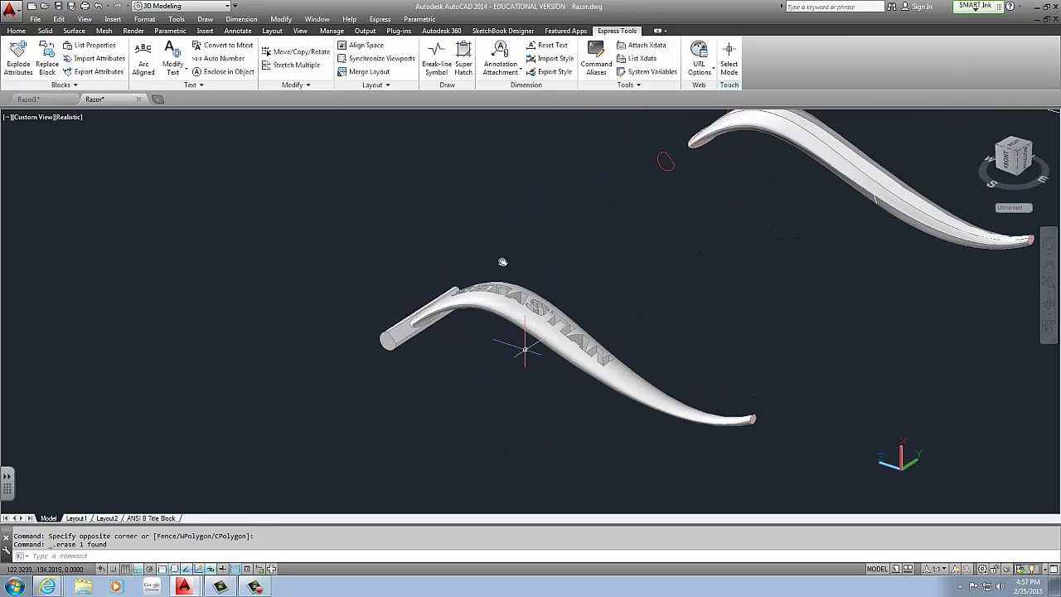
Switch to Camtasia Studio.
left_click(221, 586)
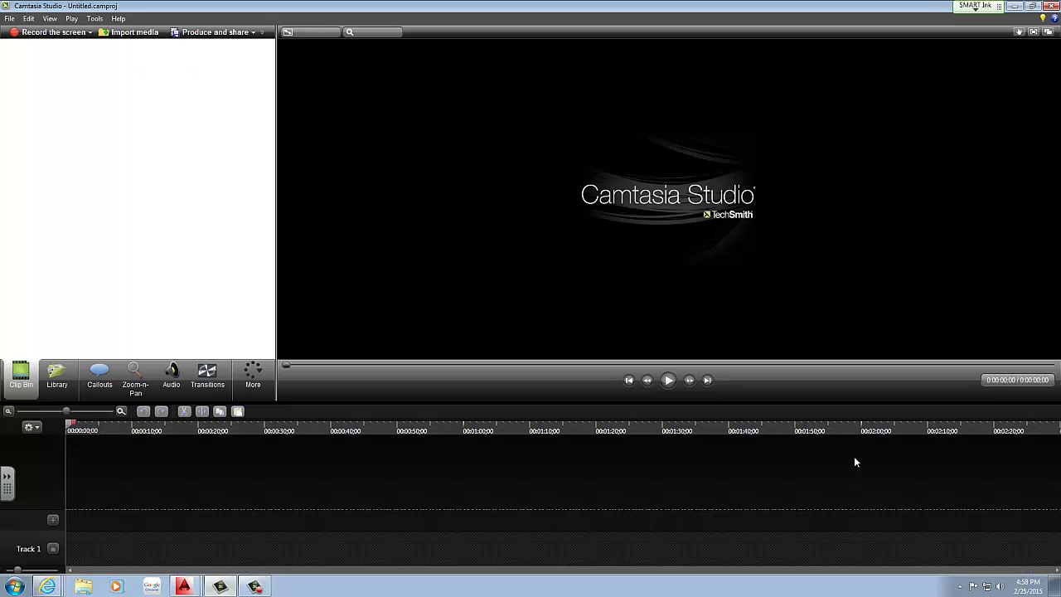